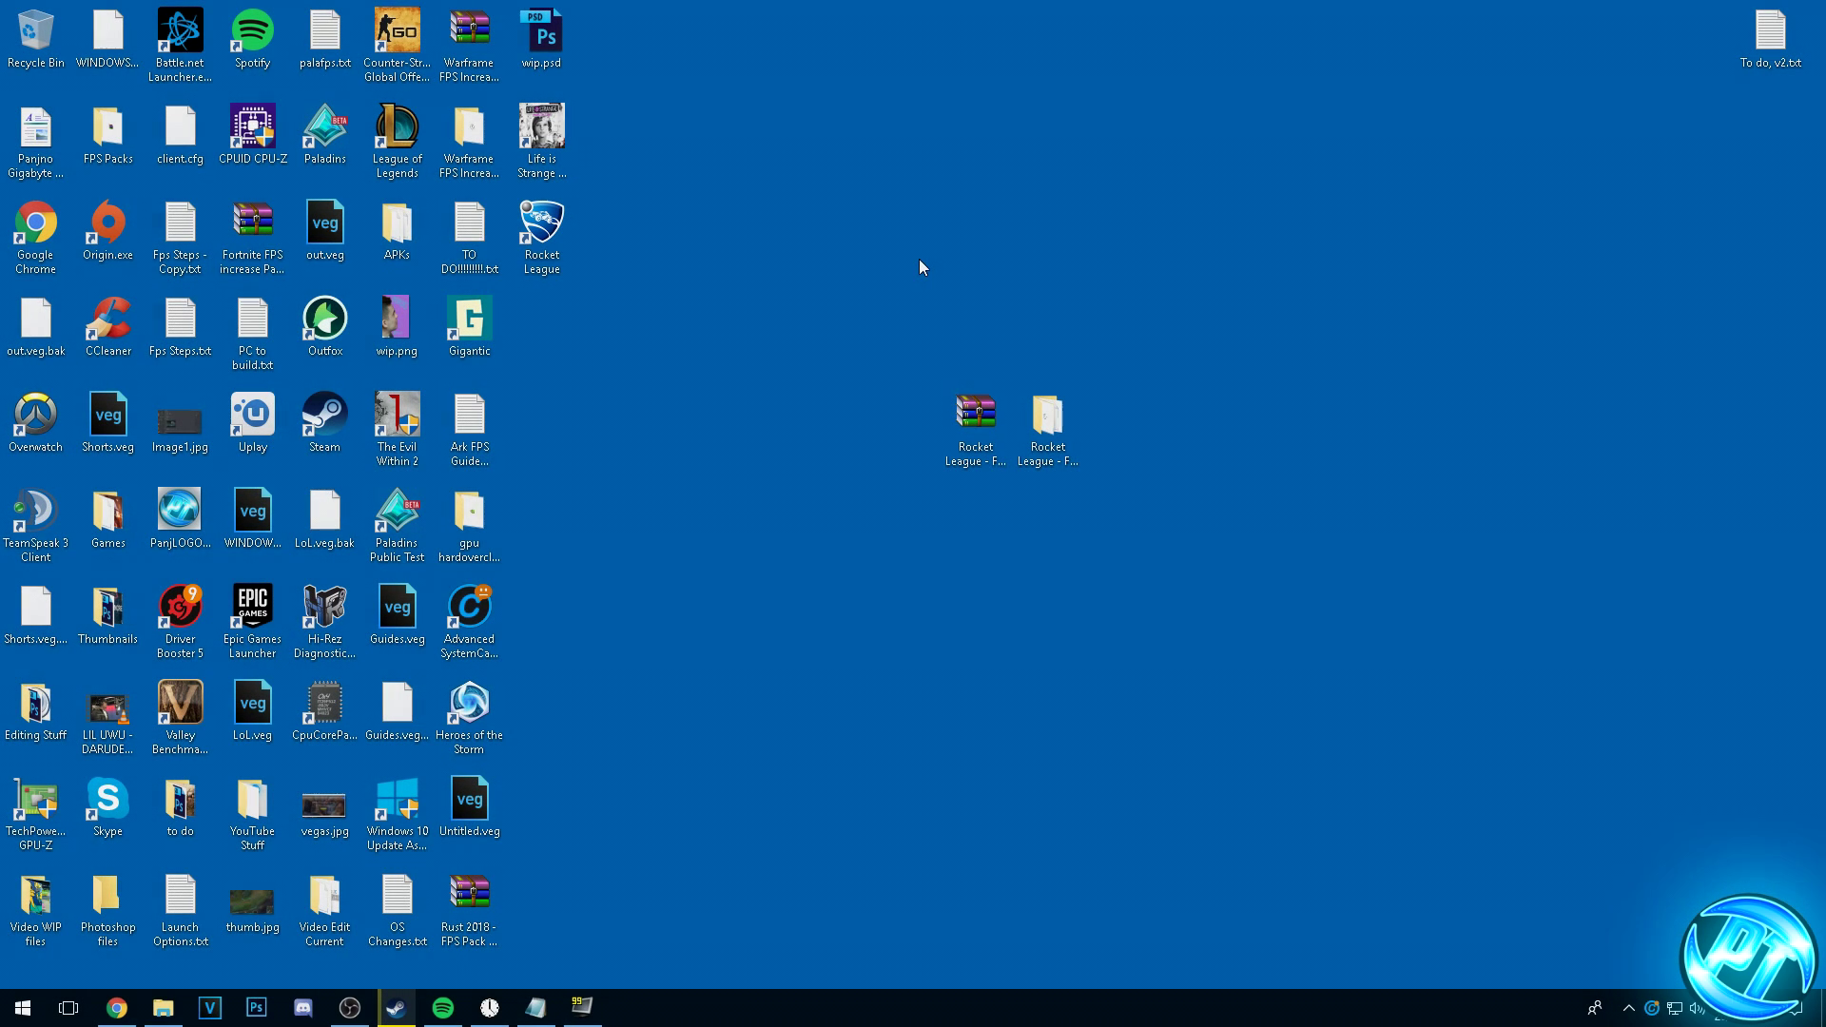
Bring up the extraction options for the Rocket League - FPS Pack PANJNO.rar archive on the desktop and open the extracted folder.
click(944, 400)
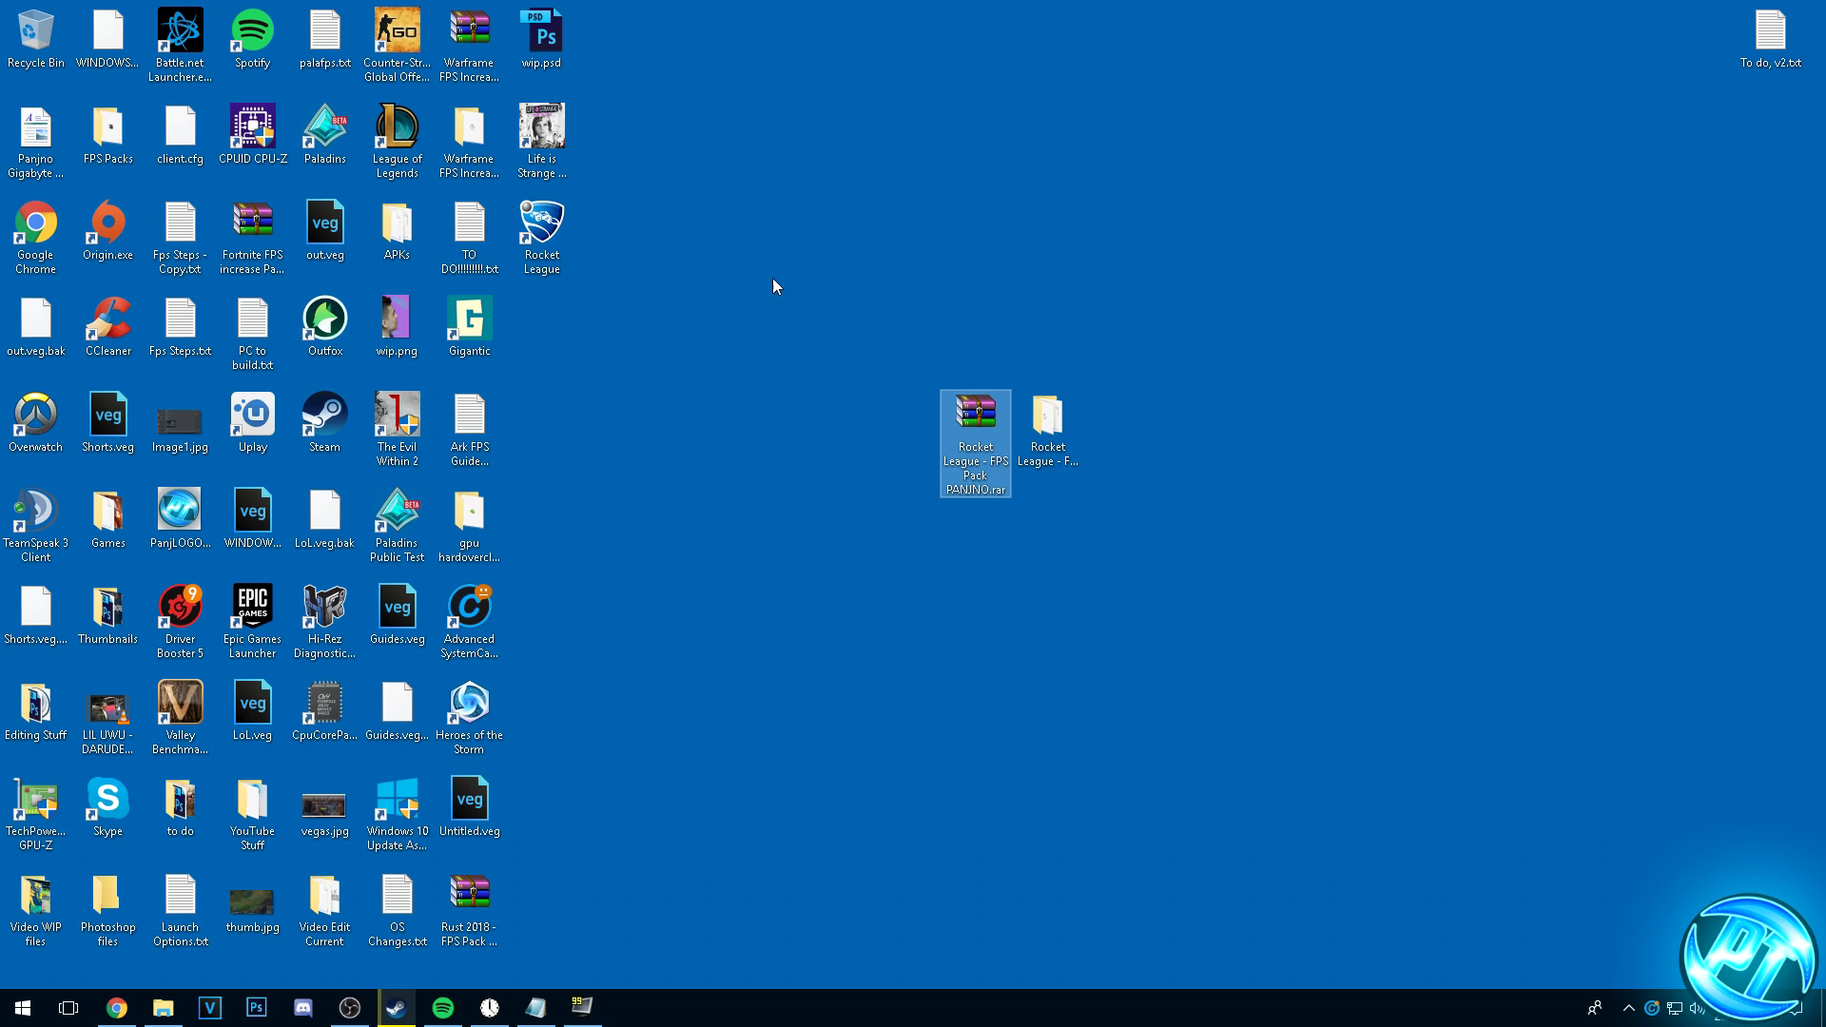
right_click(974, 440)
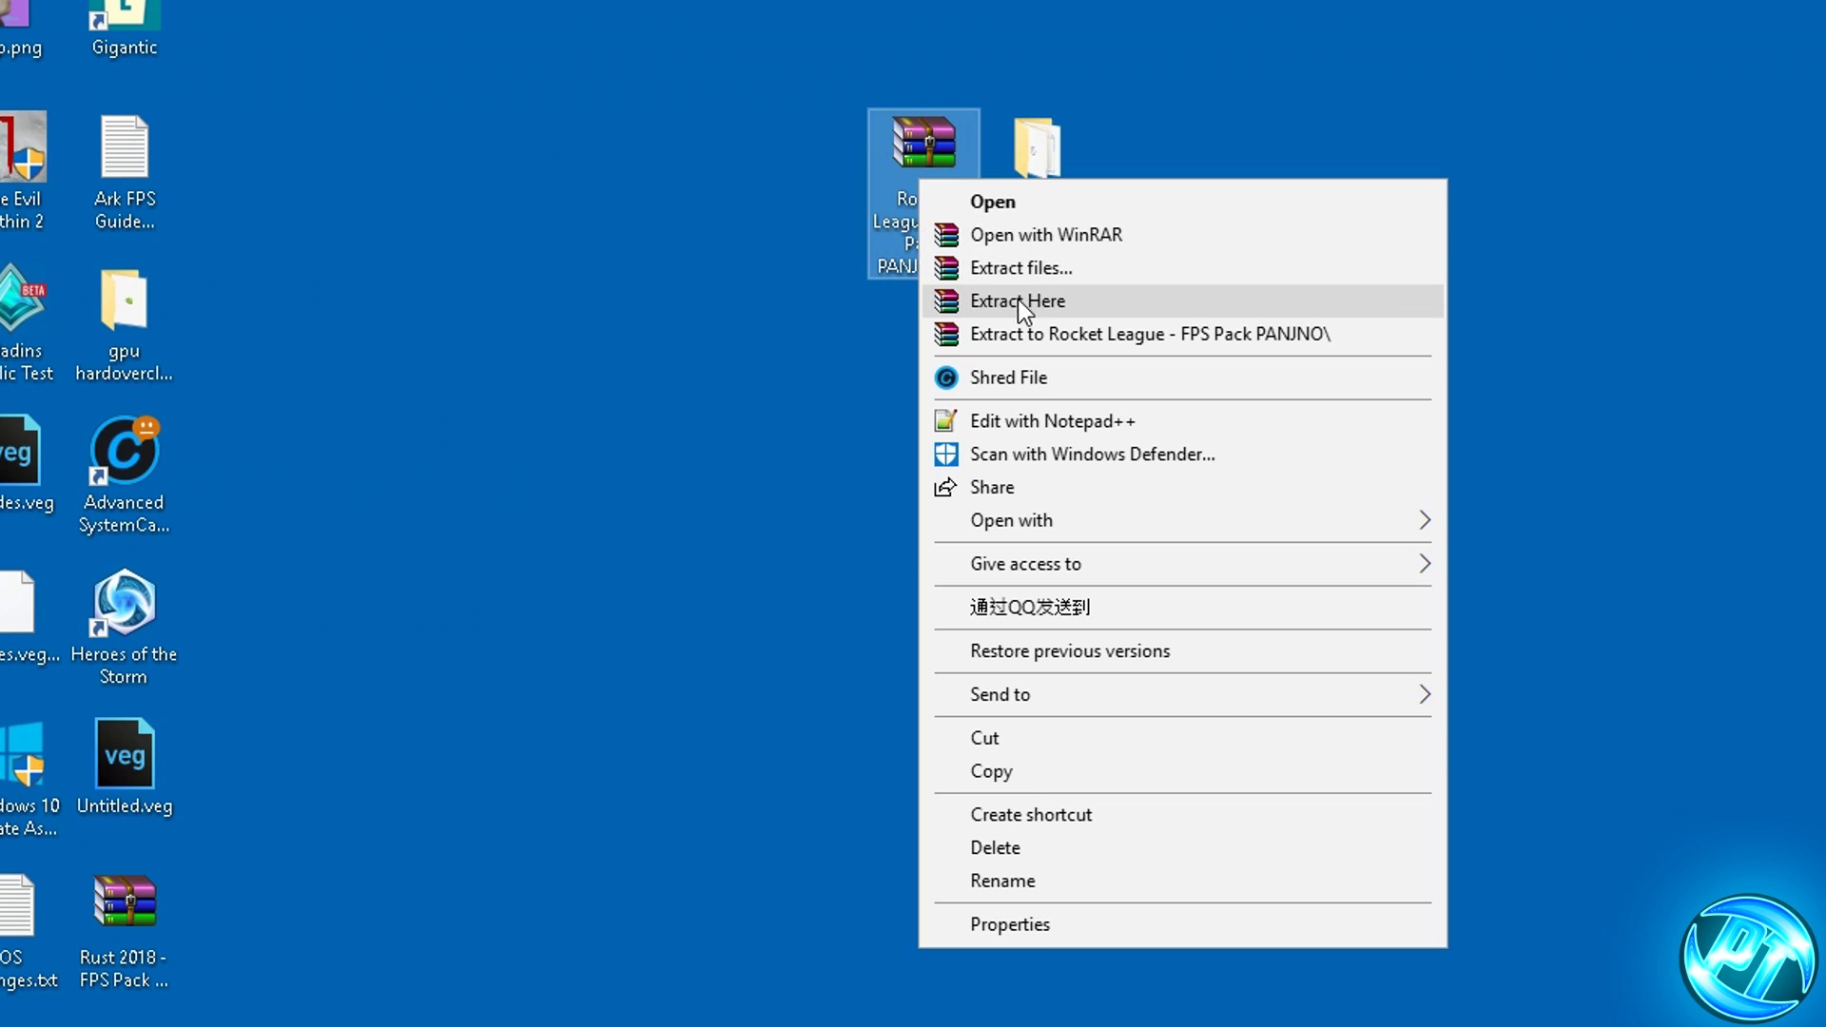
click(1030, 508)
double_click(1060, 148)
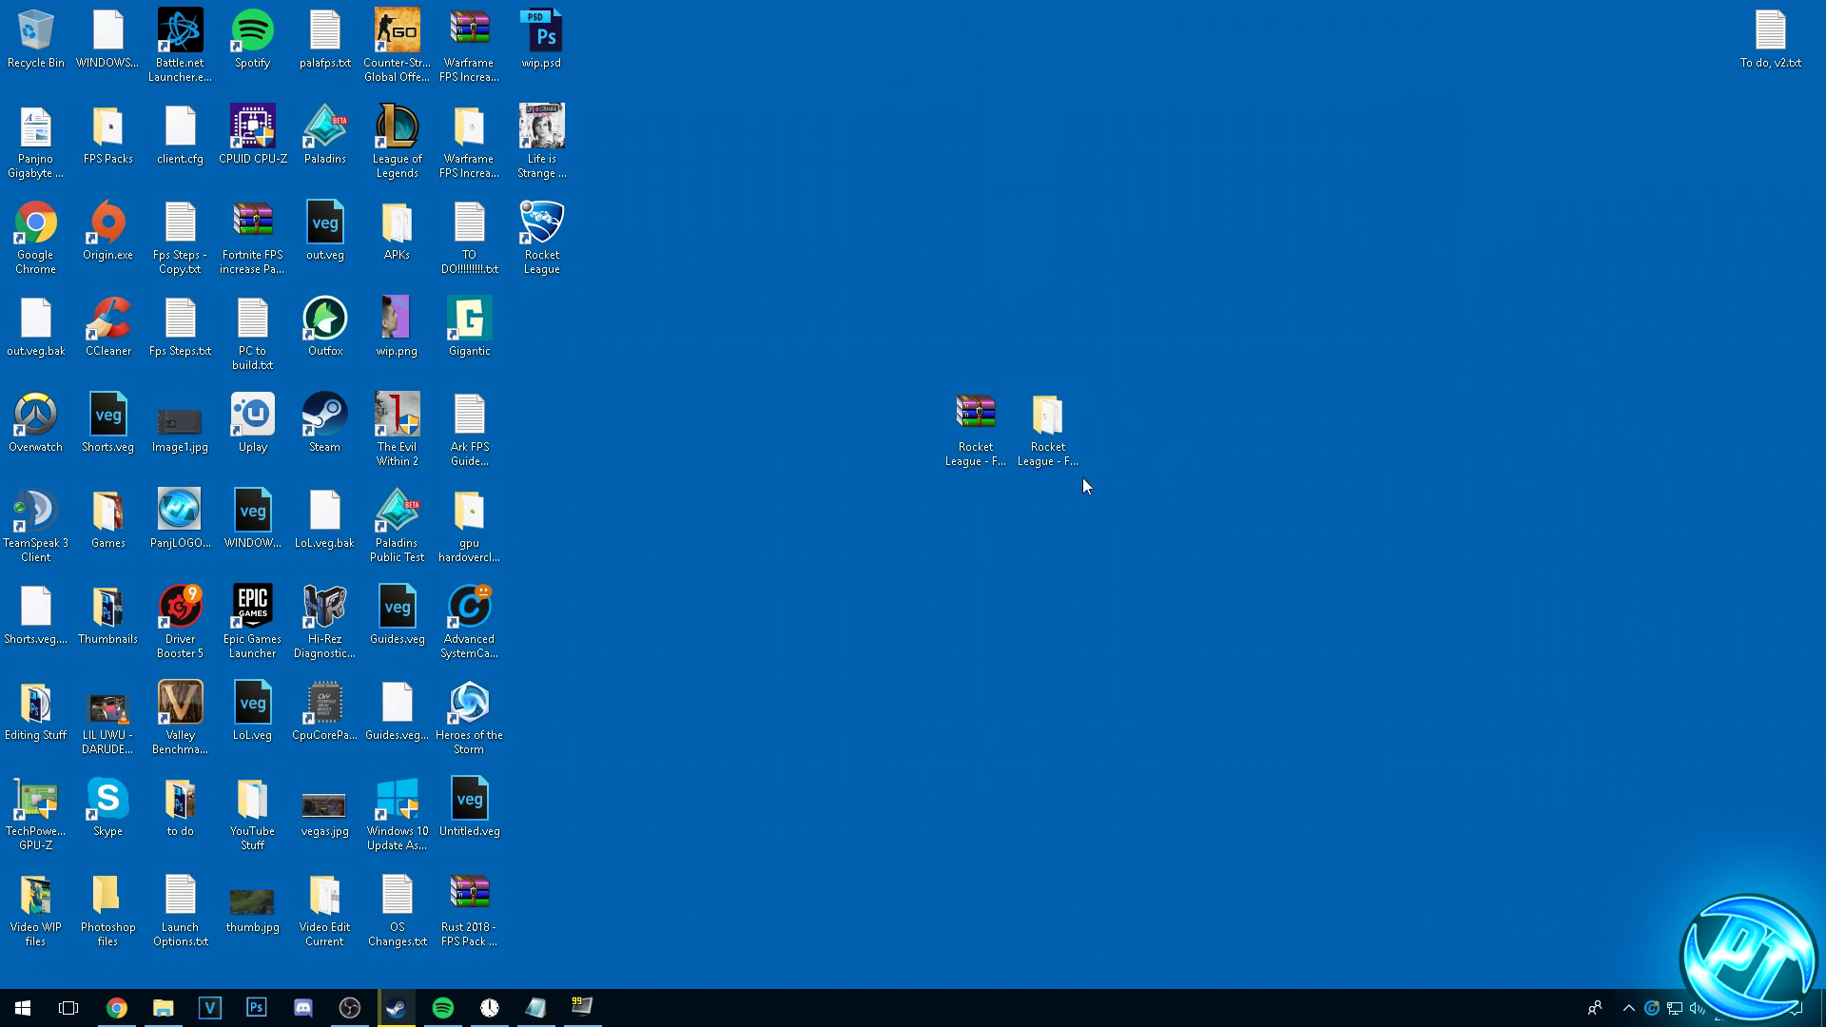
double_click(1048, 423)
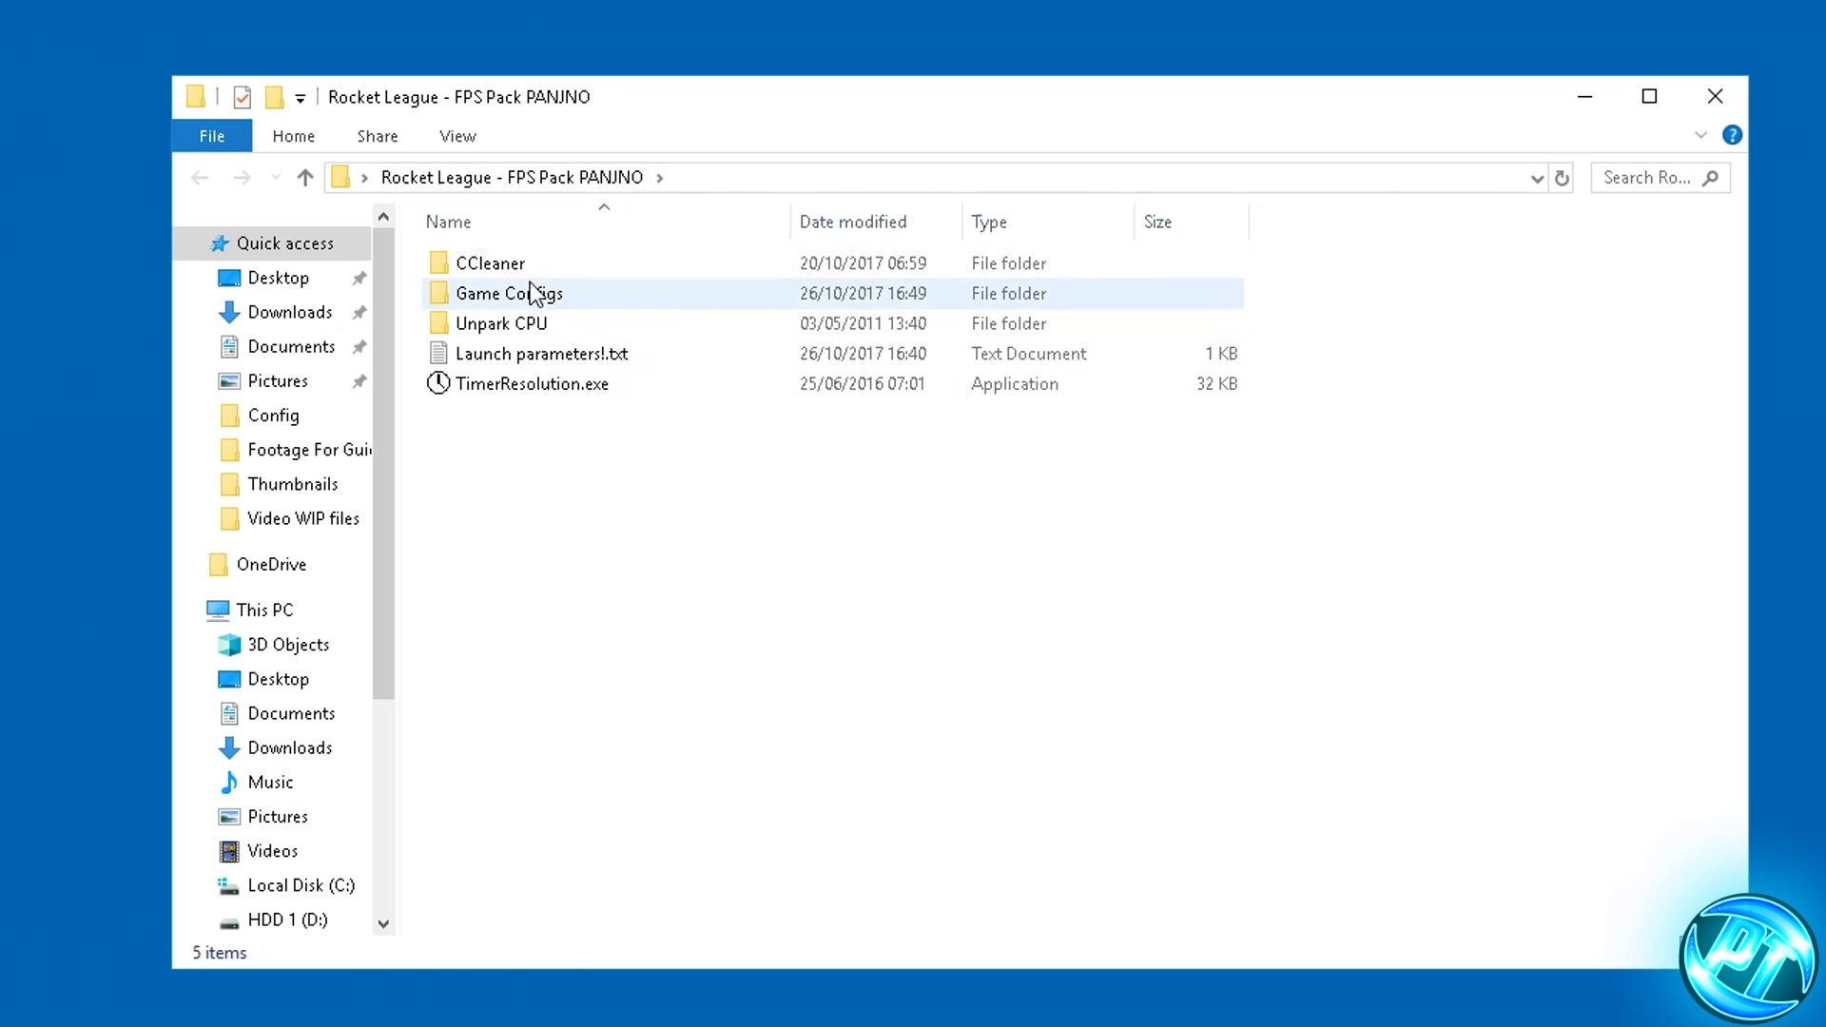
Look over the FPS pack's contents, including Game Configs, Unpark CPU, Launch parameters!.txt and TimerResolution.exe.
click(945, 354)
click(549, 299)
click(550, 327)
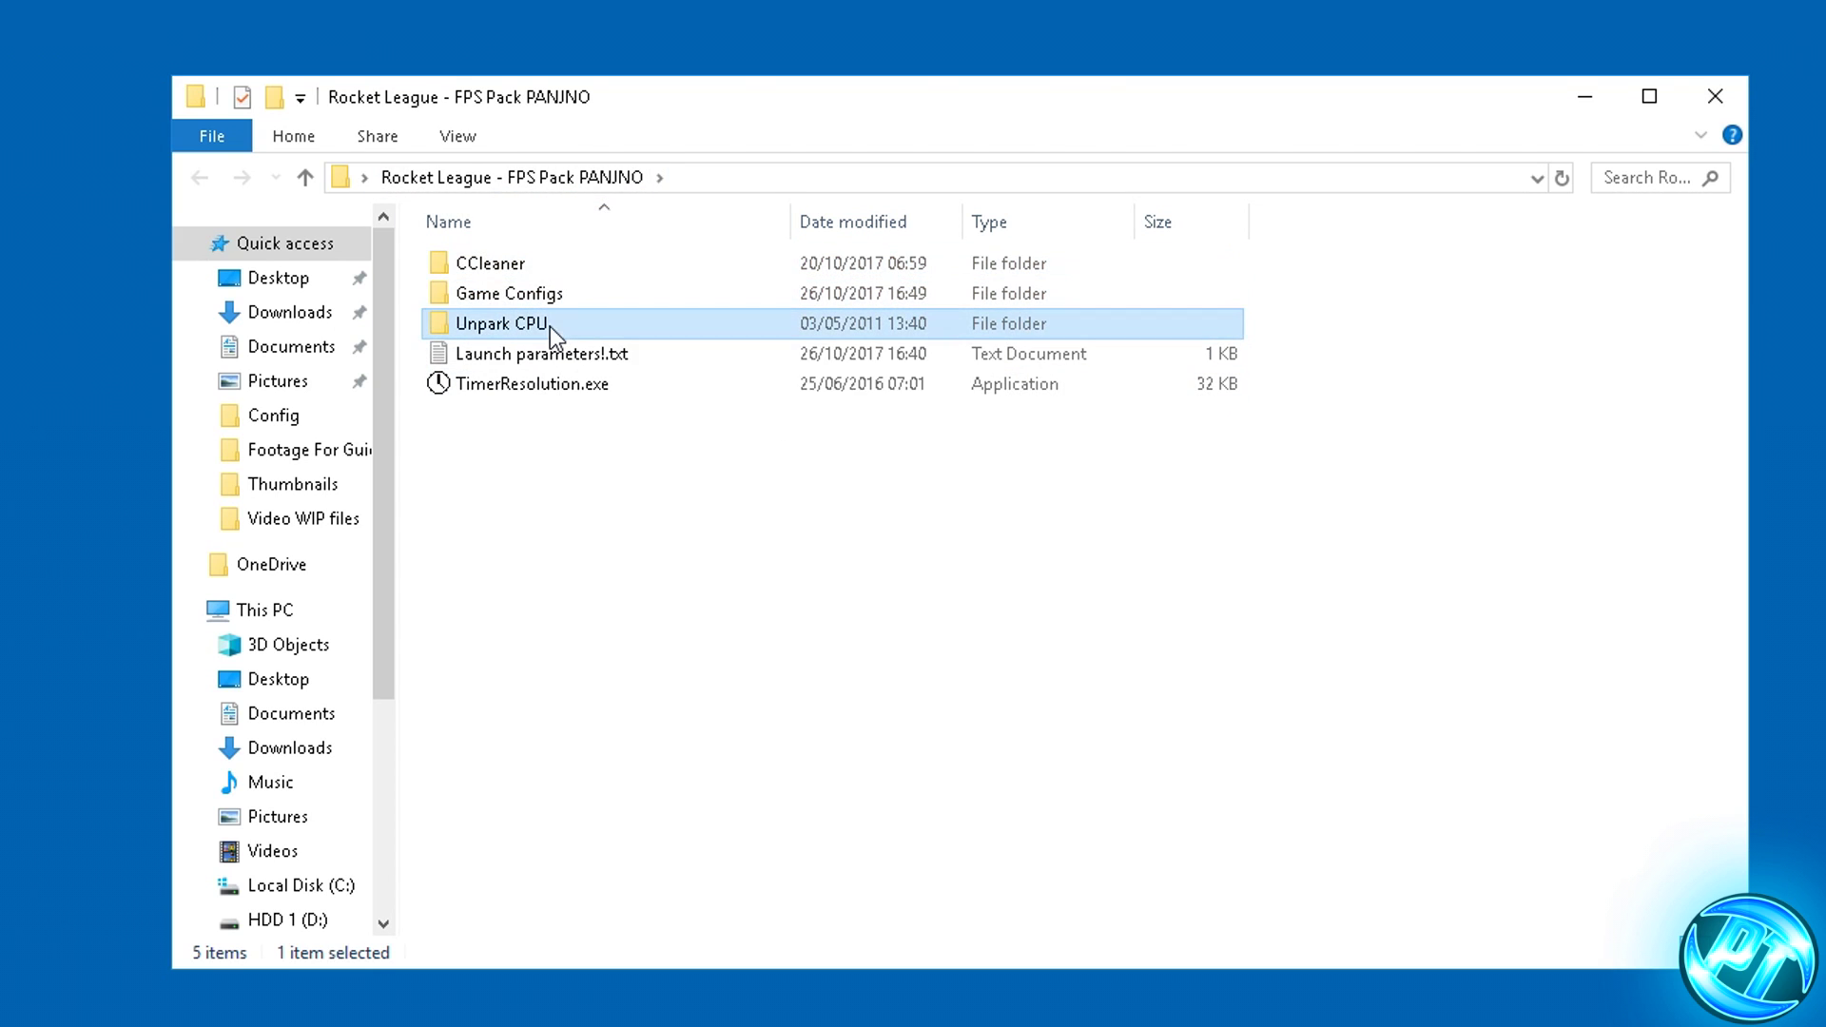
click(572, 362)
click(580, 388)
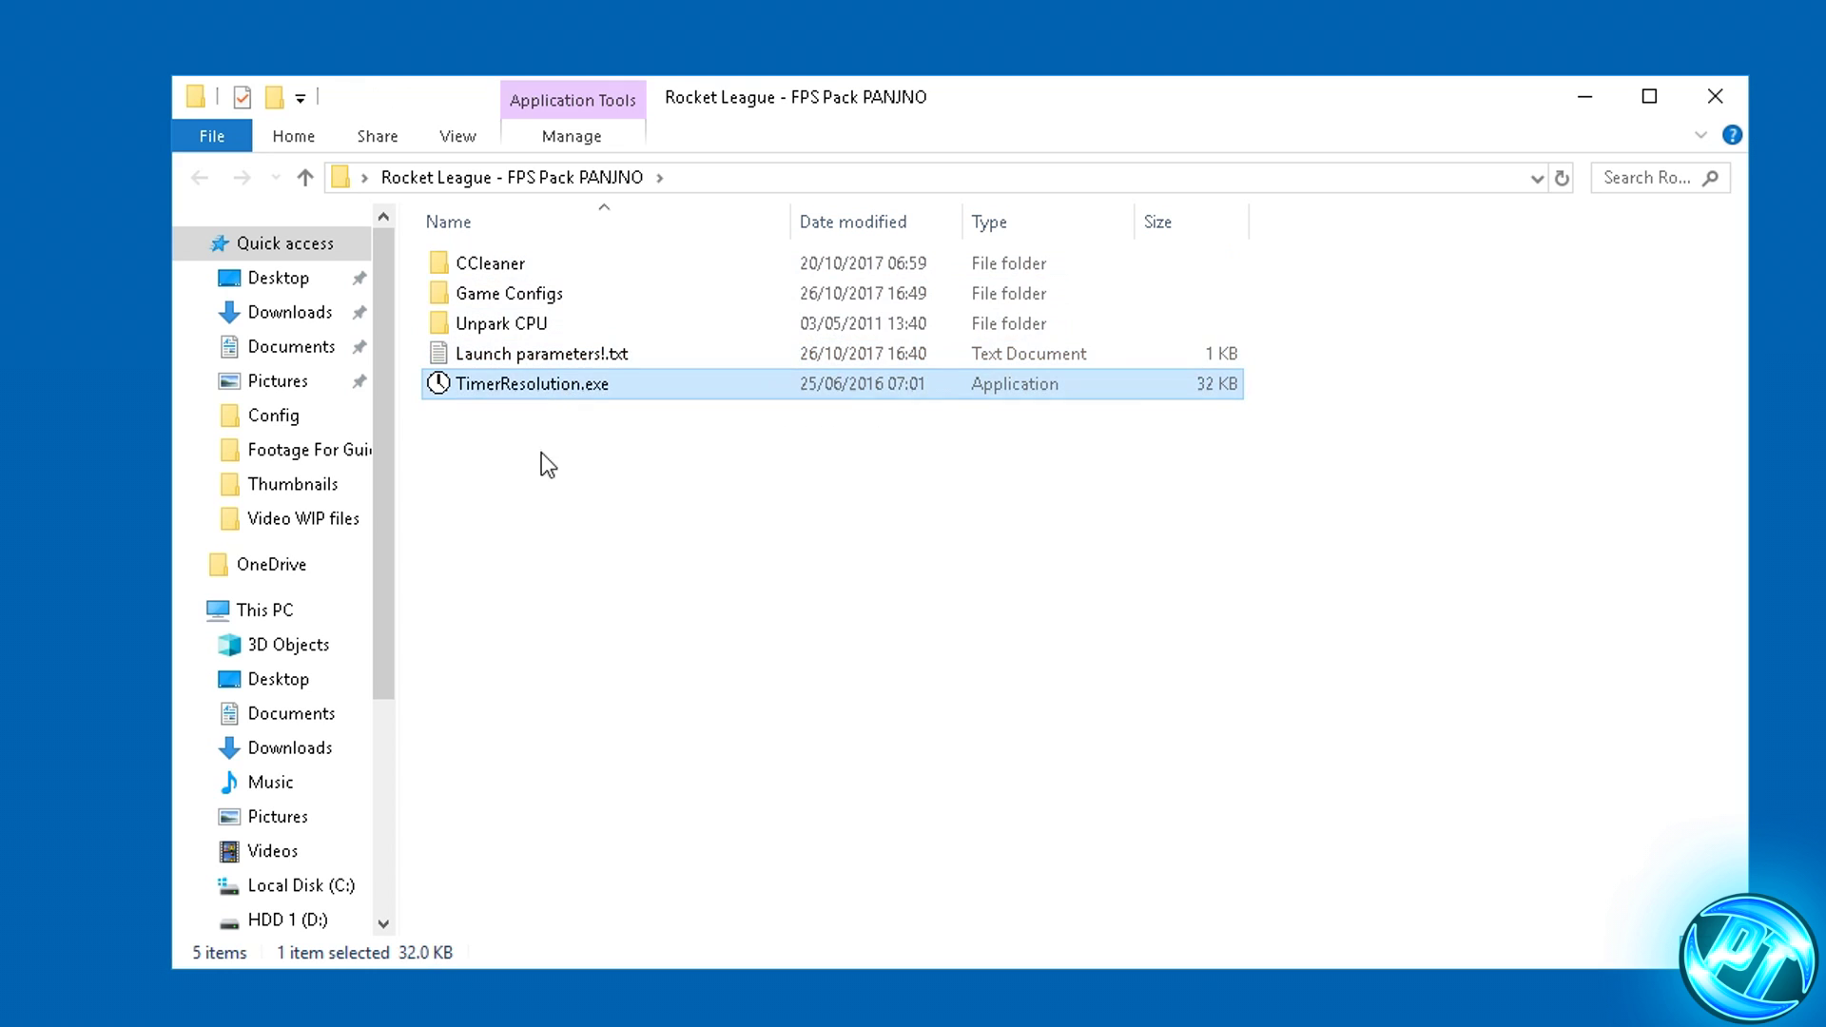
drag(599, 483, 603, 276)
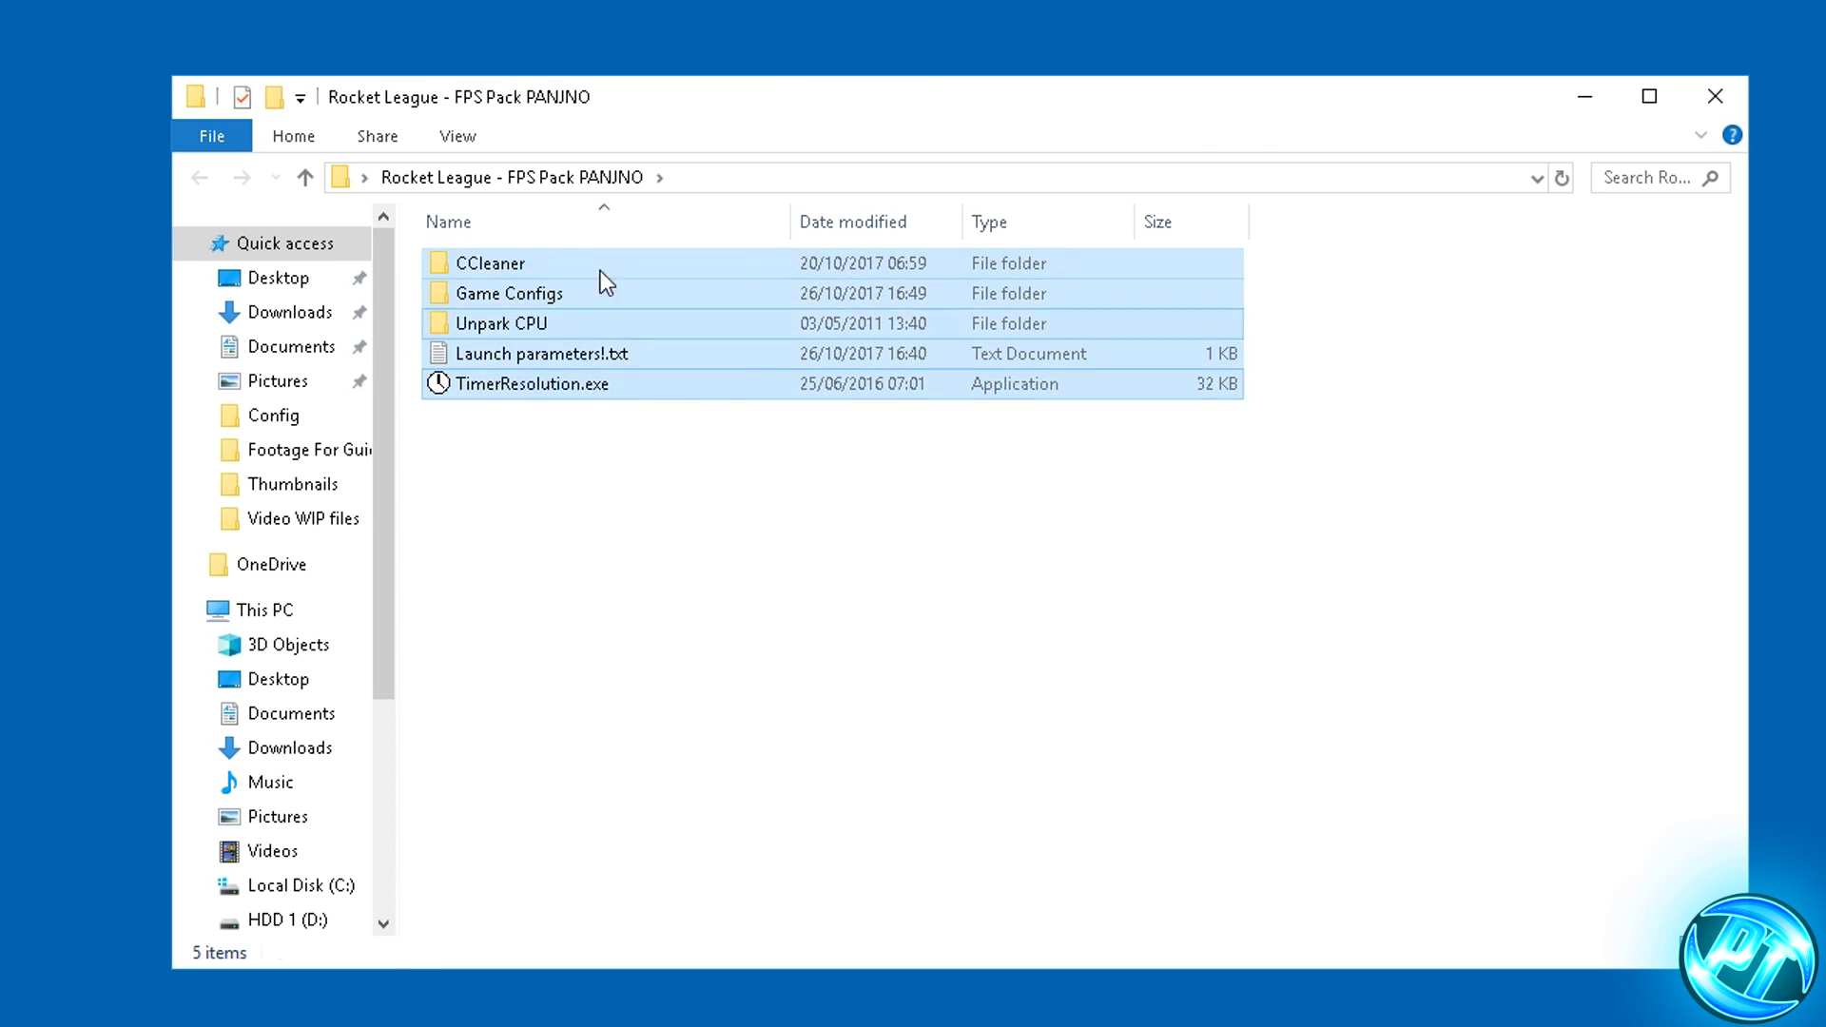
click(676, 490)
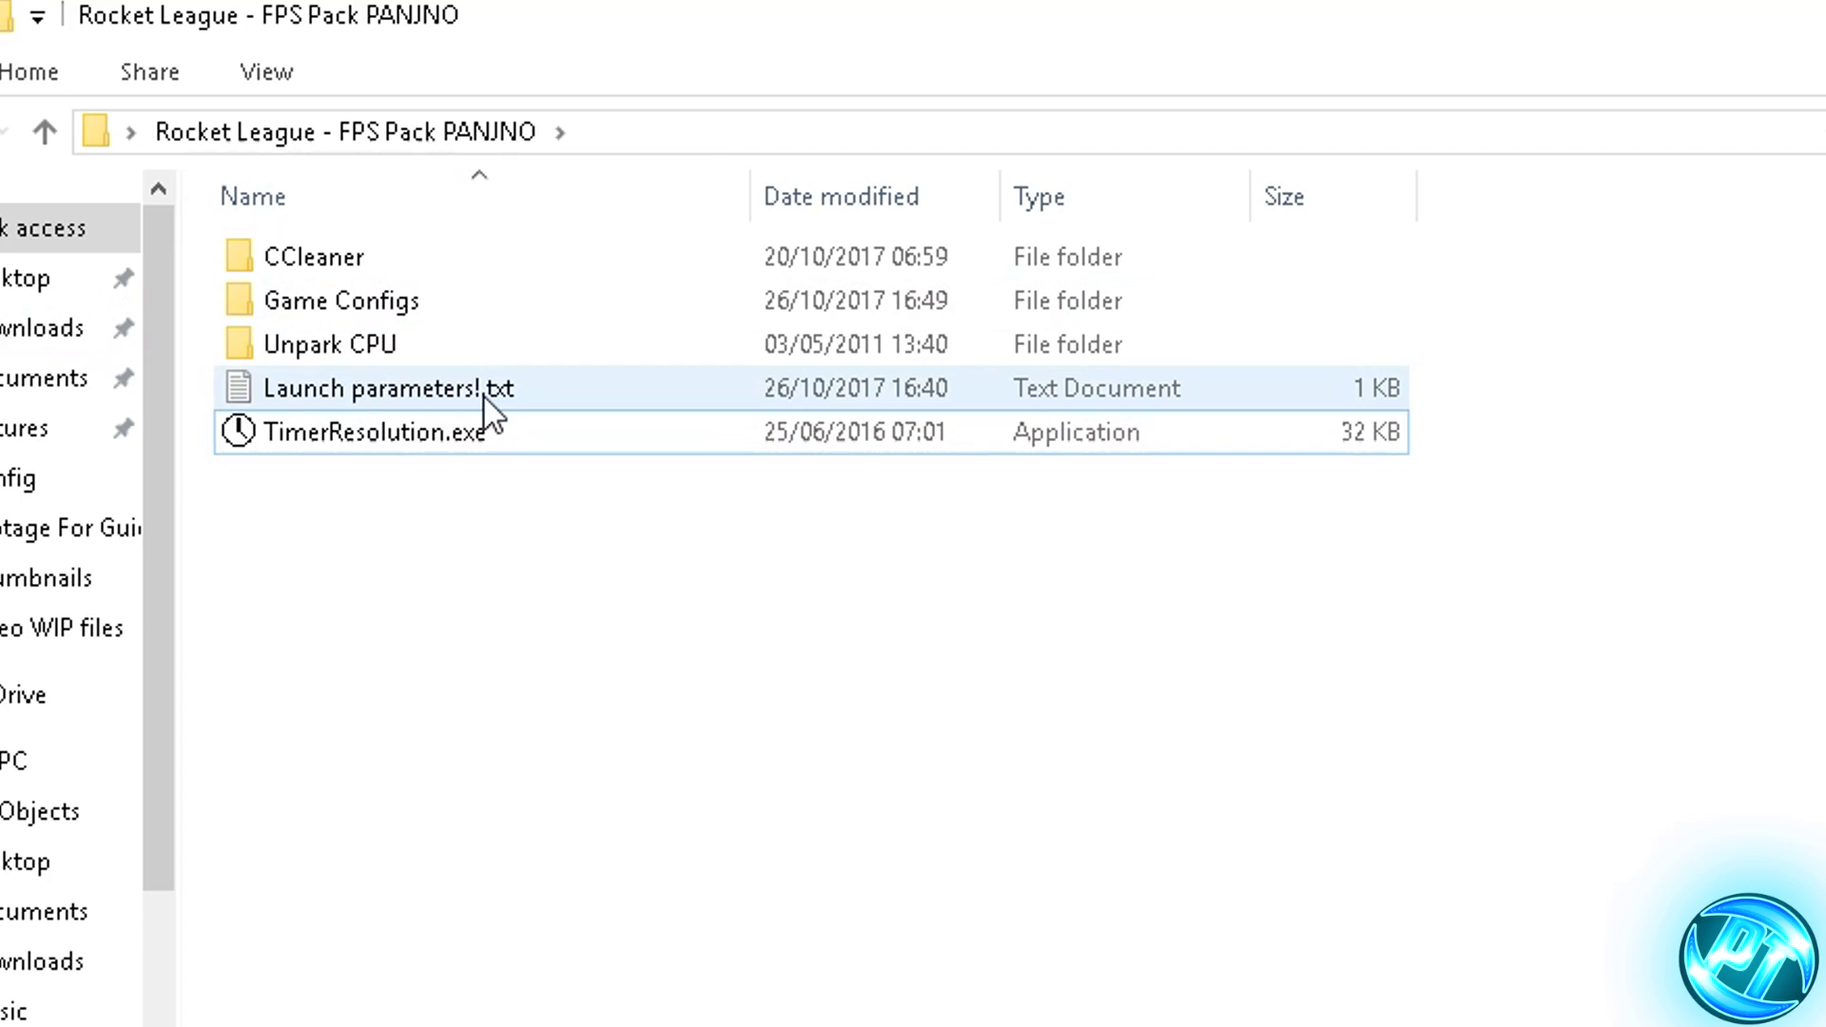
Open Launch parameters!.txt and copy the line "-malloc=system -USEALLAVAILABLECORES -nomansky +mat_antialias 0".
double_click(1003, 419)
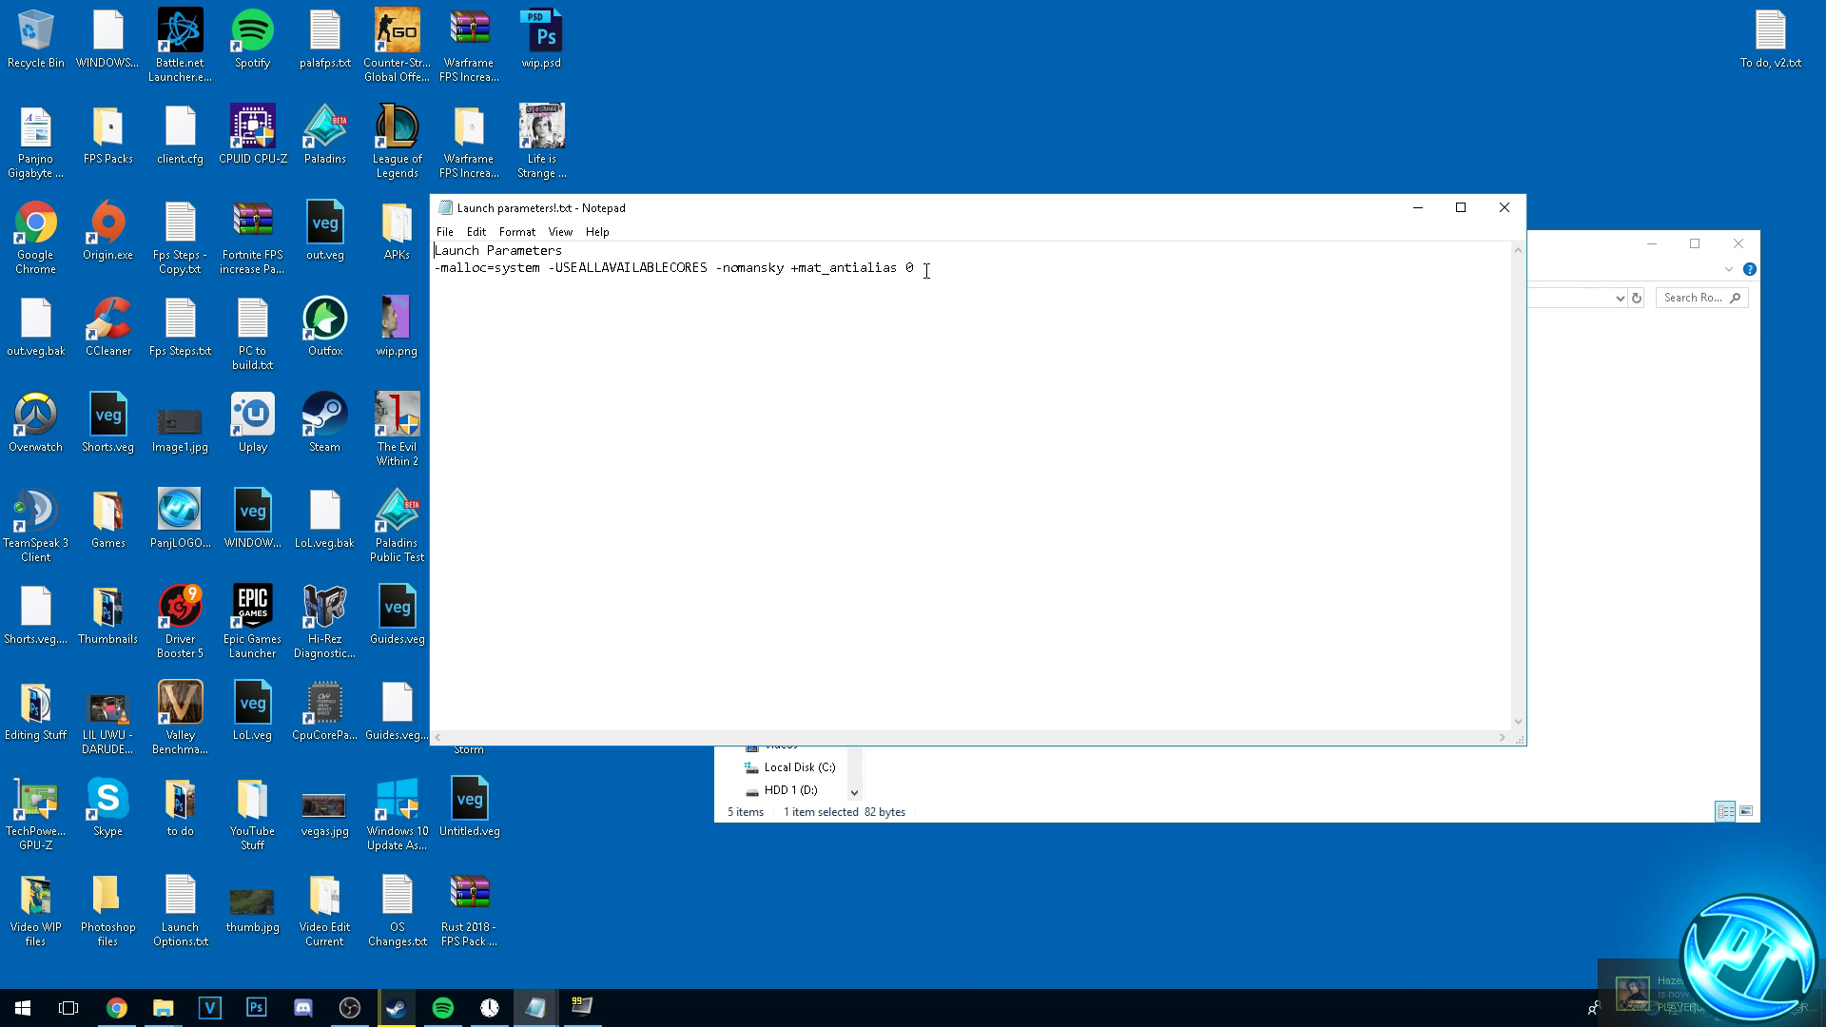
drag(914, 267, 432, 267)
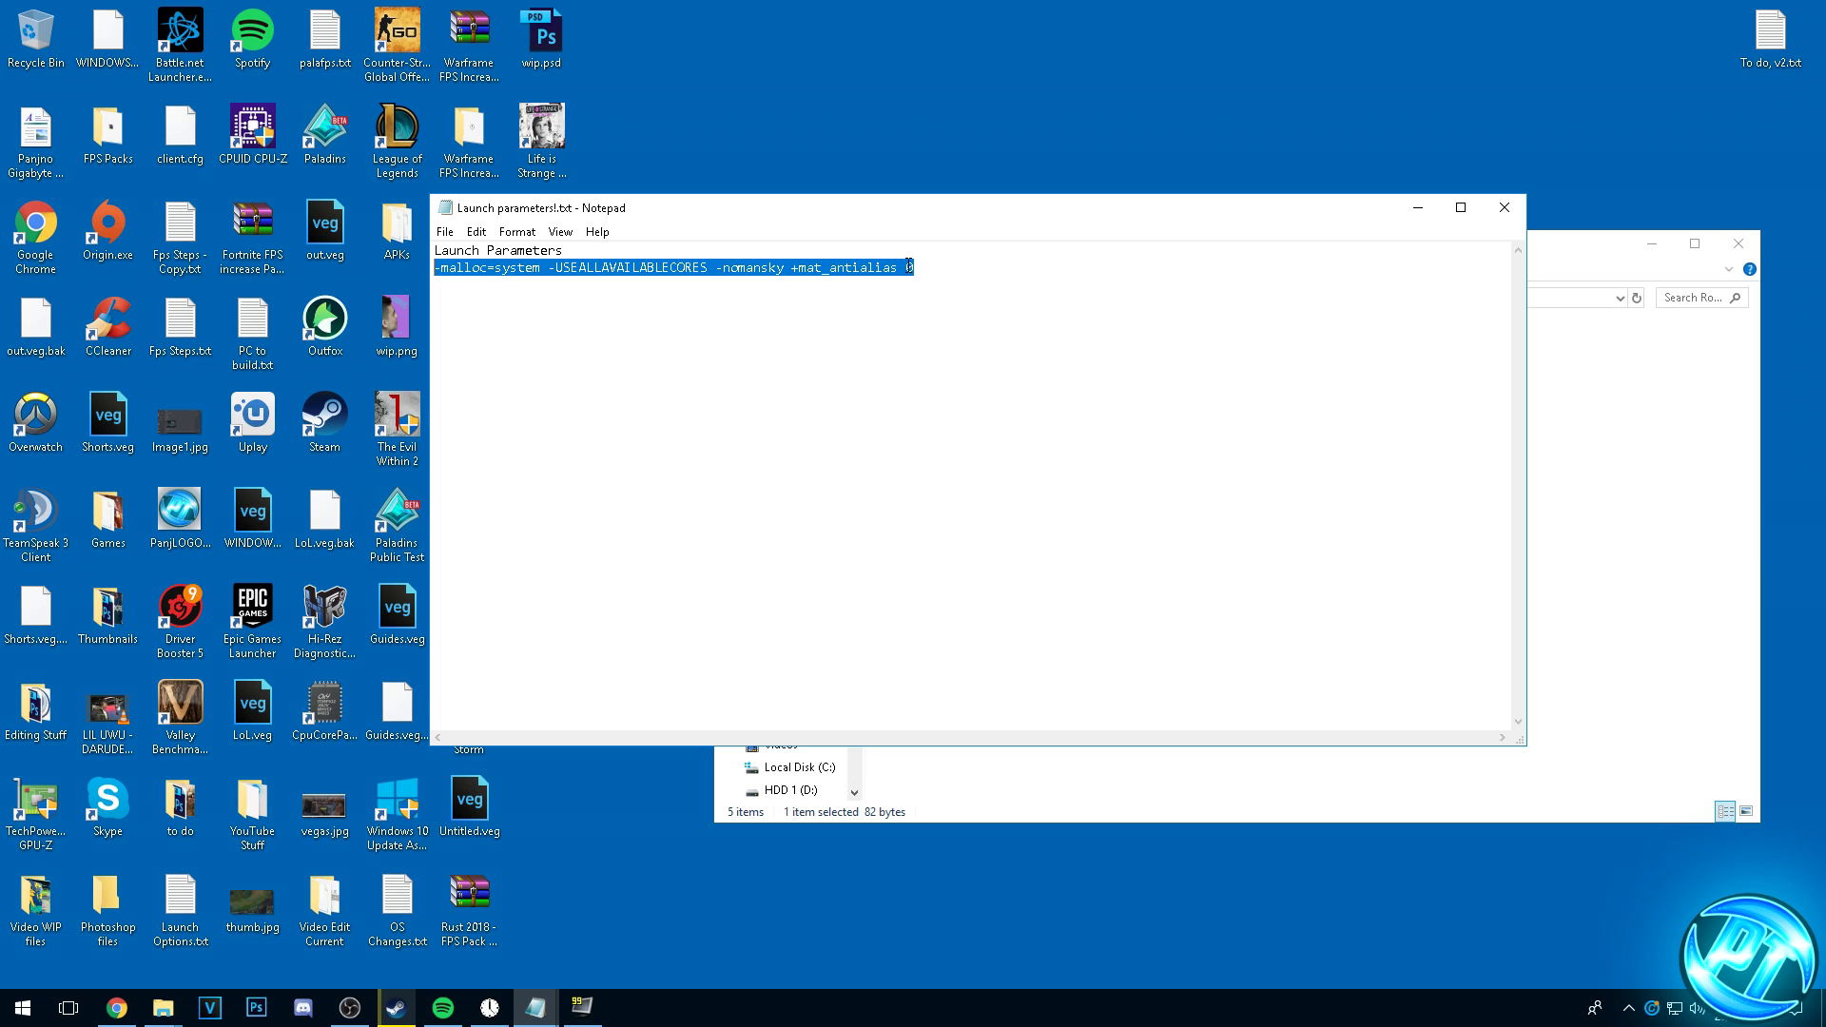
right_click(508, 268)
click(591, 328)
click(1408, 213)
Switch to Steam and open the launch options from Rocket League's properties.
click(397, 1007)
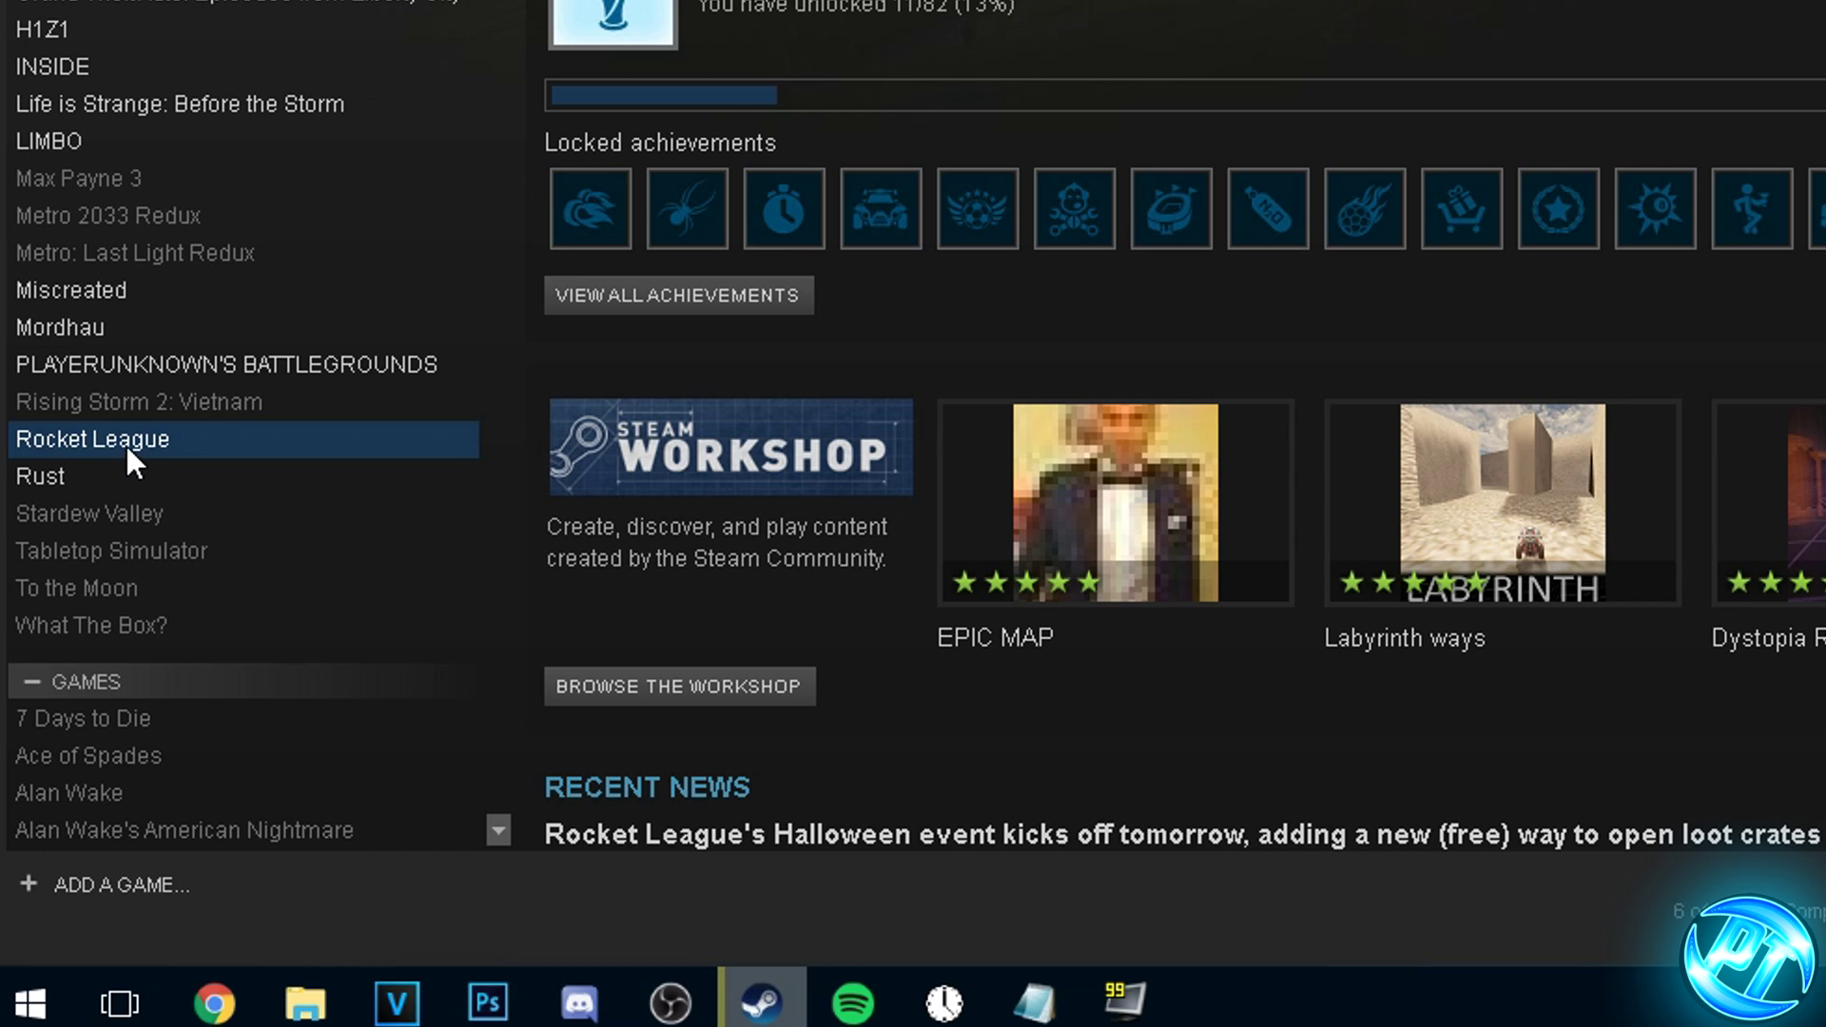
right_click(70, 721)
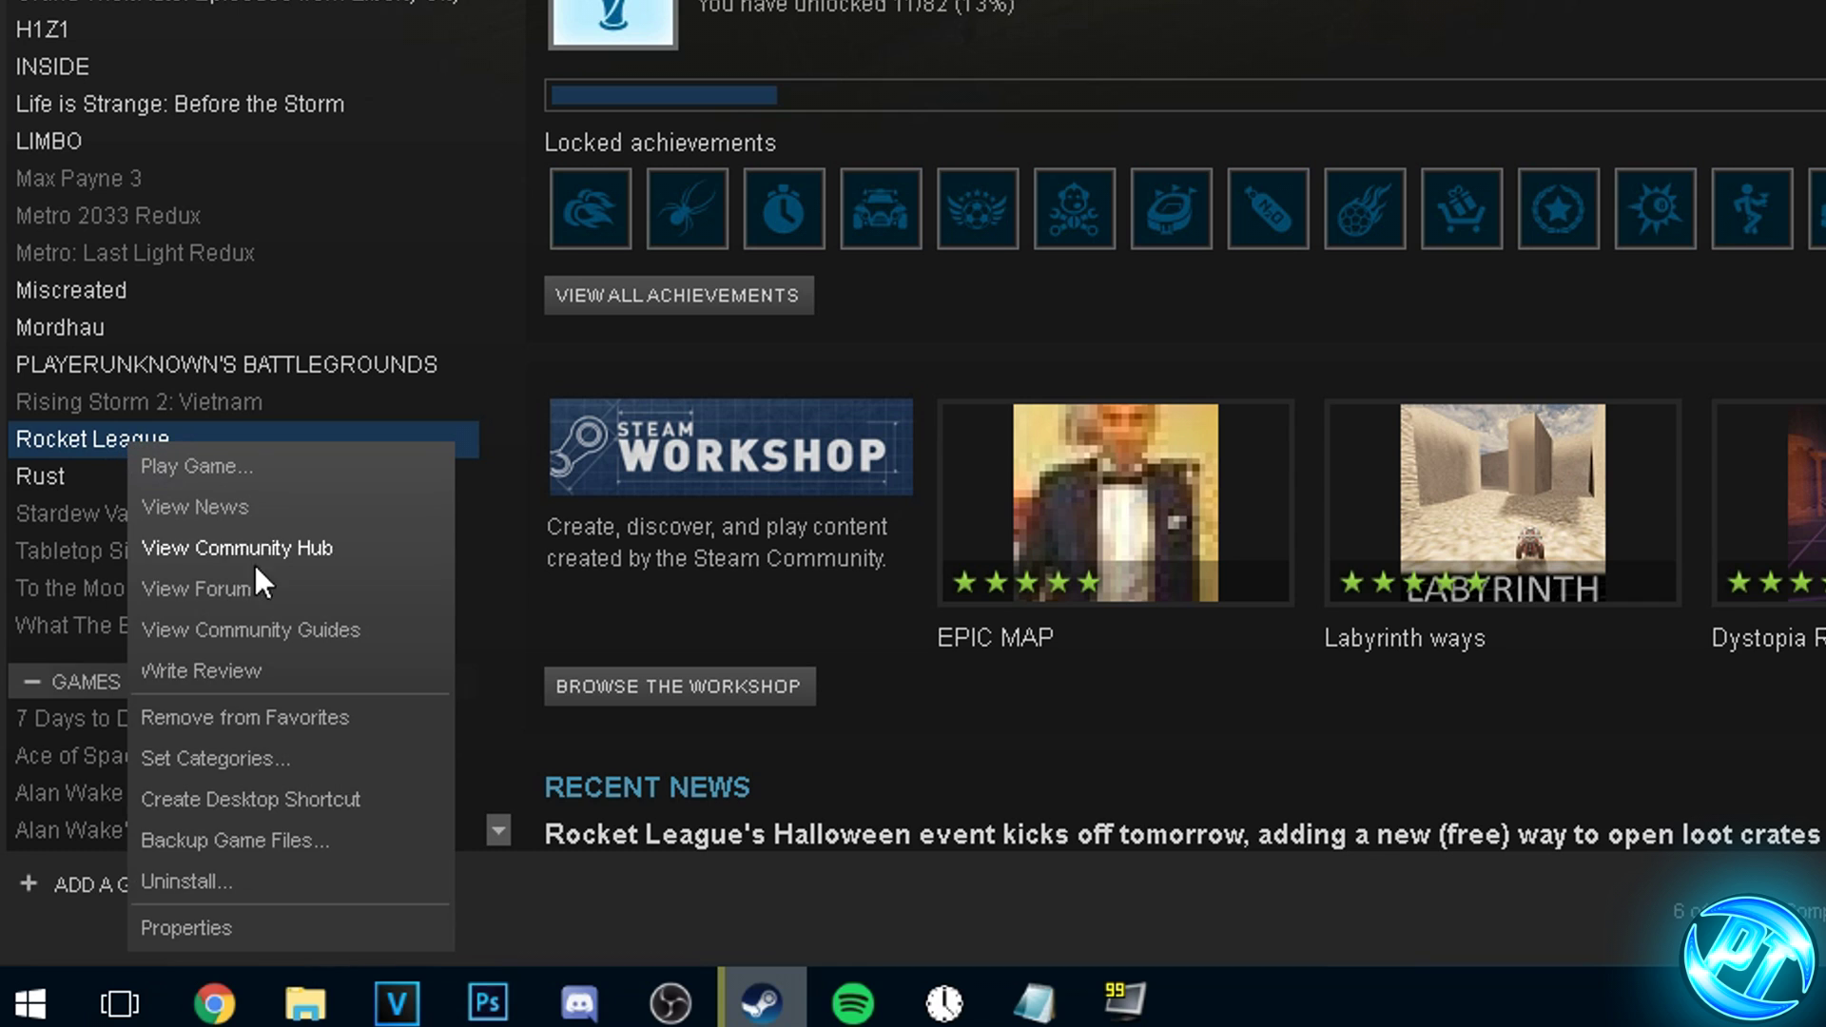
click(299, 939)
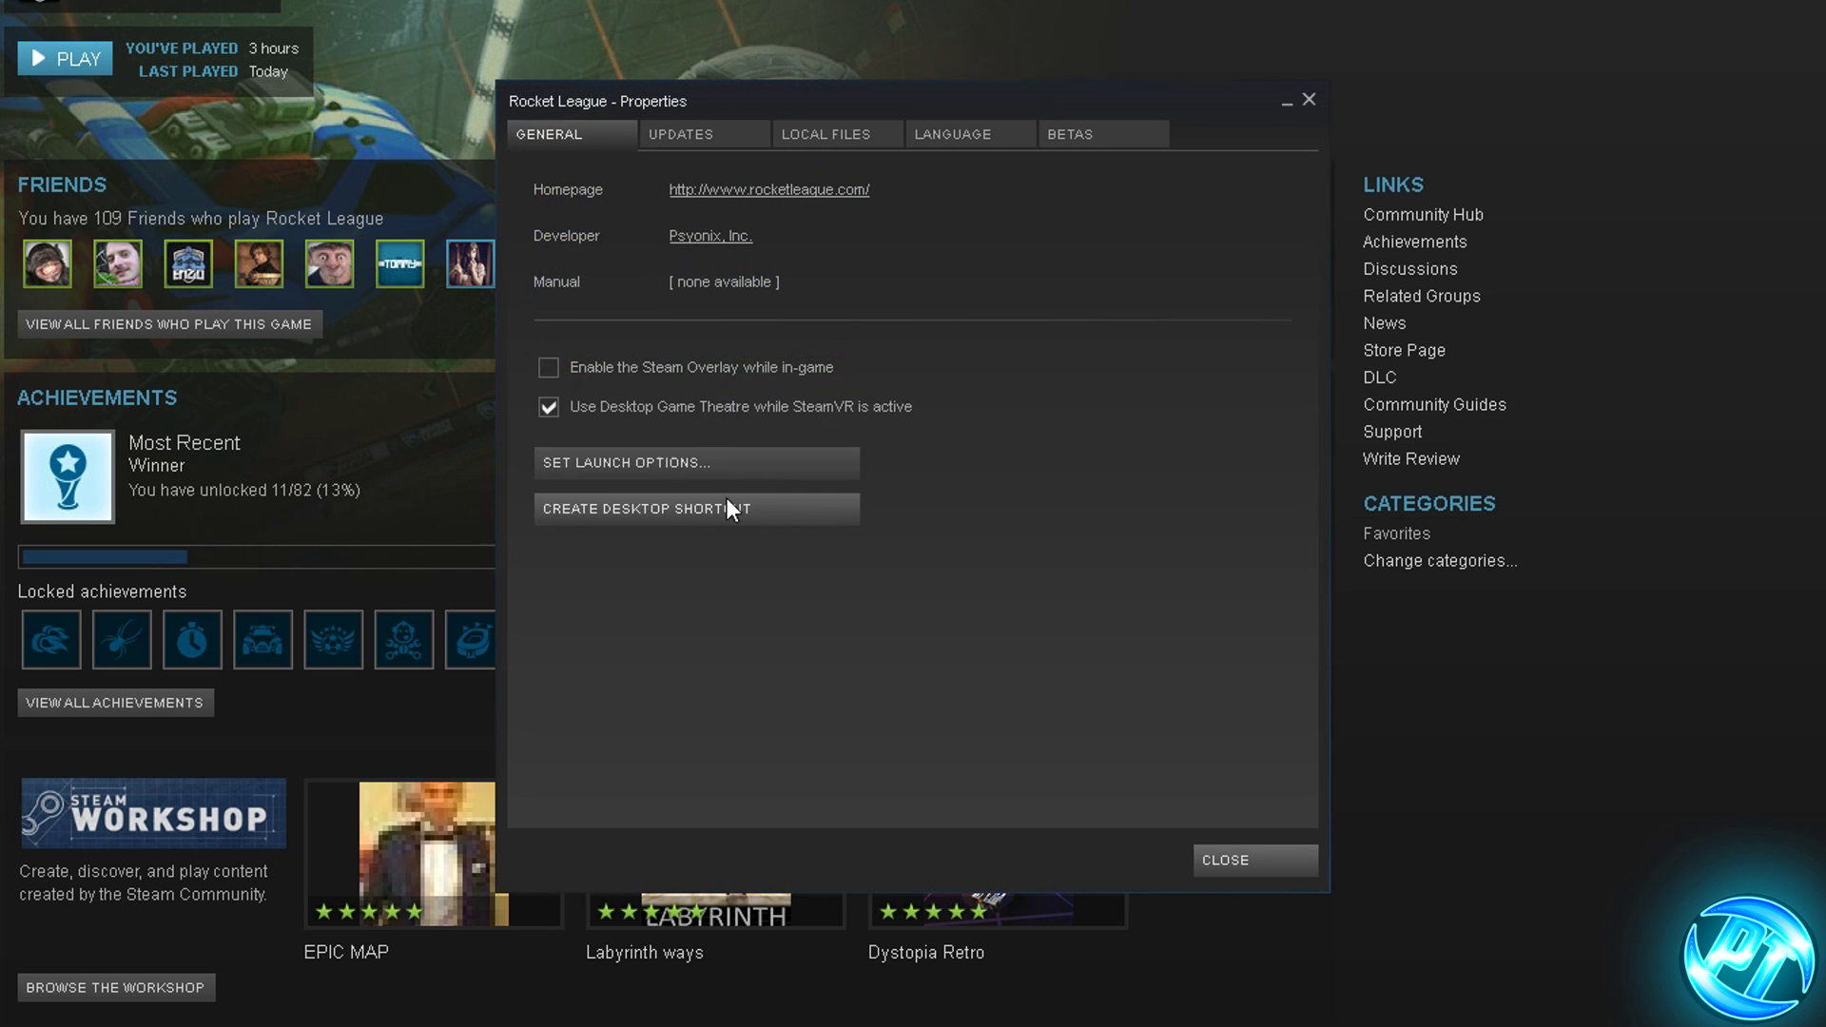
click(688, 462)
Paste the copied parameters as Rocket League's launch options, confirm them and close the game's properties.
right_click(779, 520)
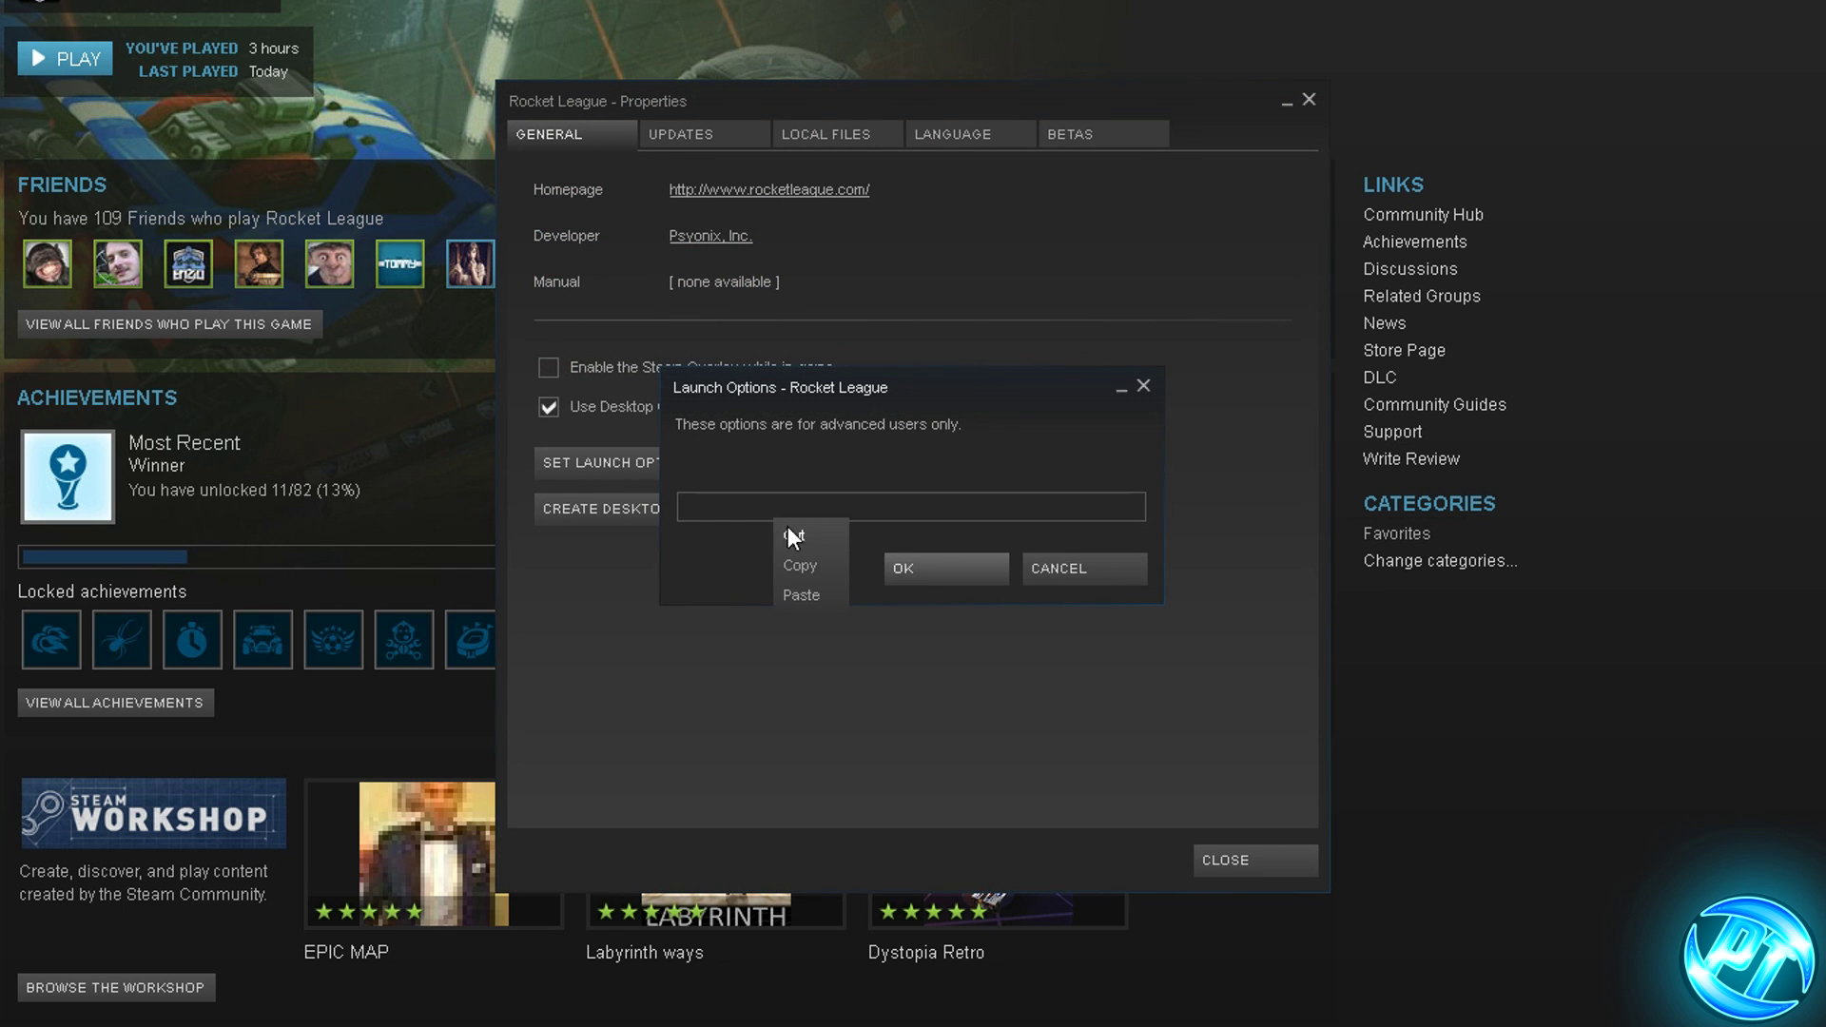
click(794, 595)
drag(946, 509, 728, 495)
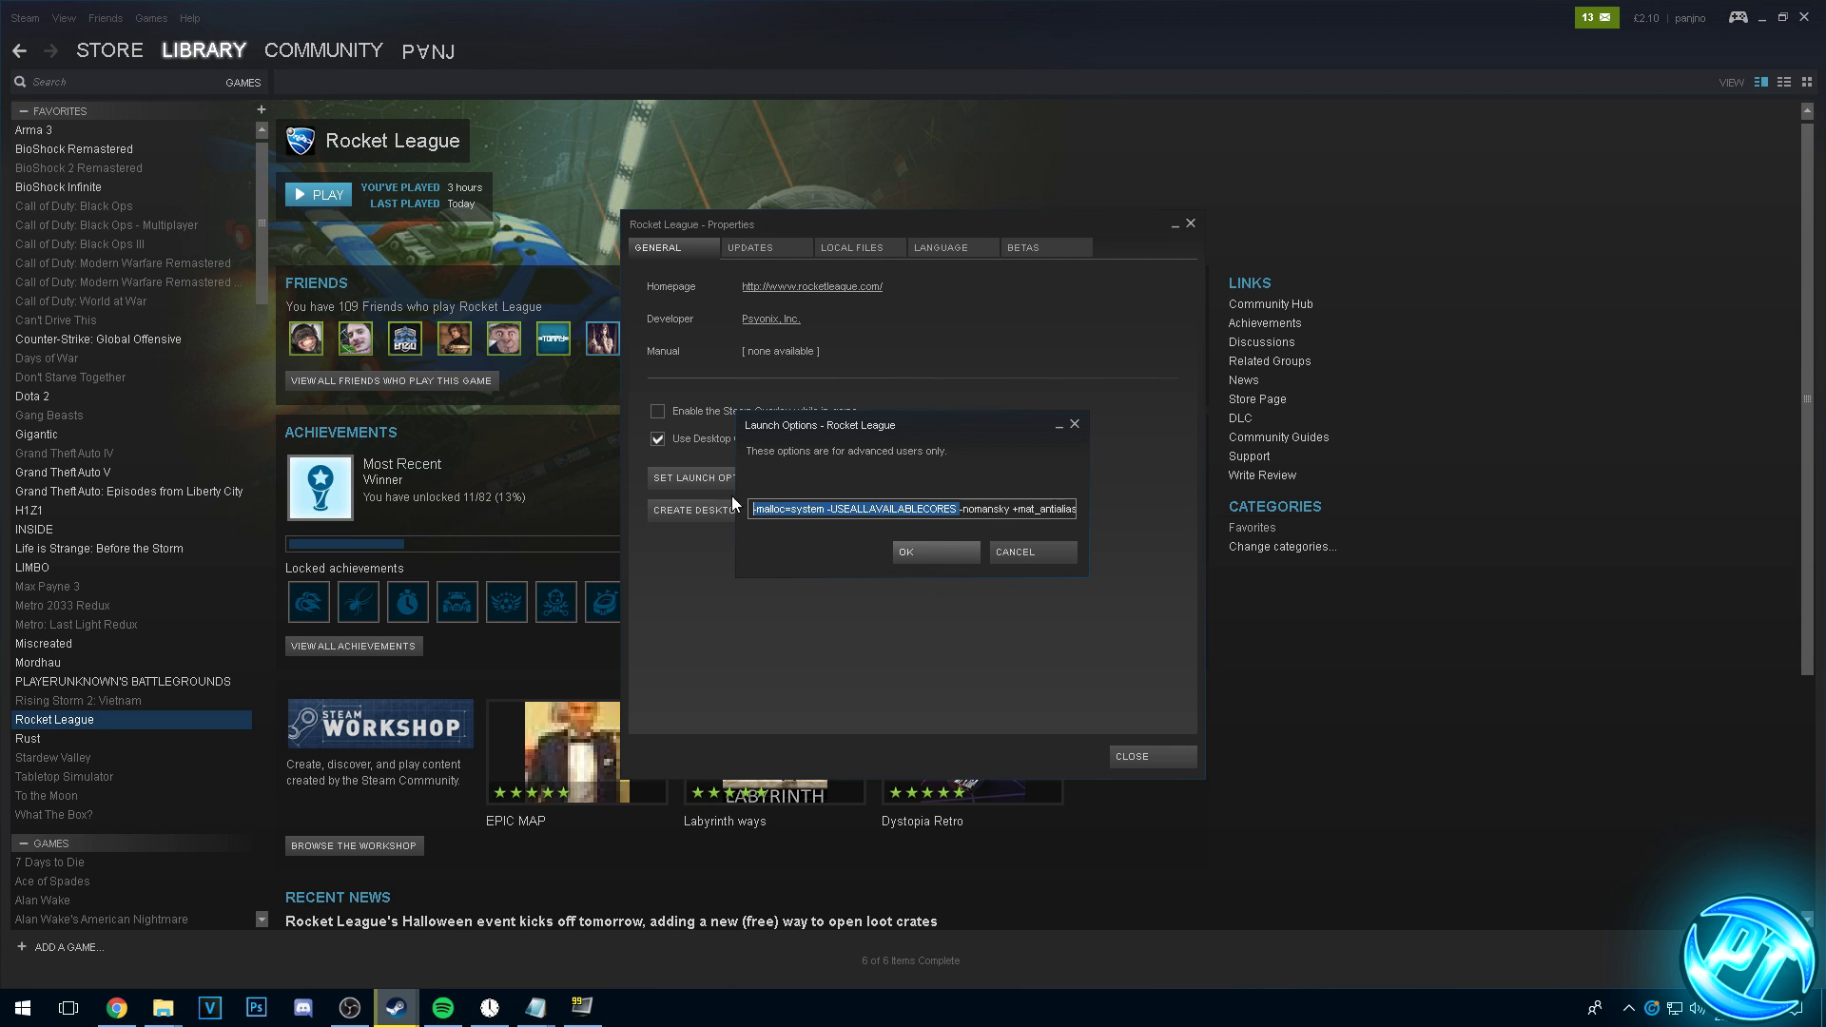
click(944, 549)
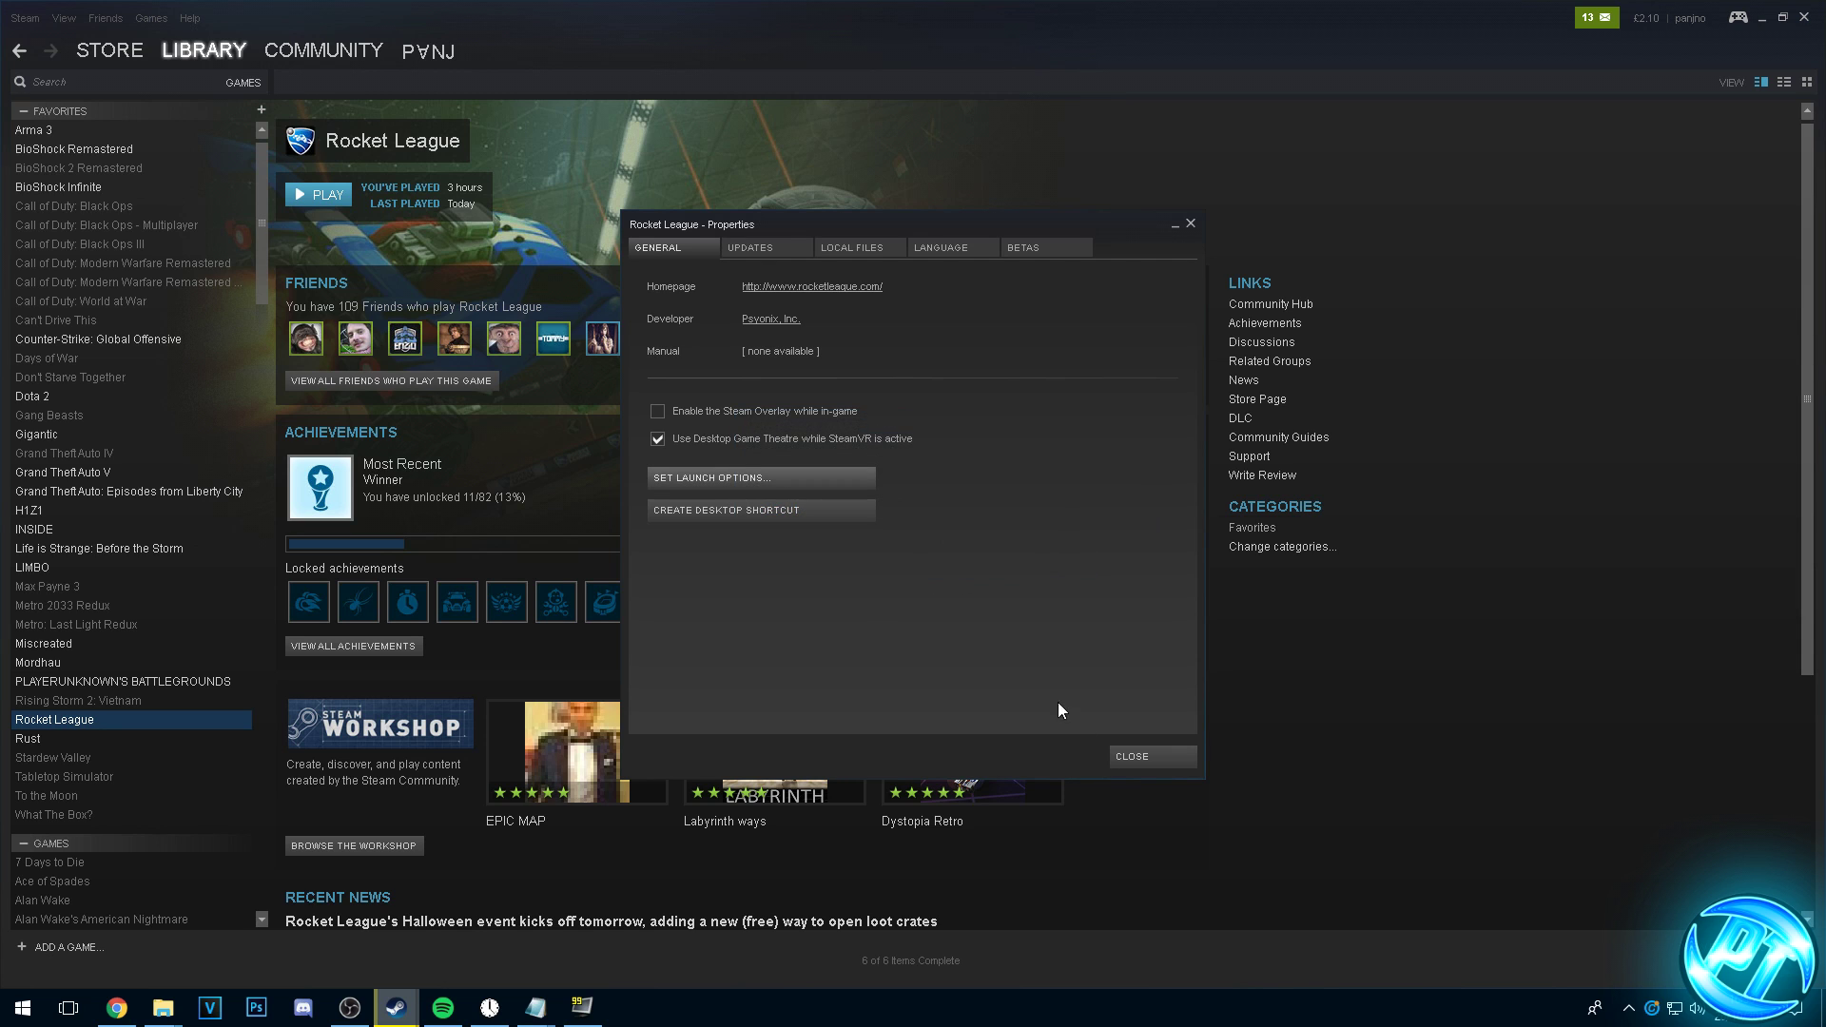
key(Escape)
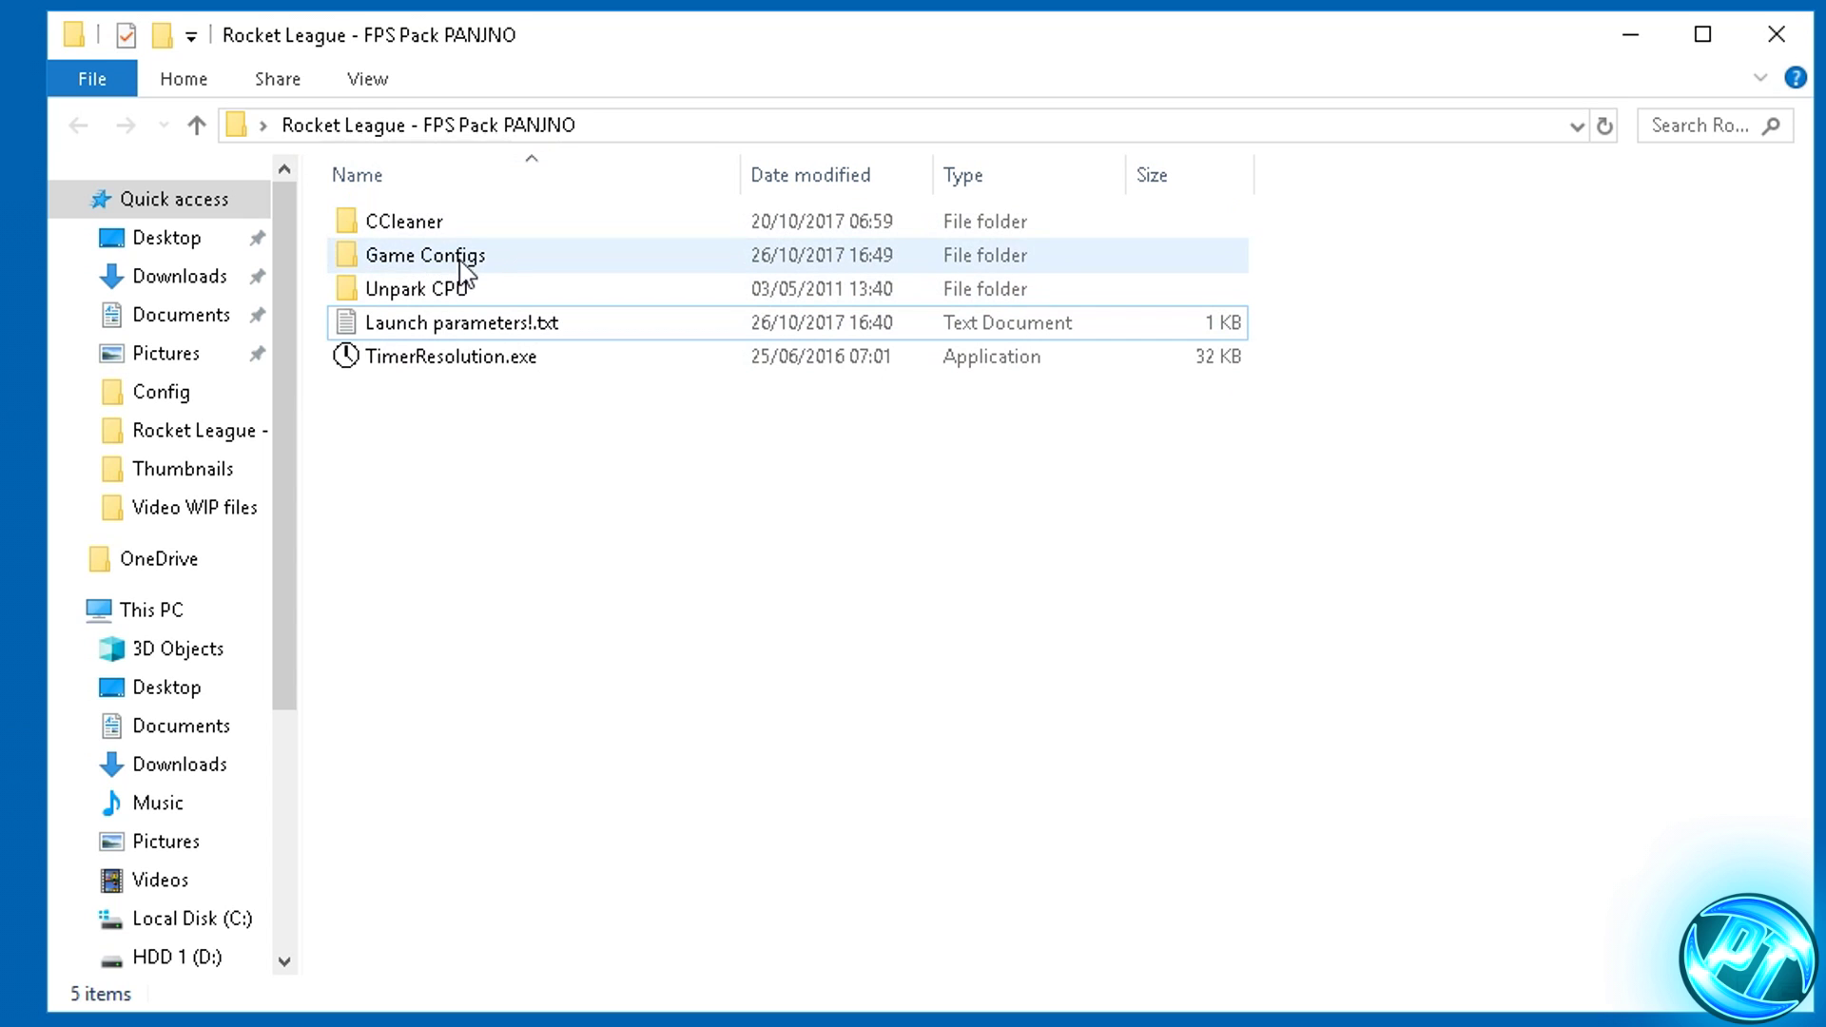
Open the pack's Game Configs folder, and open Documents\My Games\Rocket League\TAGame\Config in a second File Explorer window.
double_click(961, 374)
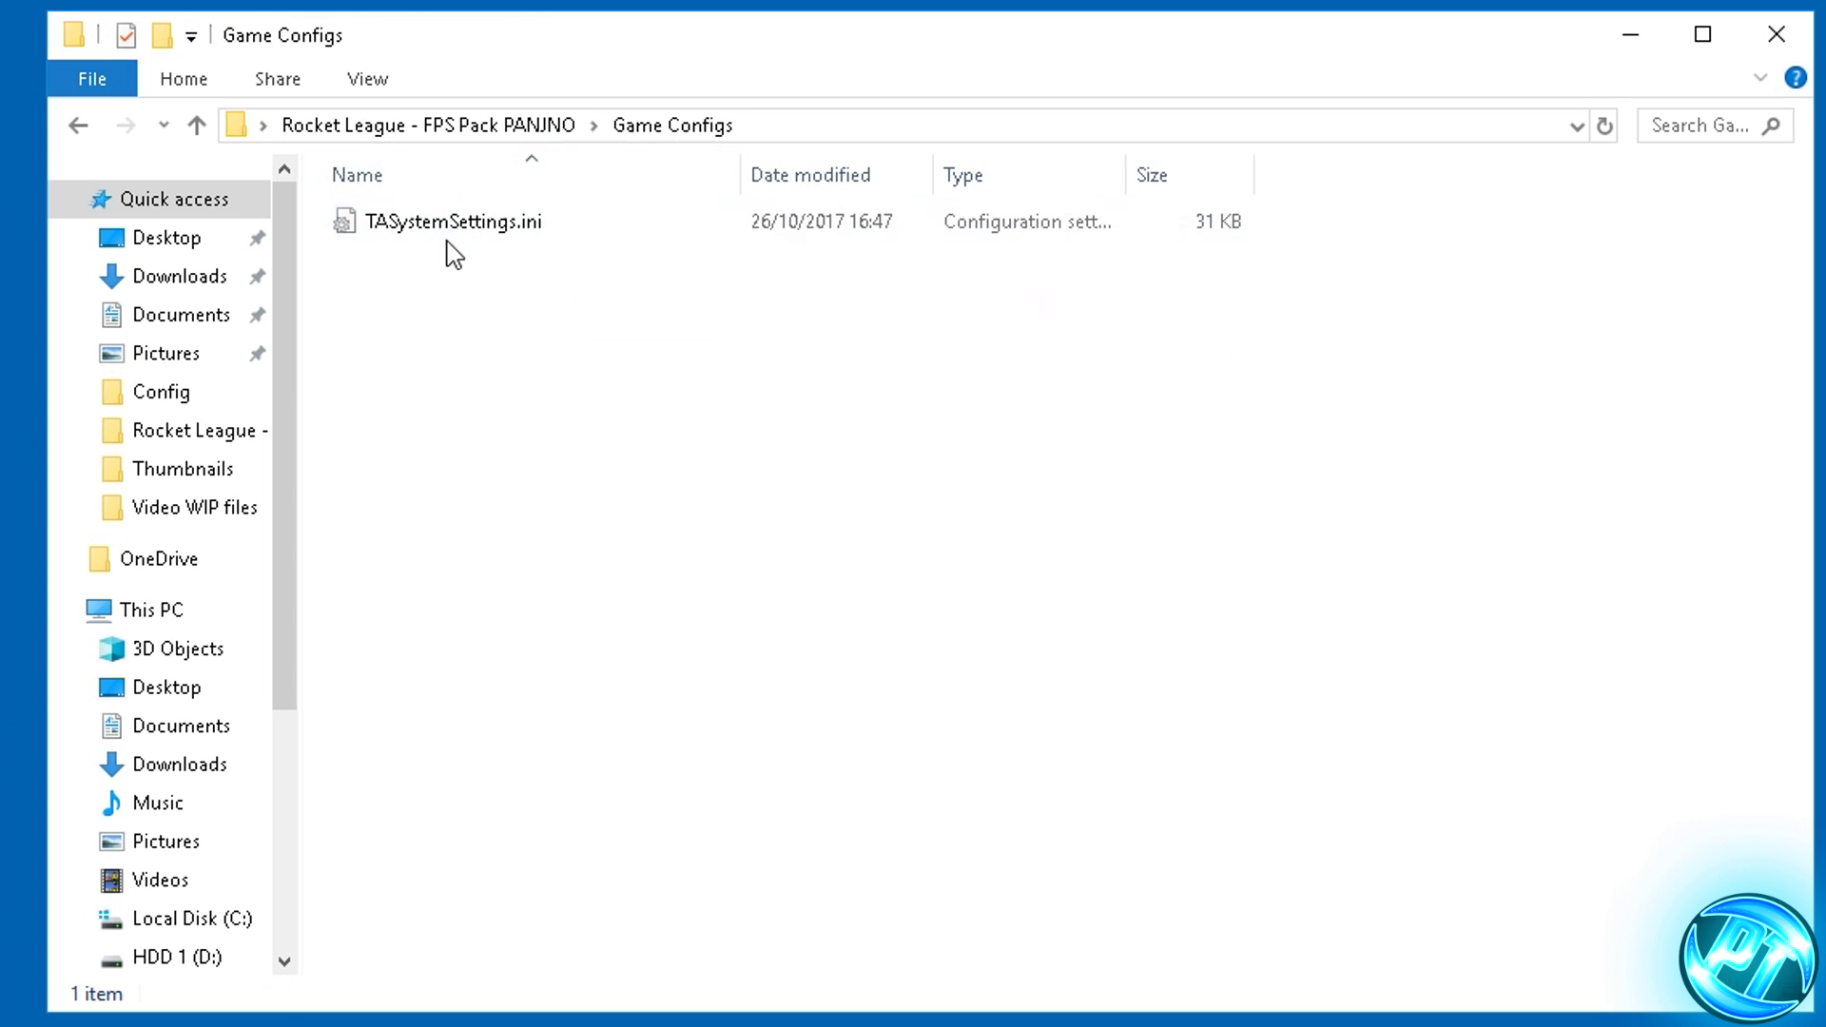
click(461, 231)
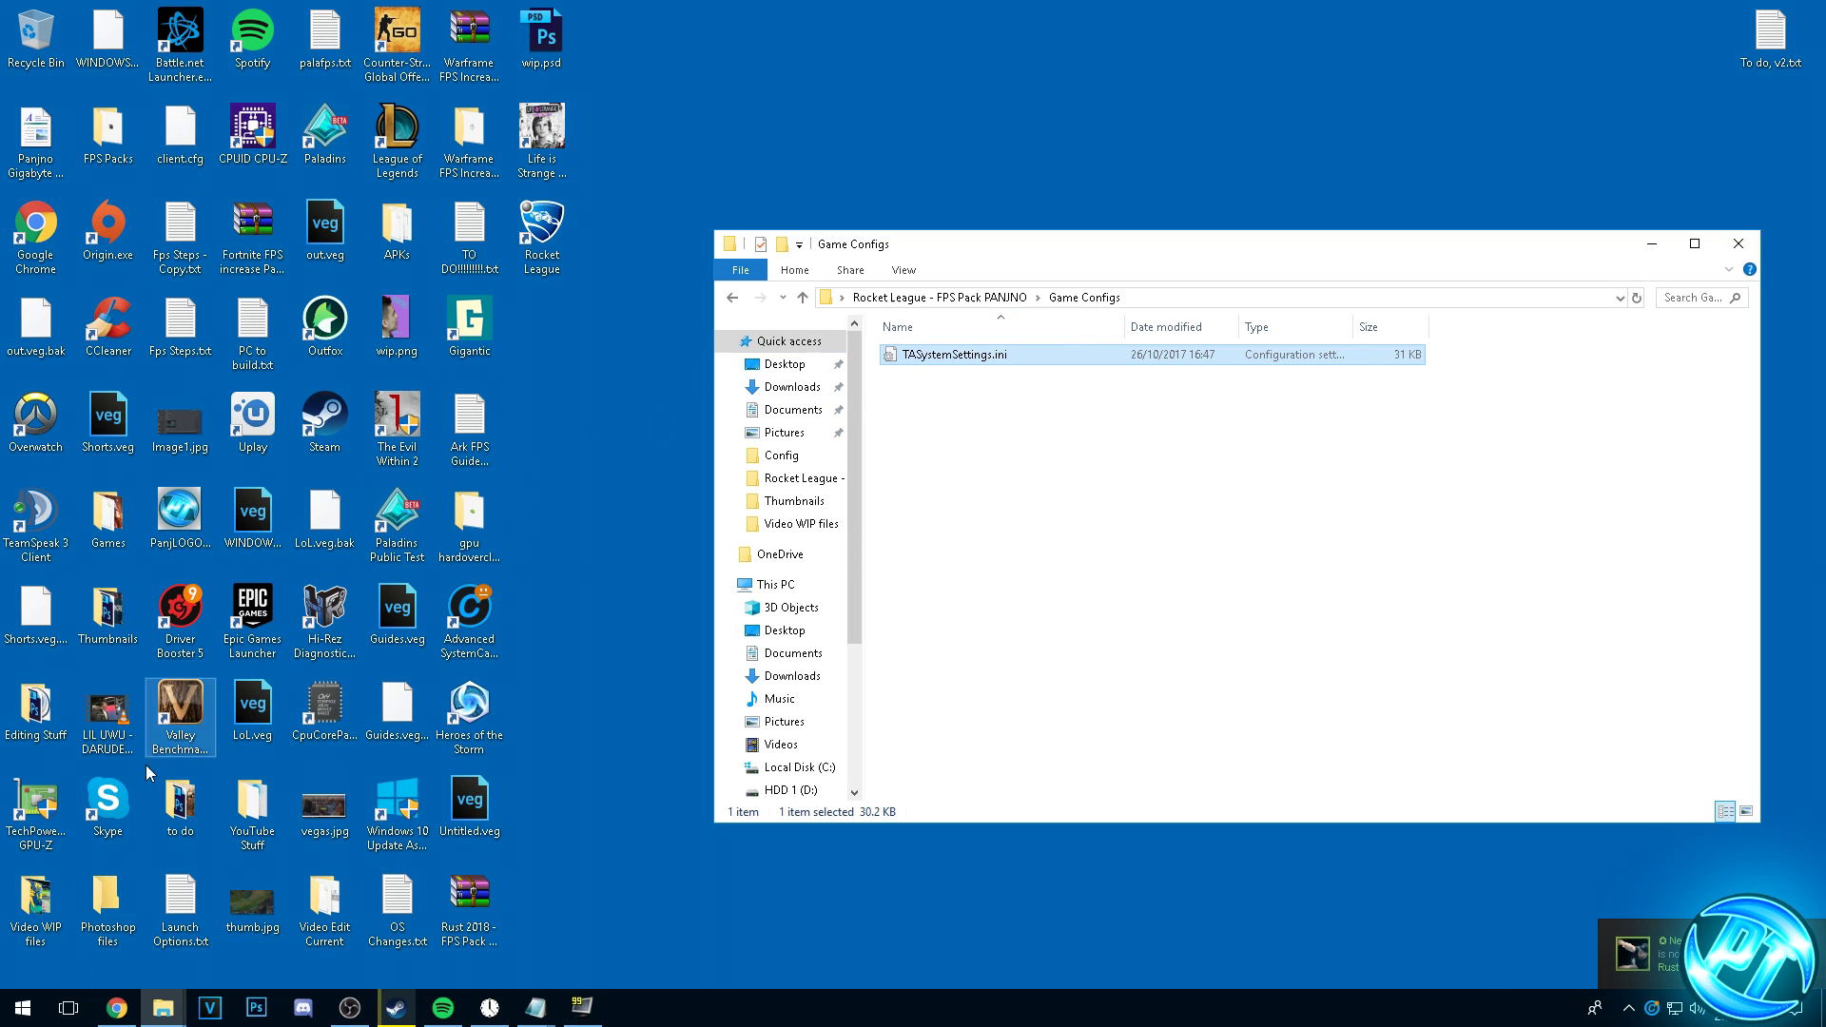
right_click(154, 1016)
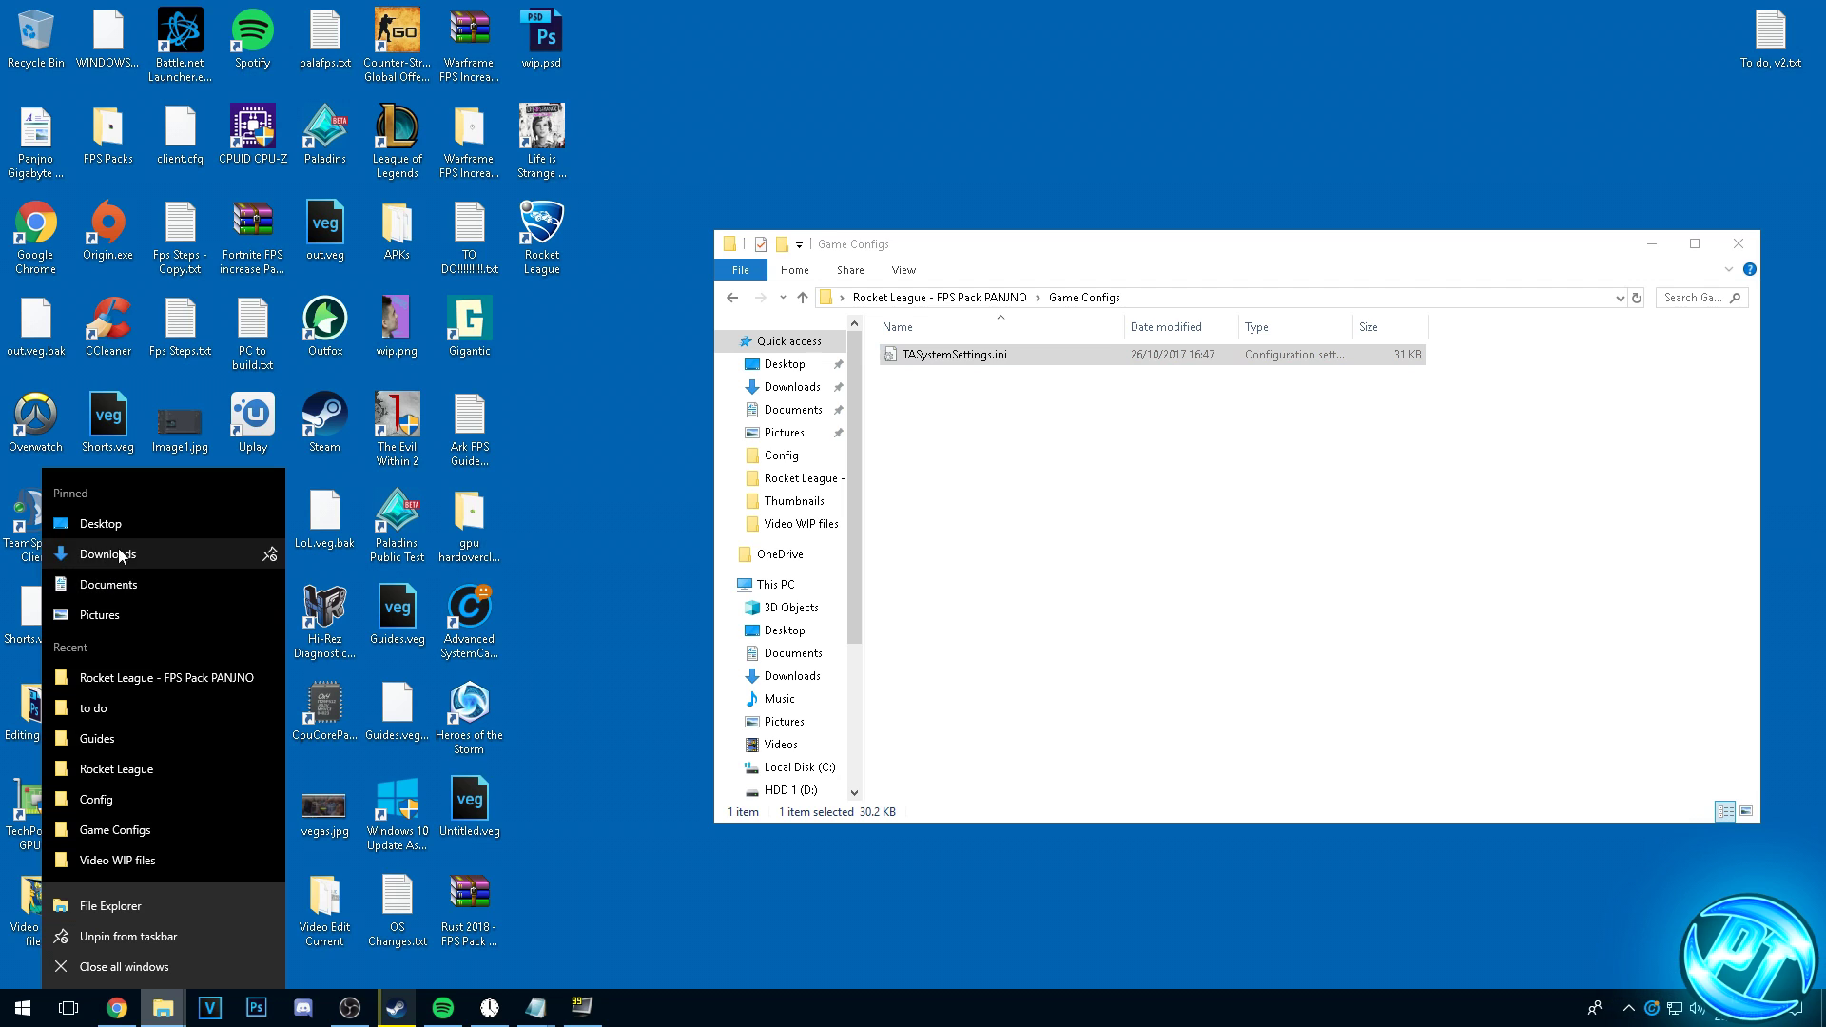
click(122, 582)
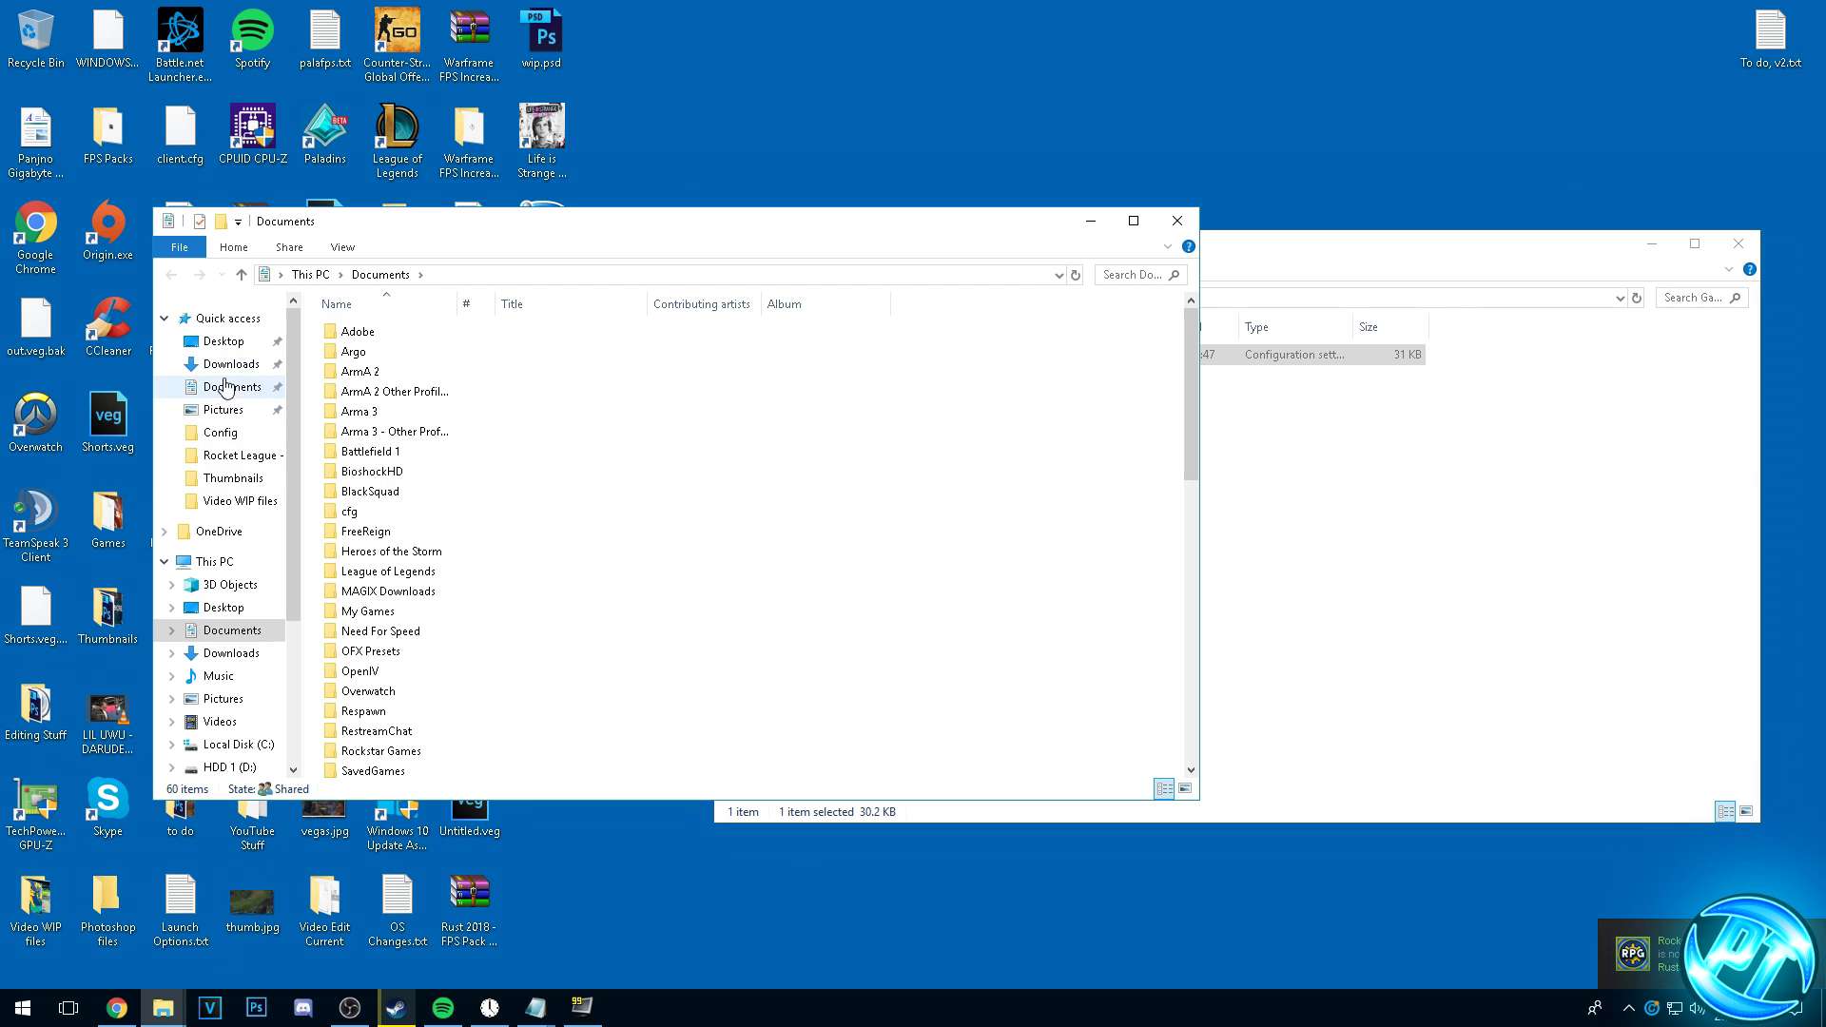
click(229, 387)
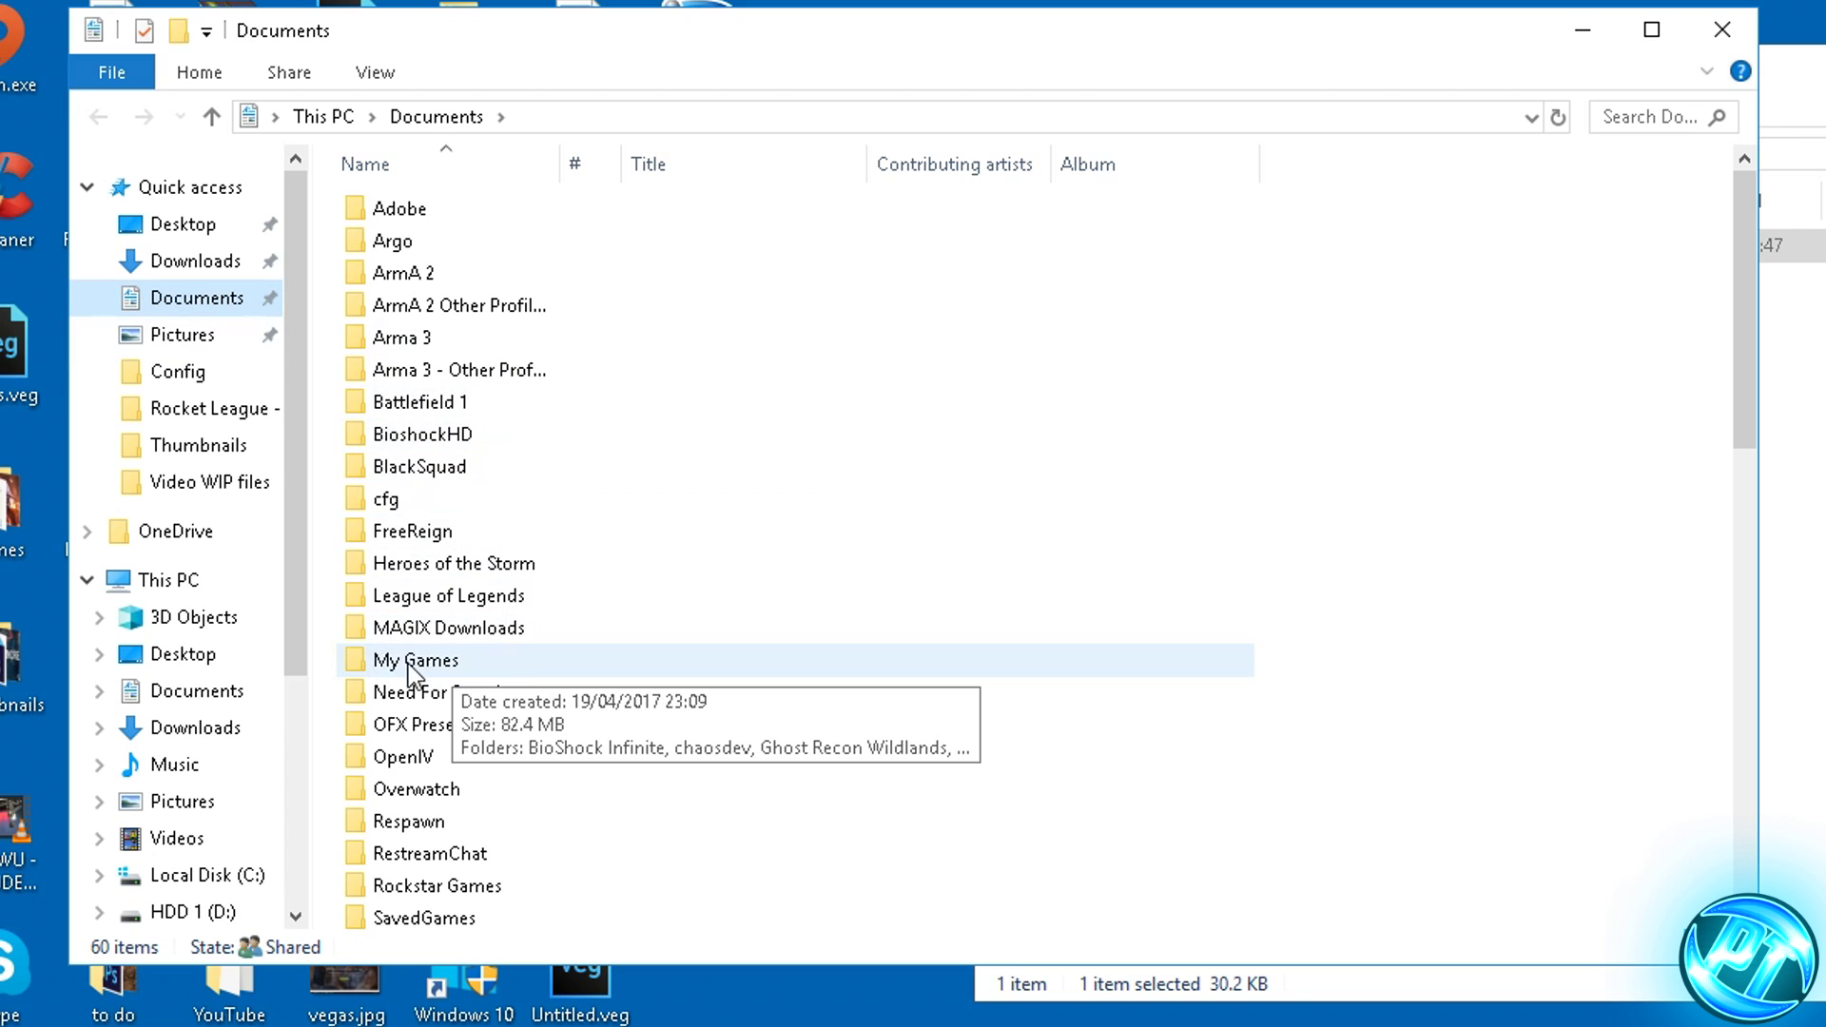
double_click(408, 663)
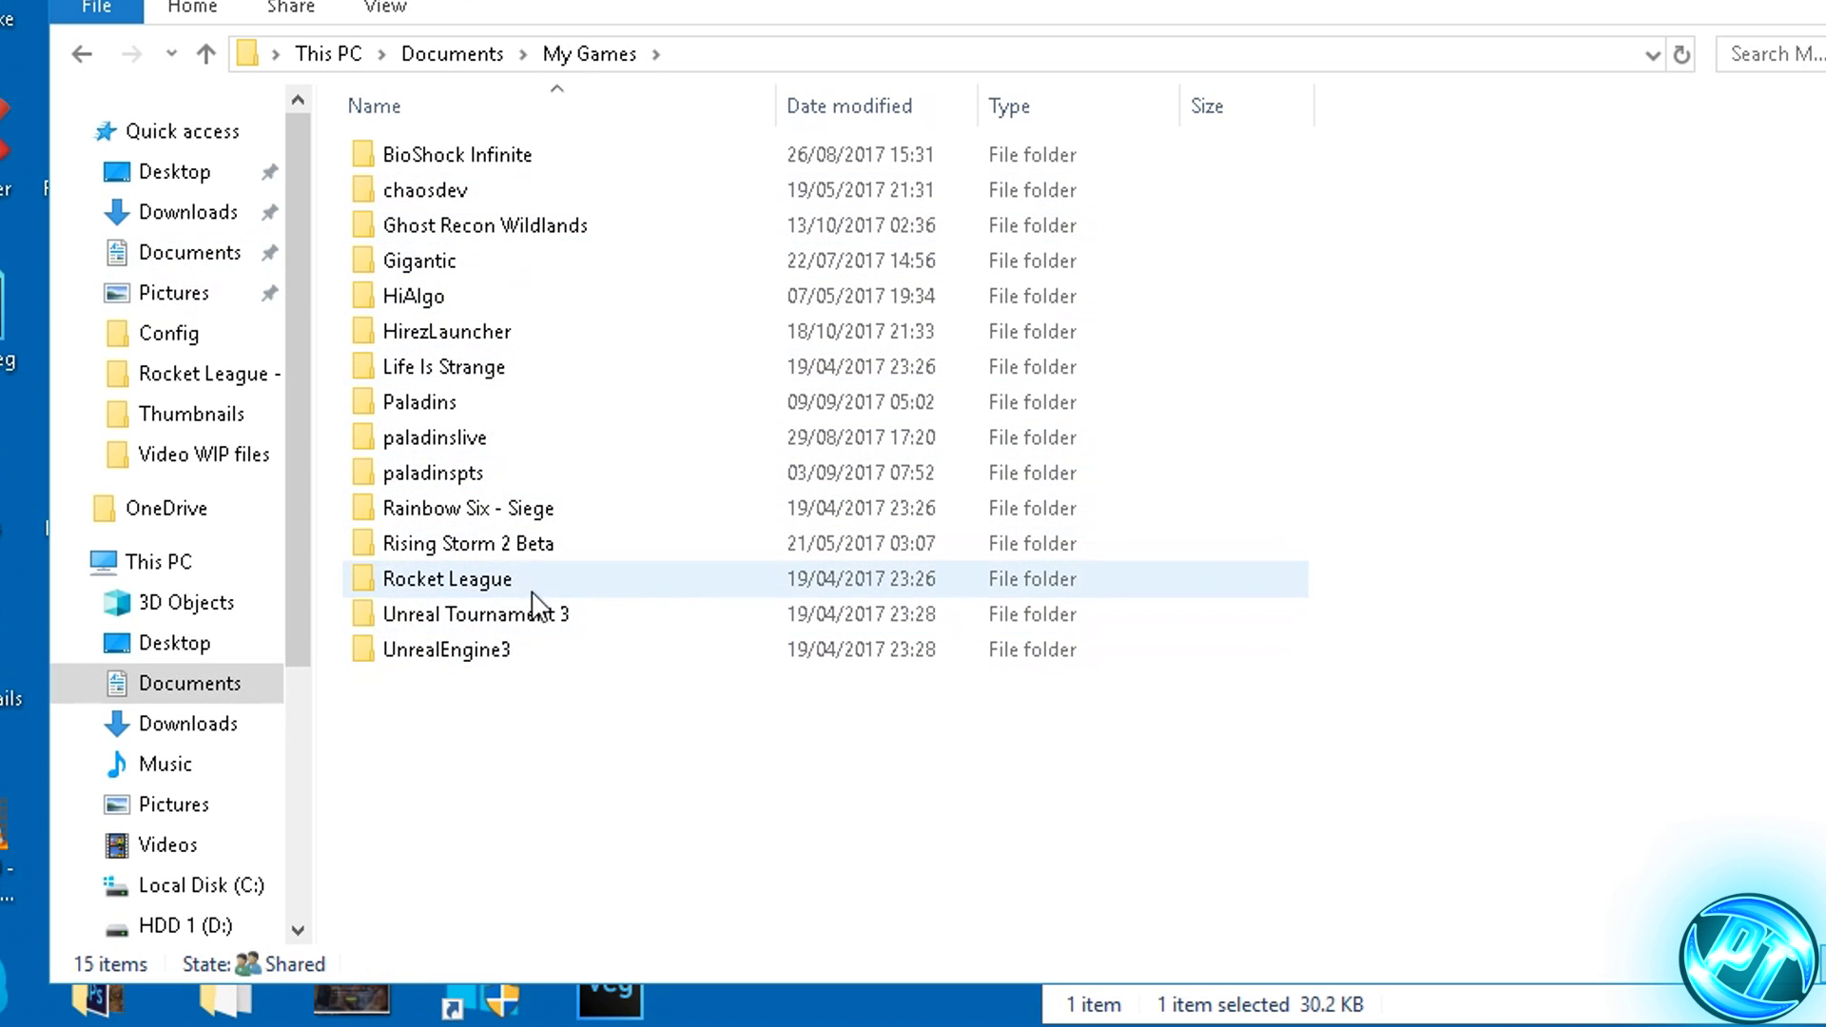
double_click(533, 595)
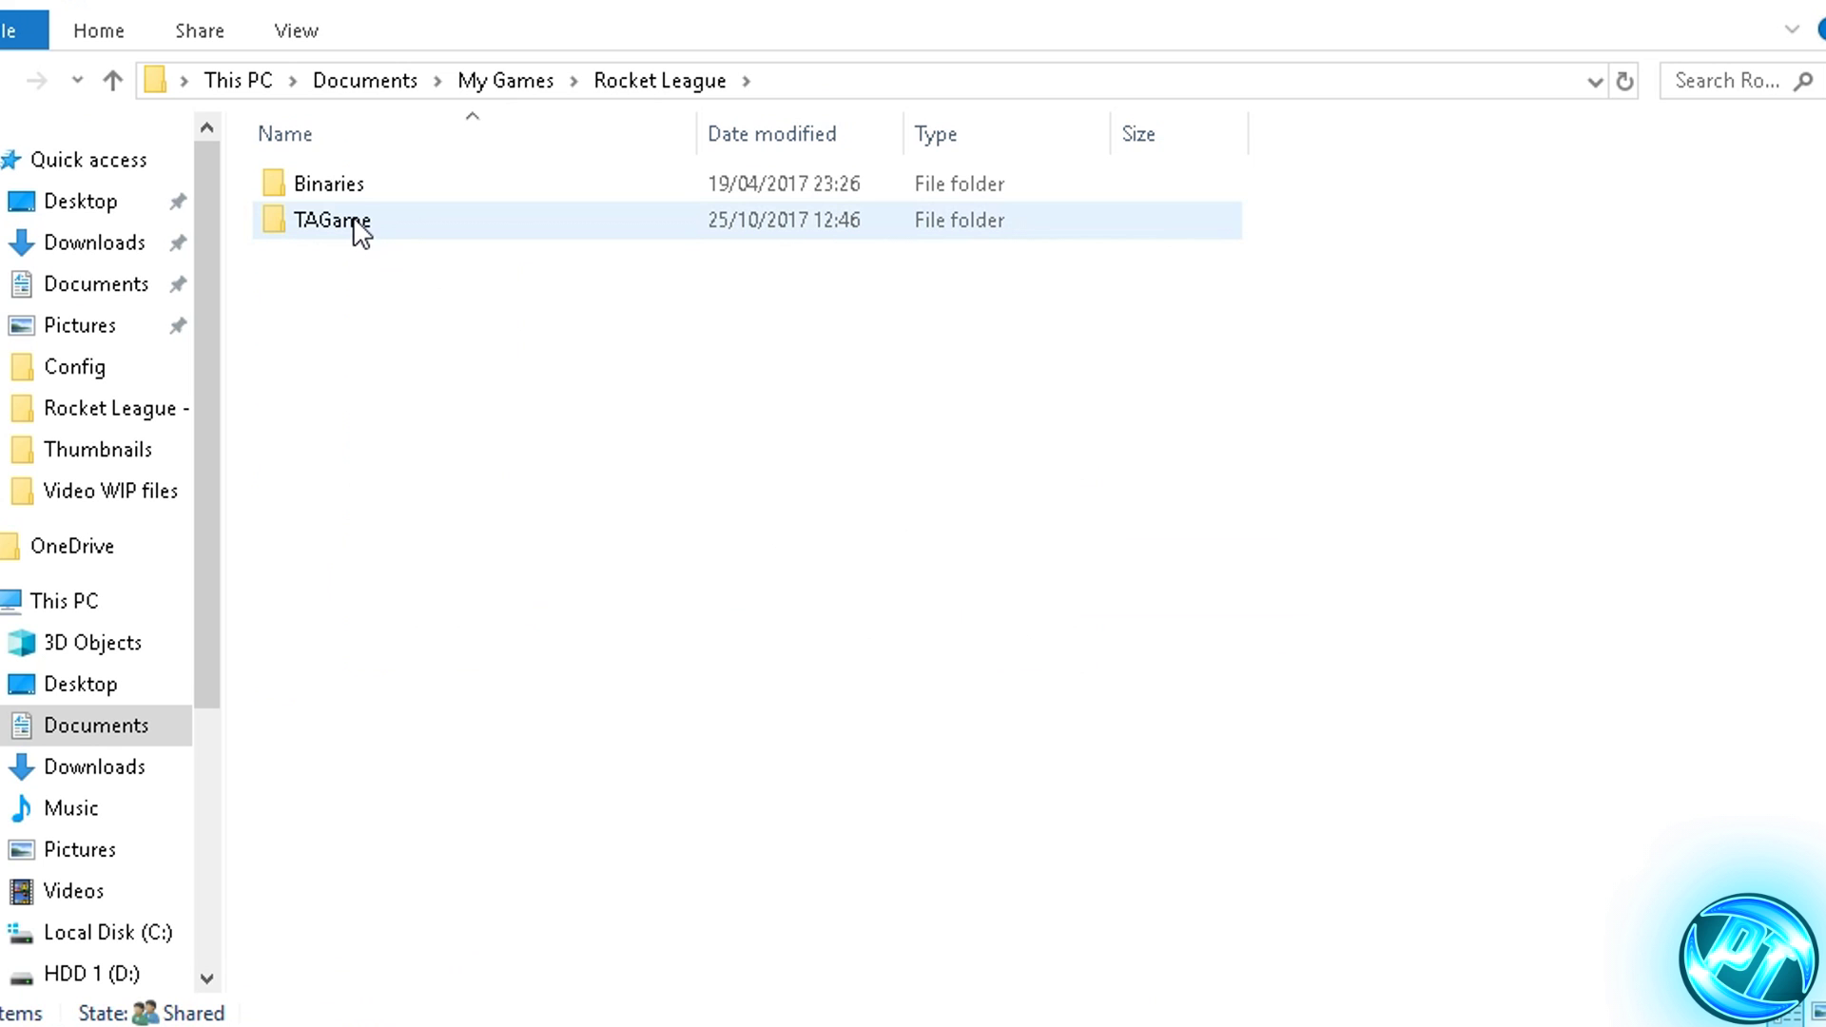
double_click(473, 198)
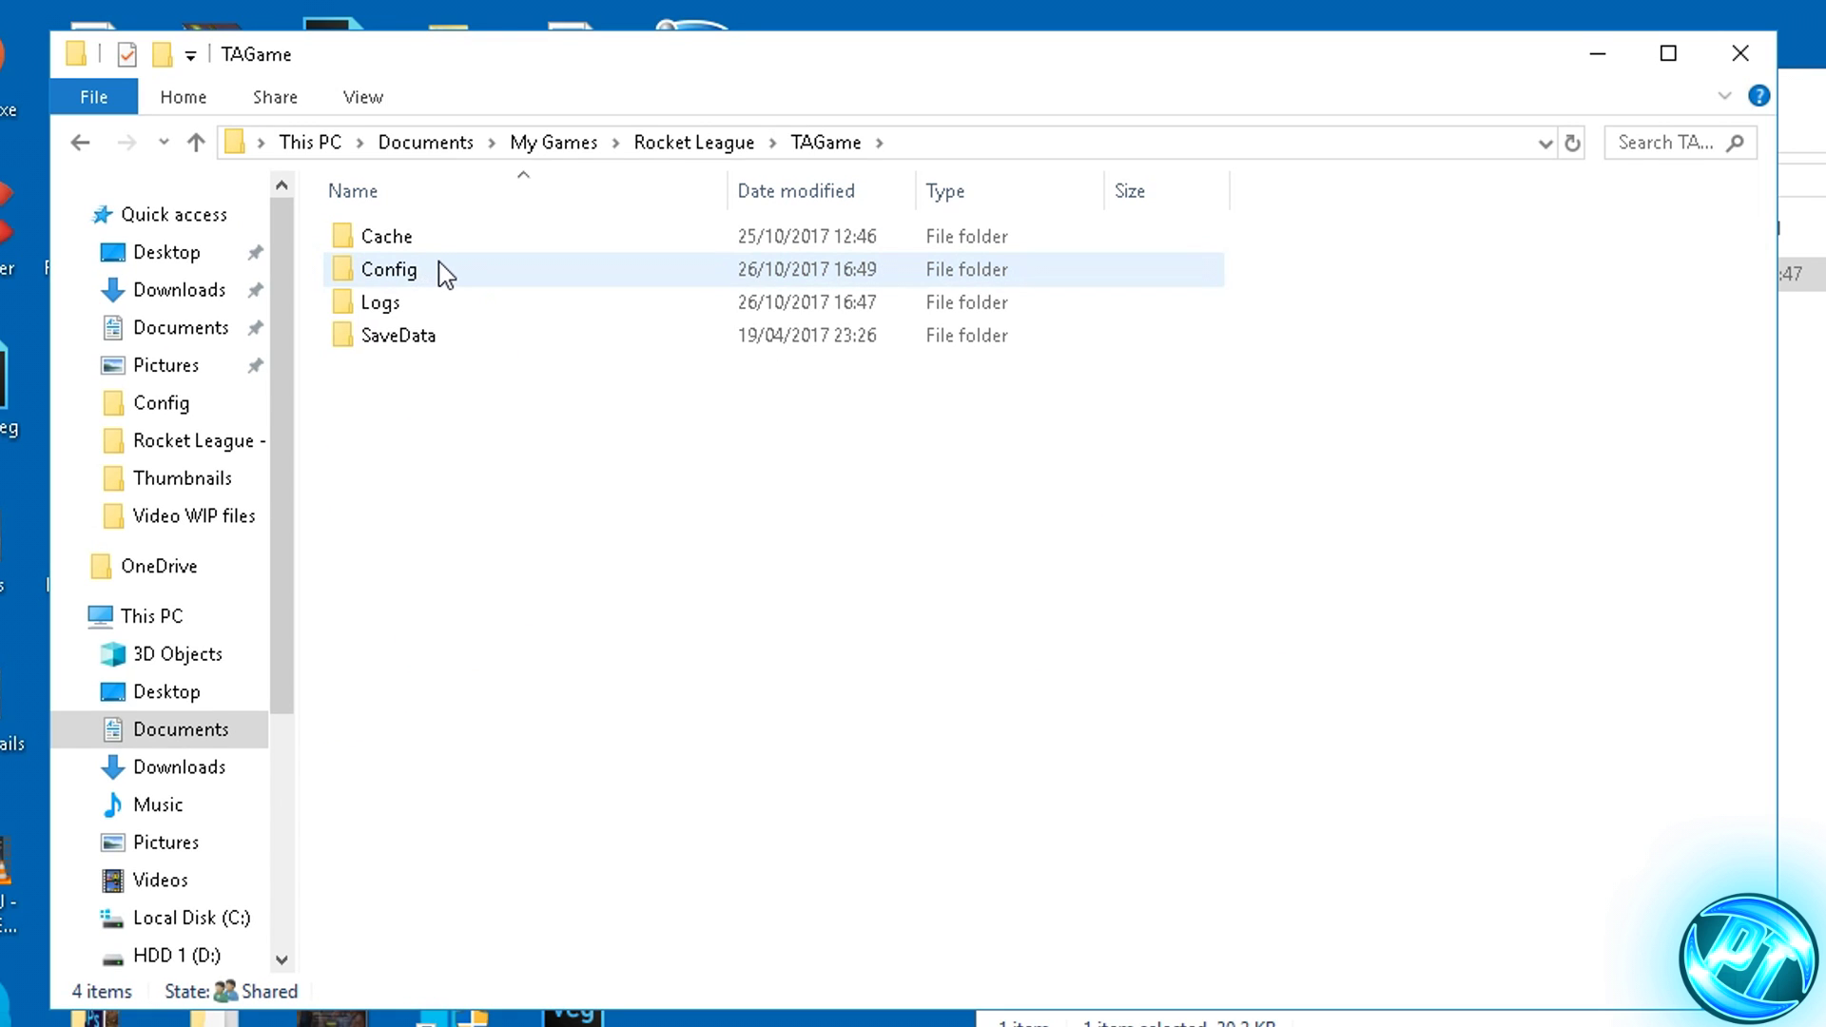
double_click(443, 274)
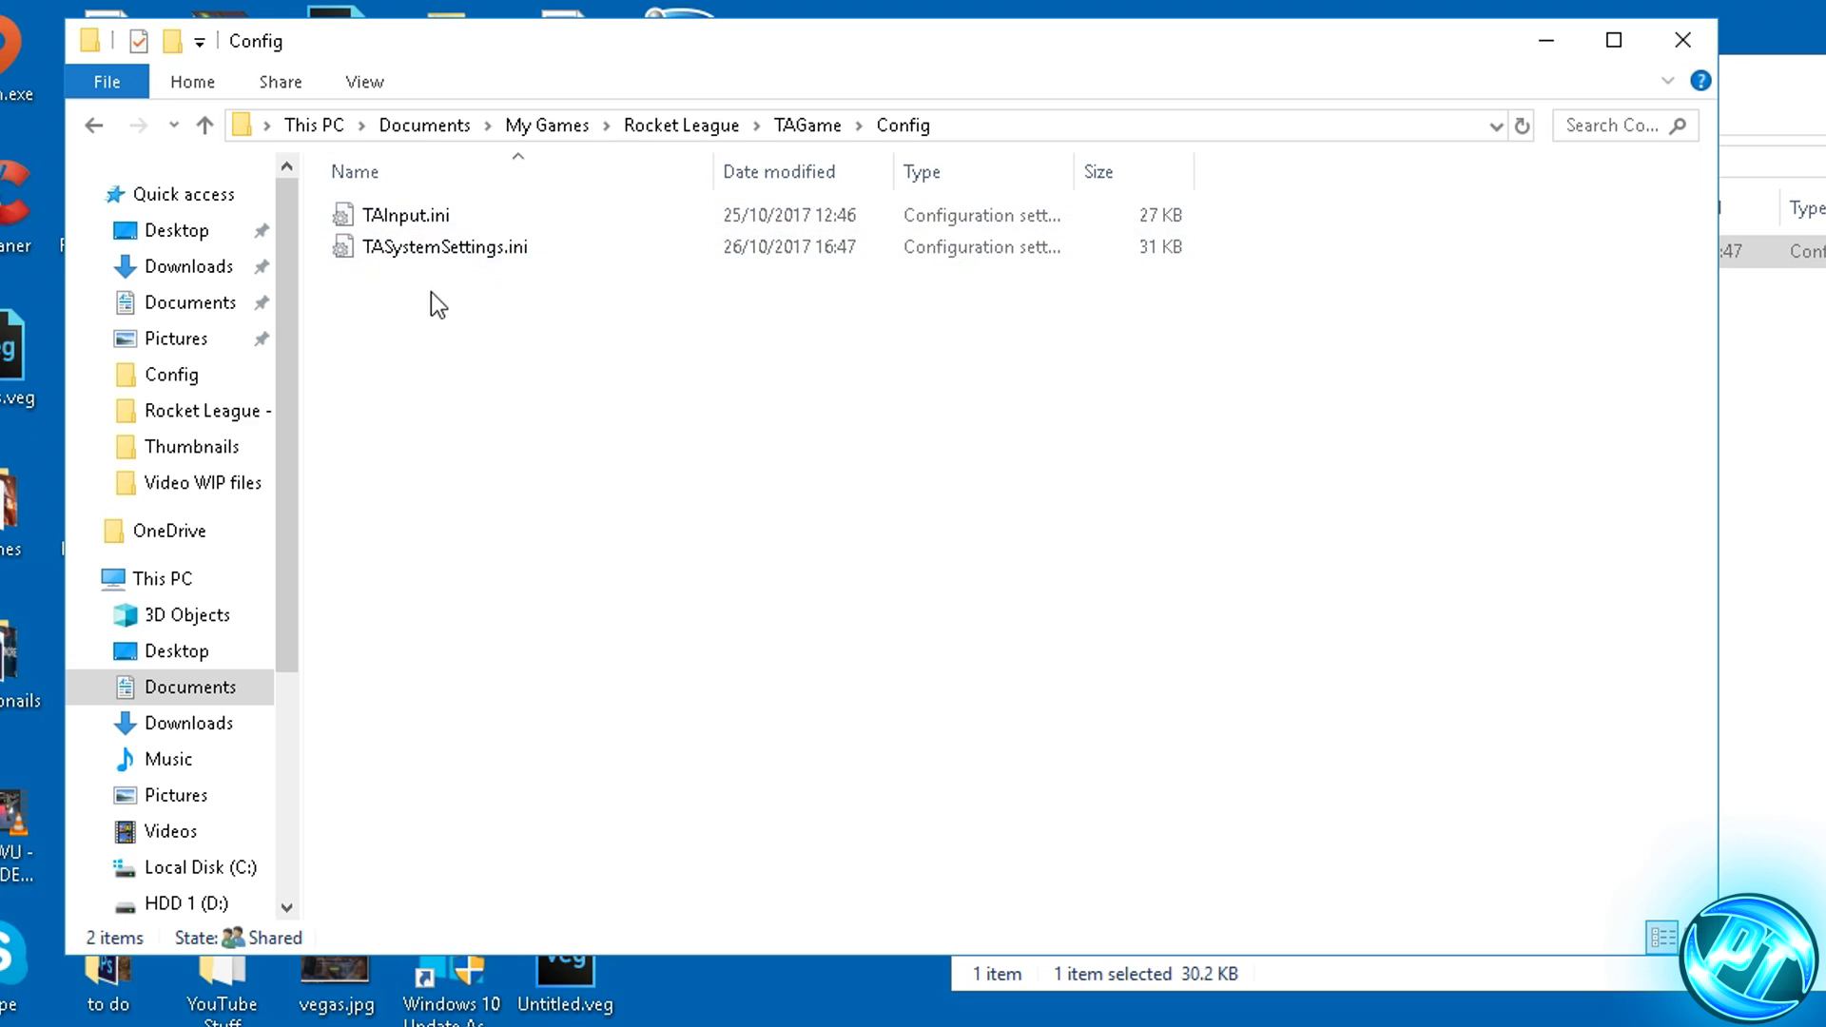
Move TASystemSettings.ini from Game Configs into the game's Config folder, replacing the existing file, and return to the desktop.
click(447, 246)
click(1769, 250)
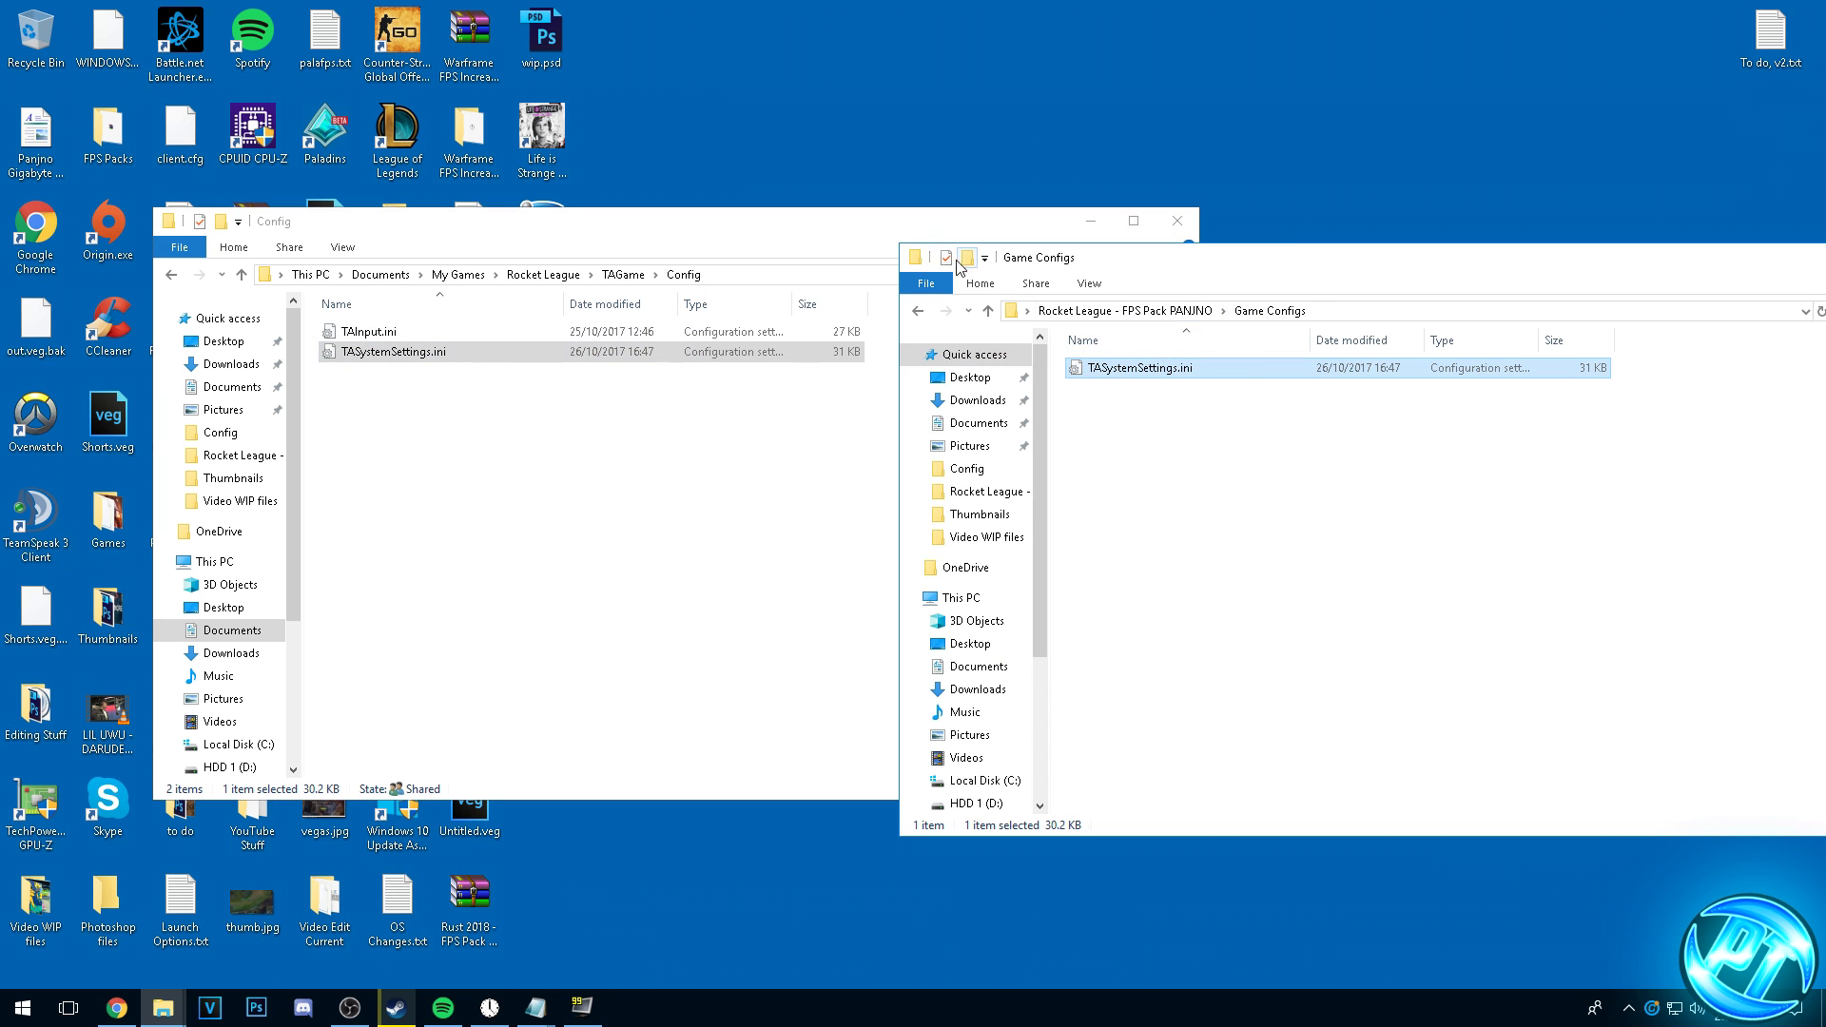
drag(1100, 388, 756, 366)
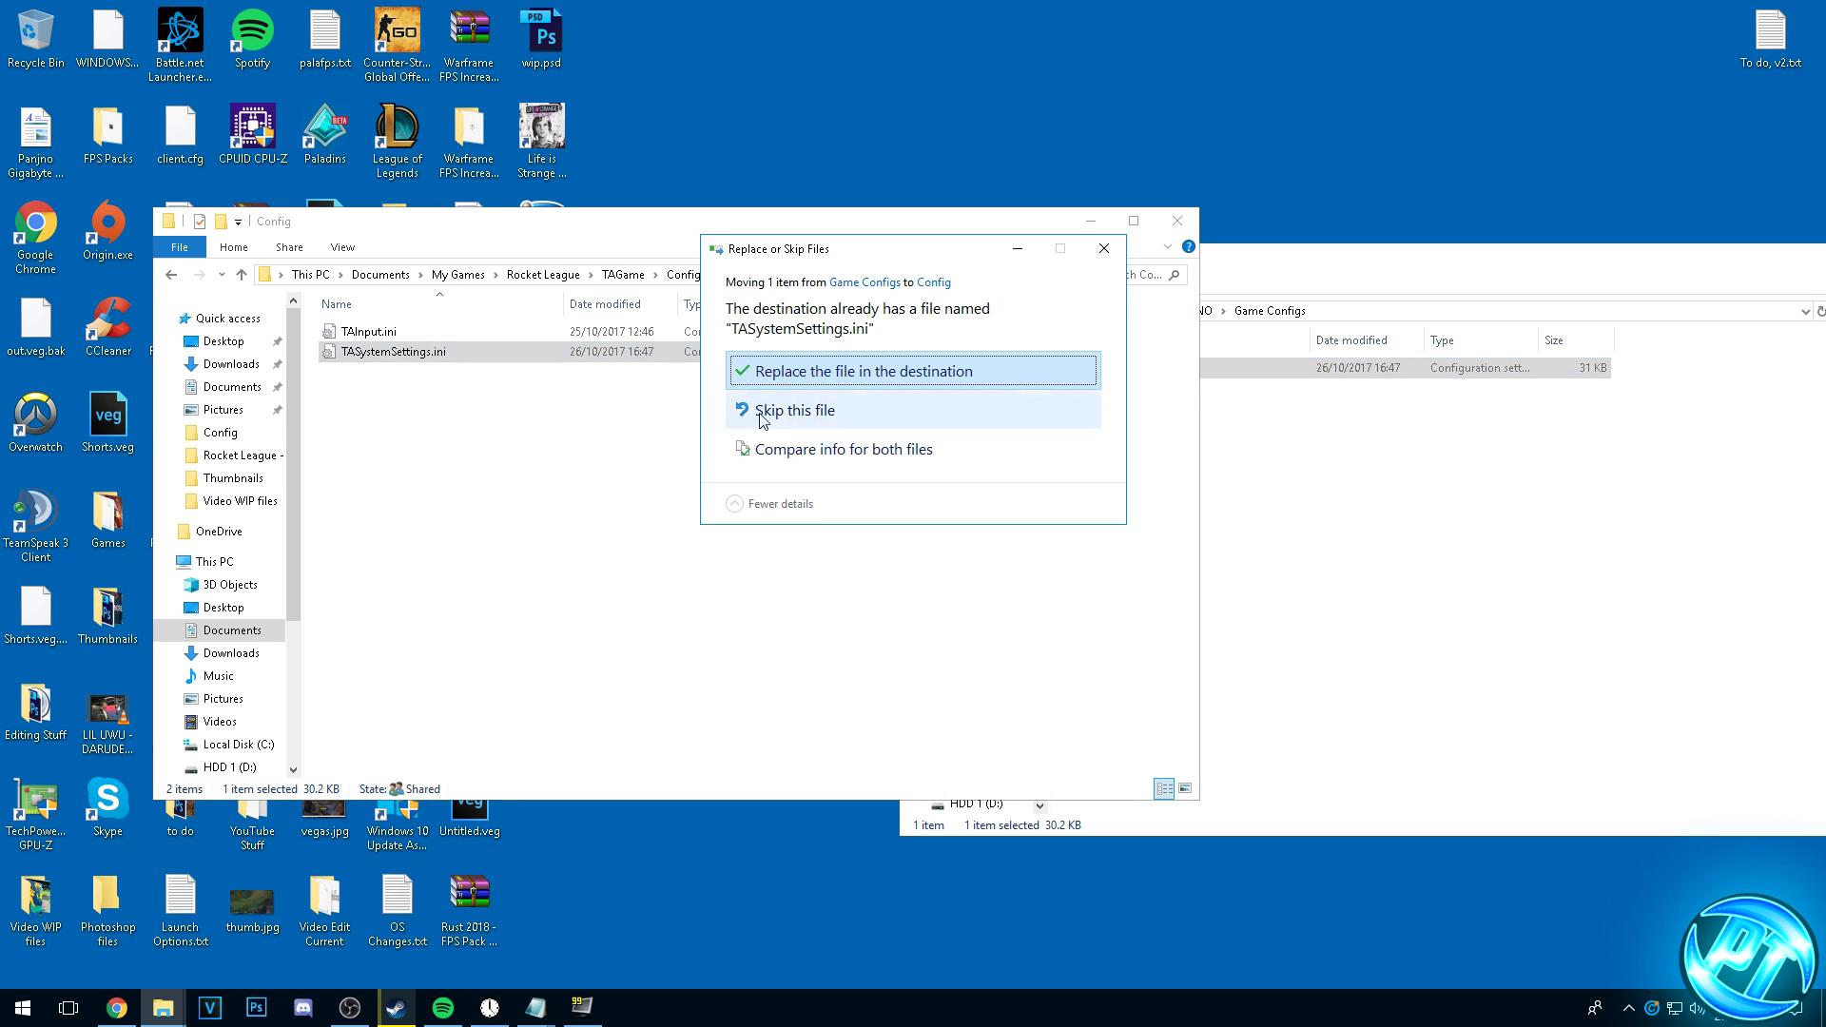
click(829, 379)
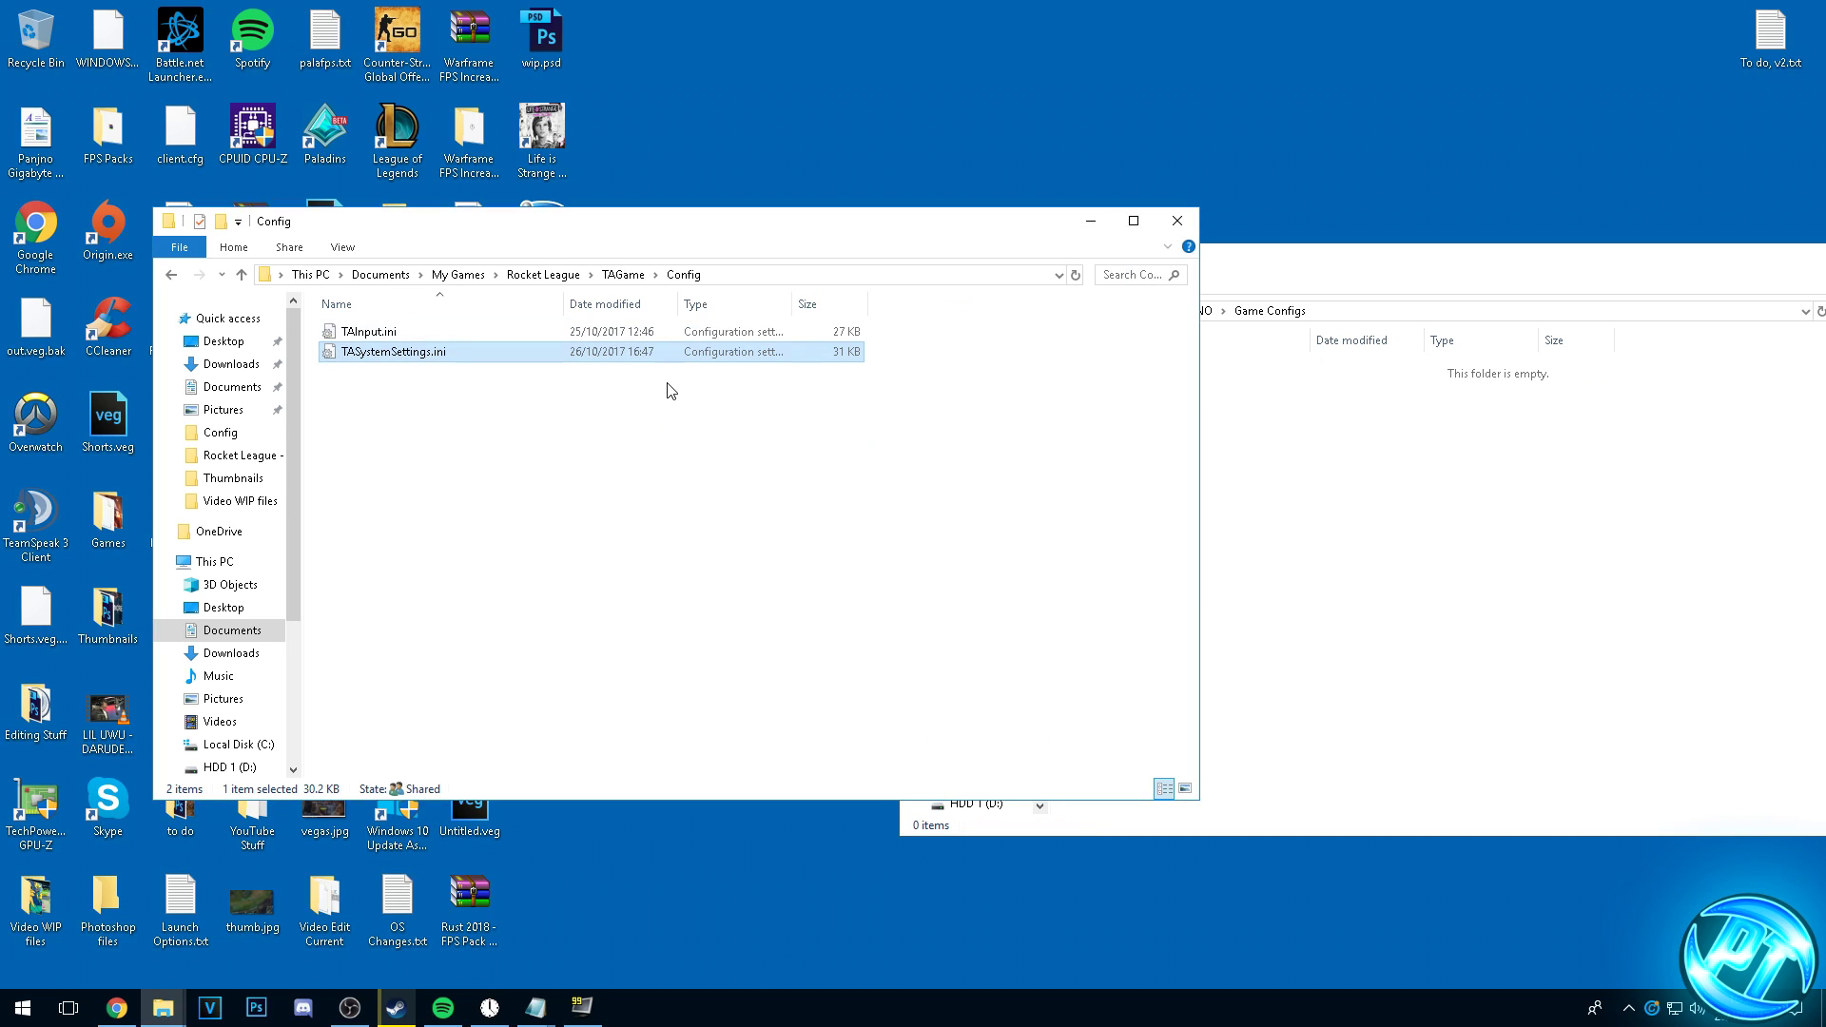
key(super+d)
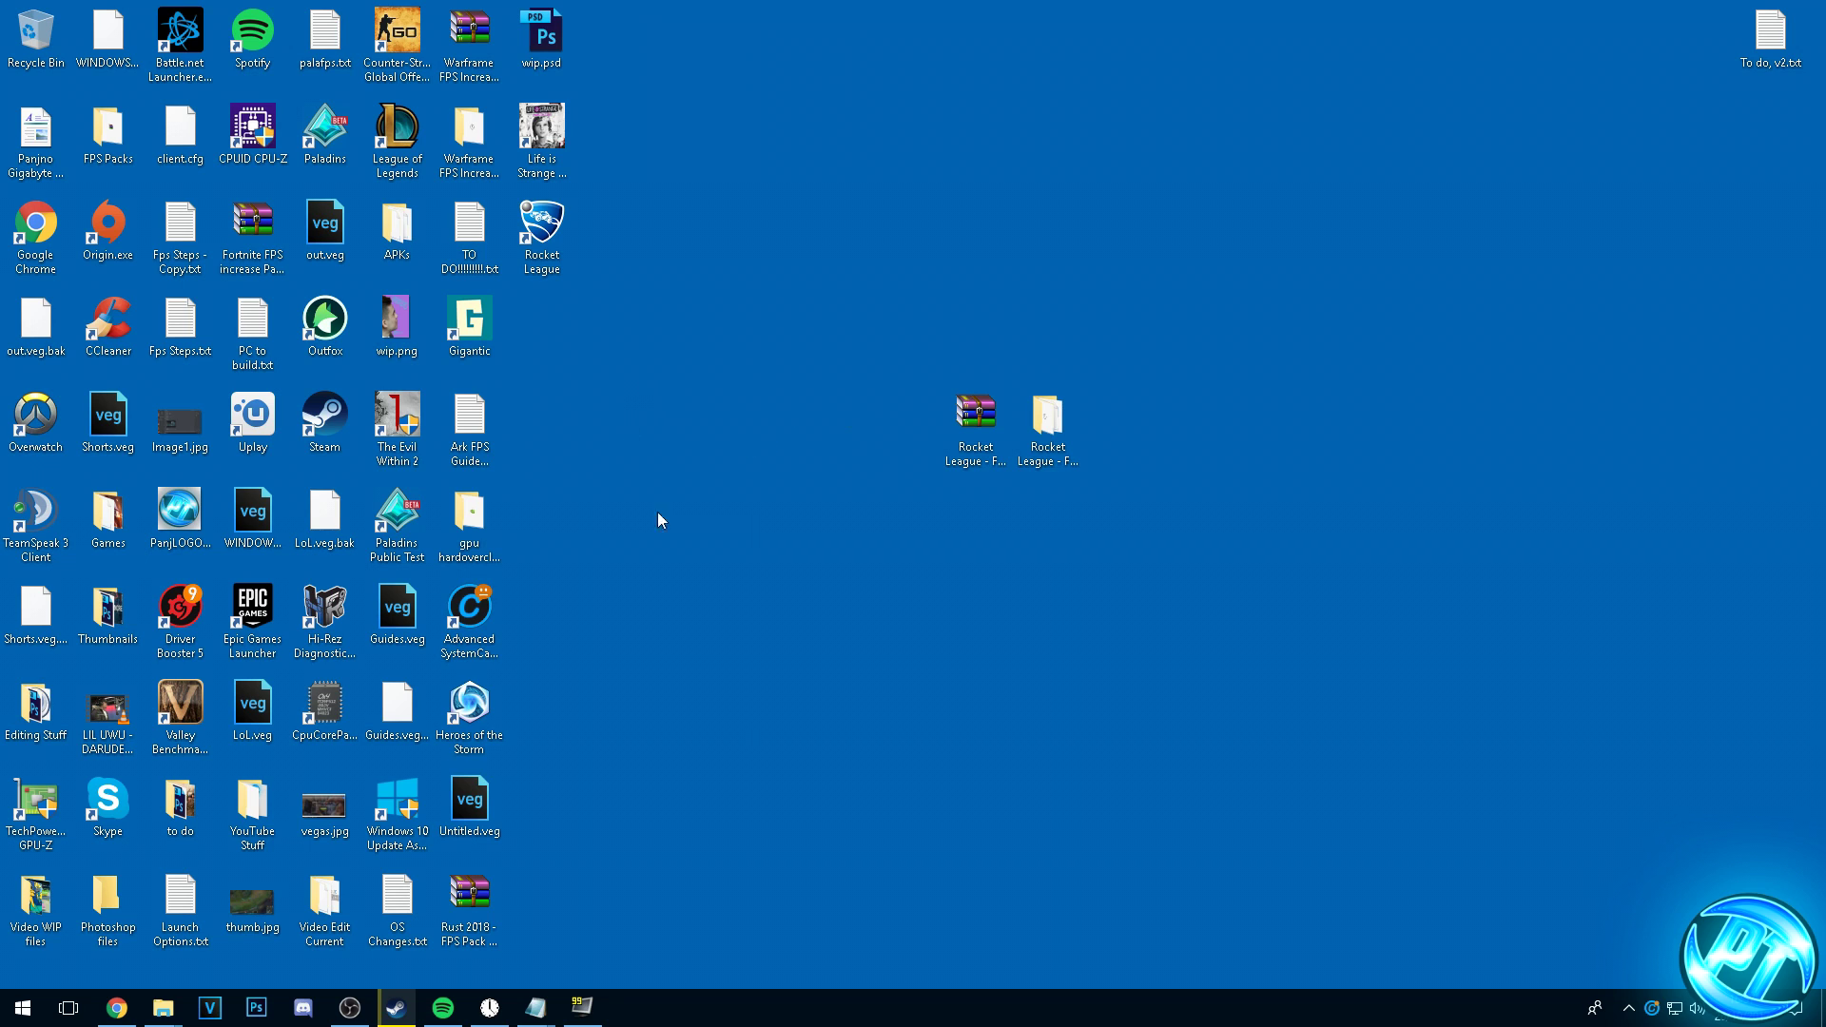
Switch to Steam and browse to Rocket League's local files from the game's properties.
click(396, 1007)
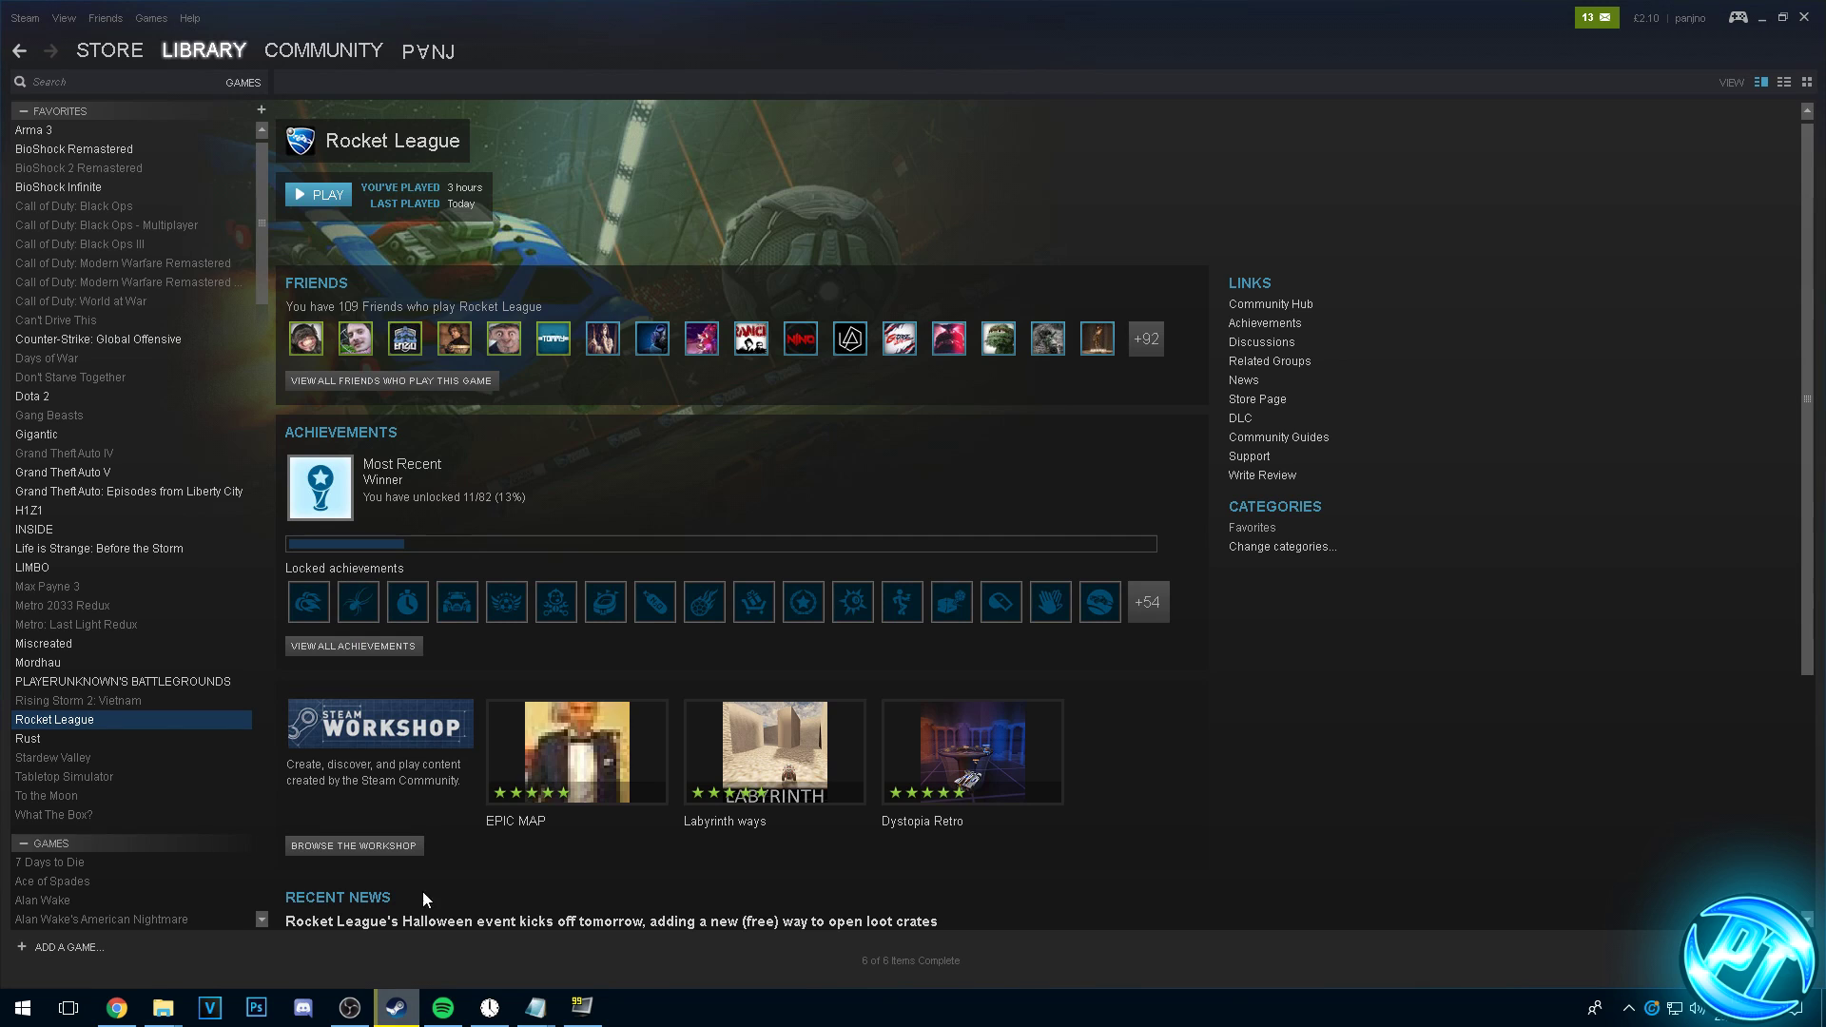
right_click(107, 719)
click(158, 965)
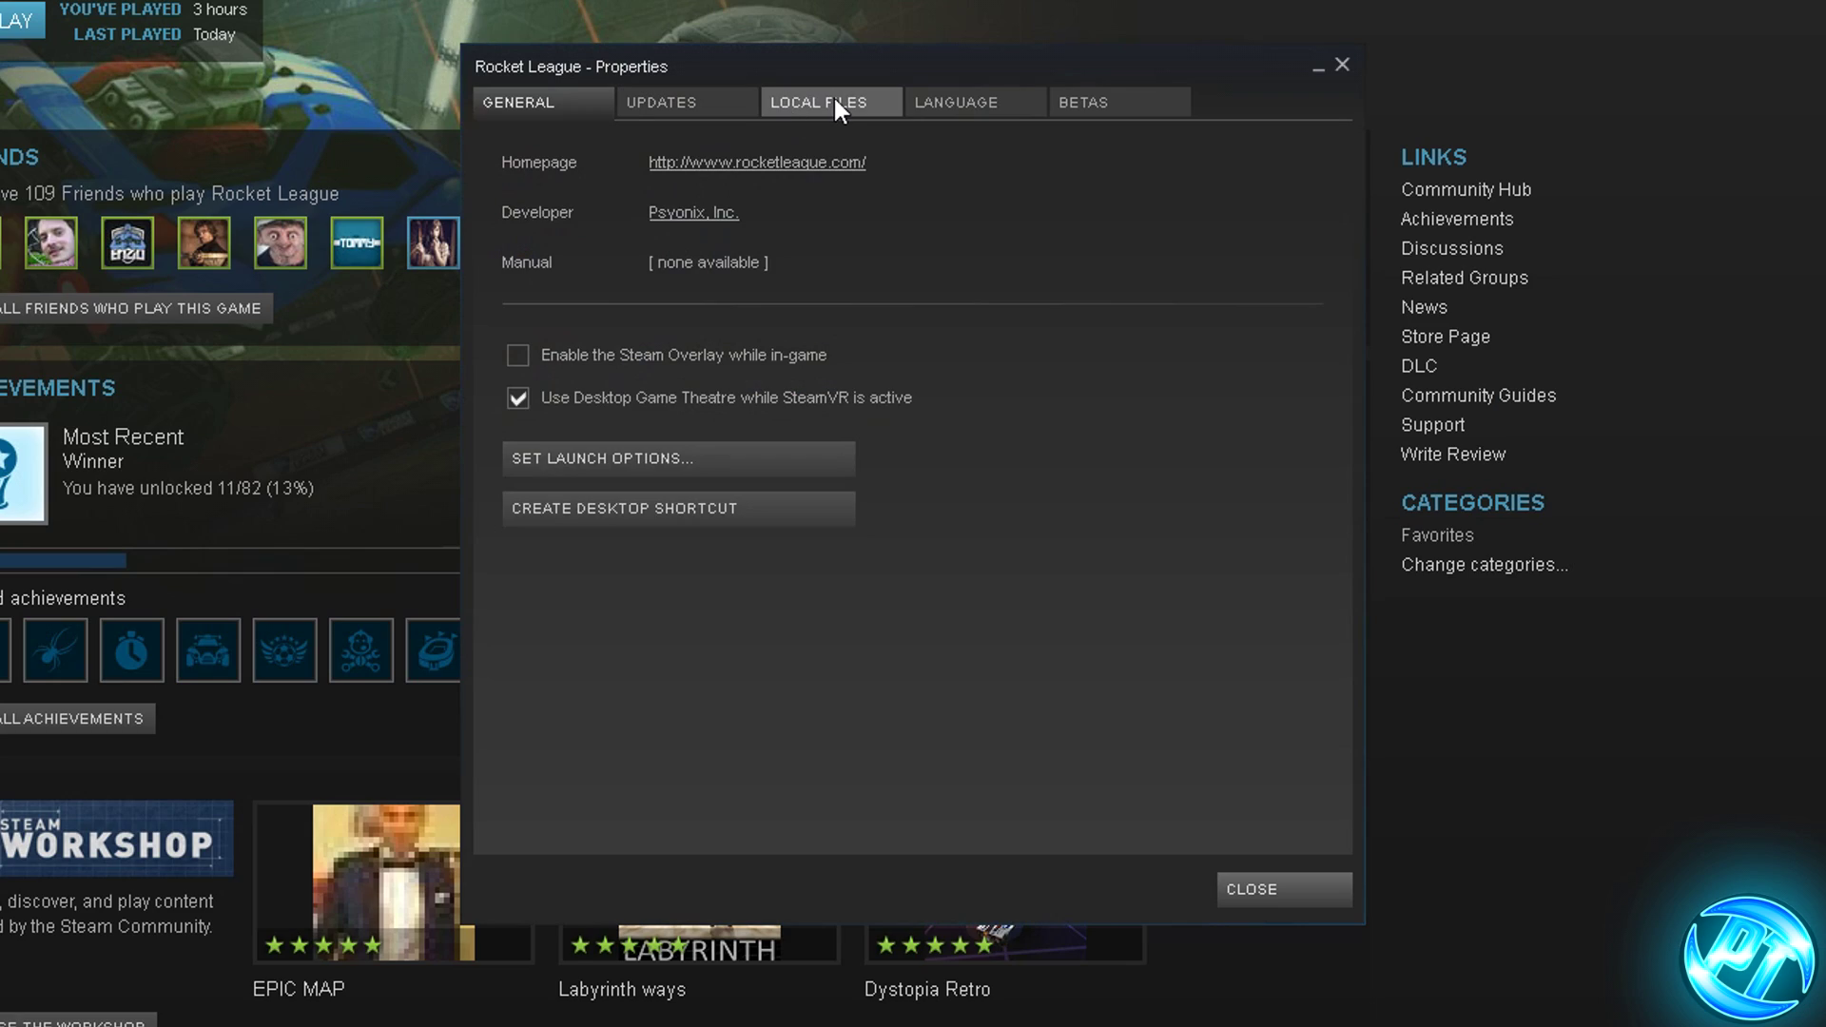
click(831, 97)
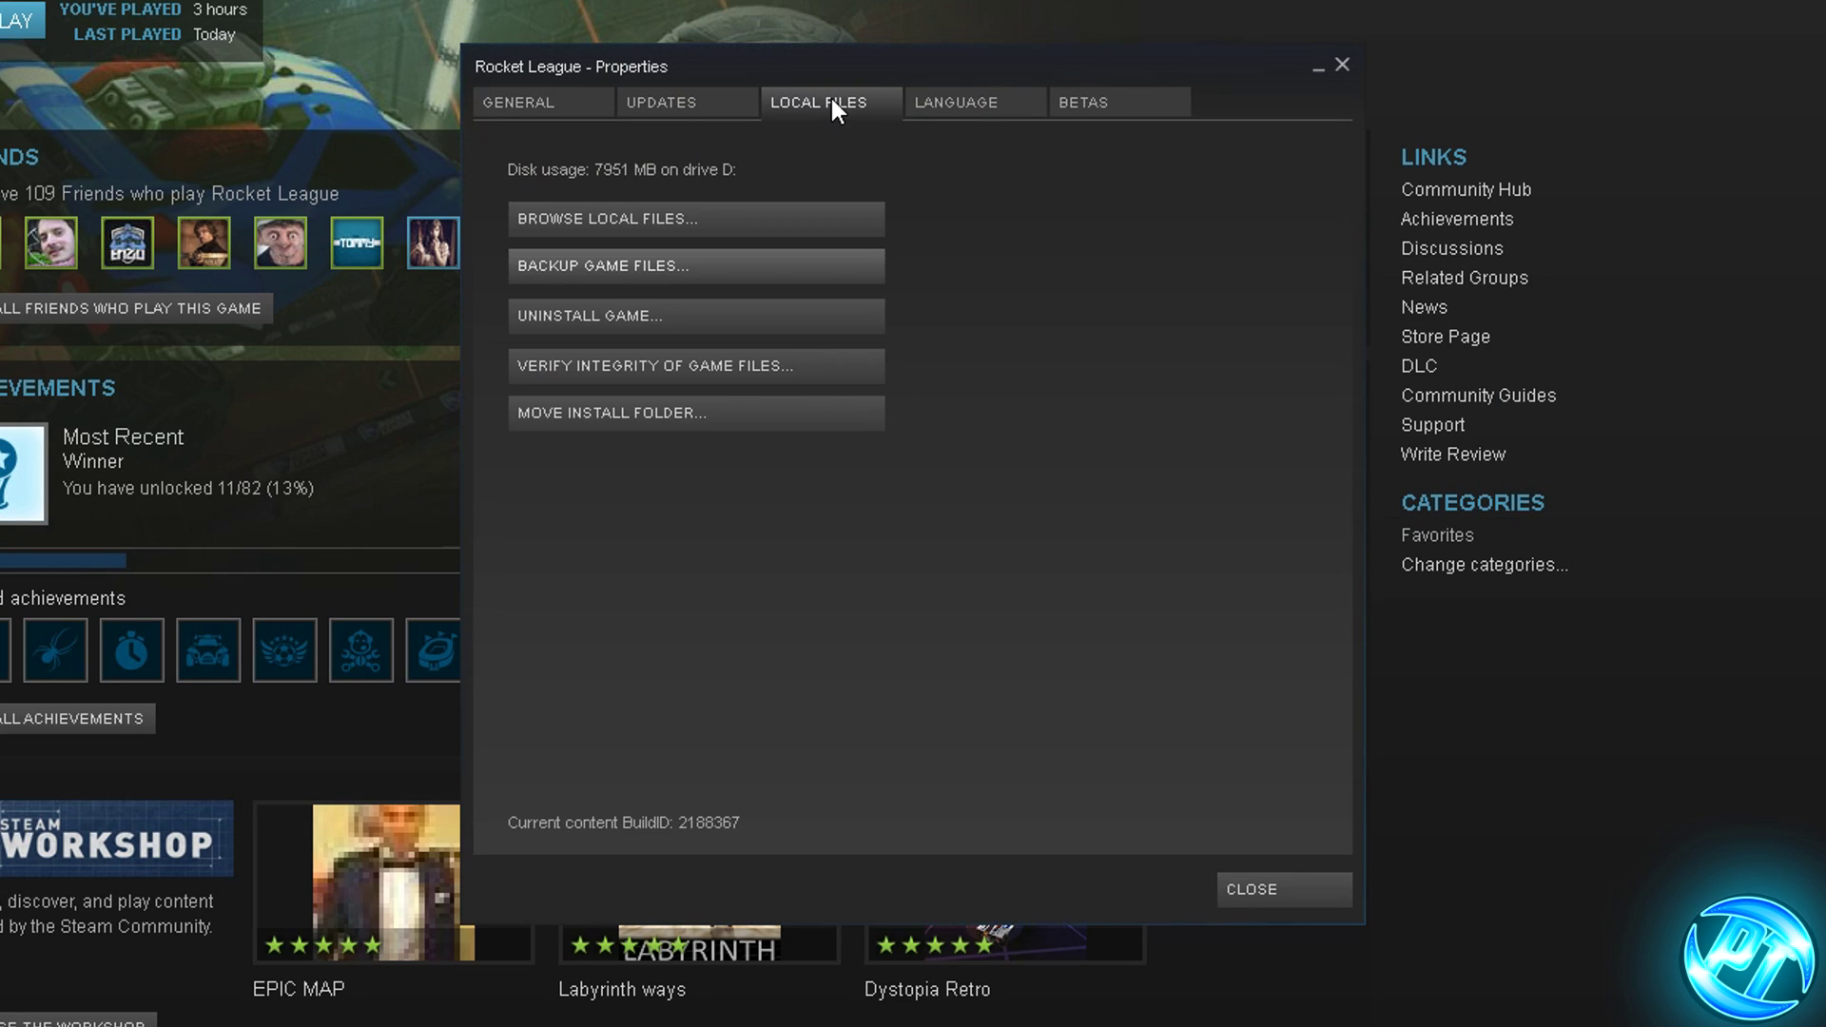
click(666, 215)
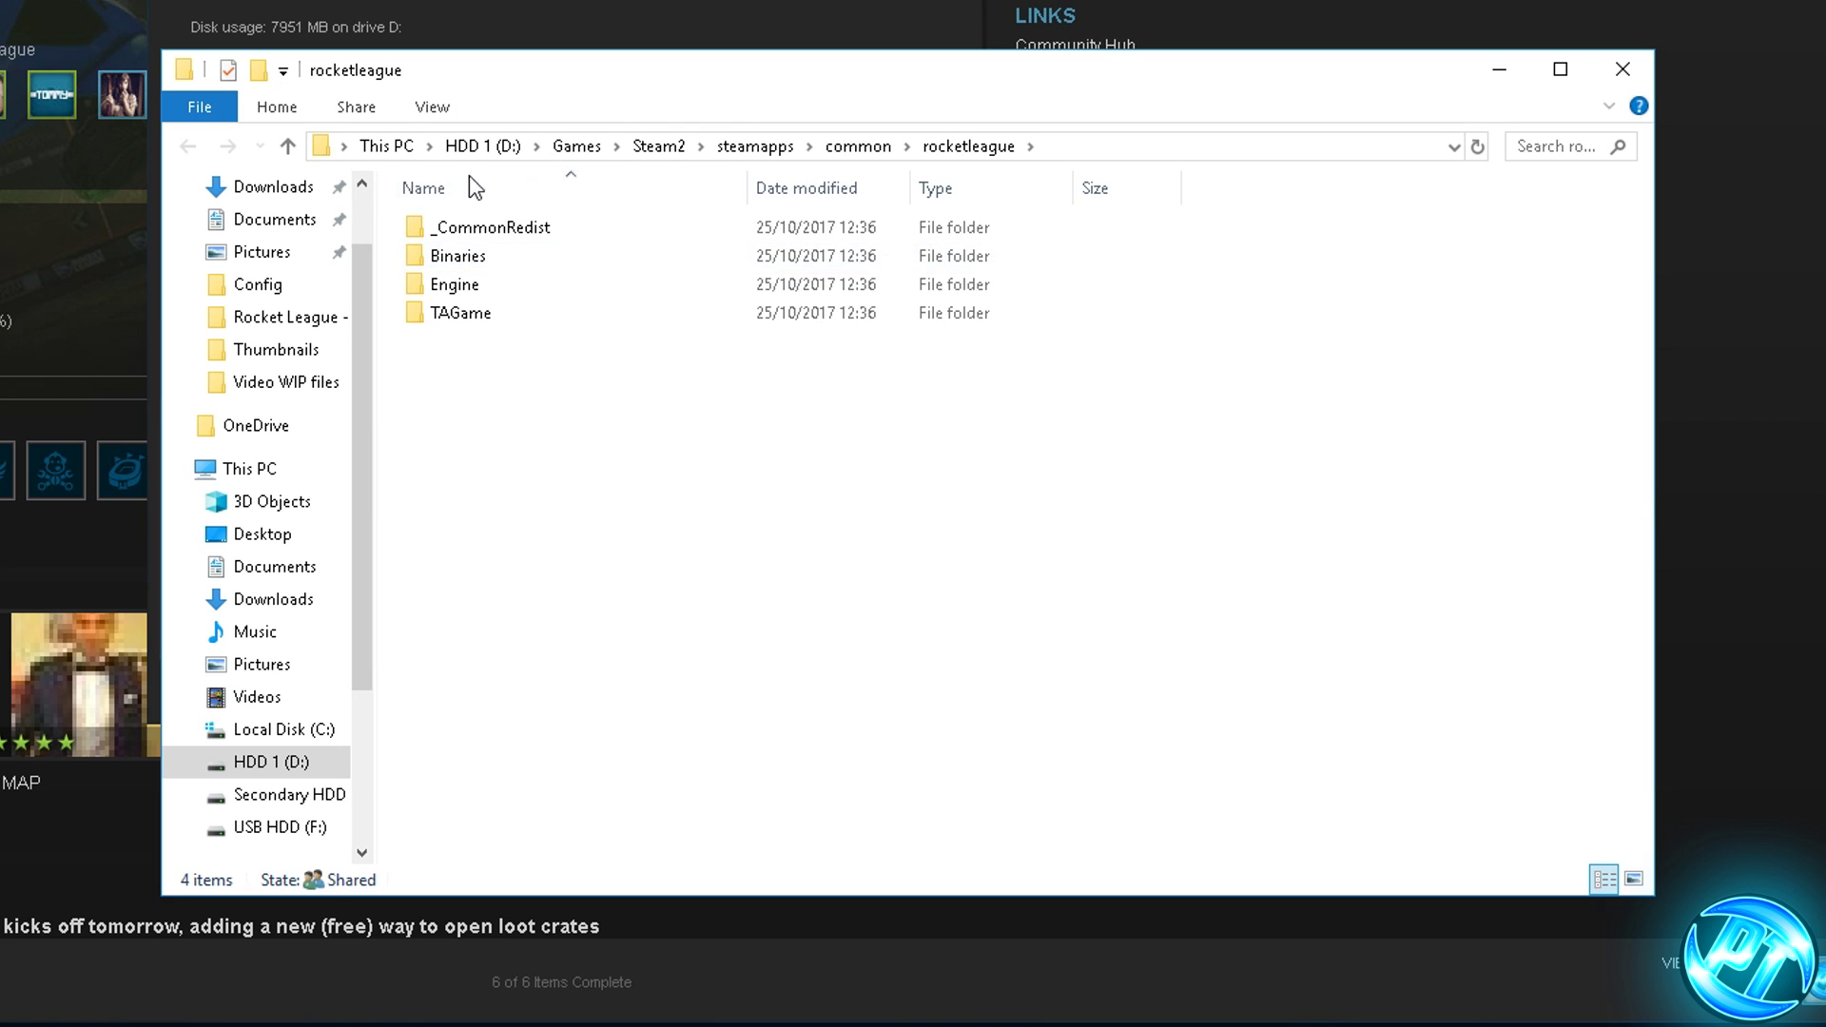
Go to the Binaries\Win32 folder and open the compatibility settings of RocketLeague.exe.
double_click(490, 256)
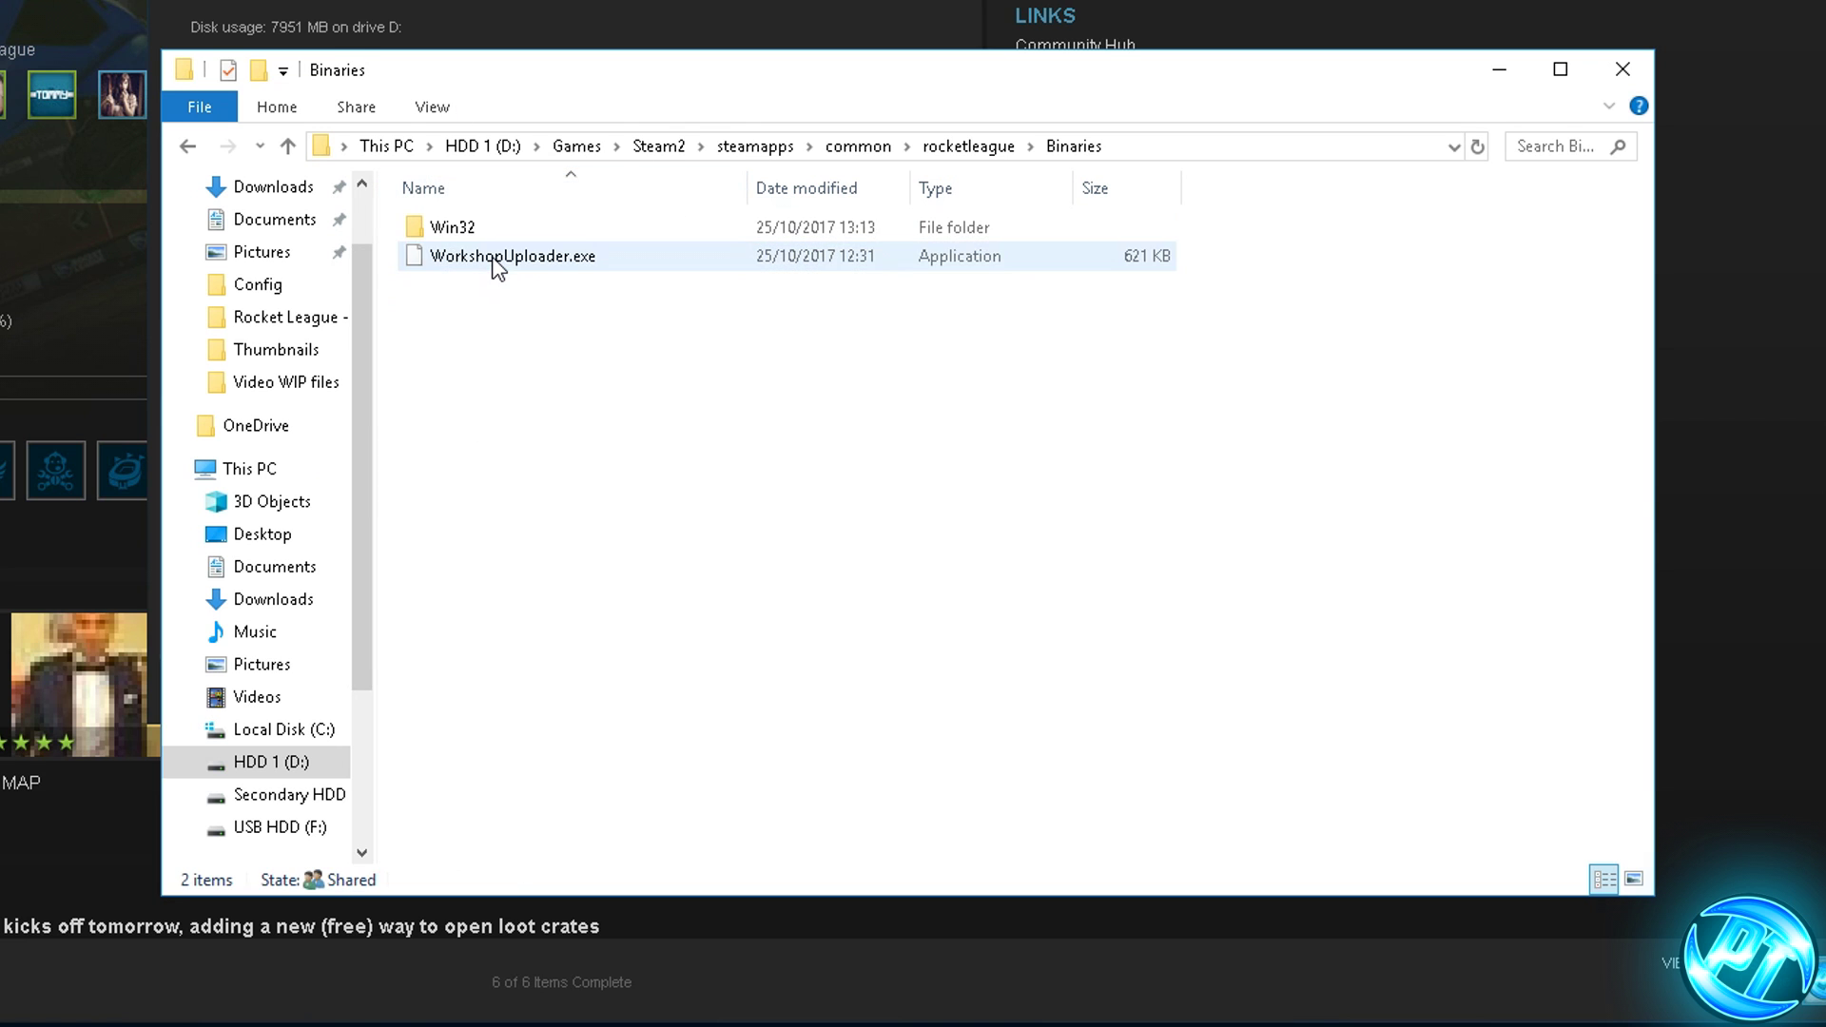
double_click(456, 229)
click(530, 254)
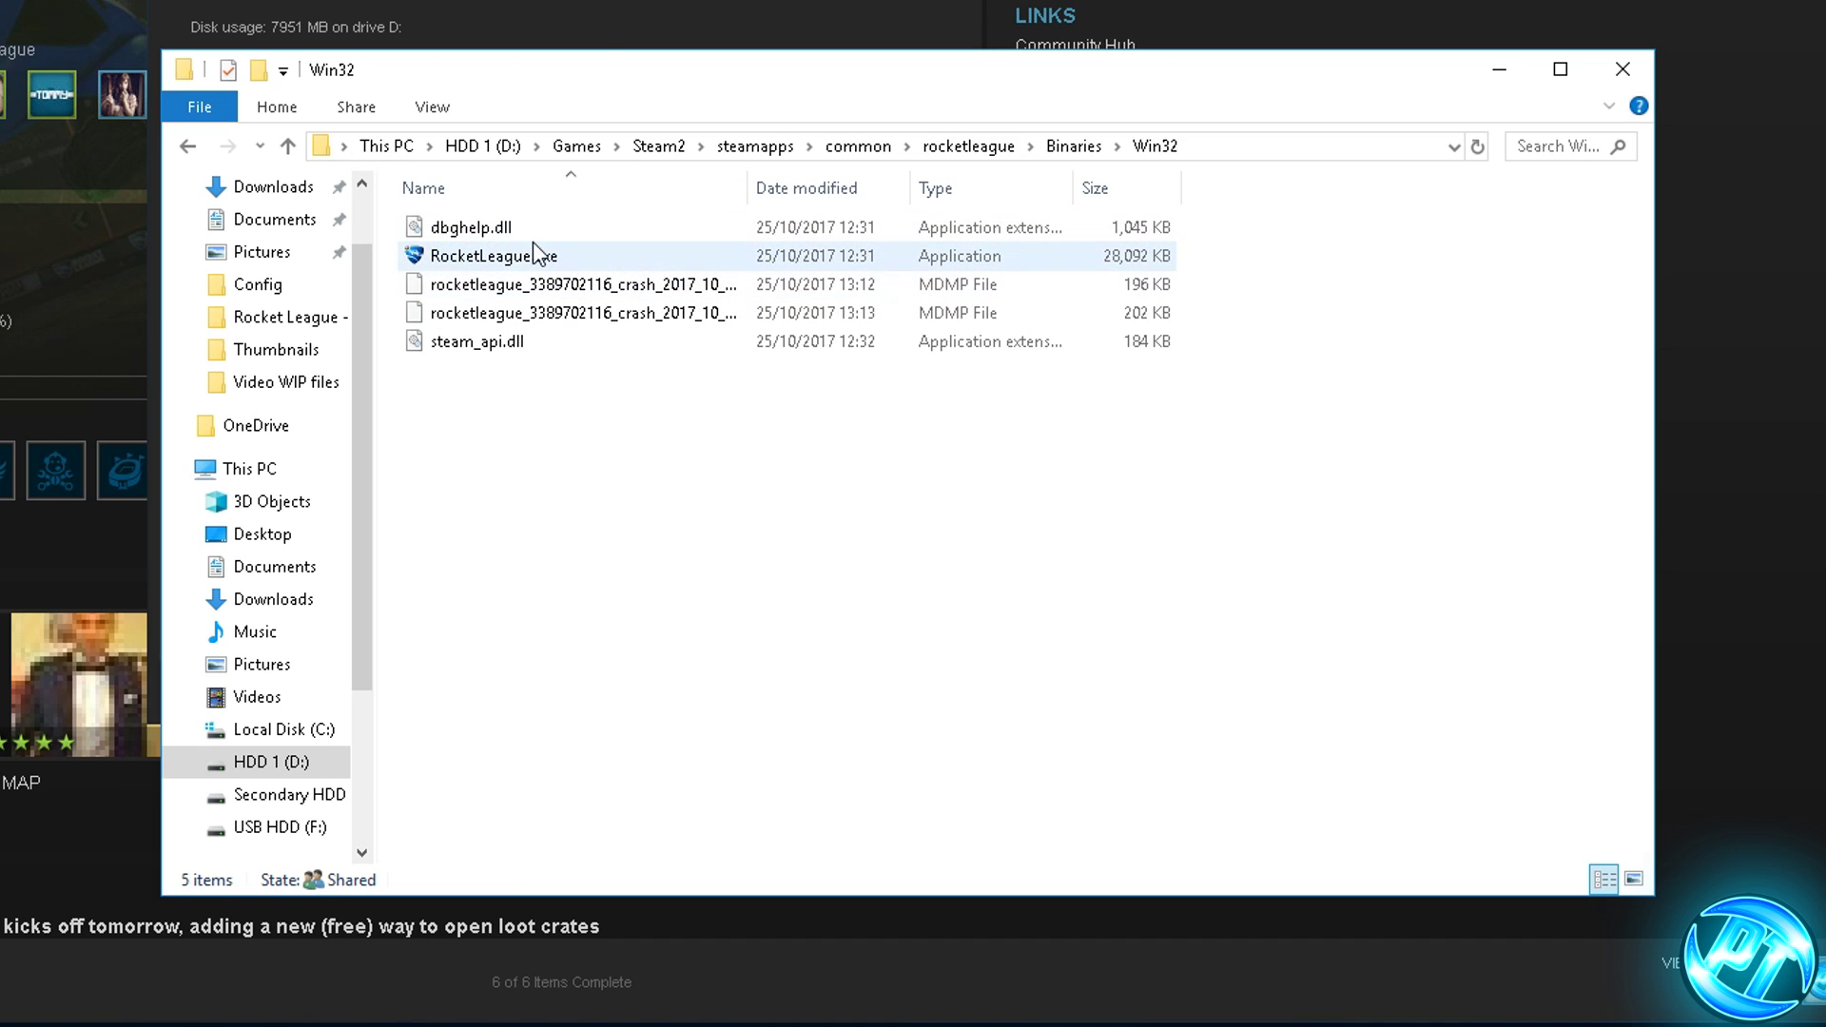
right_click(597, 251)
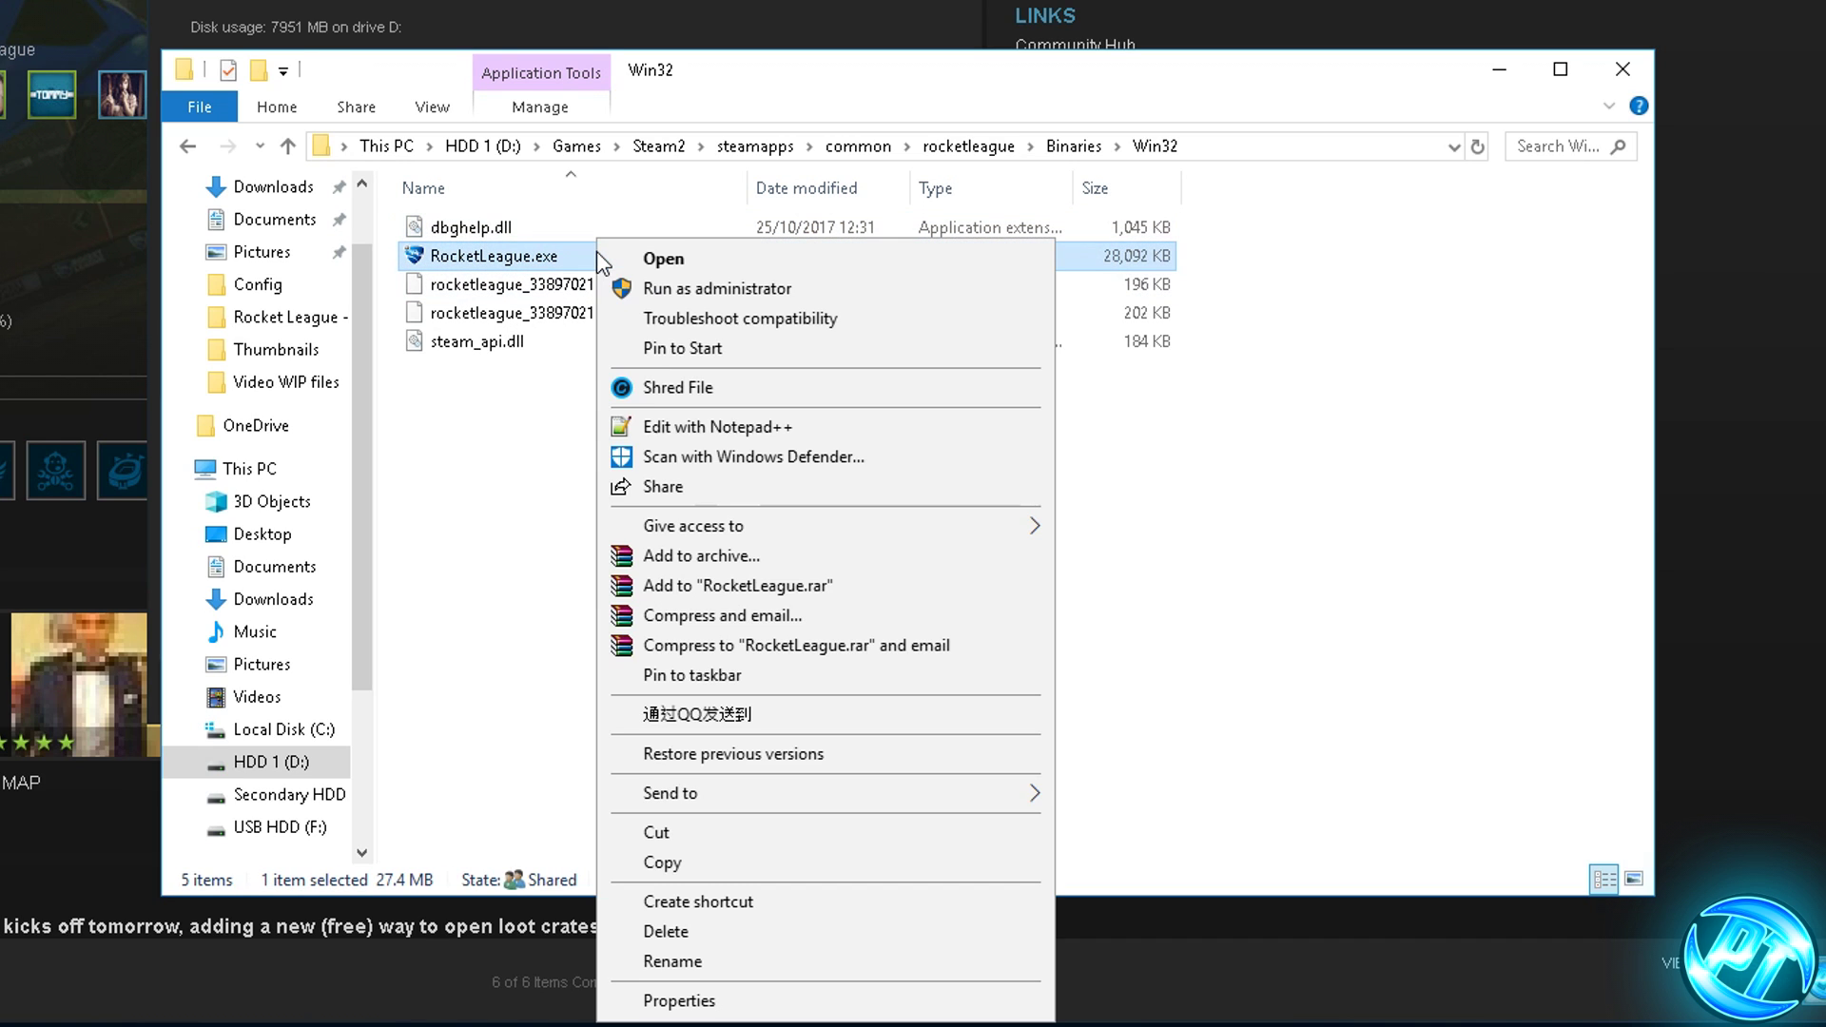
click(699, 999)
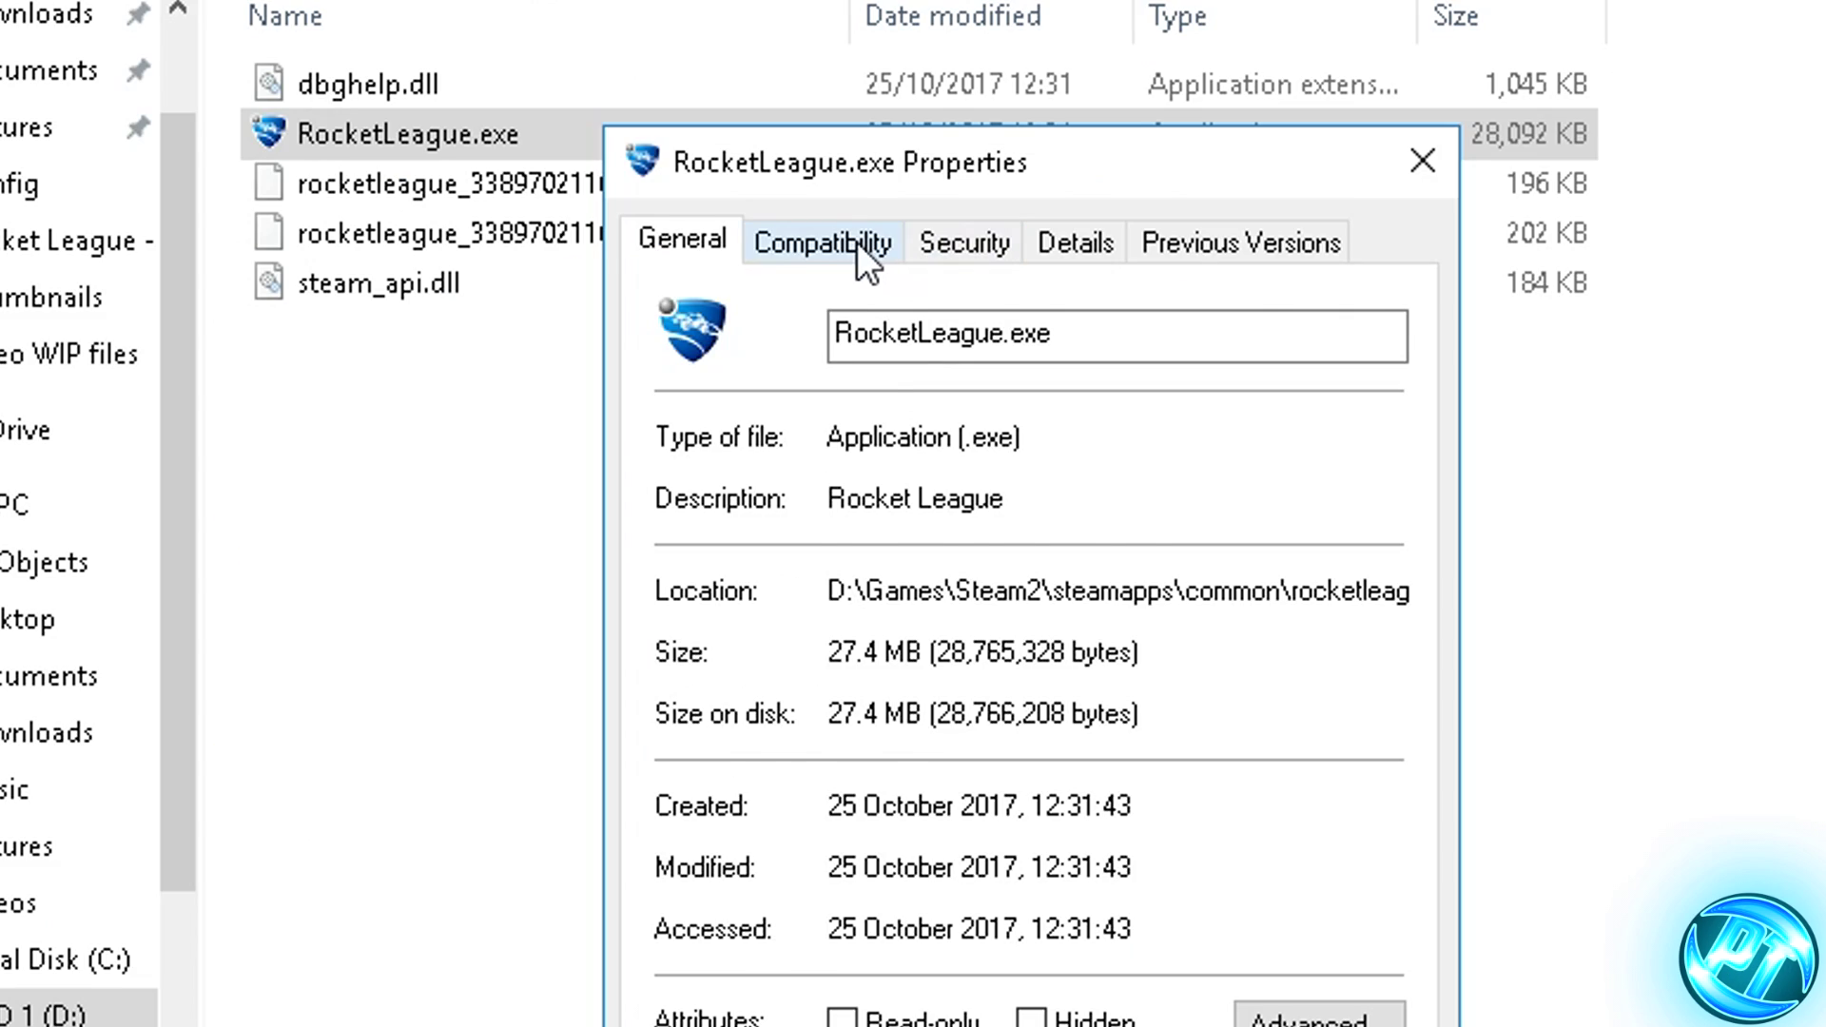
click(733, 316)
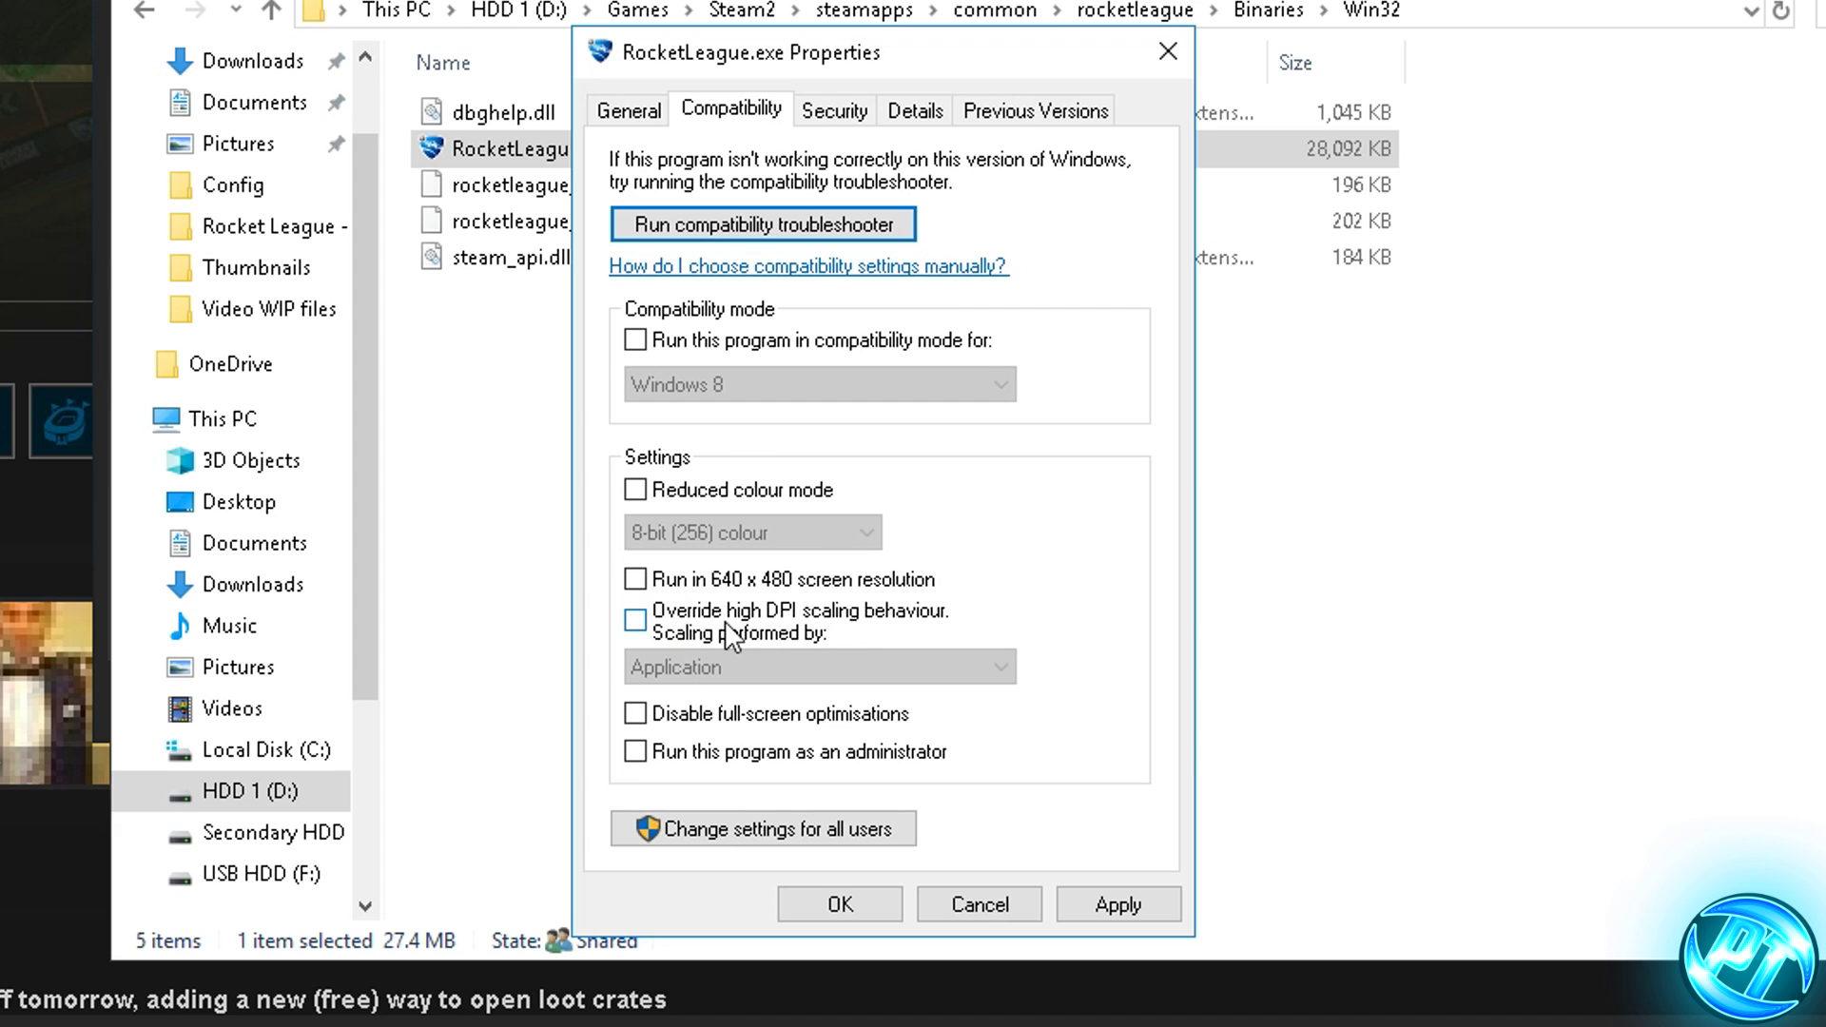
Override high DPI scaling with Application, disable full-screen optimisations, apply the changes, and close the properties and folder windows.
click(689, 631)
click(729, 666)
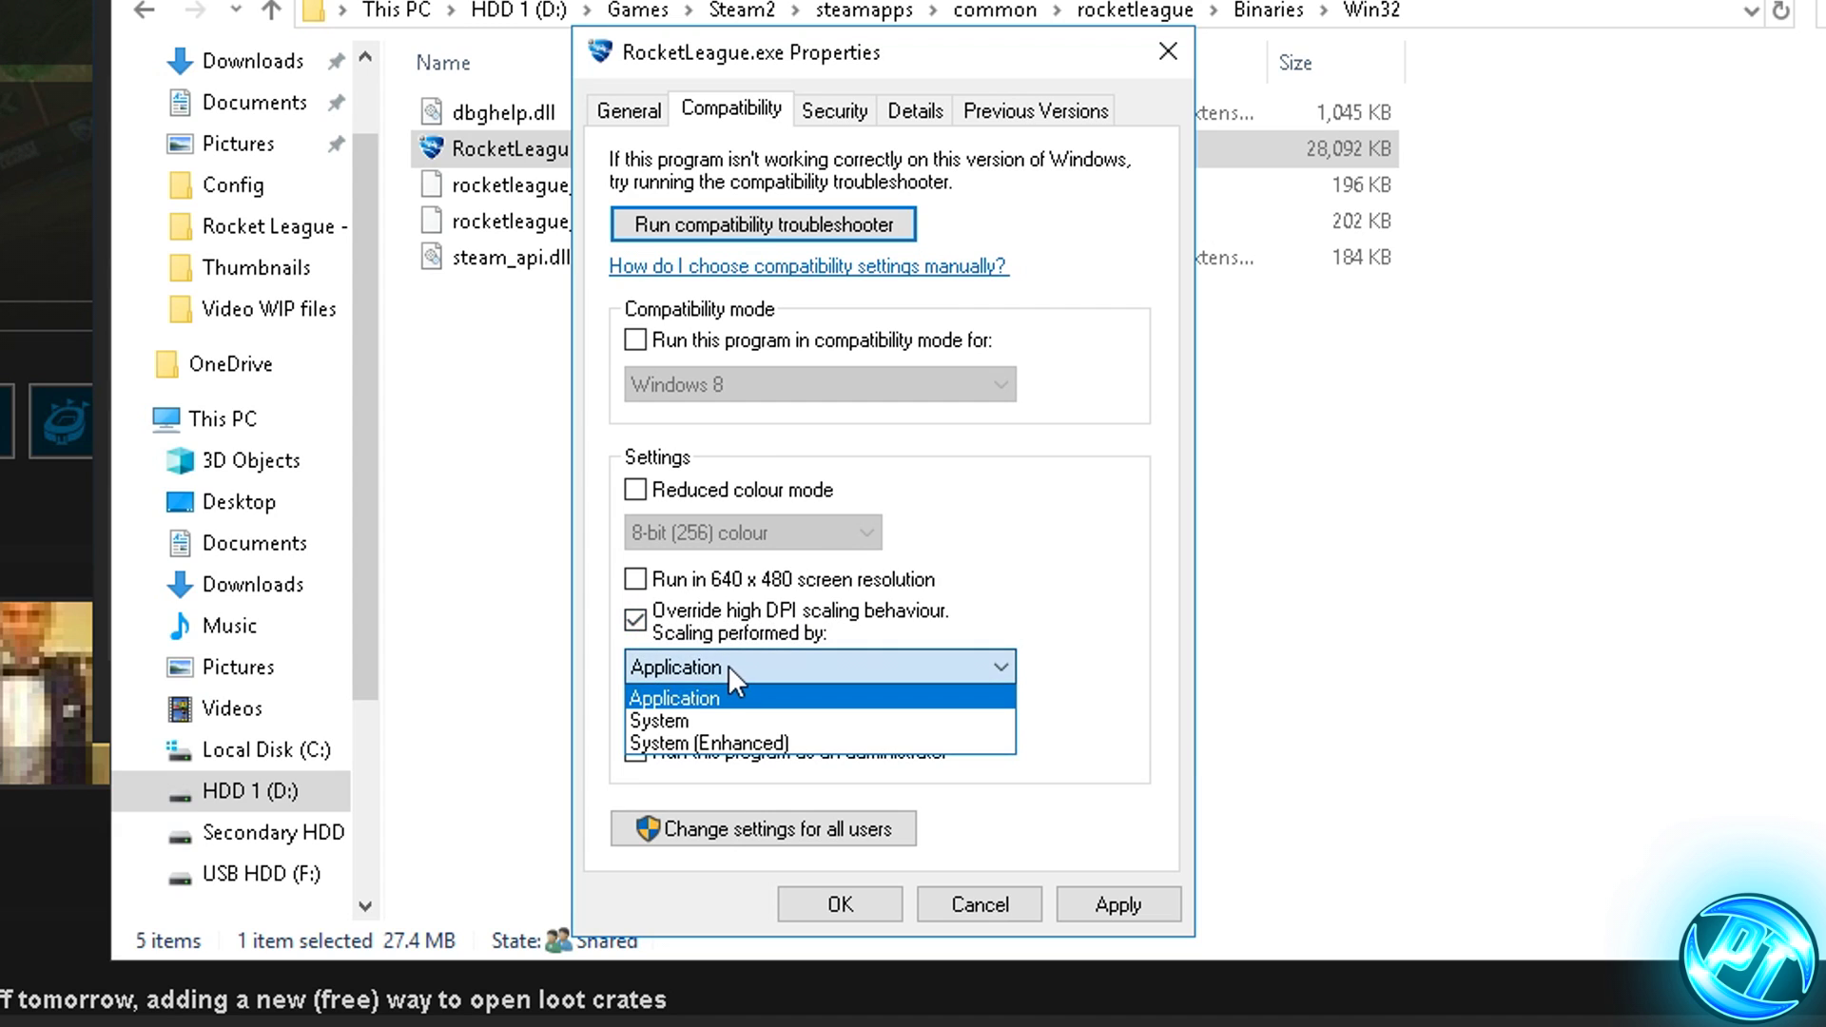
click(693, 691)
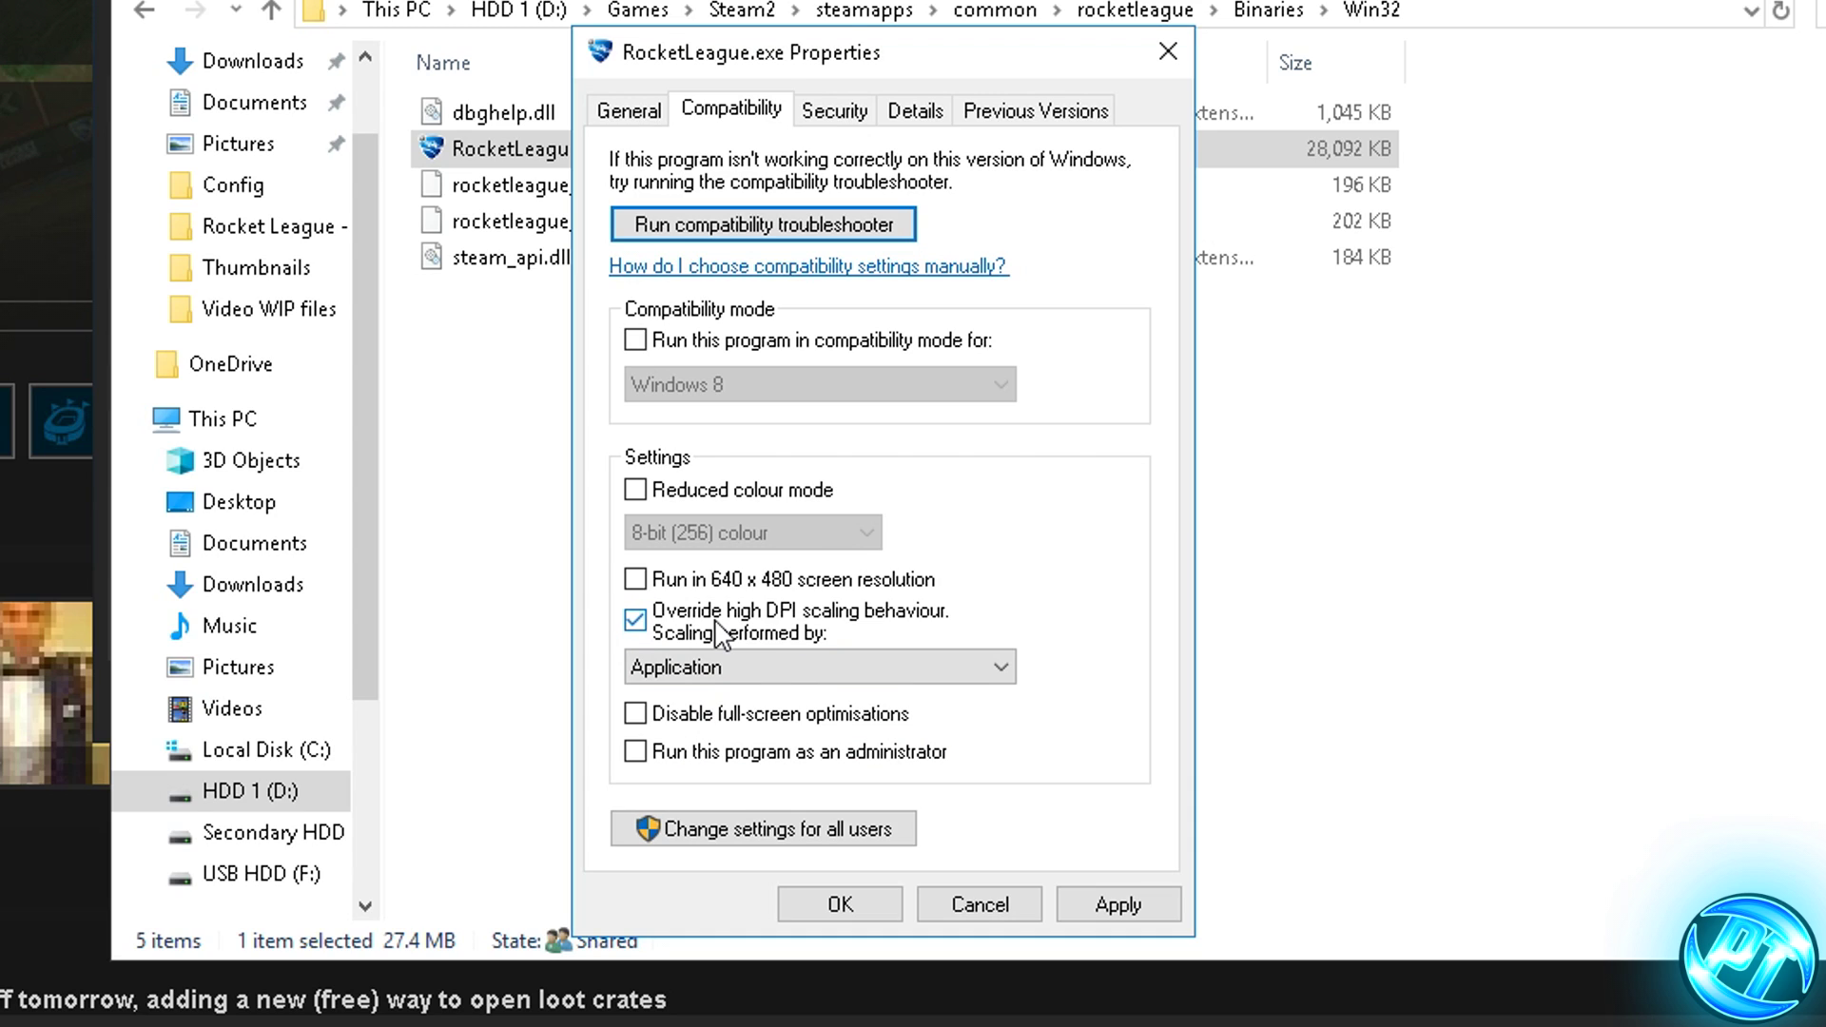
click(720, 715)
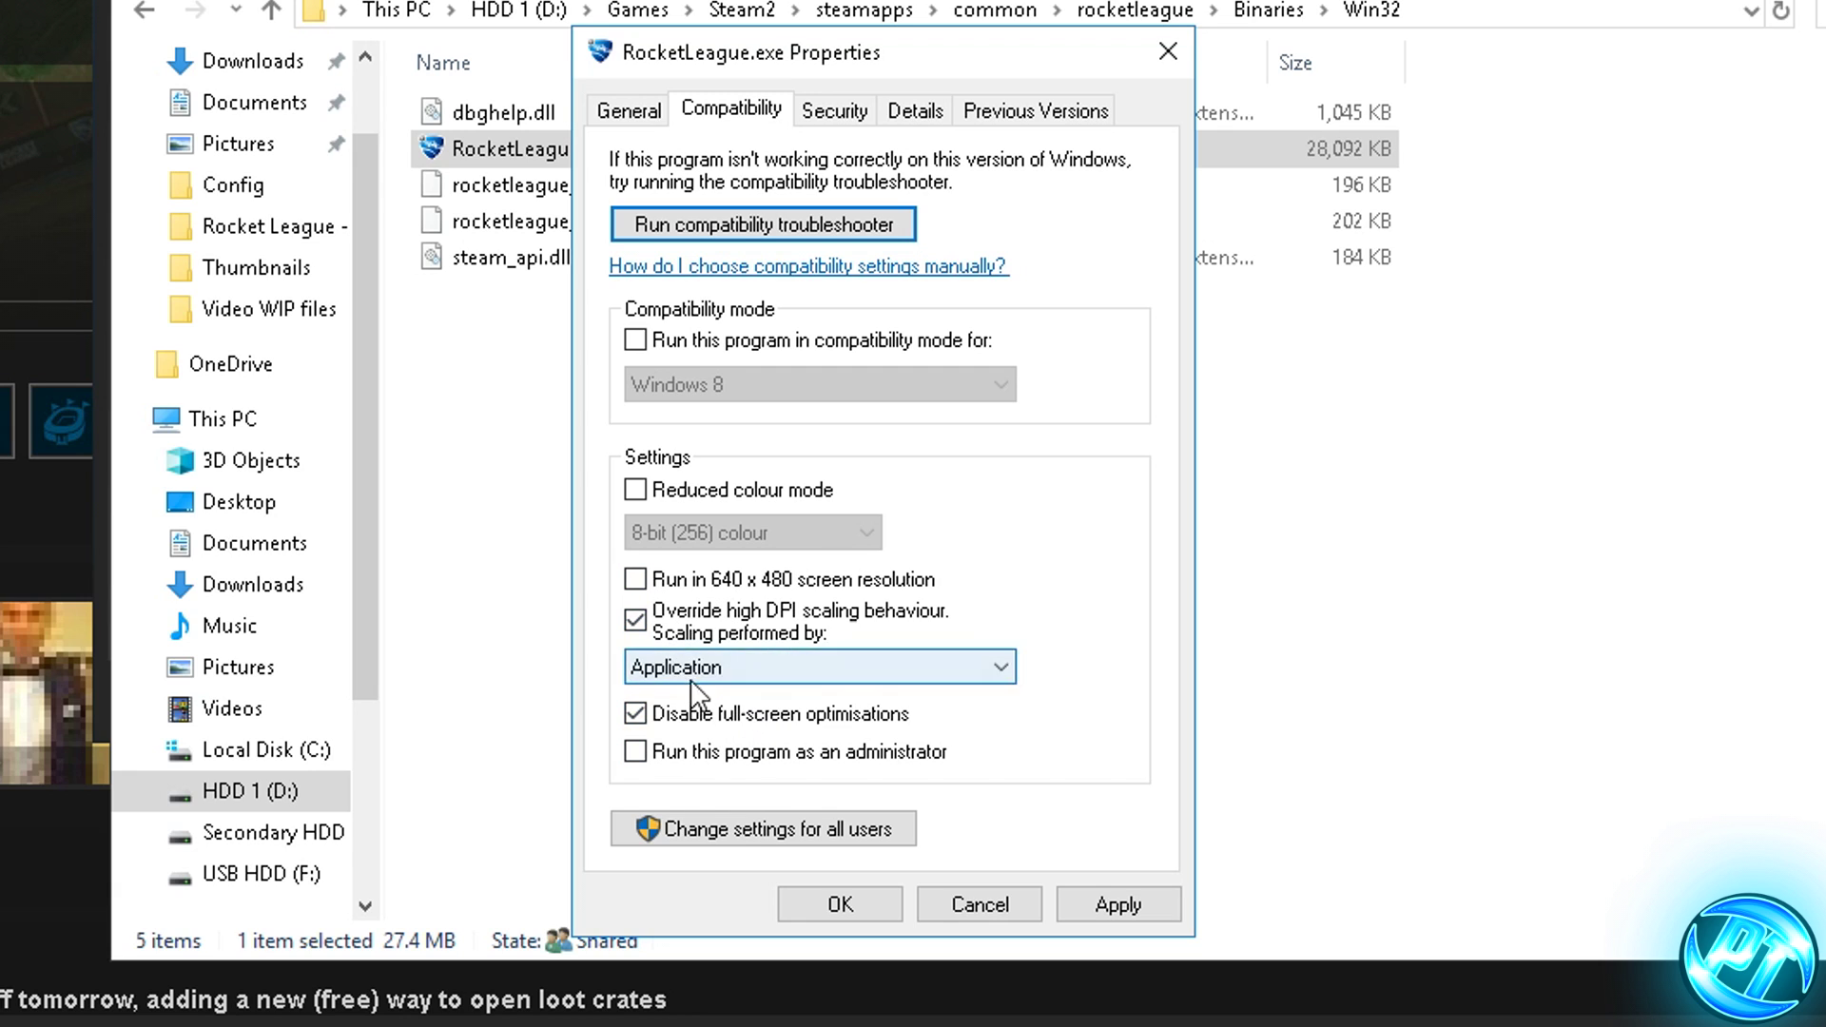
click(1103, 907)
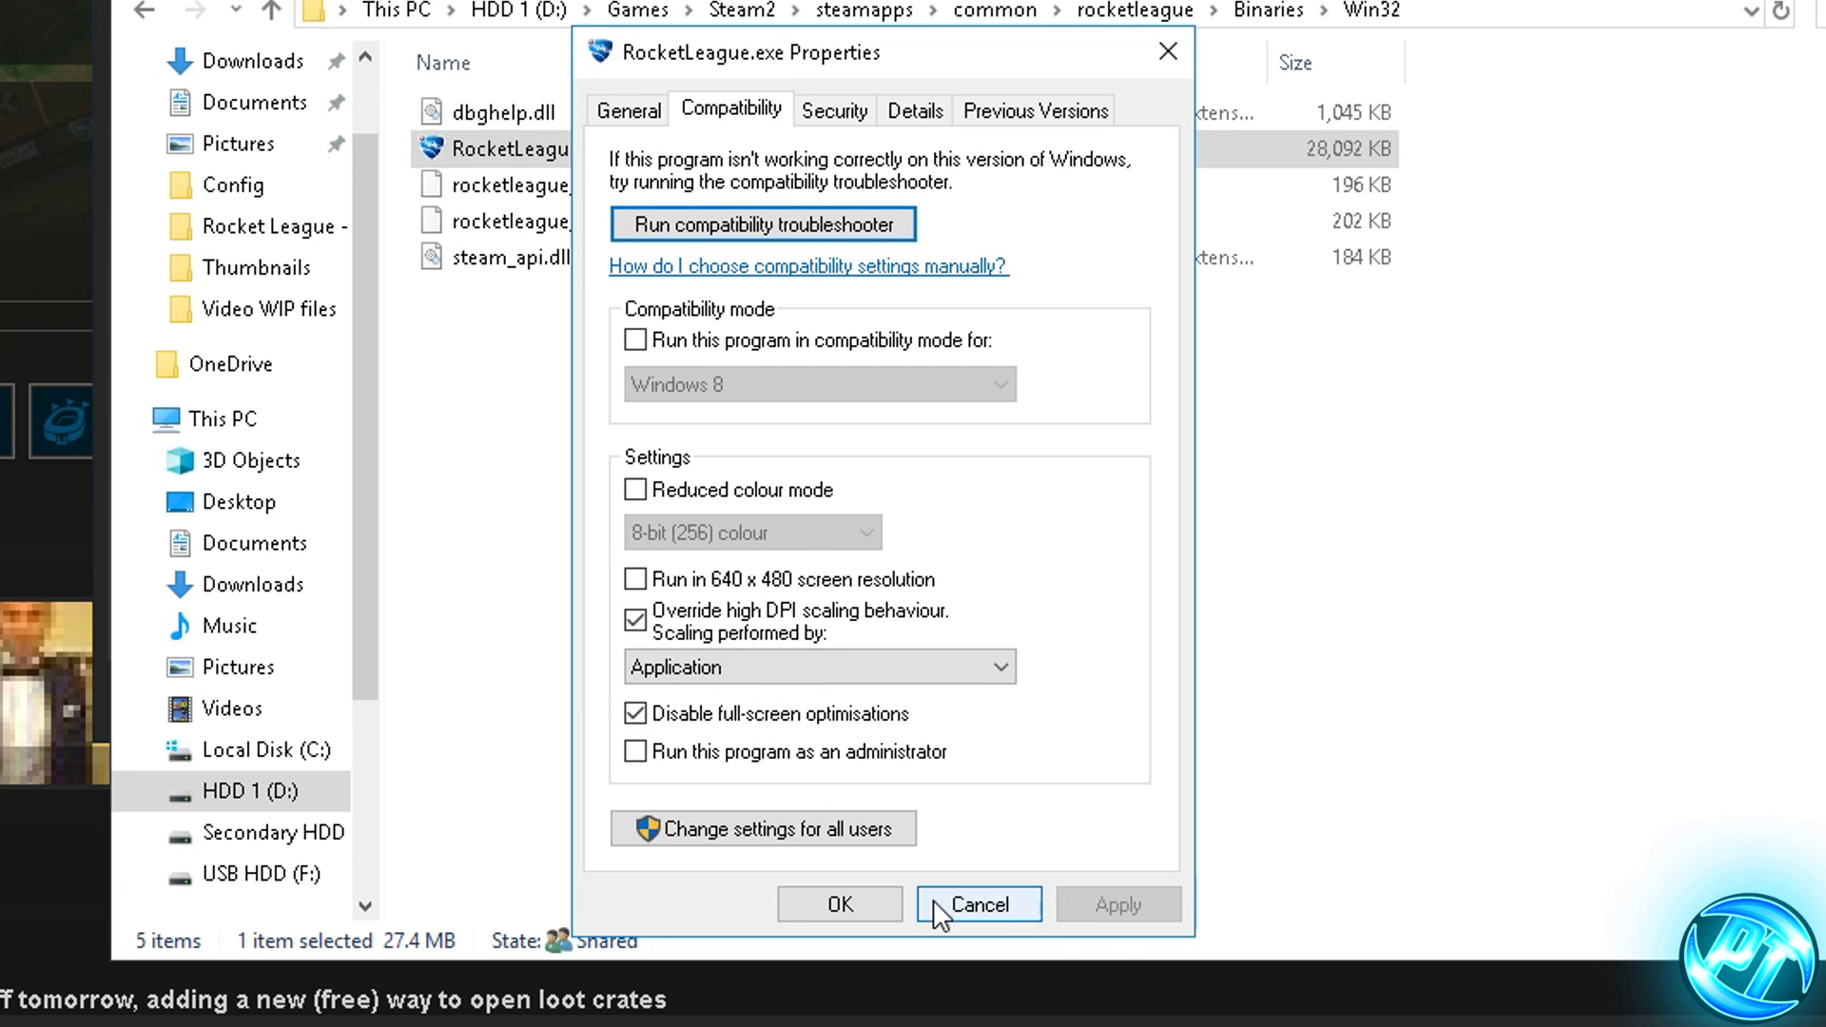
click(860, 900)
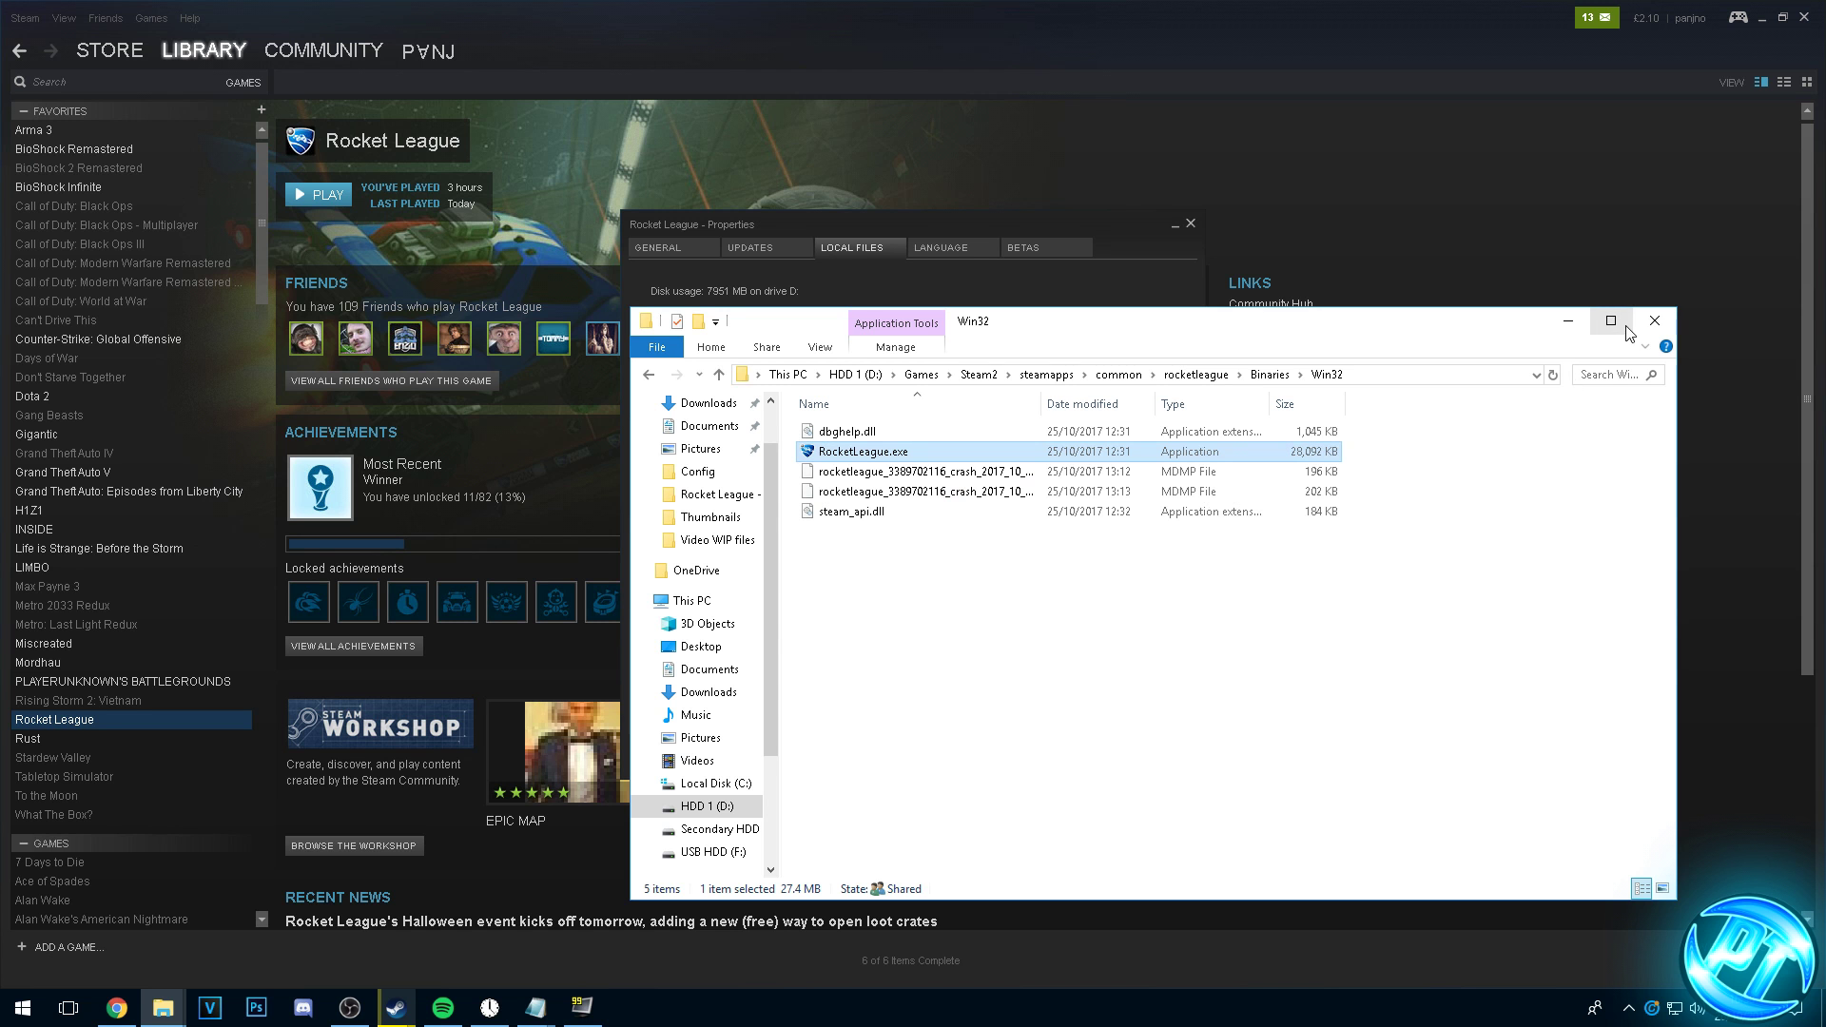
click(1655, 302)
click(1186, 225)
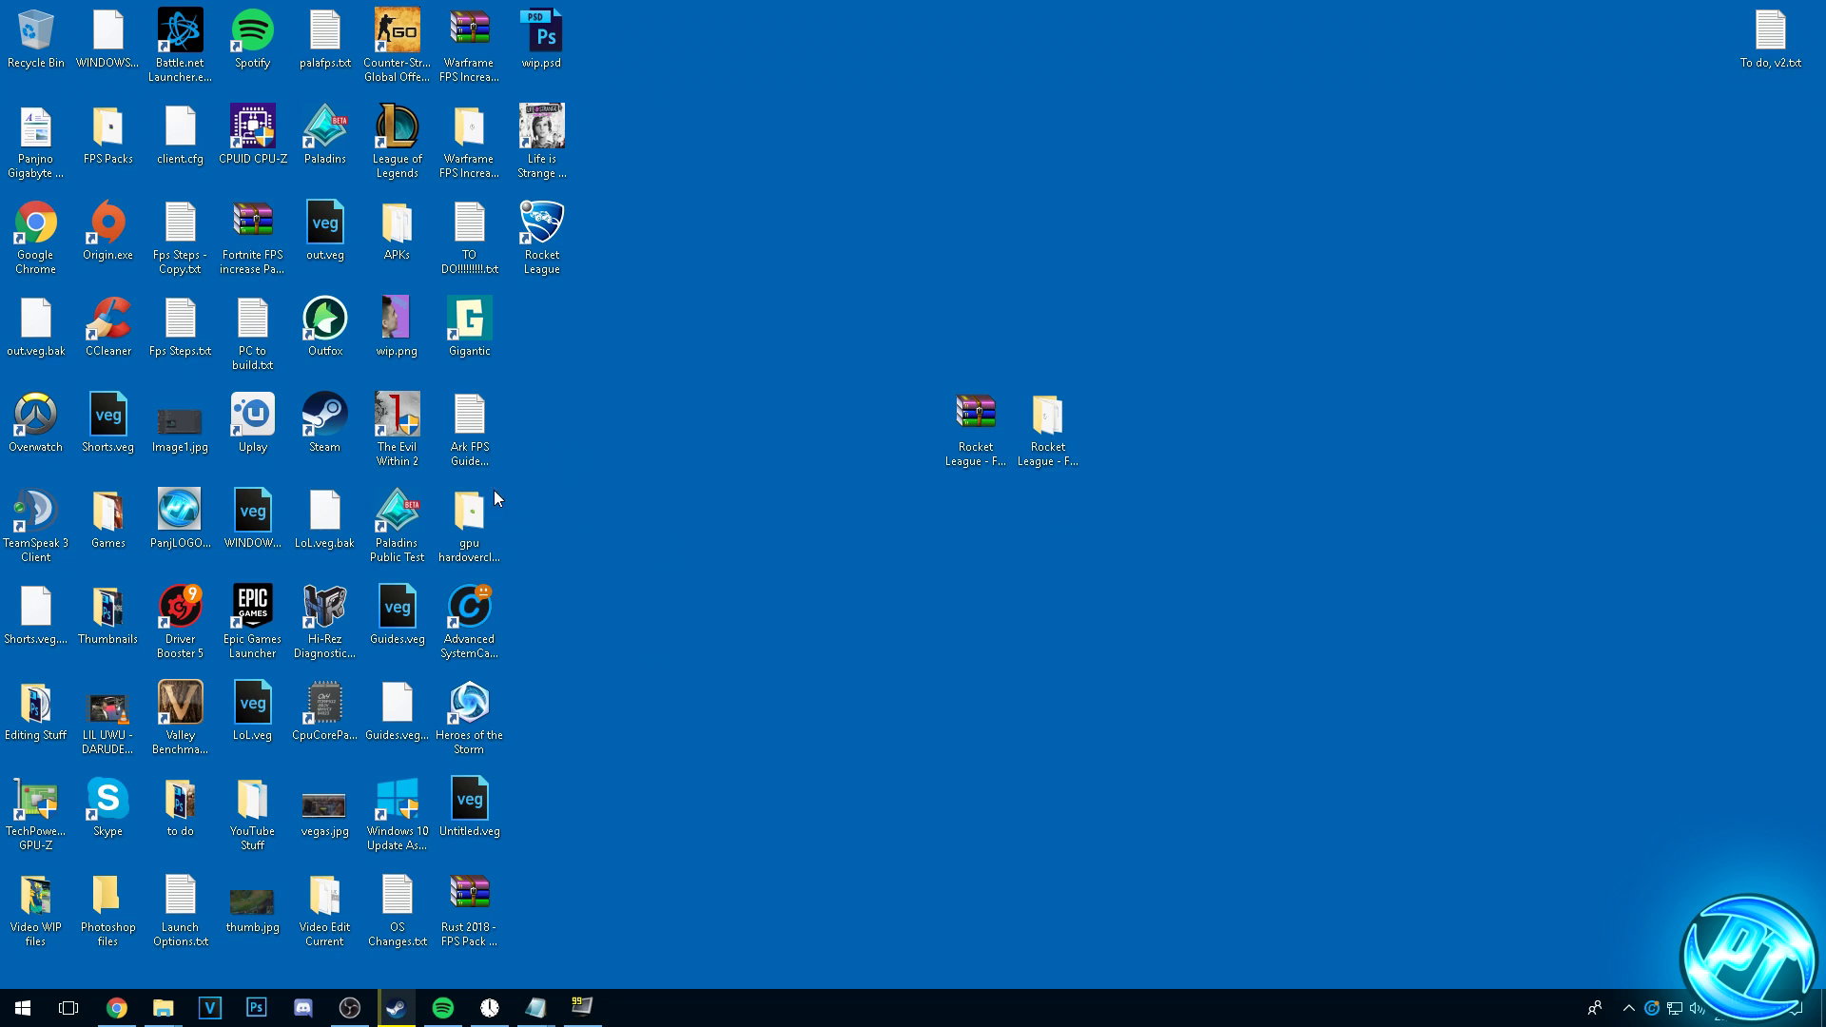
Search Windows for "restore" and open the Create a restore point settings.
click(26, 1016)
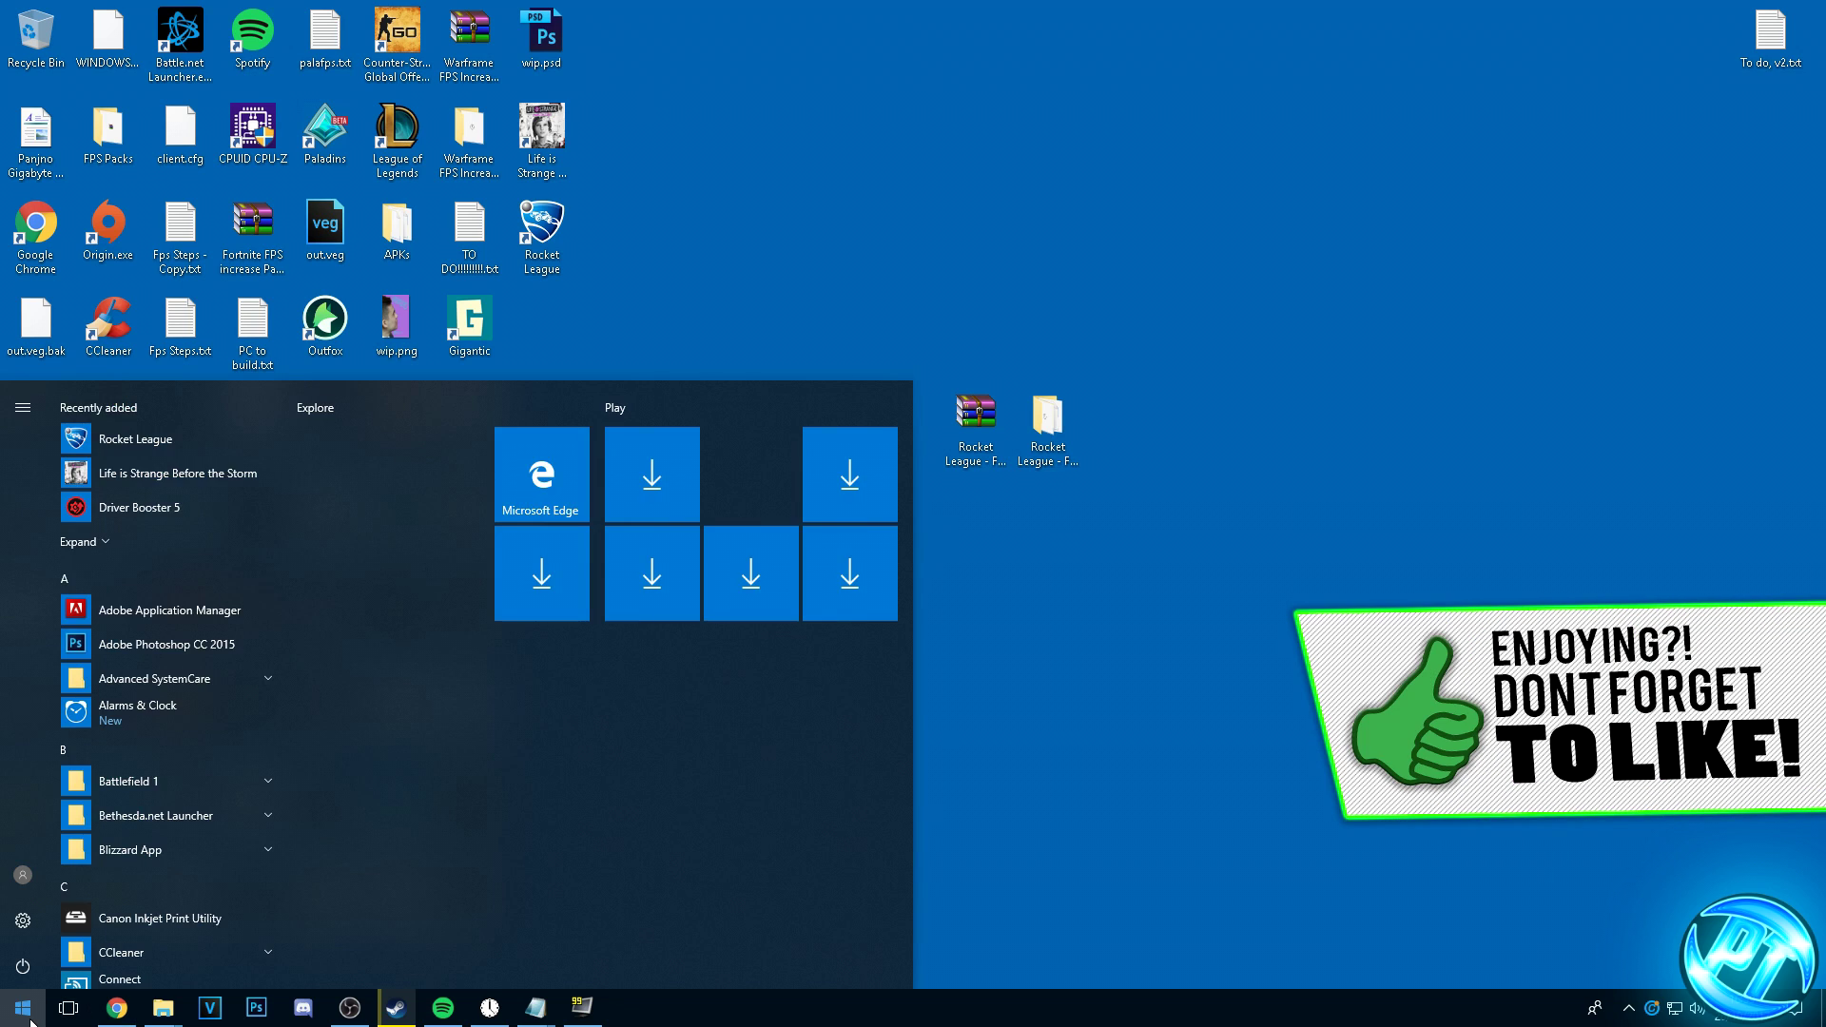
text(restore)
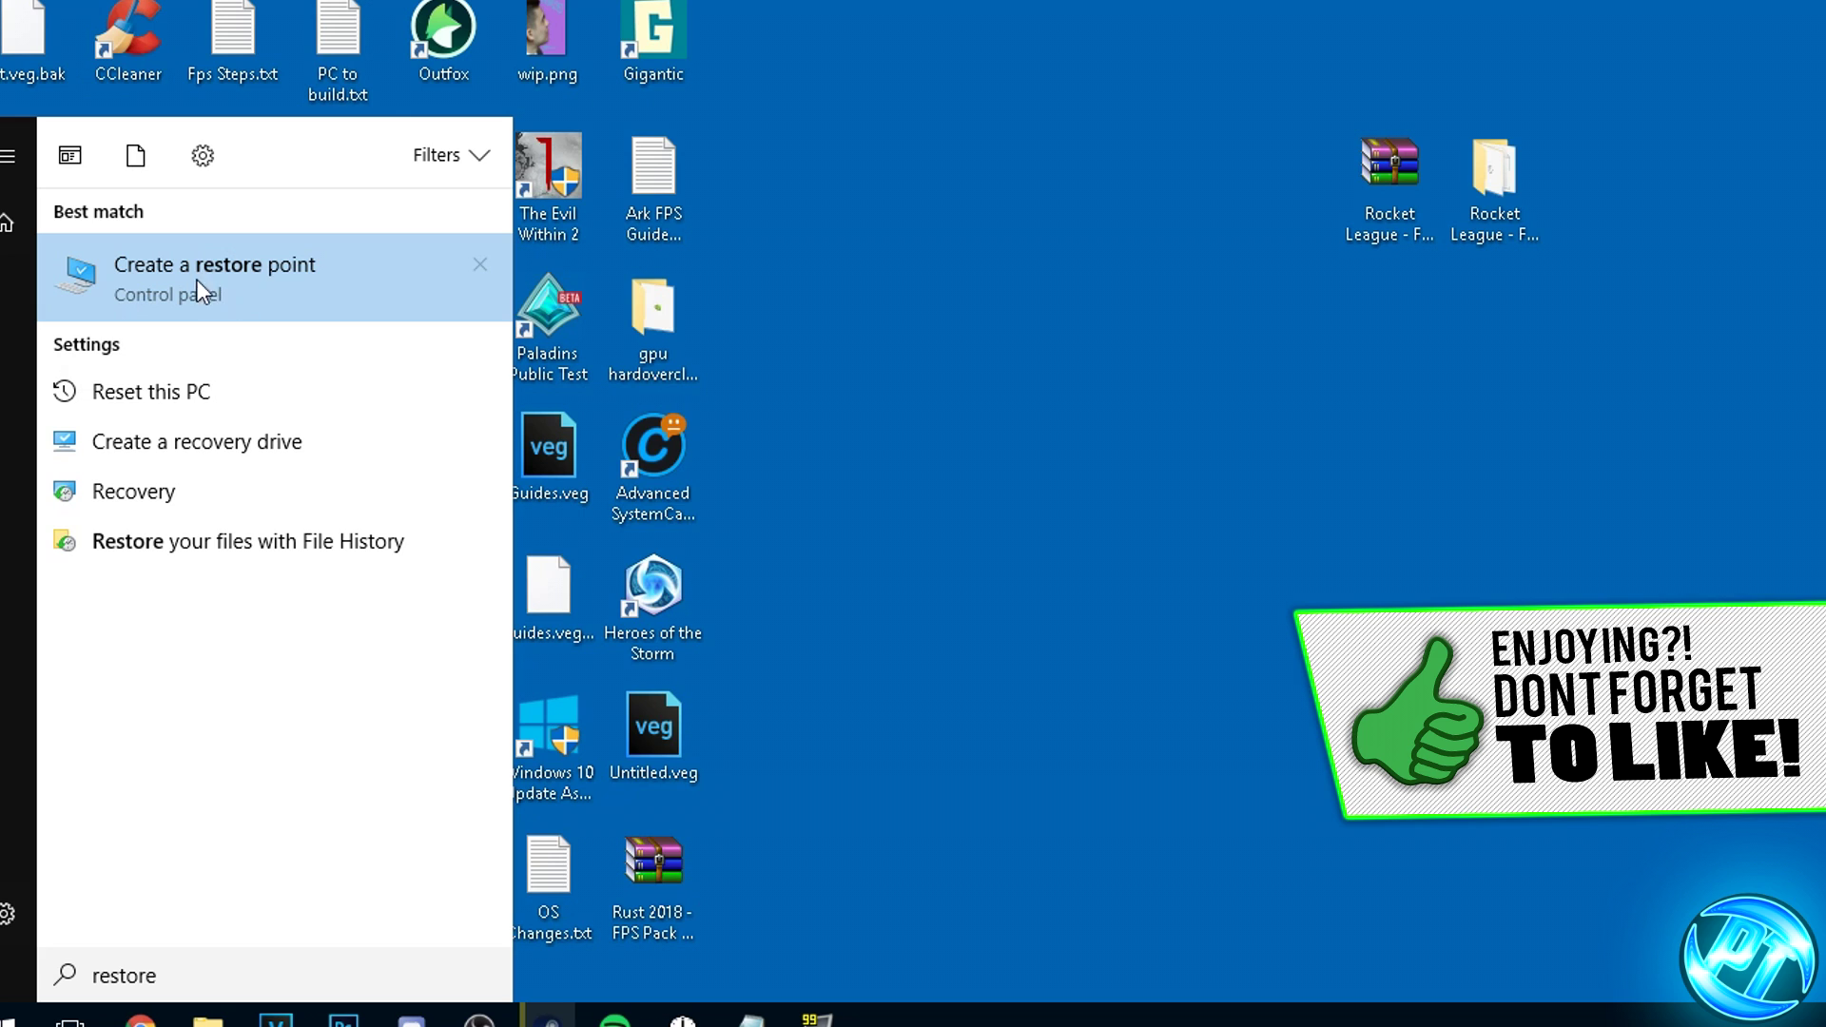
click(236, 265)
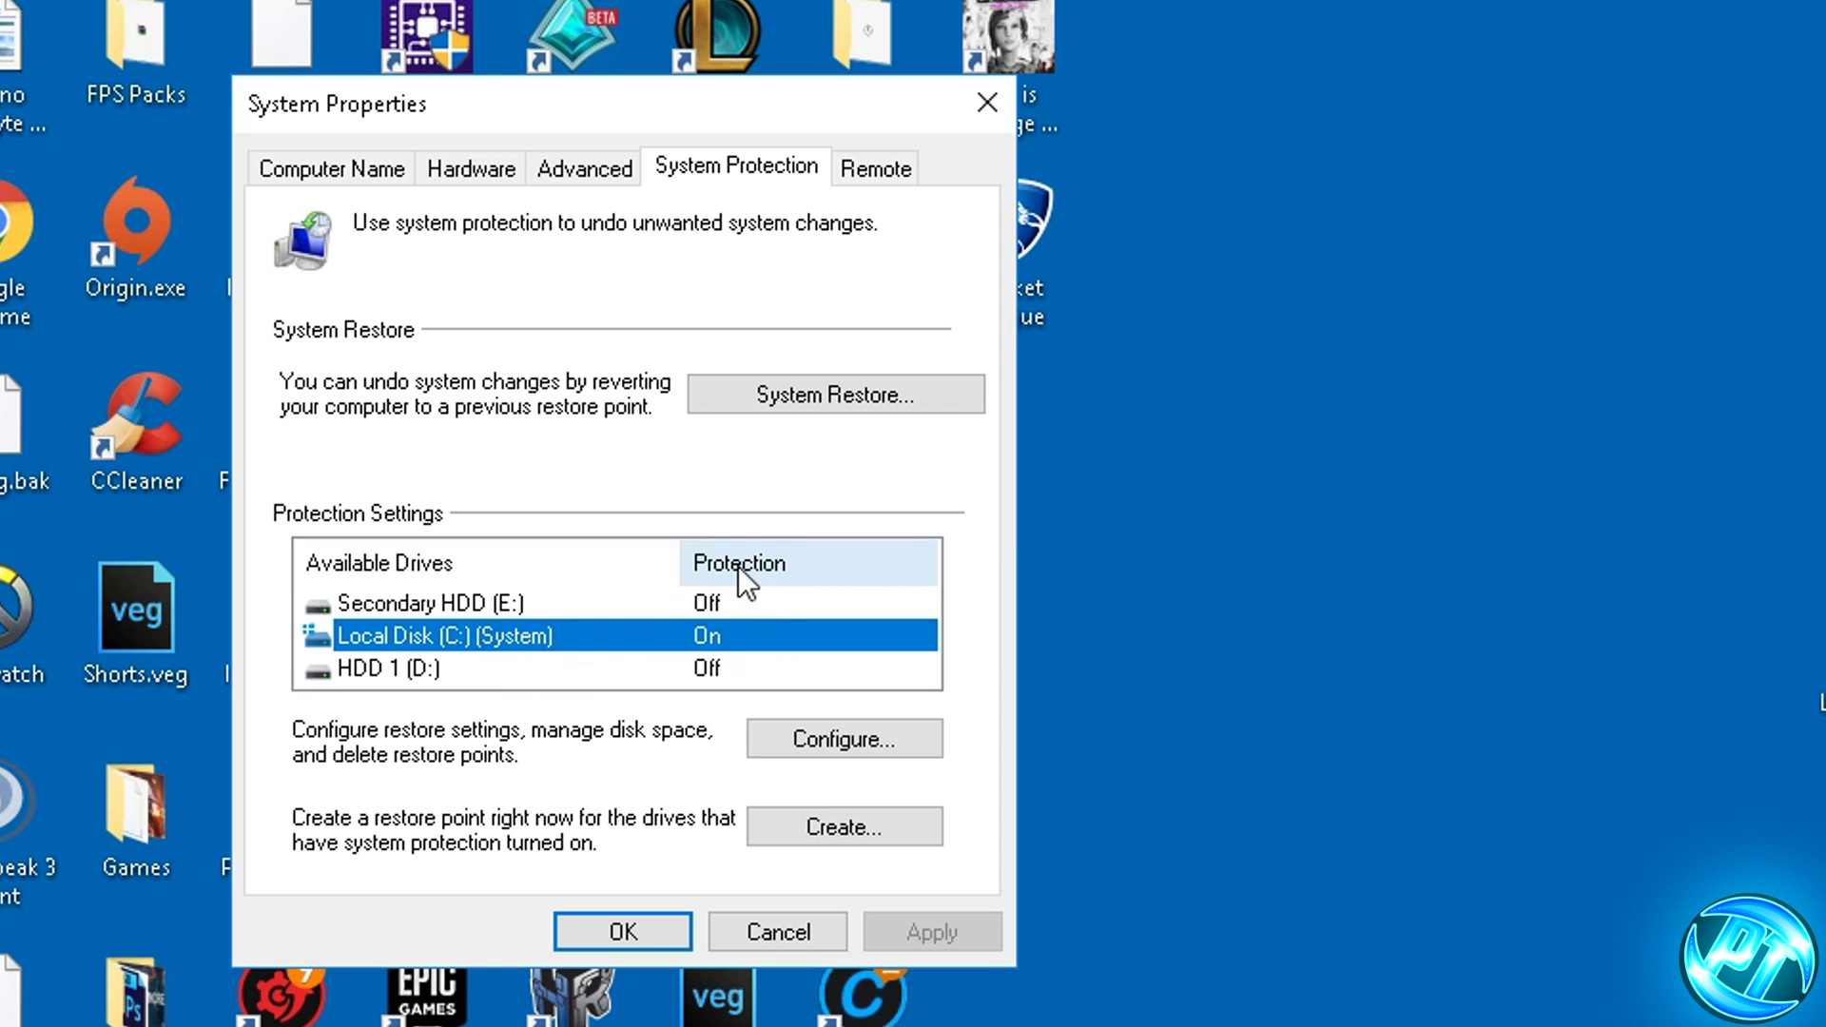
Configure Local Disk (C:) with system protection turned on and a maximum usage of 5%, and apply it.
click(847, 742)
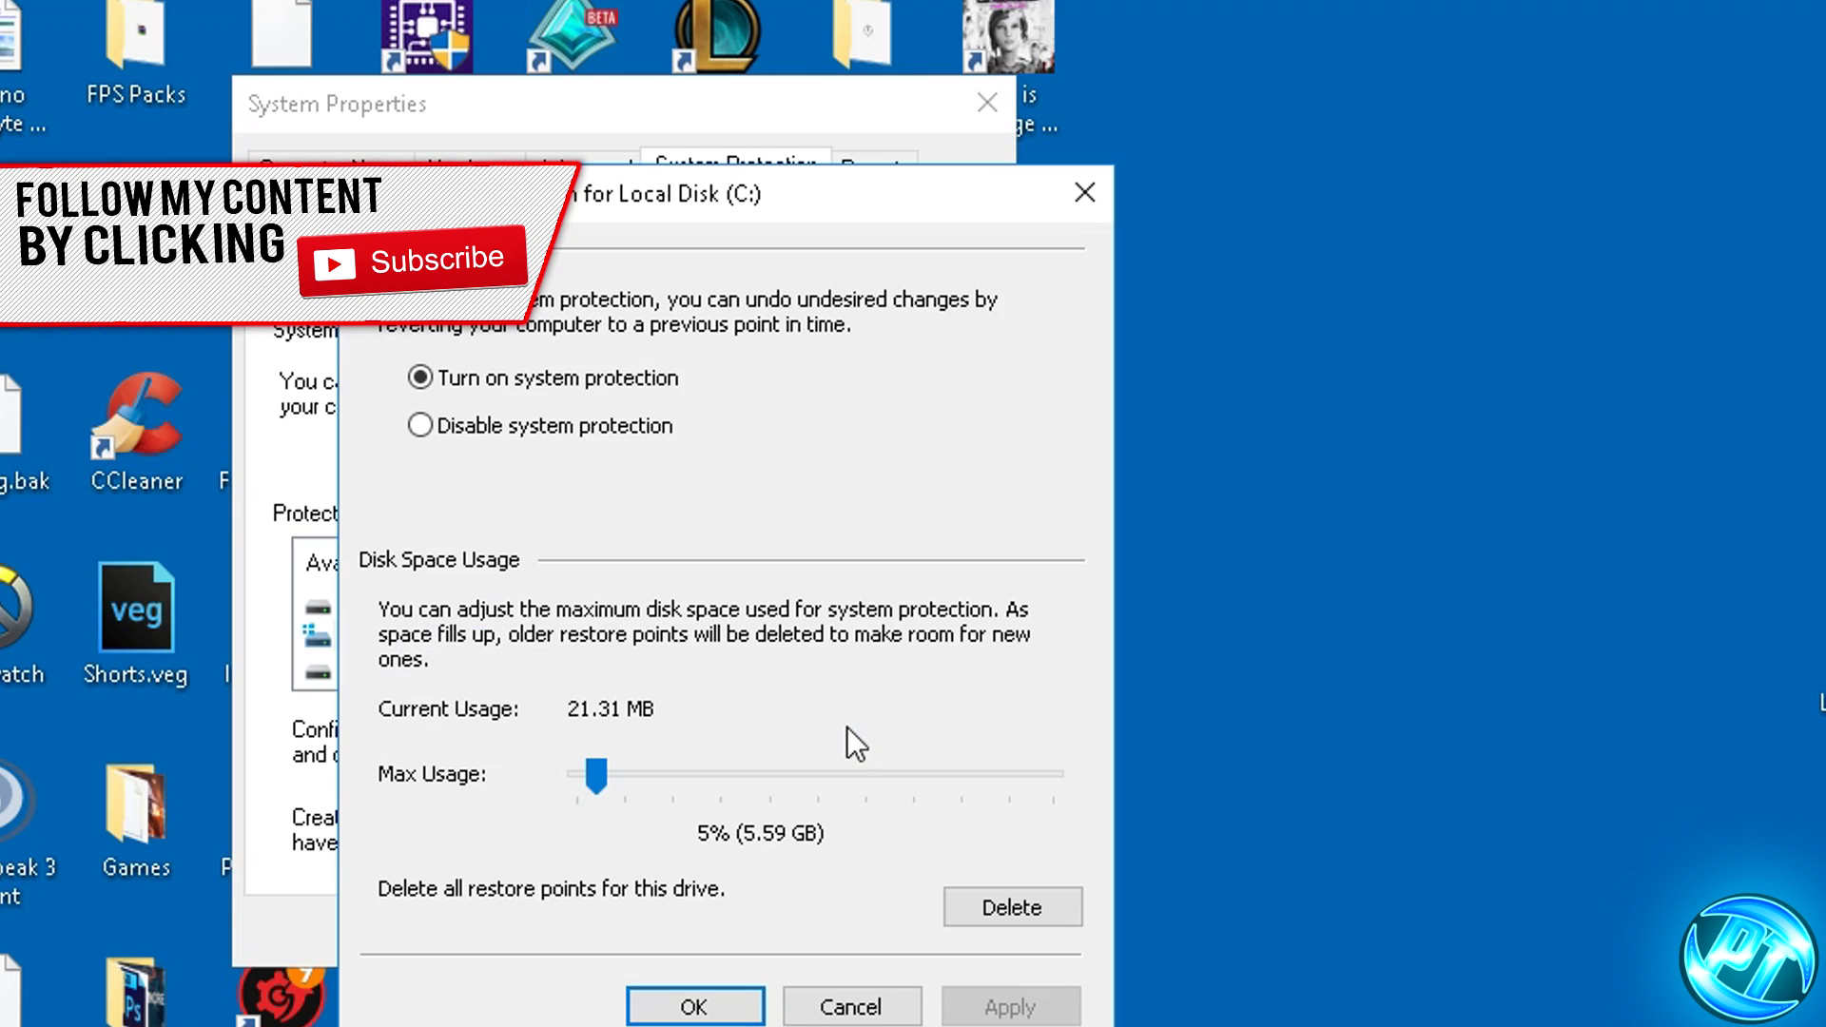
mouse_move(599, 775)
mouse_down()
mouse_move(647, 767)
mouse_move(606, 776)
mouse_up()
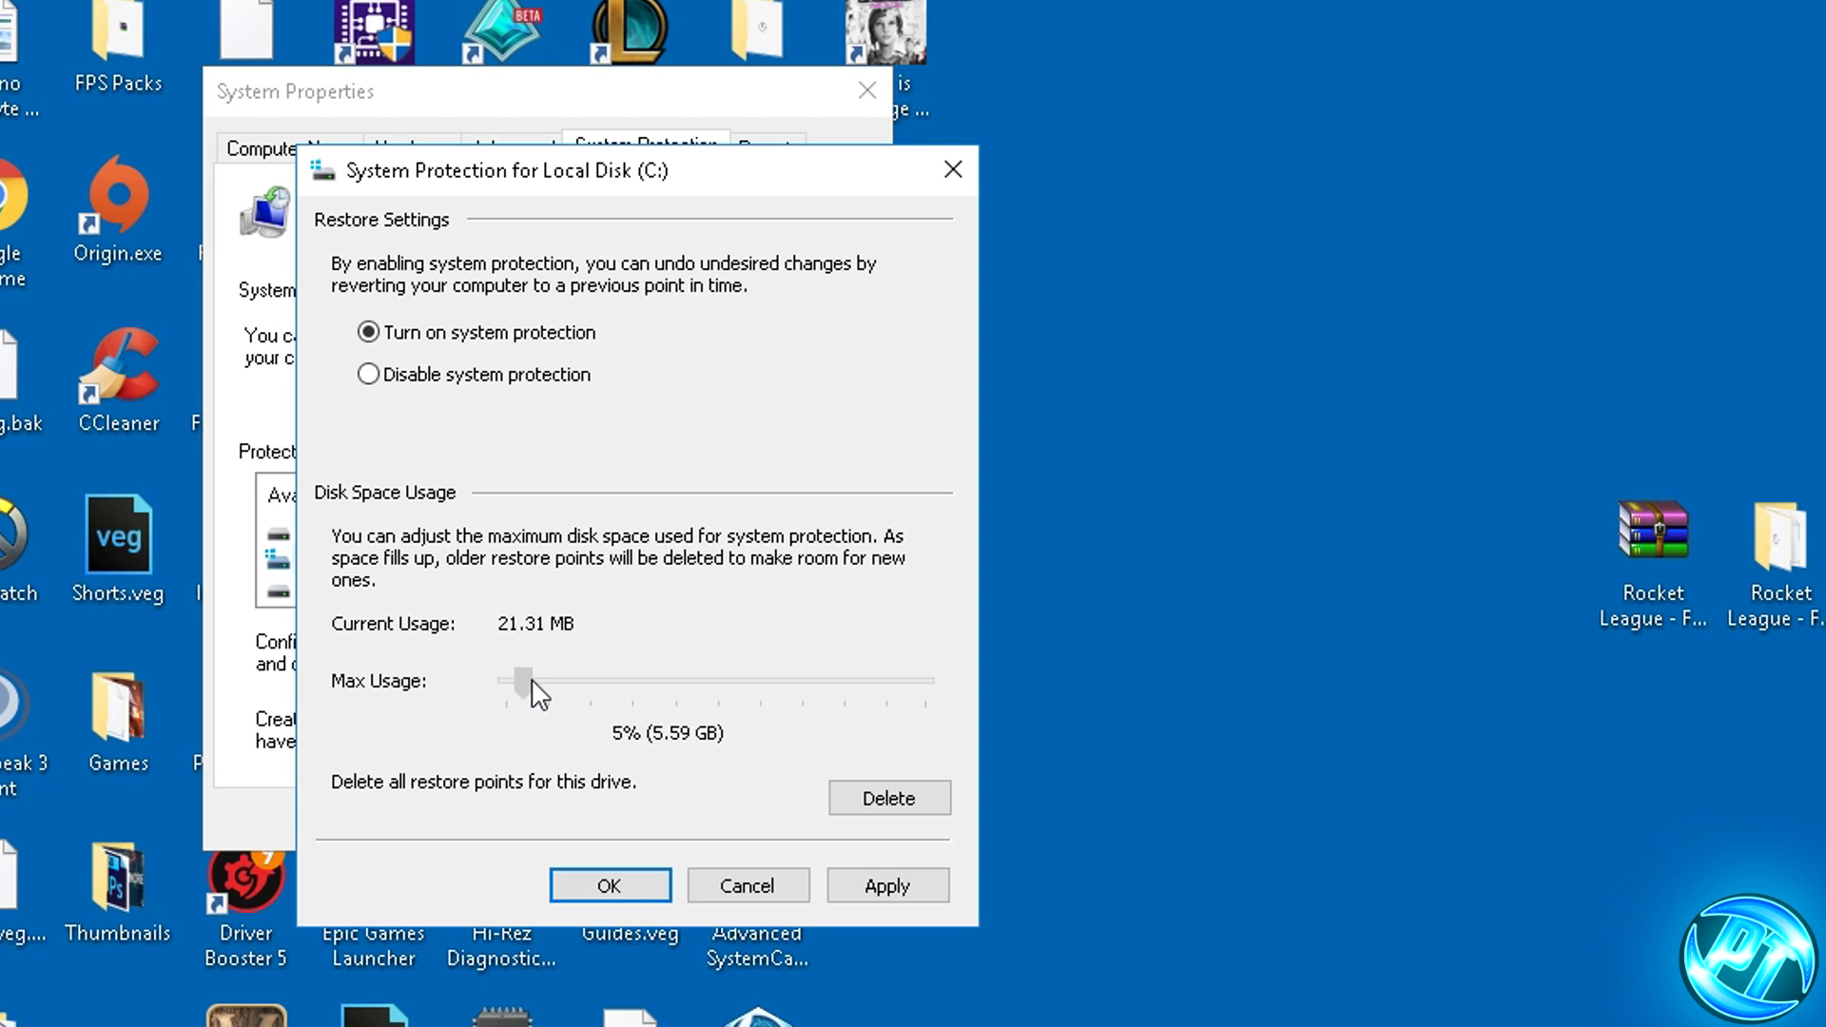
drag(532, 692, 535, 691)
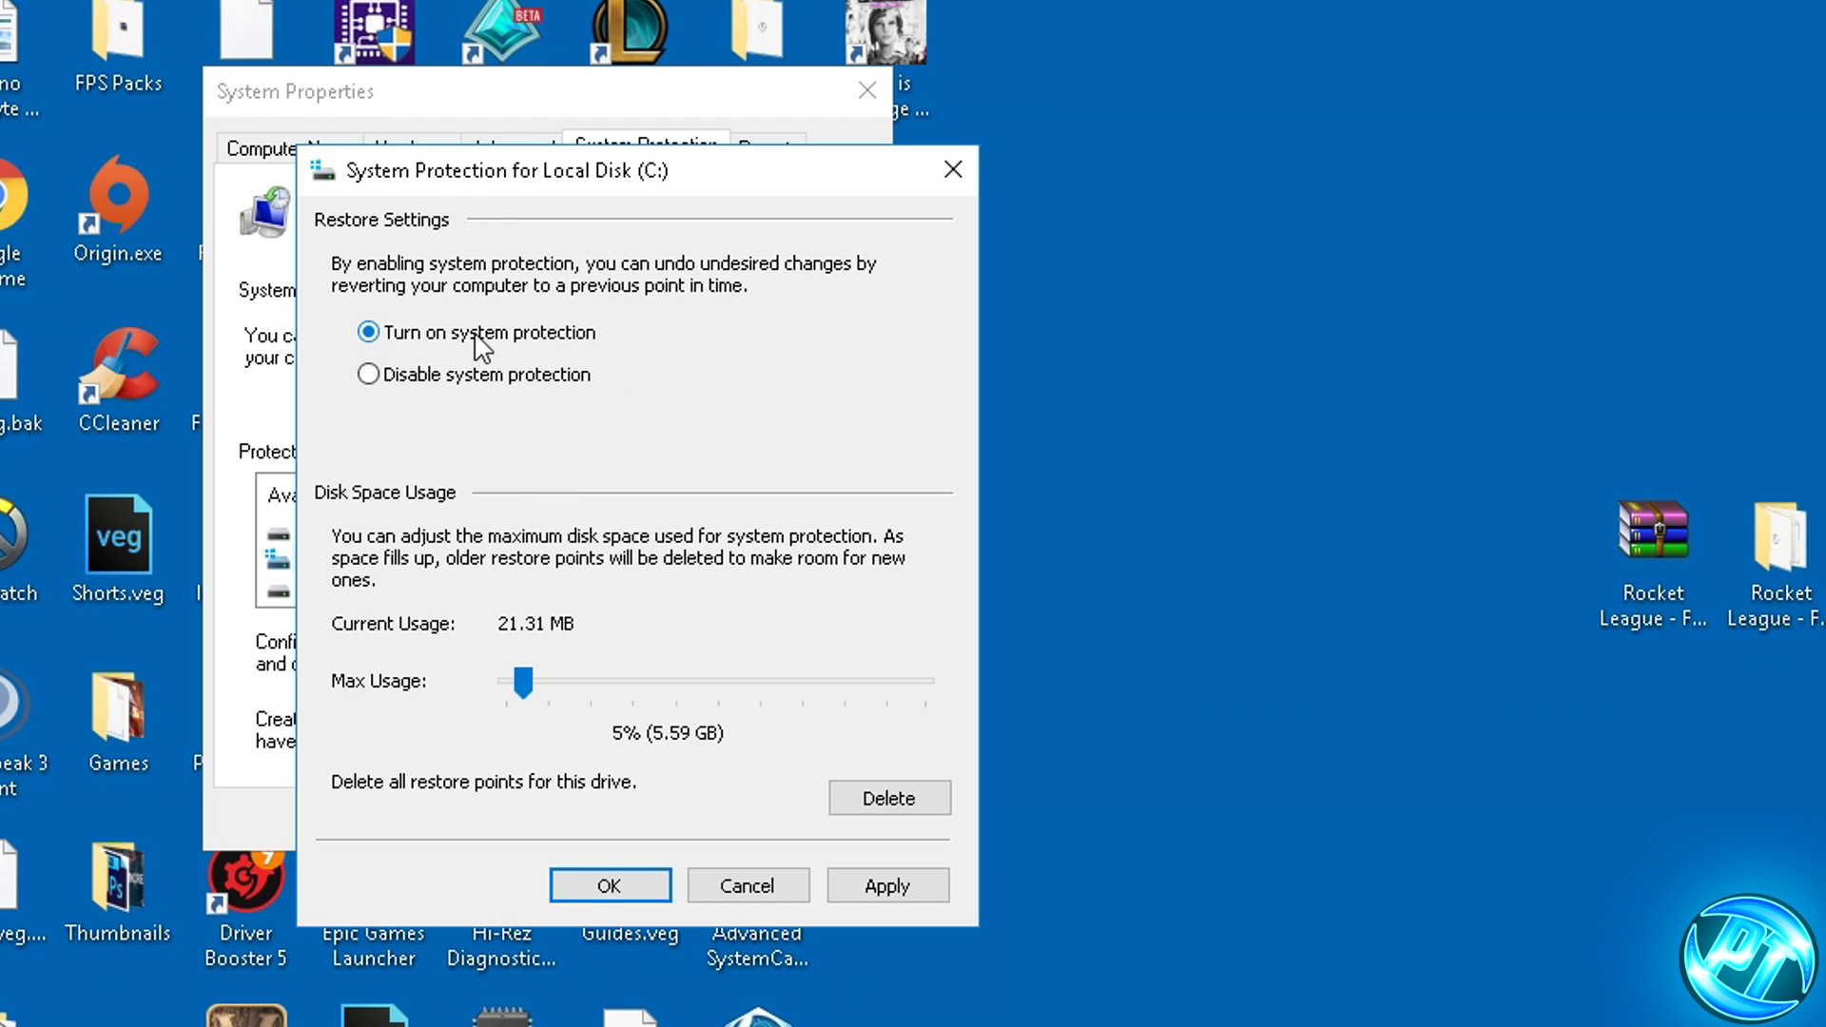
click(886, 886)
click(609, 885)
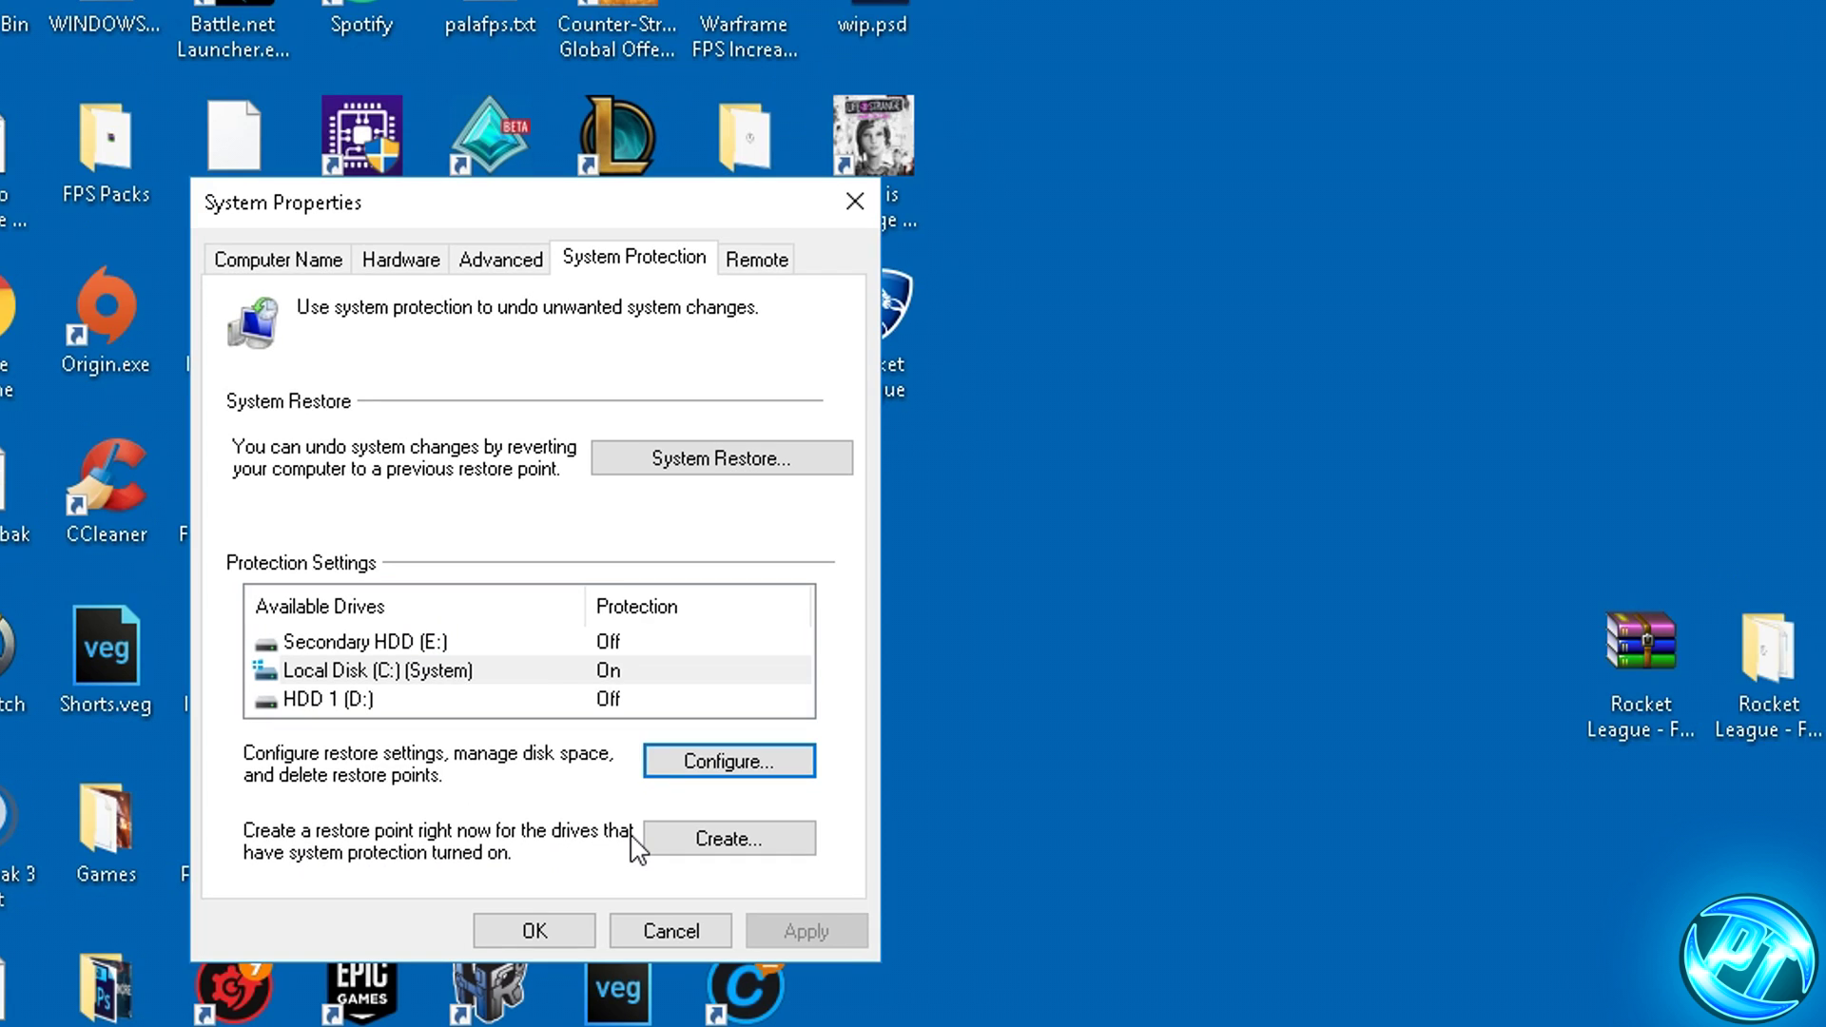
Create a restore point described as "backup" and close System Properties.
click(713, 839)
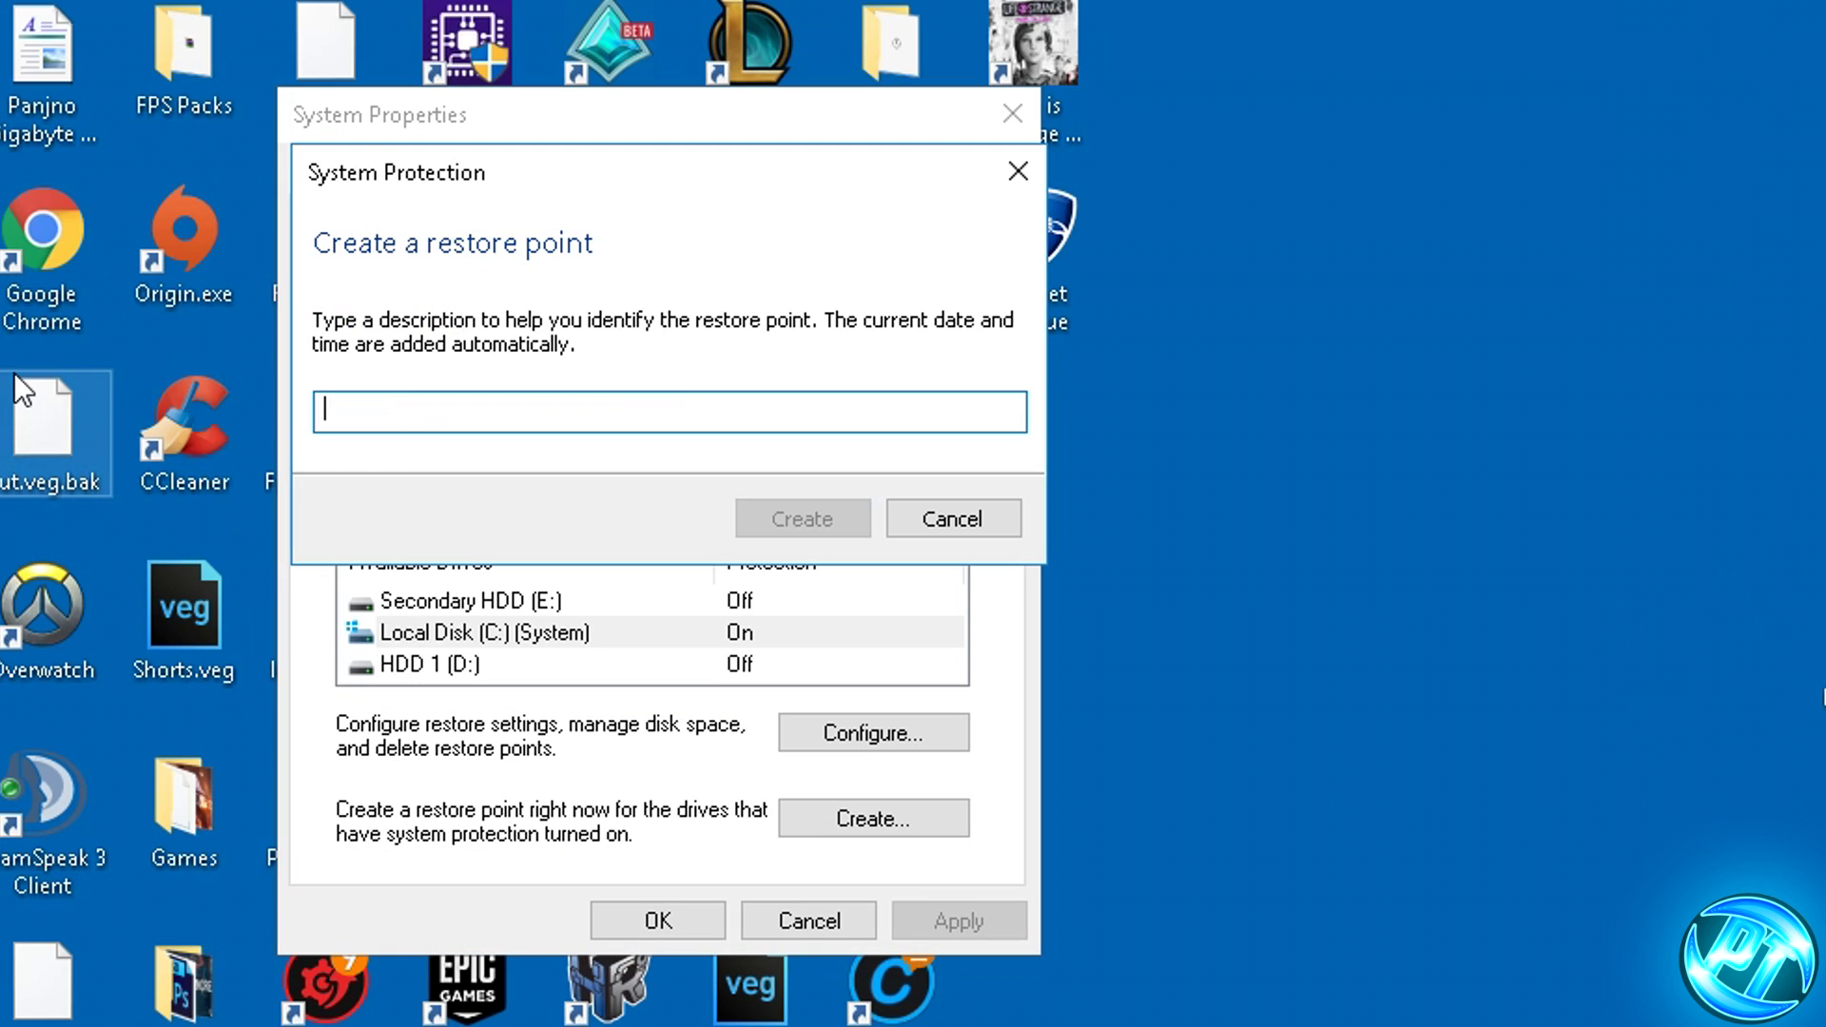
text(backup)
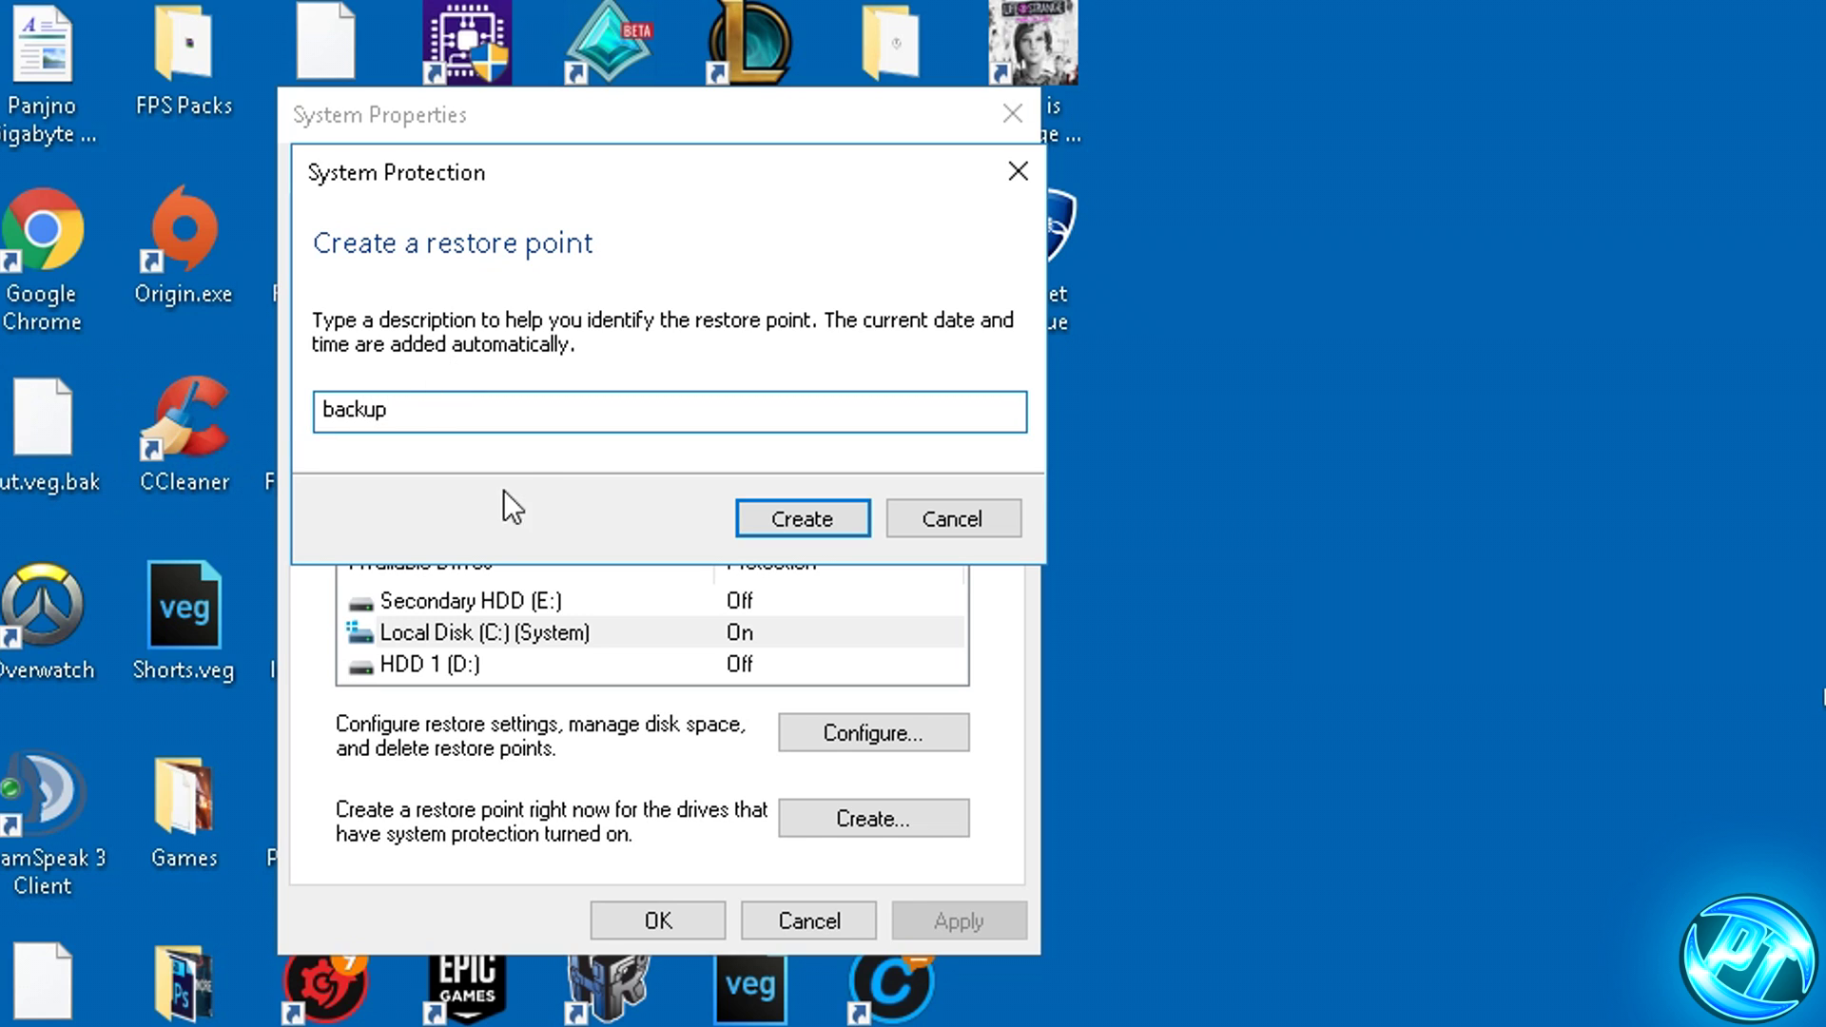
click(765, 519)
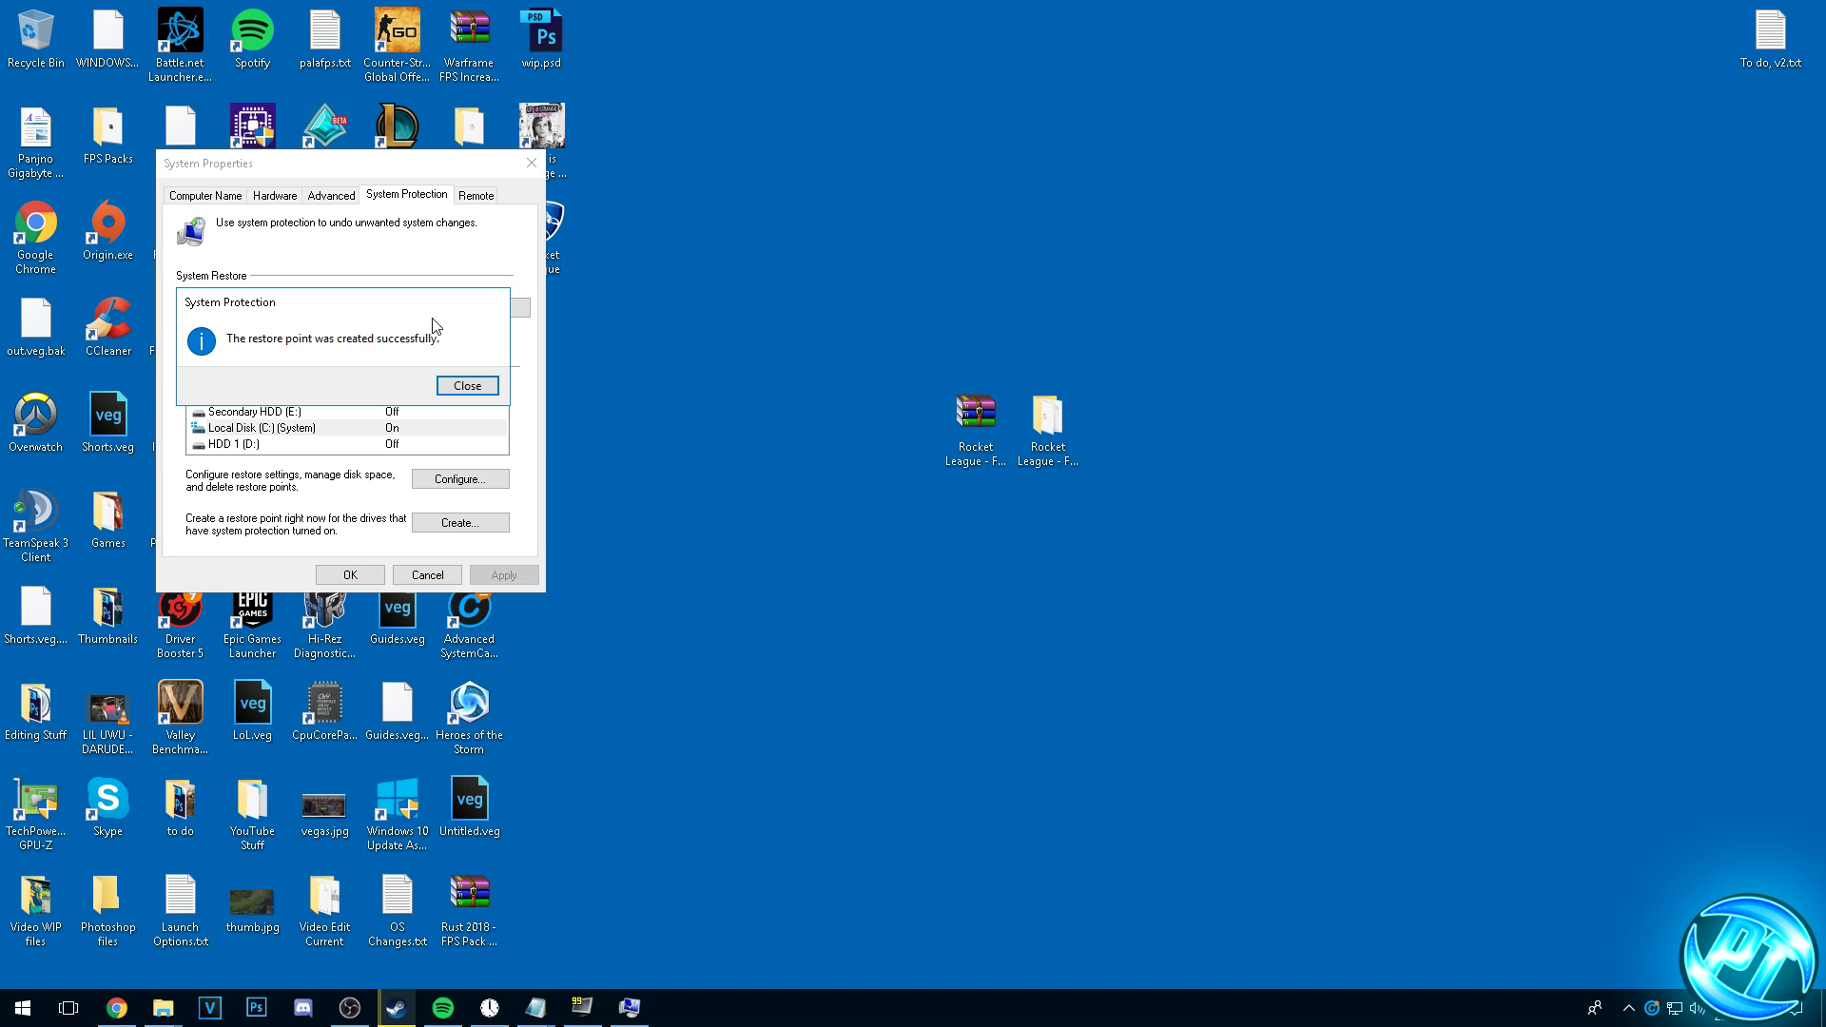
click(451, 387)
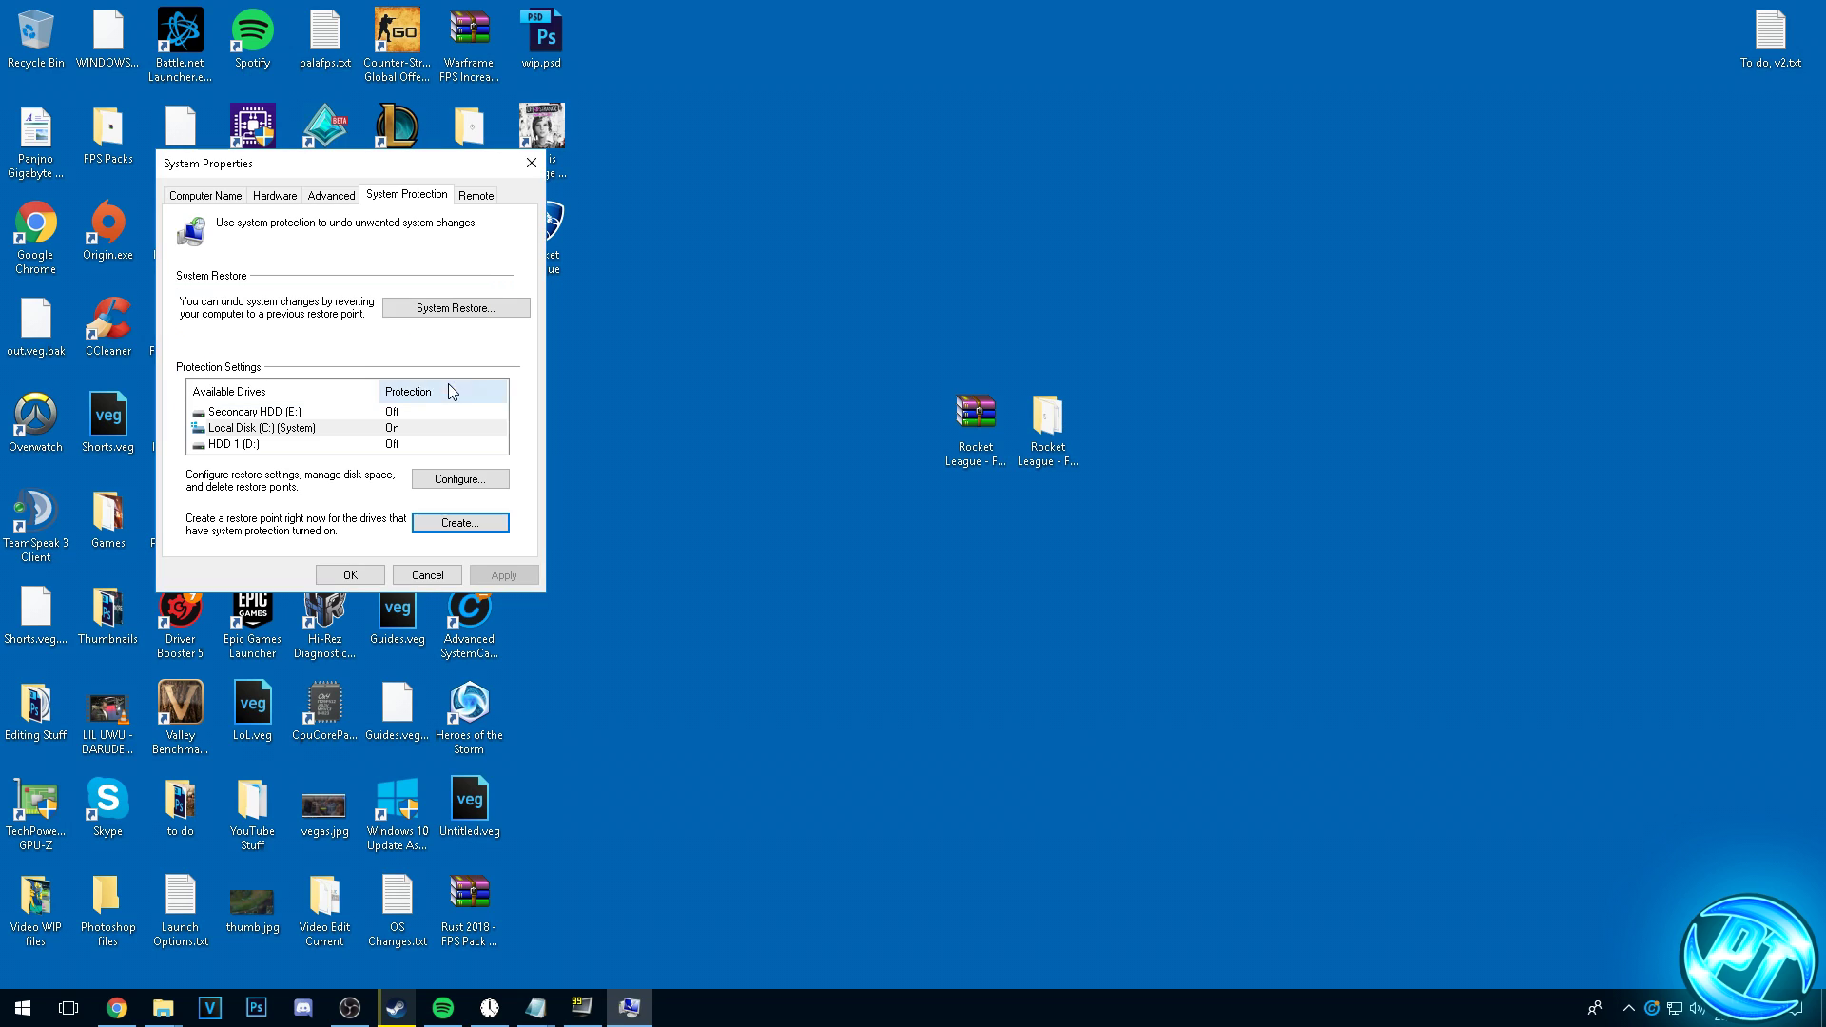
click(354, 575)
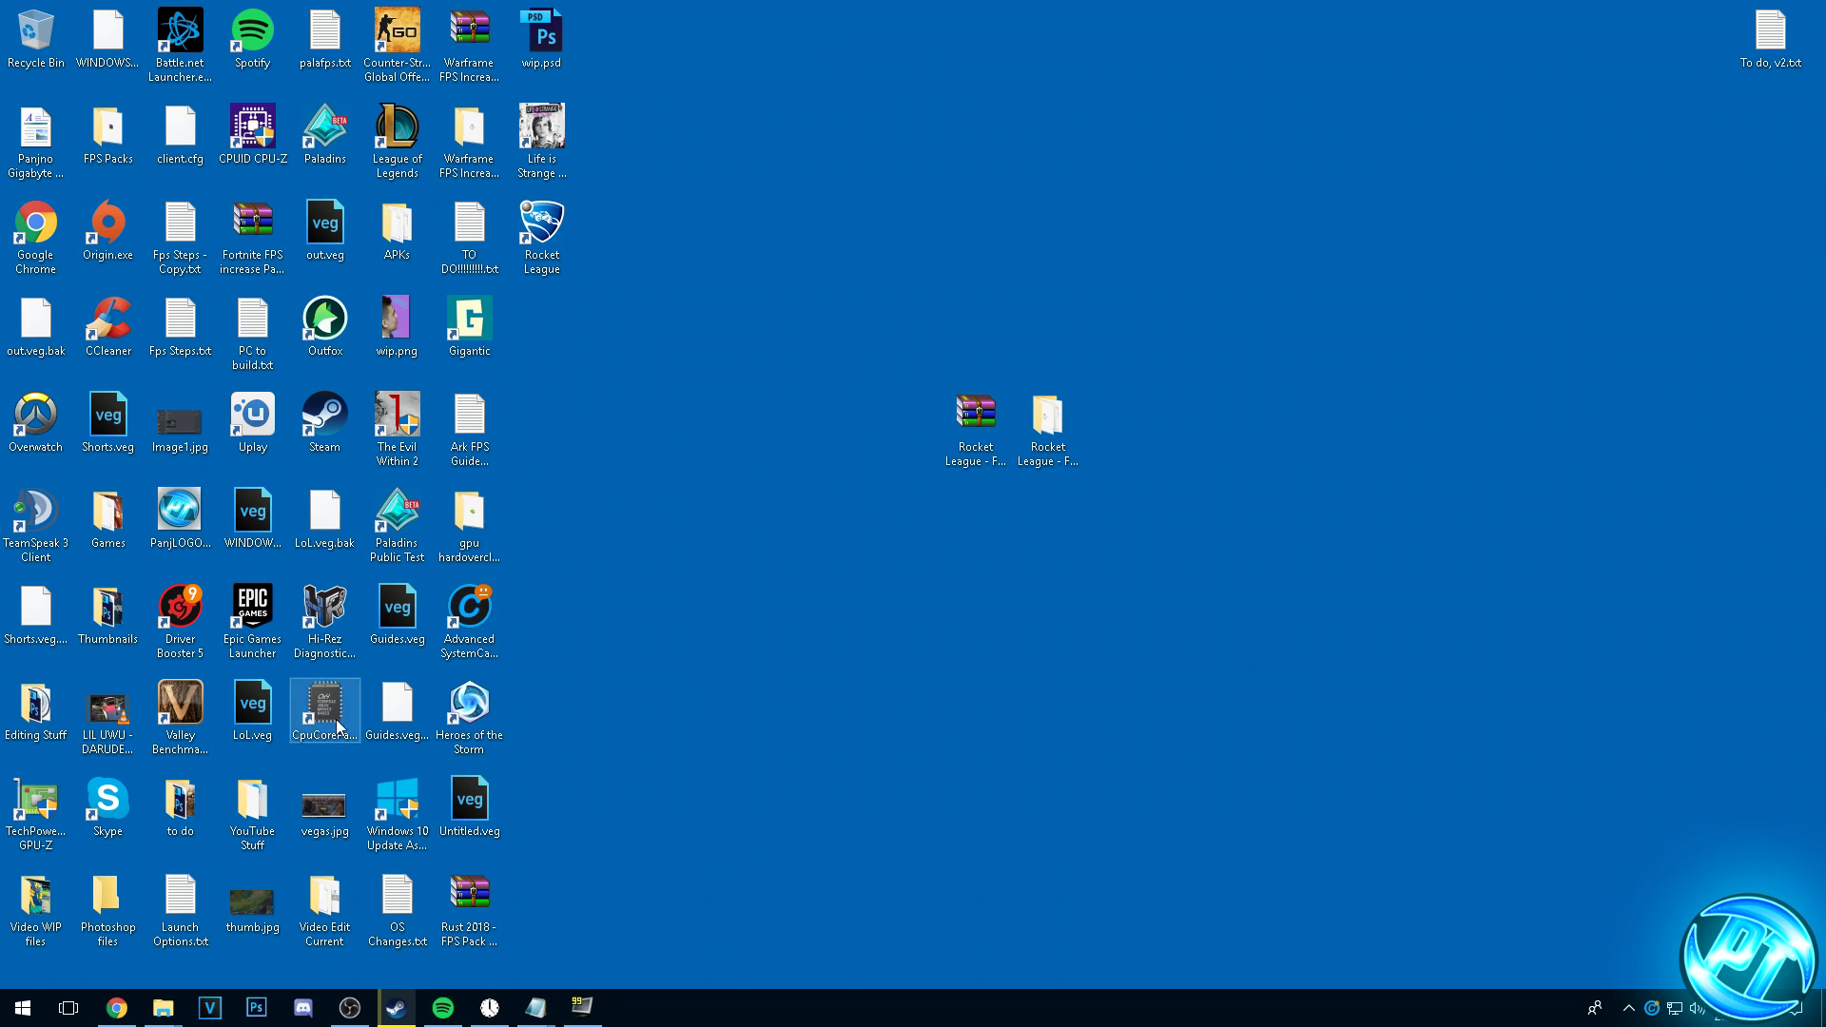
Switch to Chrome and download the Windows 10 Update Assistant from Microsoft's Download Windows 10 page.
click(116, 1007)
click(637, 10)
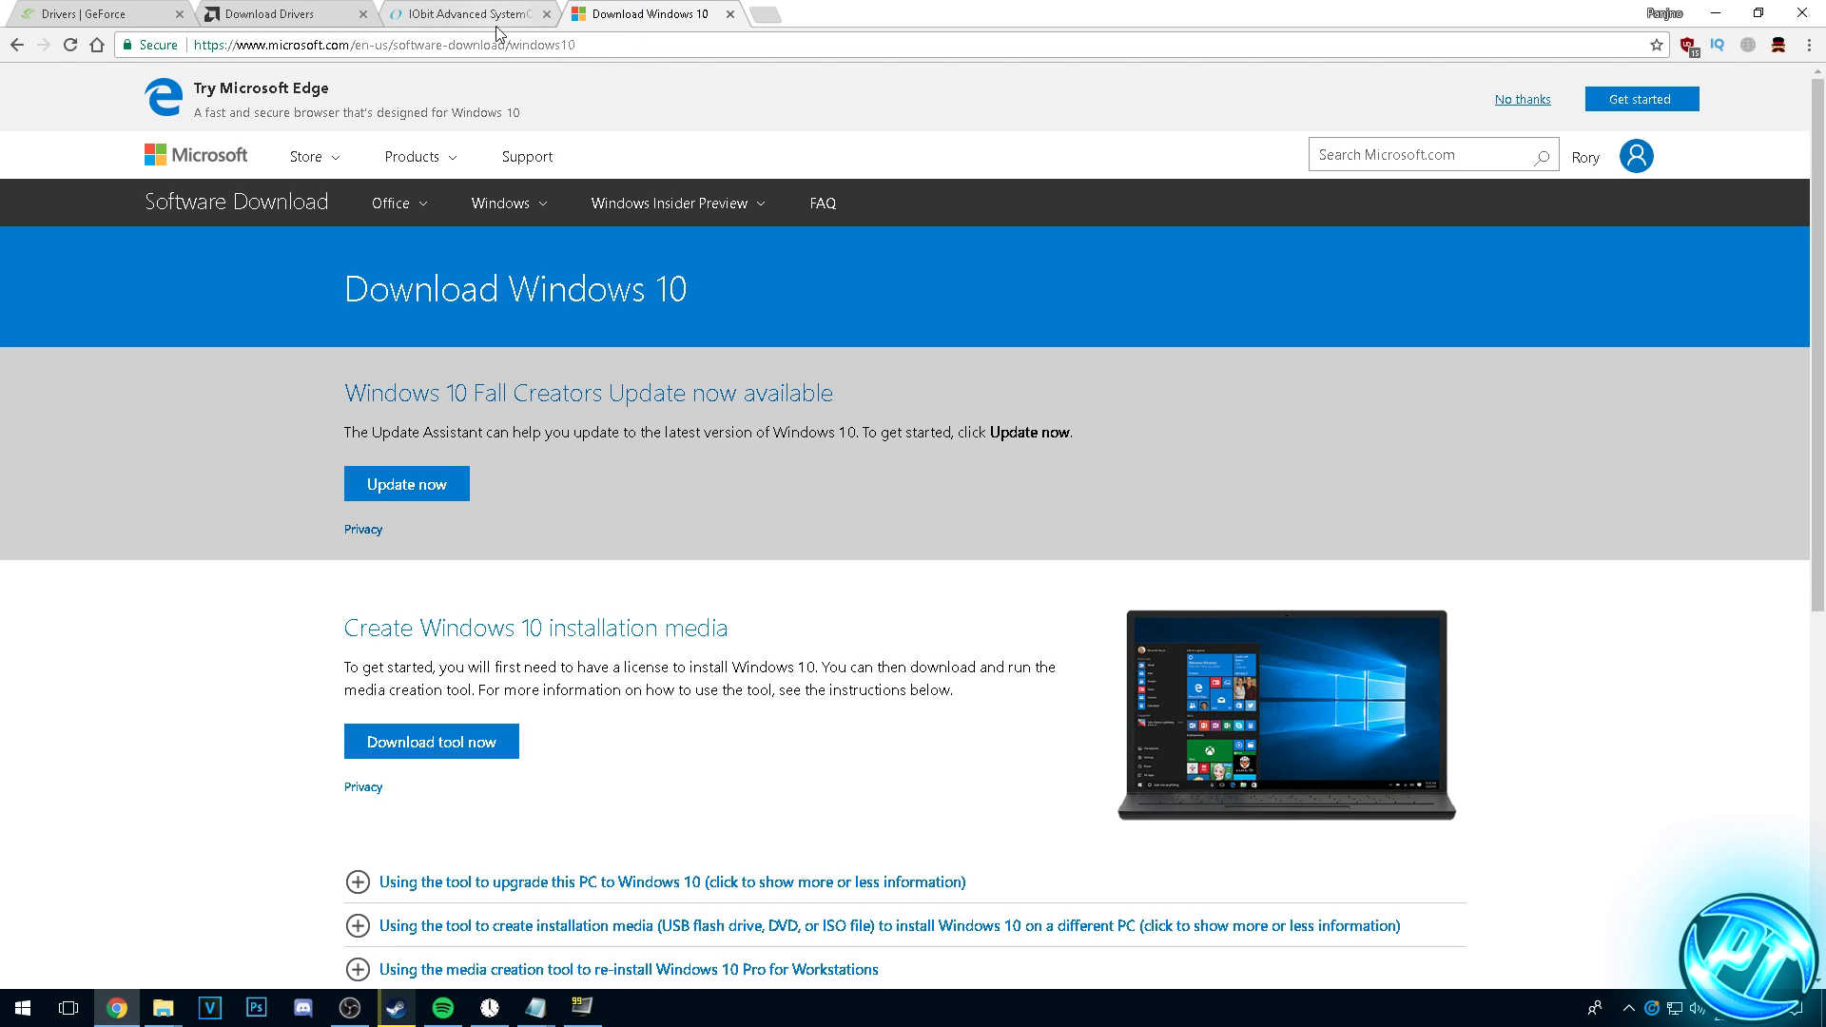
click(428, 485)
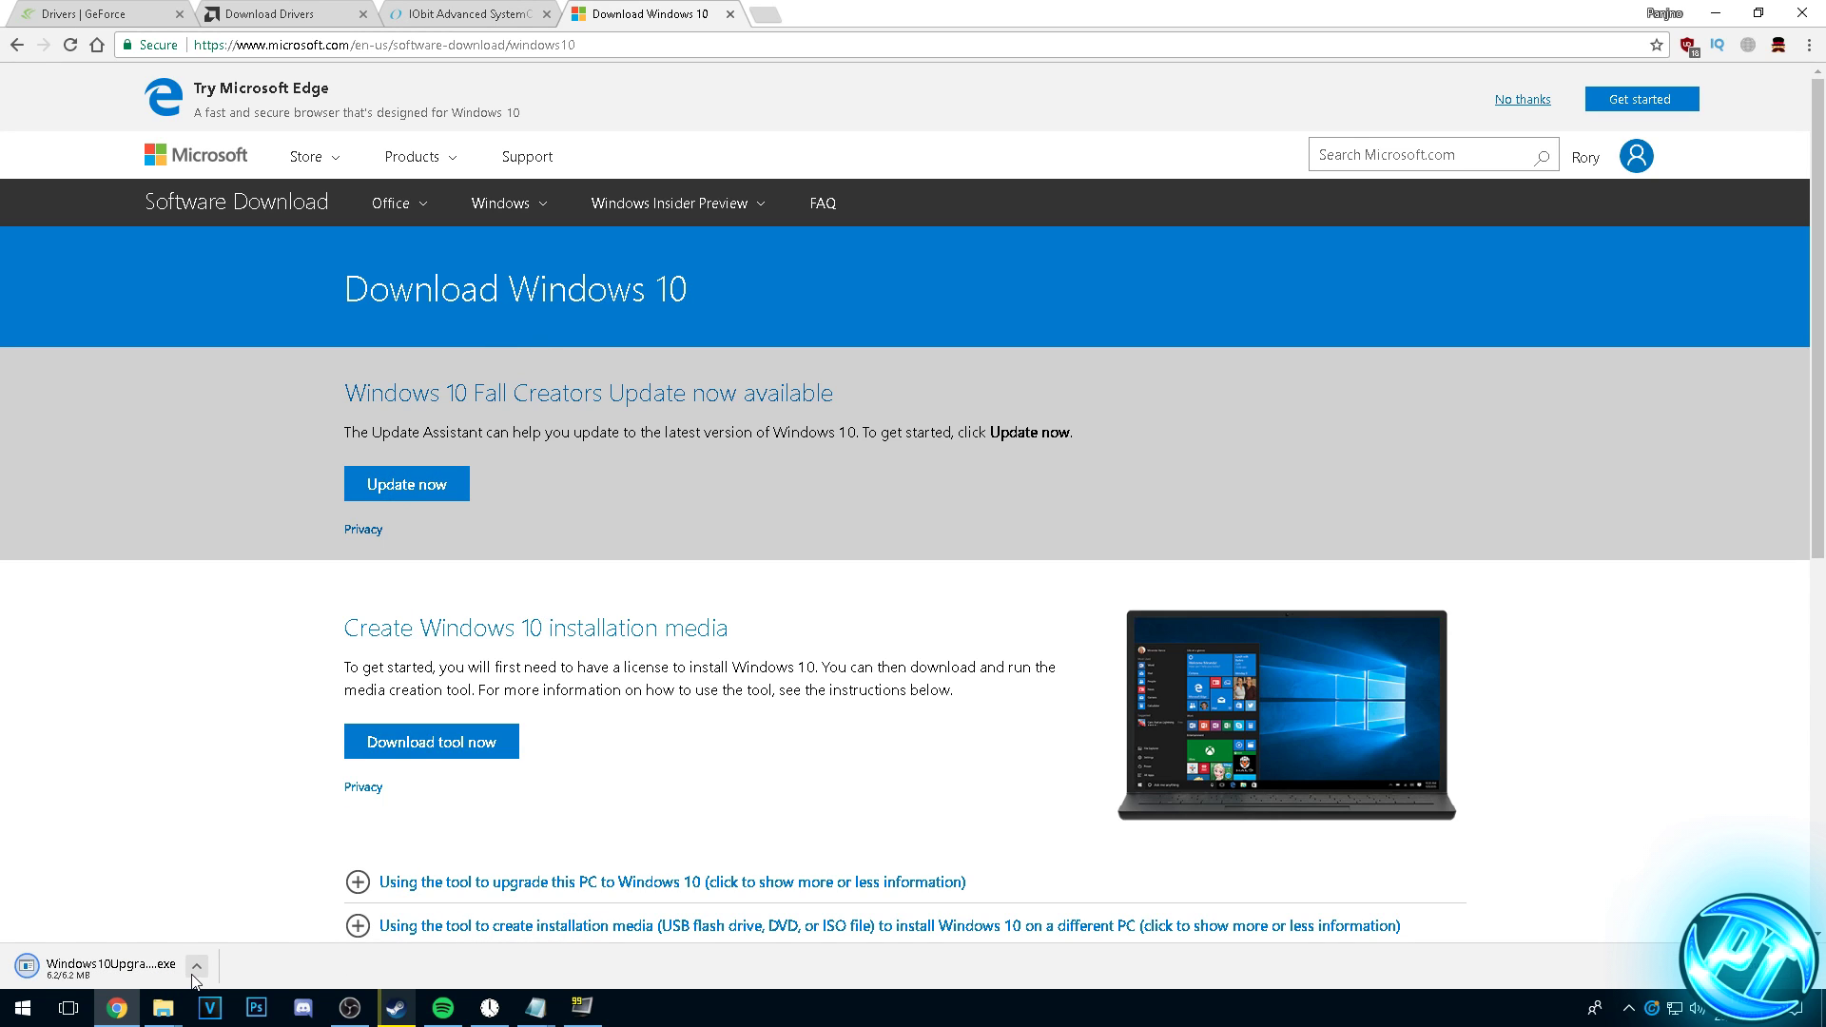
Run the downloaded Windows 10 Update Assistant, exit it, and return to the desktop.
click(196, 966)
click(245, 830)
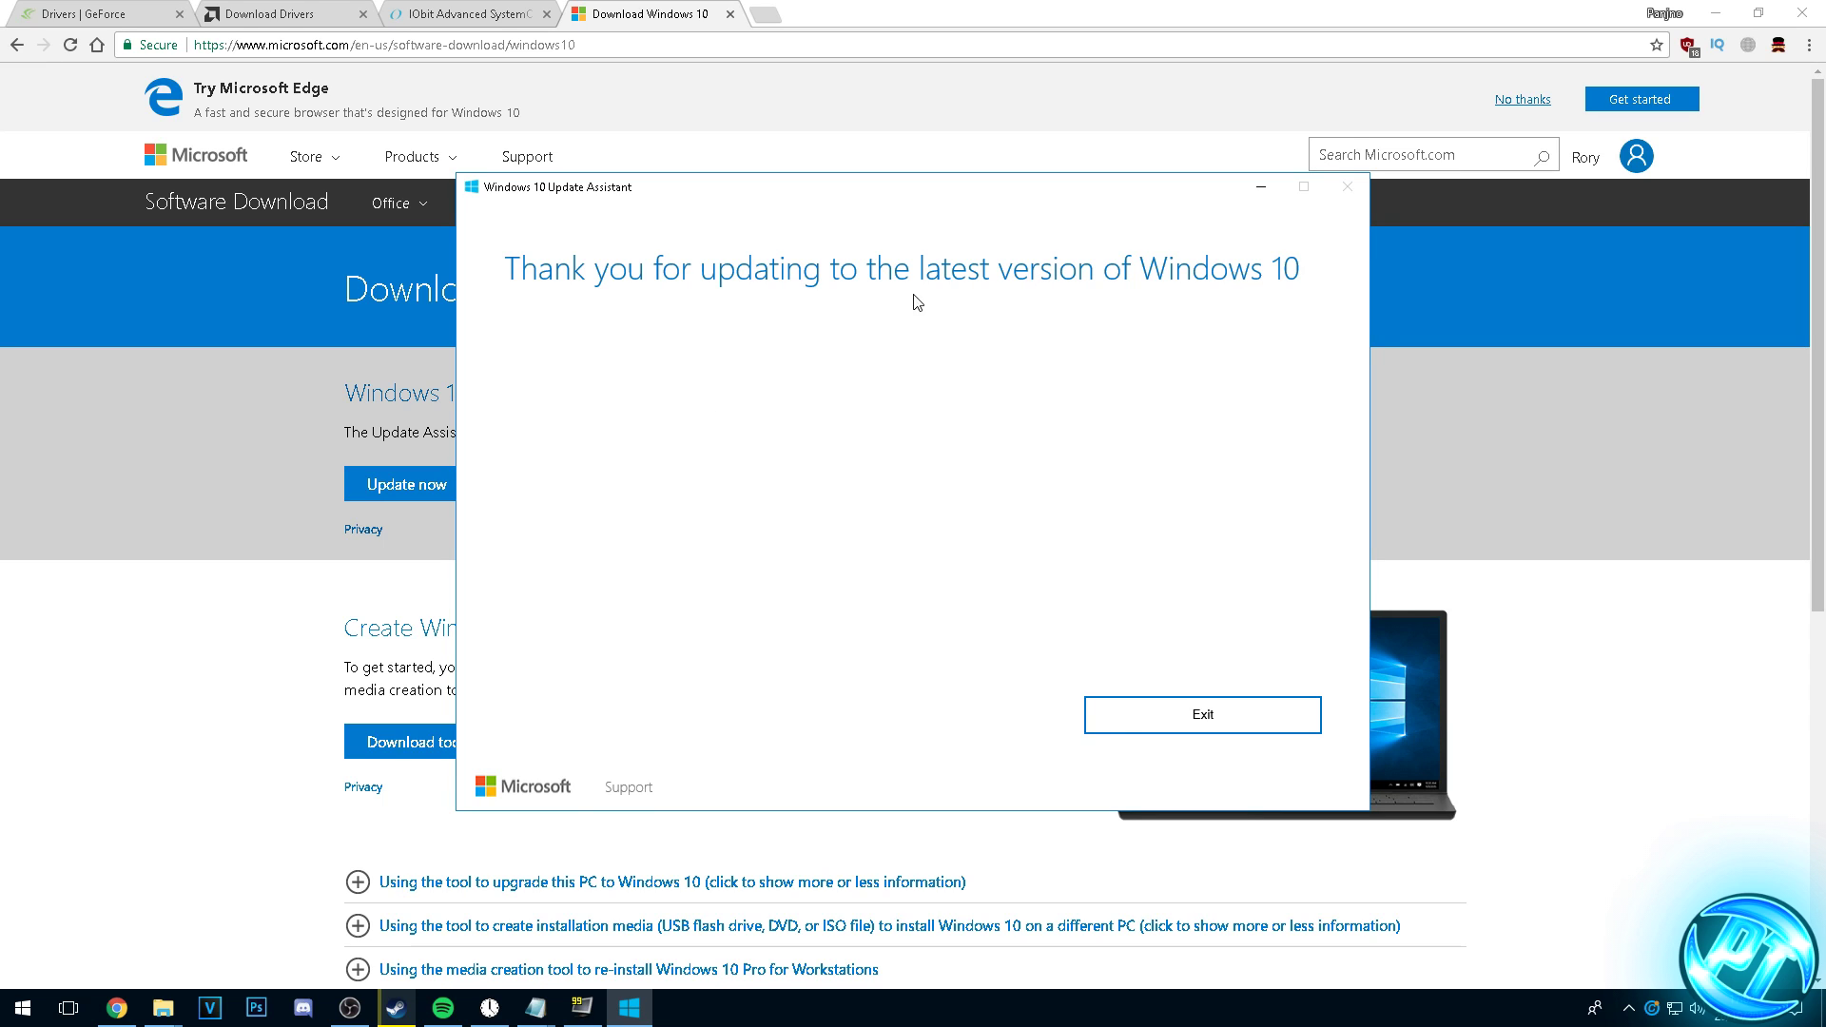
click(1139, 708)
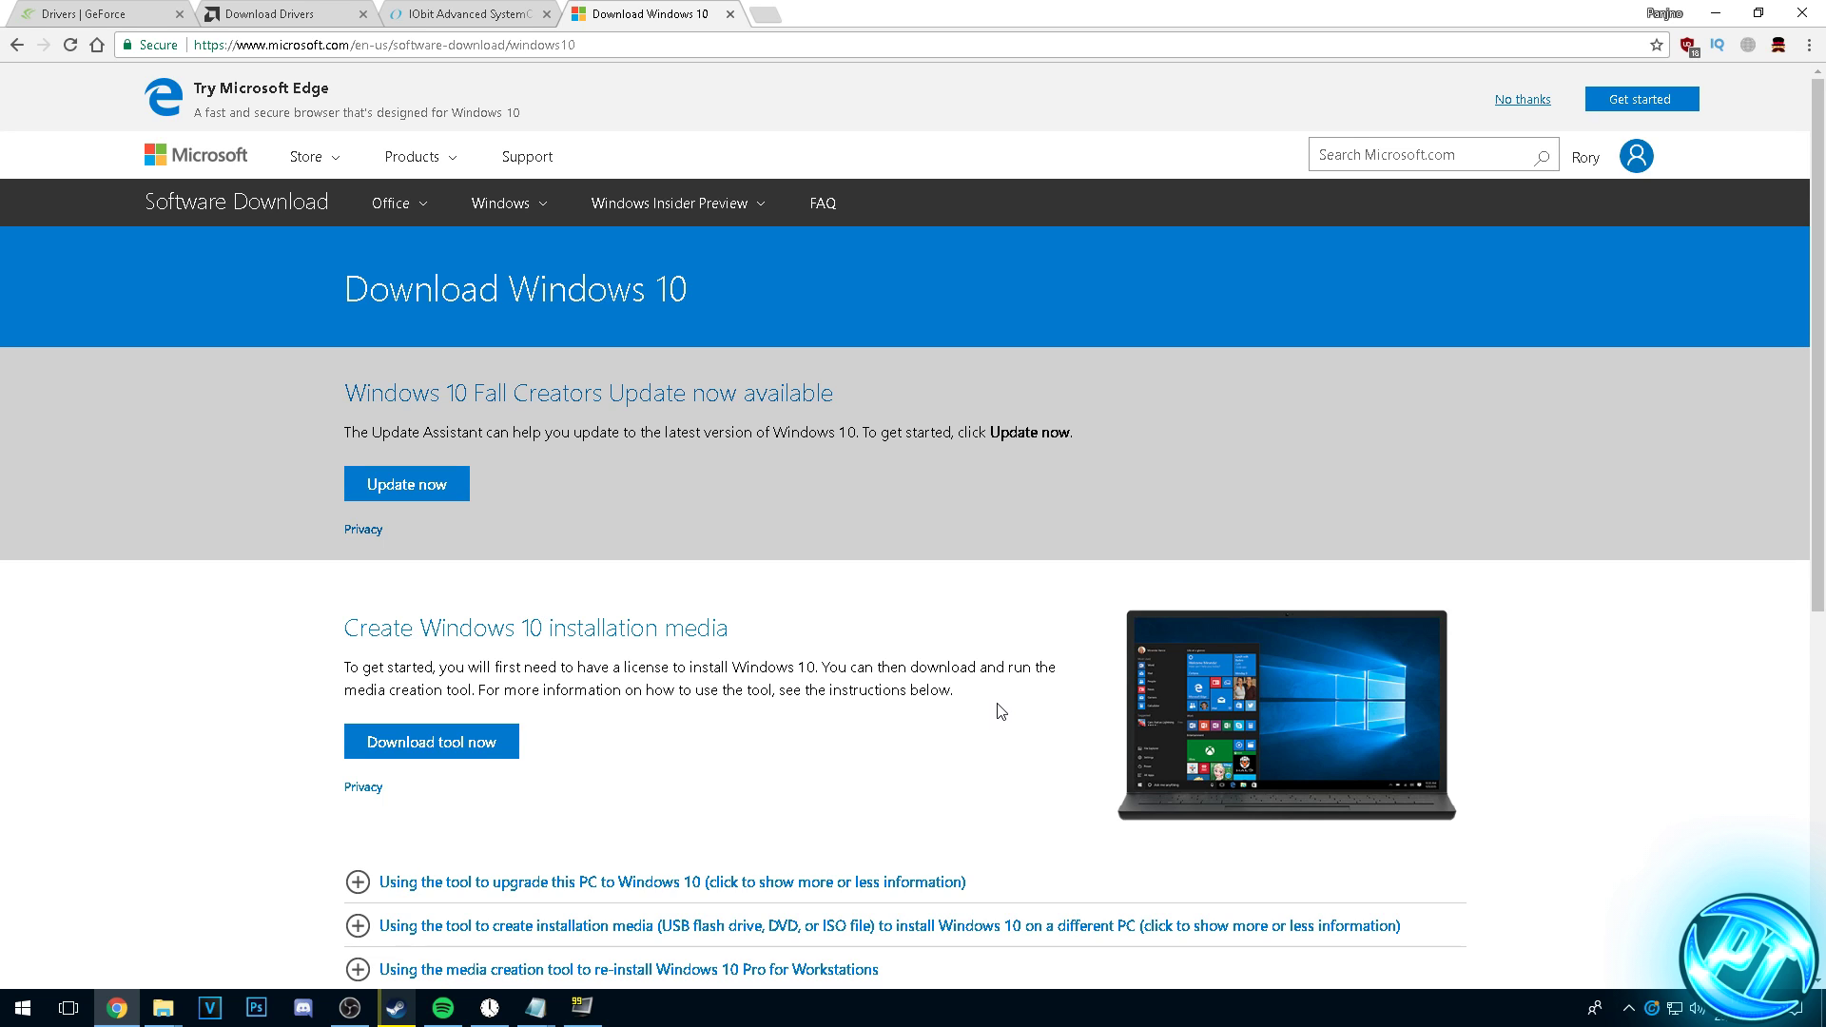
key(super+d)
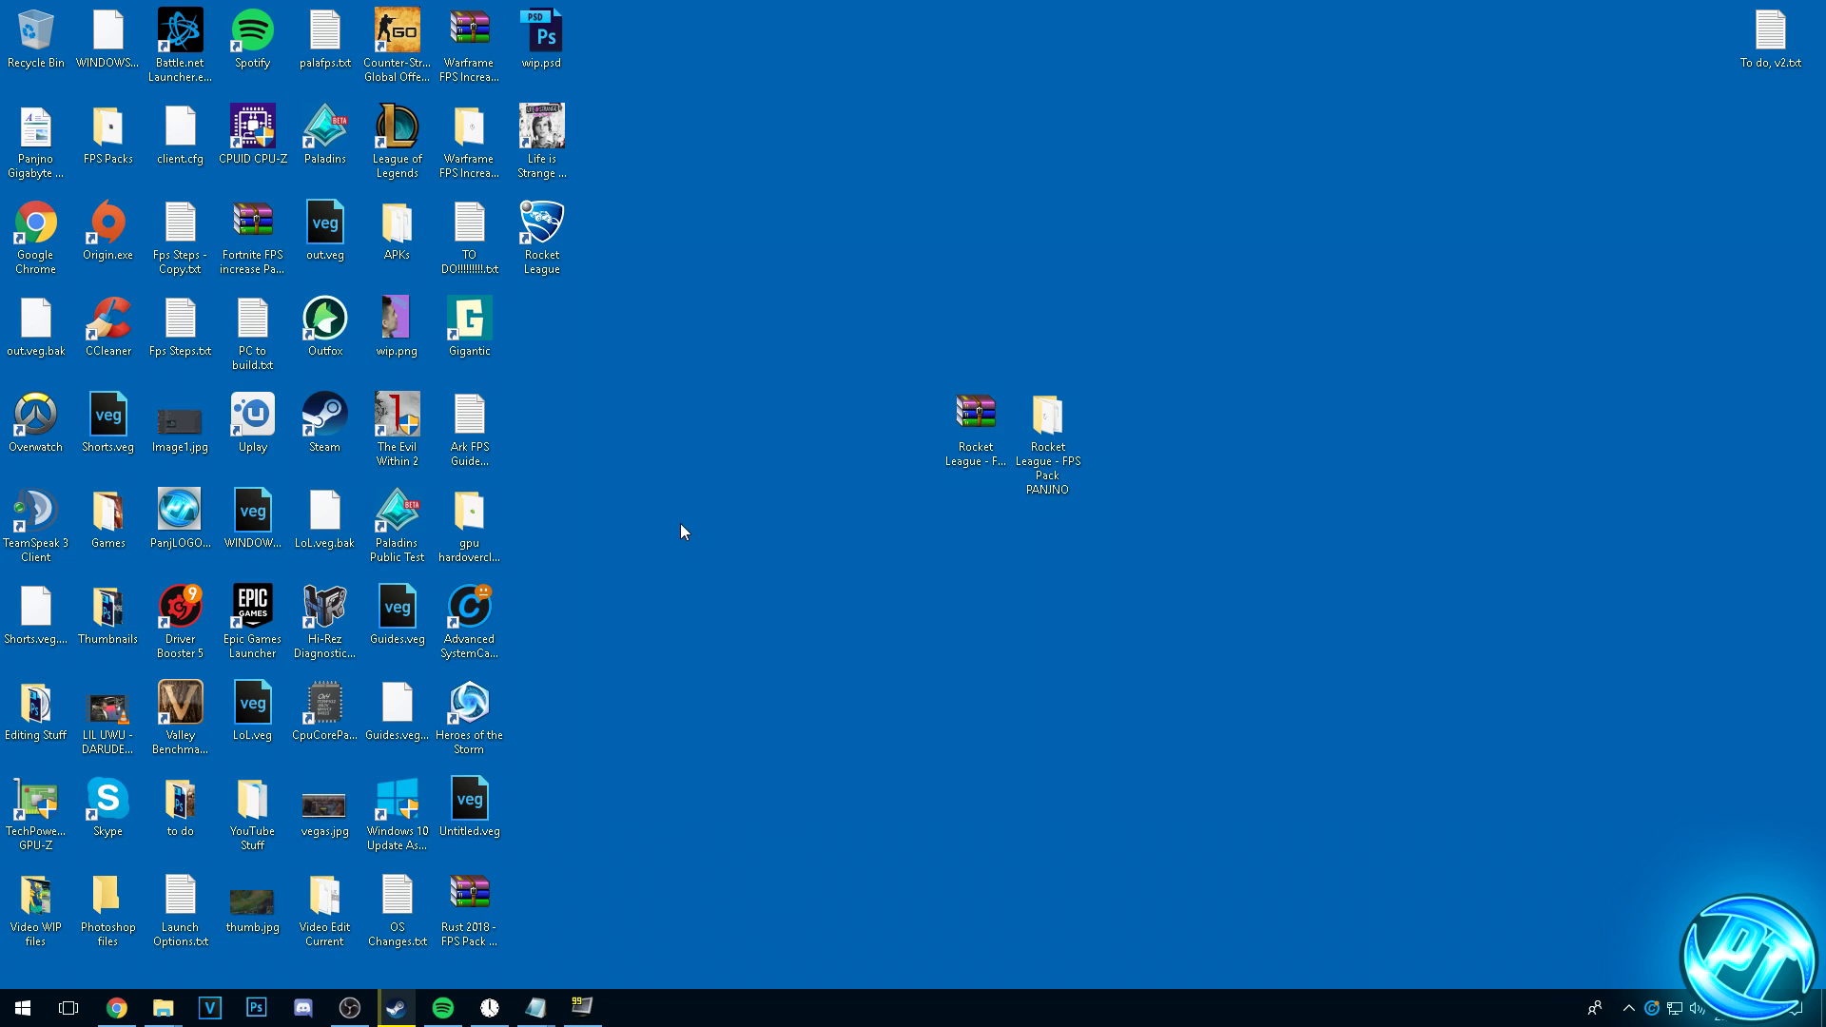
Open the AppData\Roaming folder by searching Windows for %appdata%.
click(23, 1007)
text(%a)
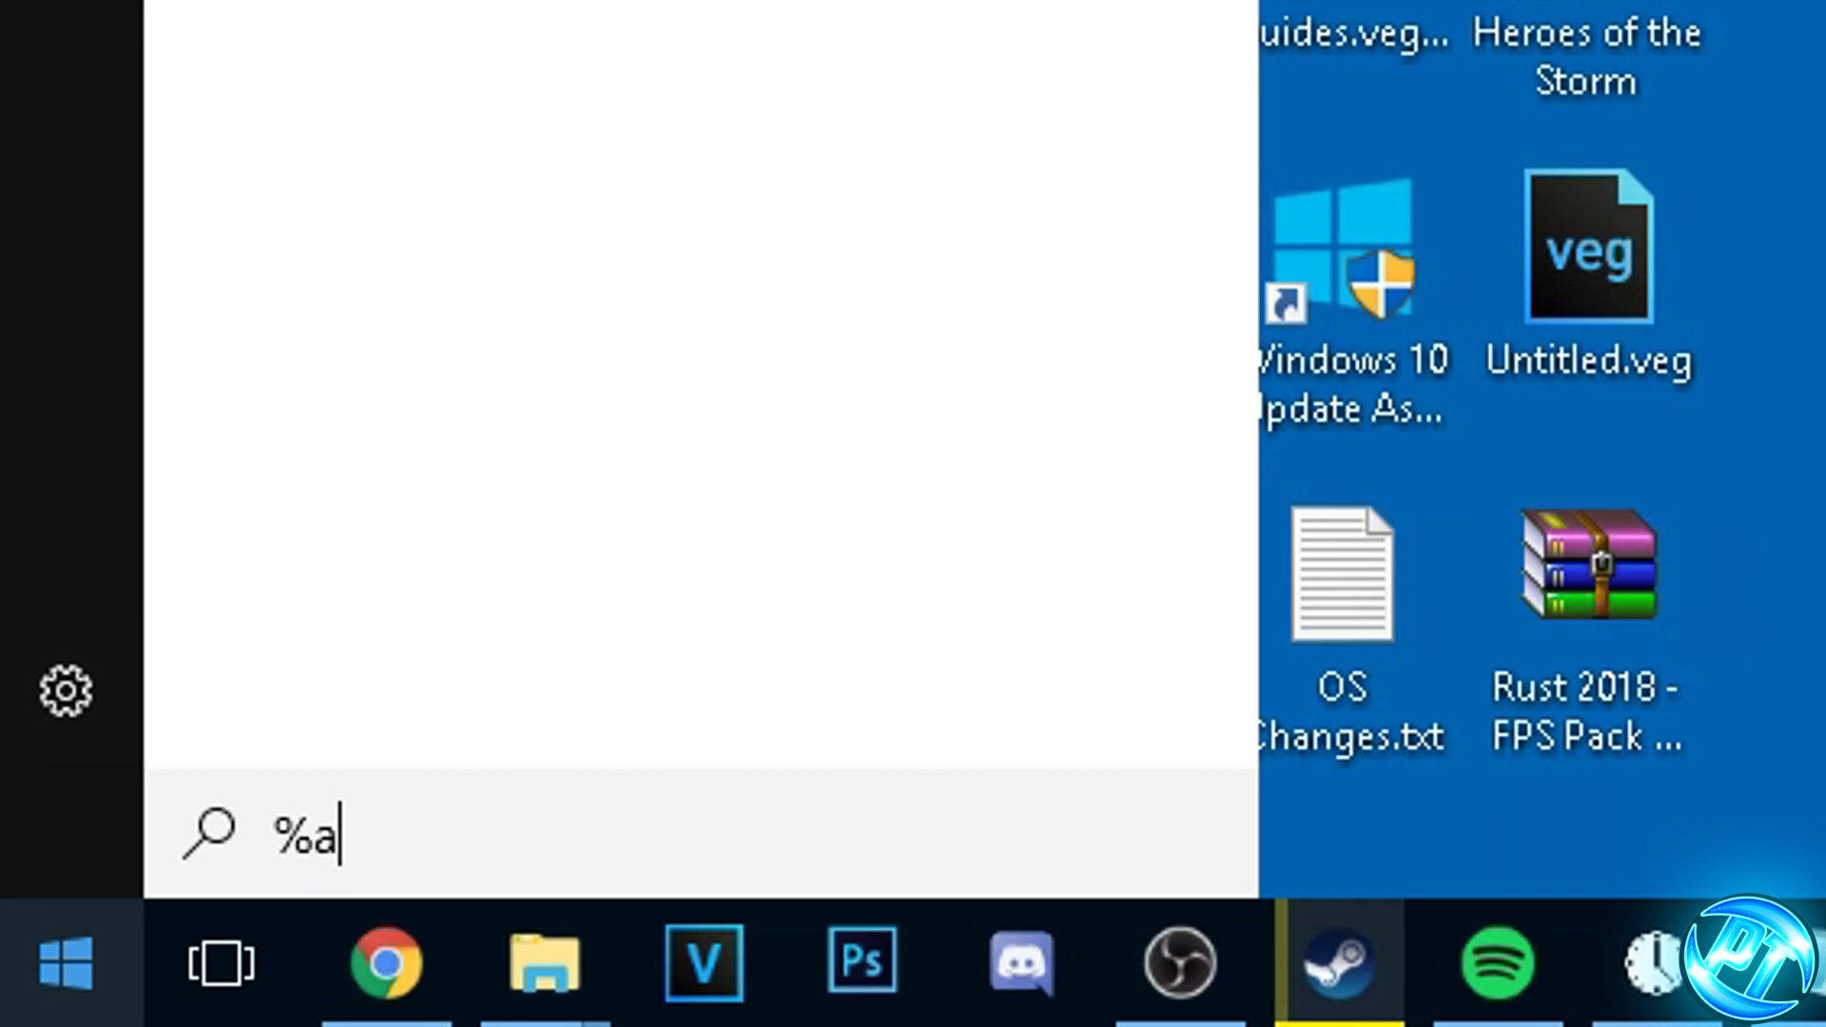
text(ppdata%)
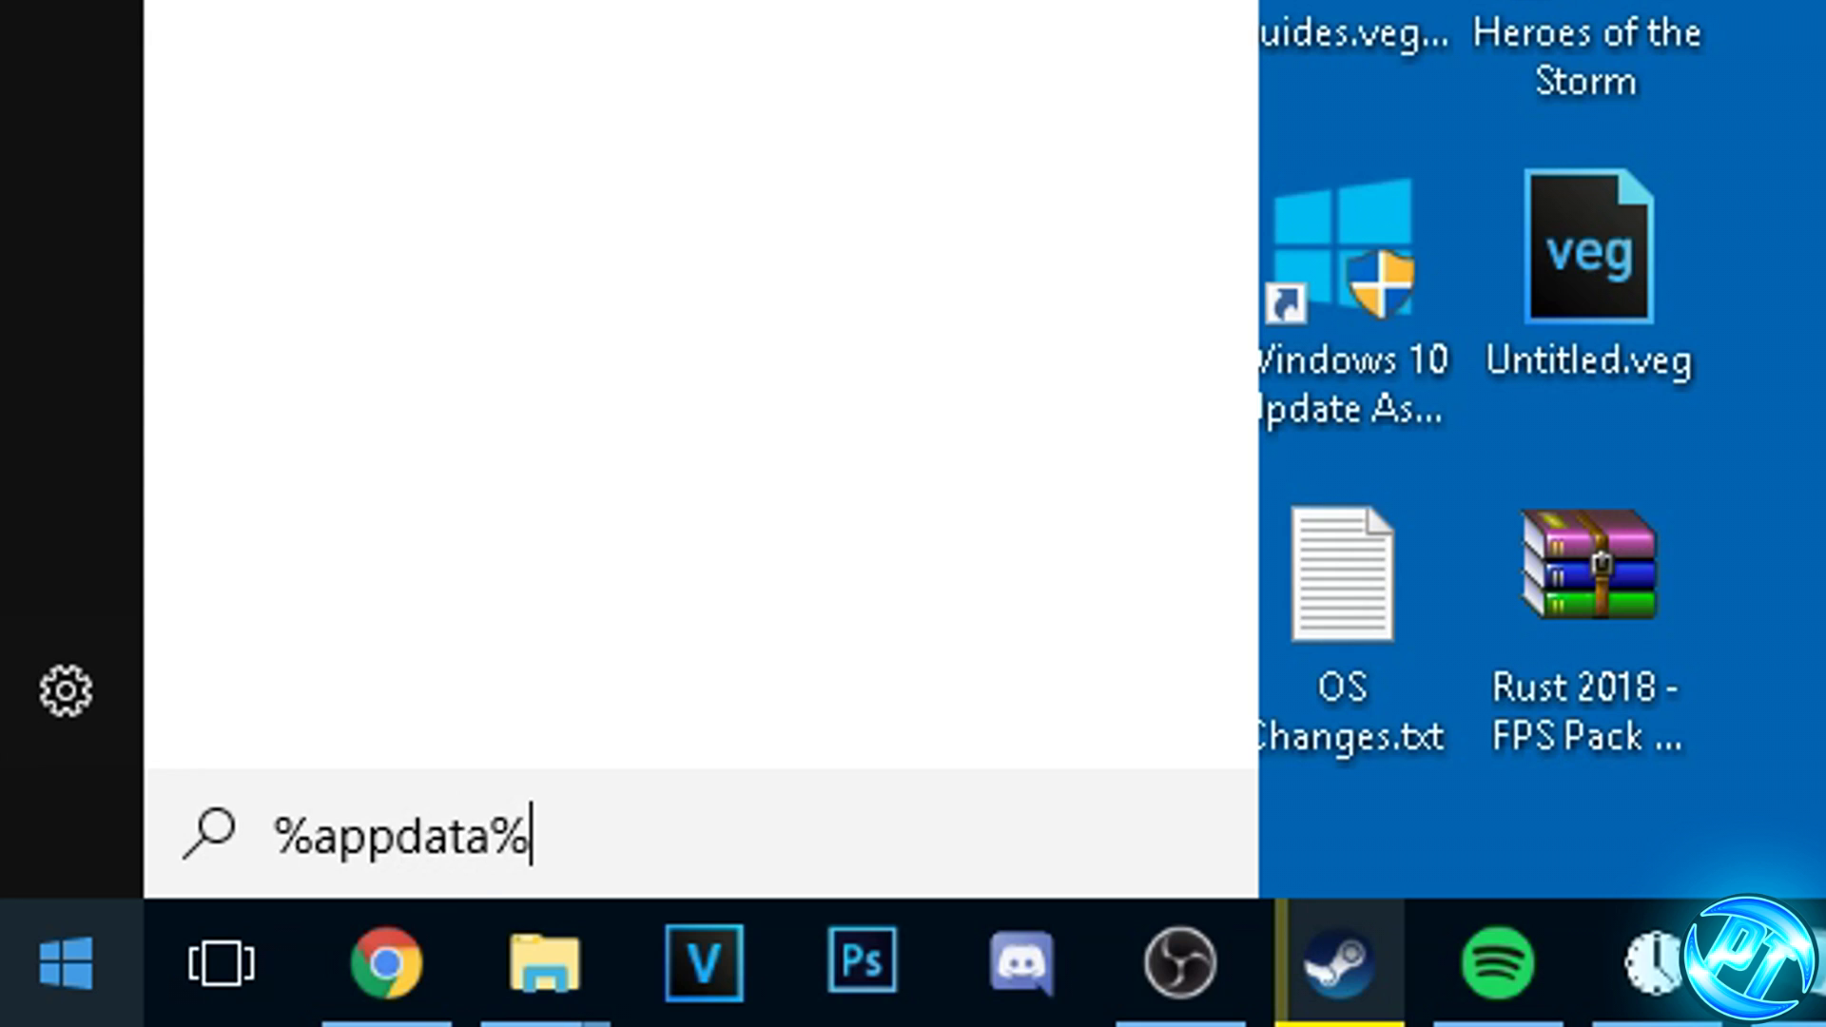
key(Return)
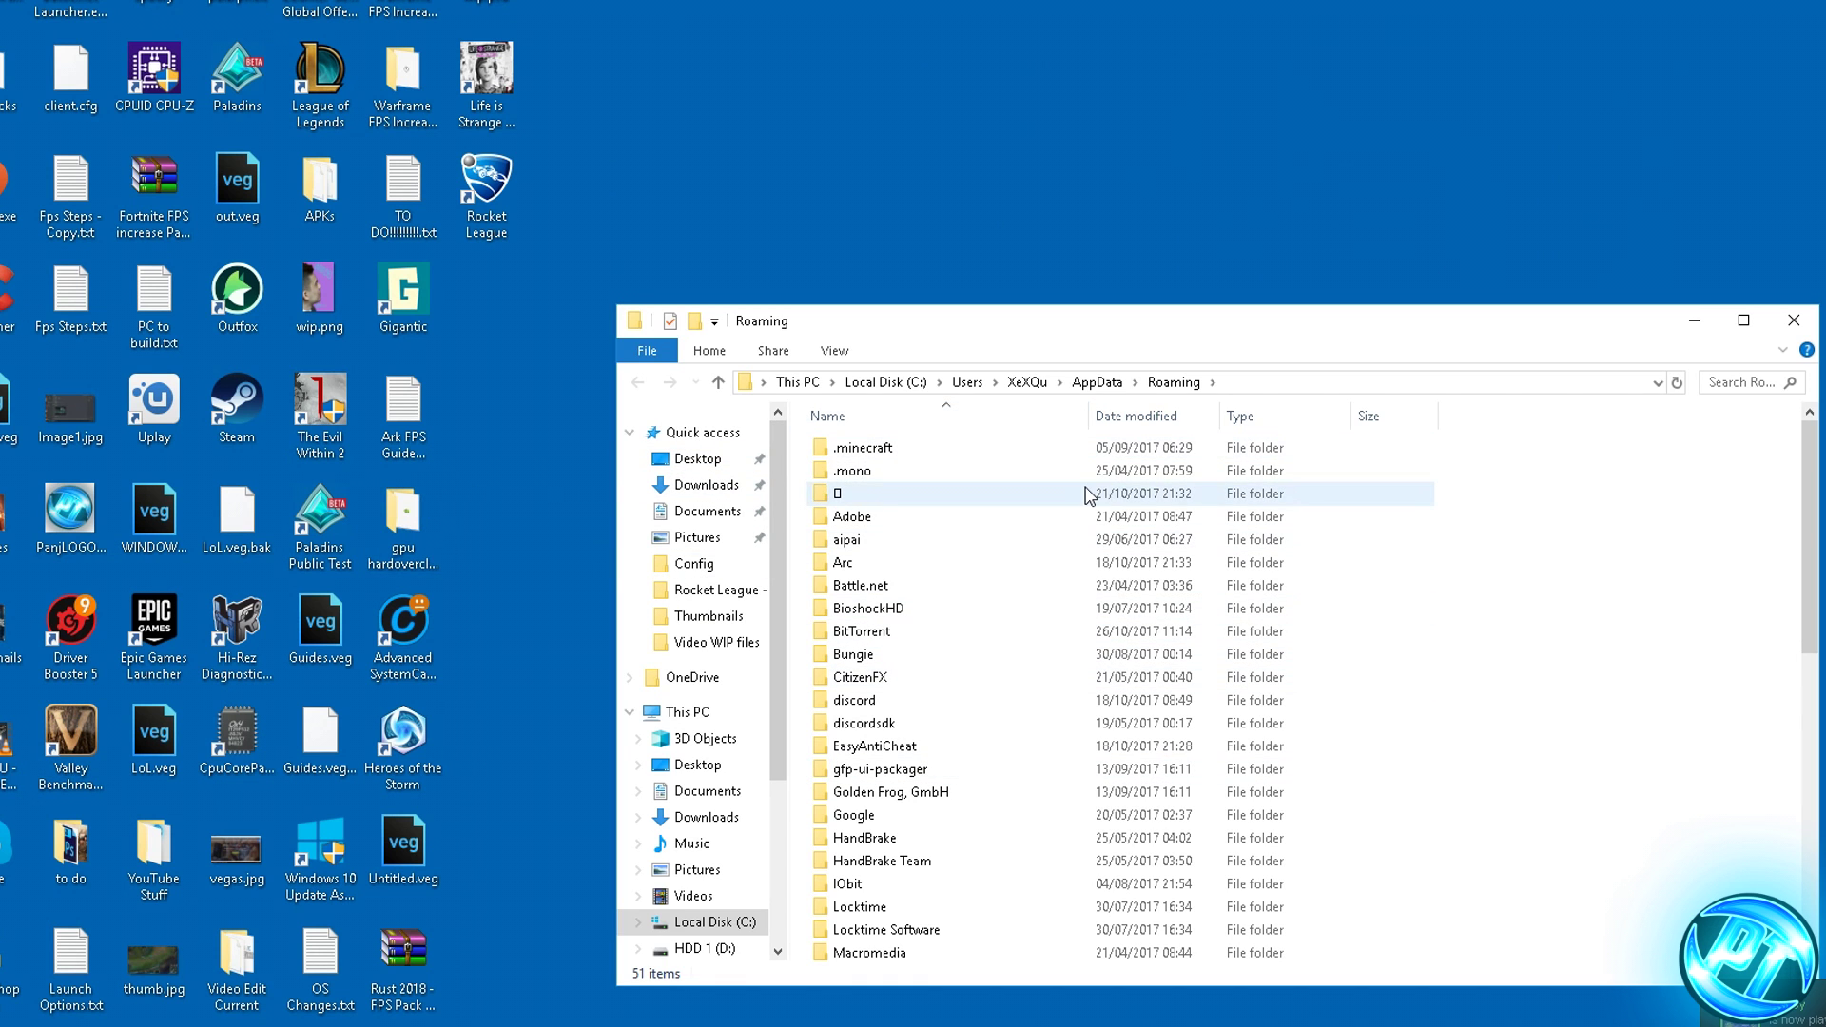
Go from Roaming up to AppData and open the Temp folder inside Local.
click(1099, 384)
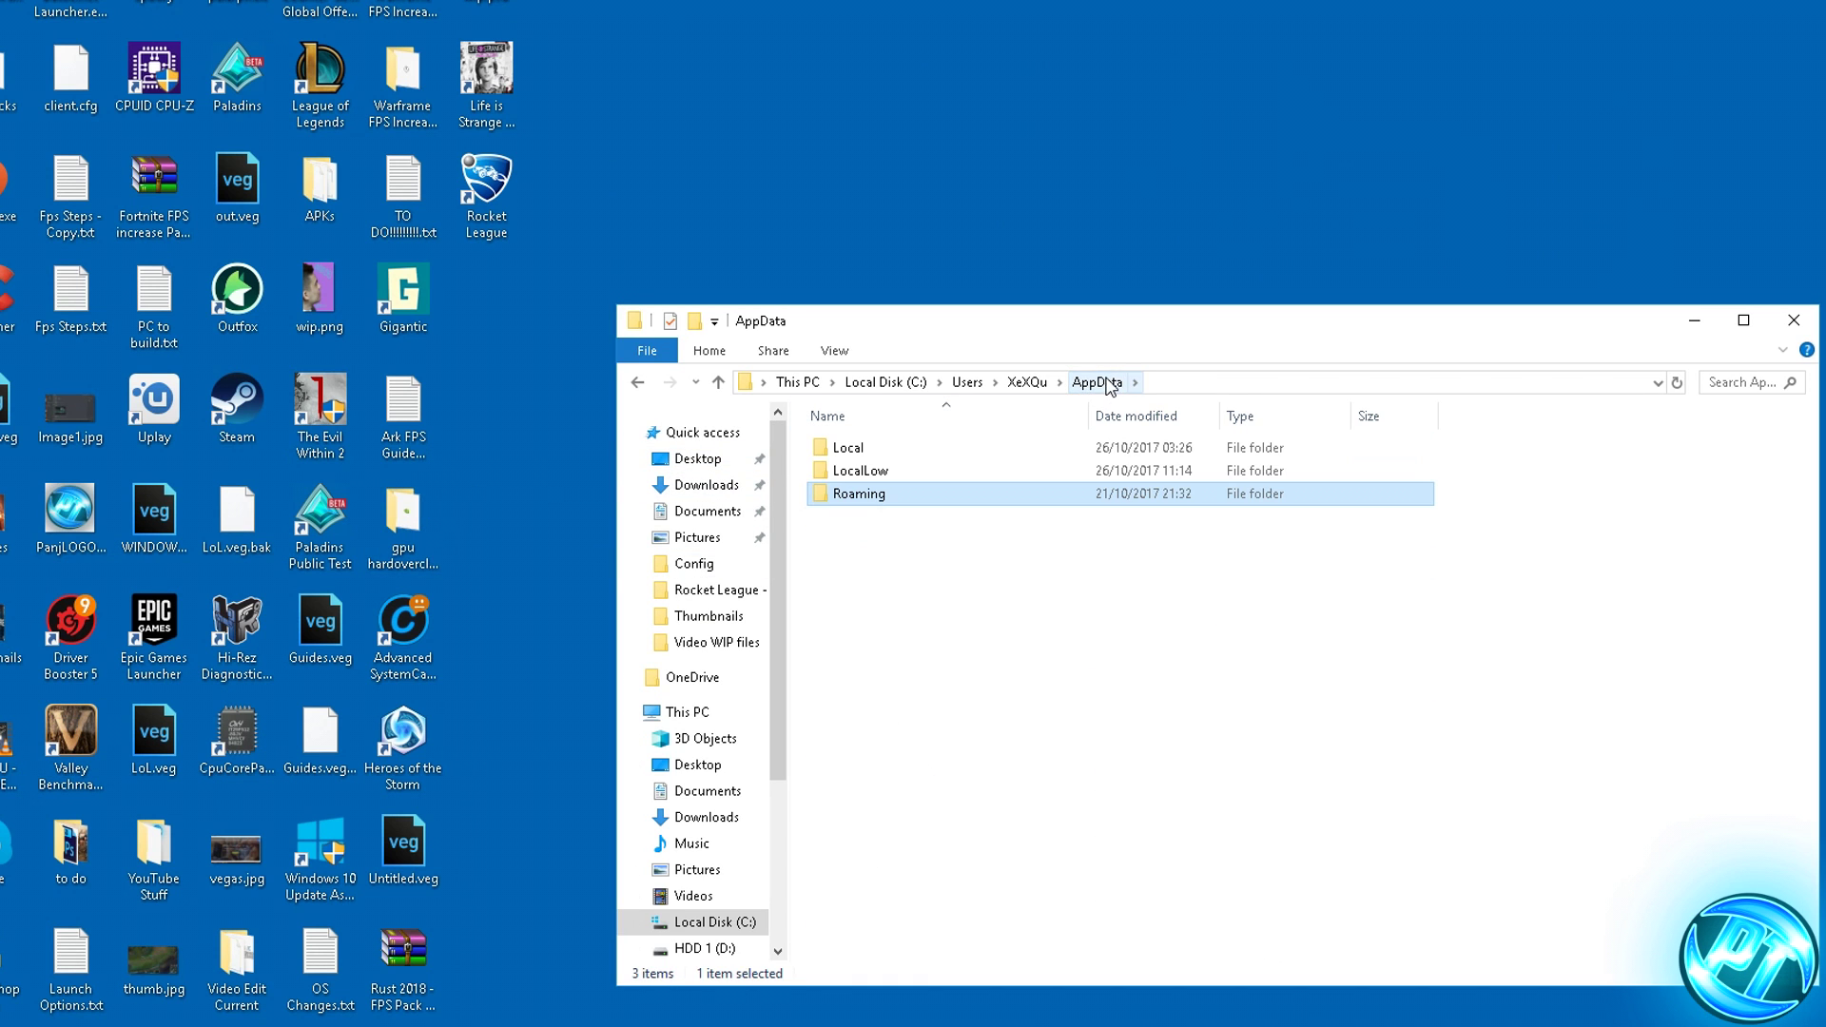
double_click(862, 449)
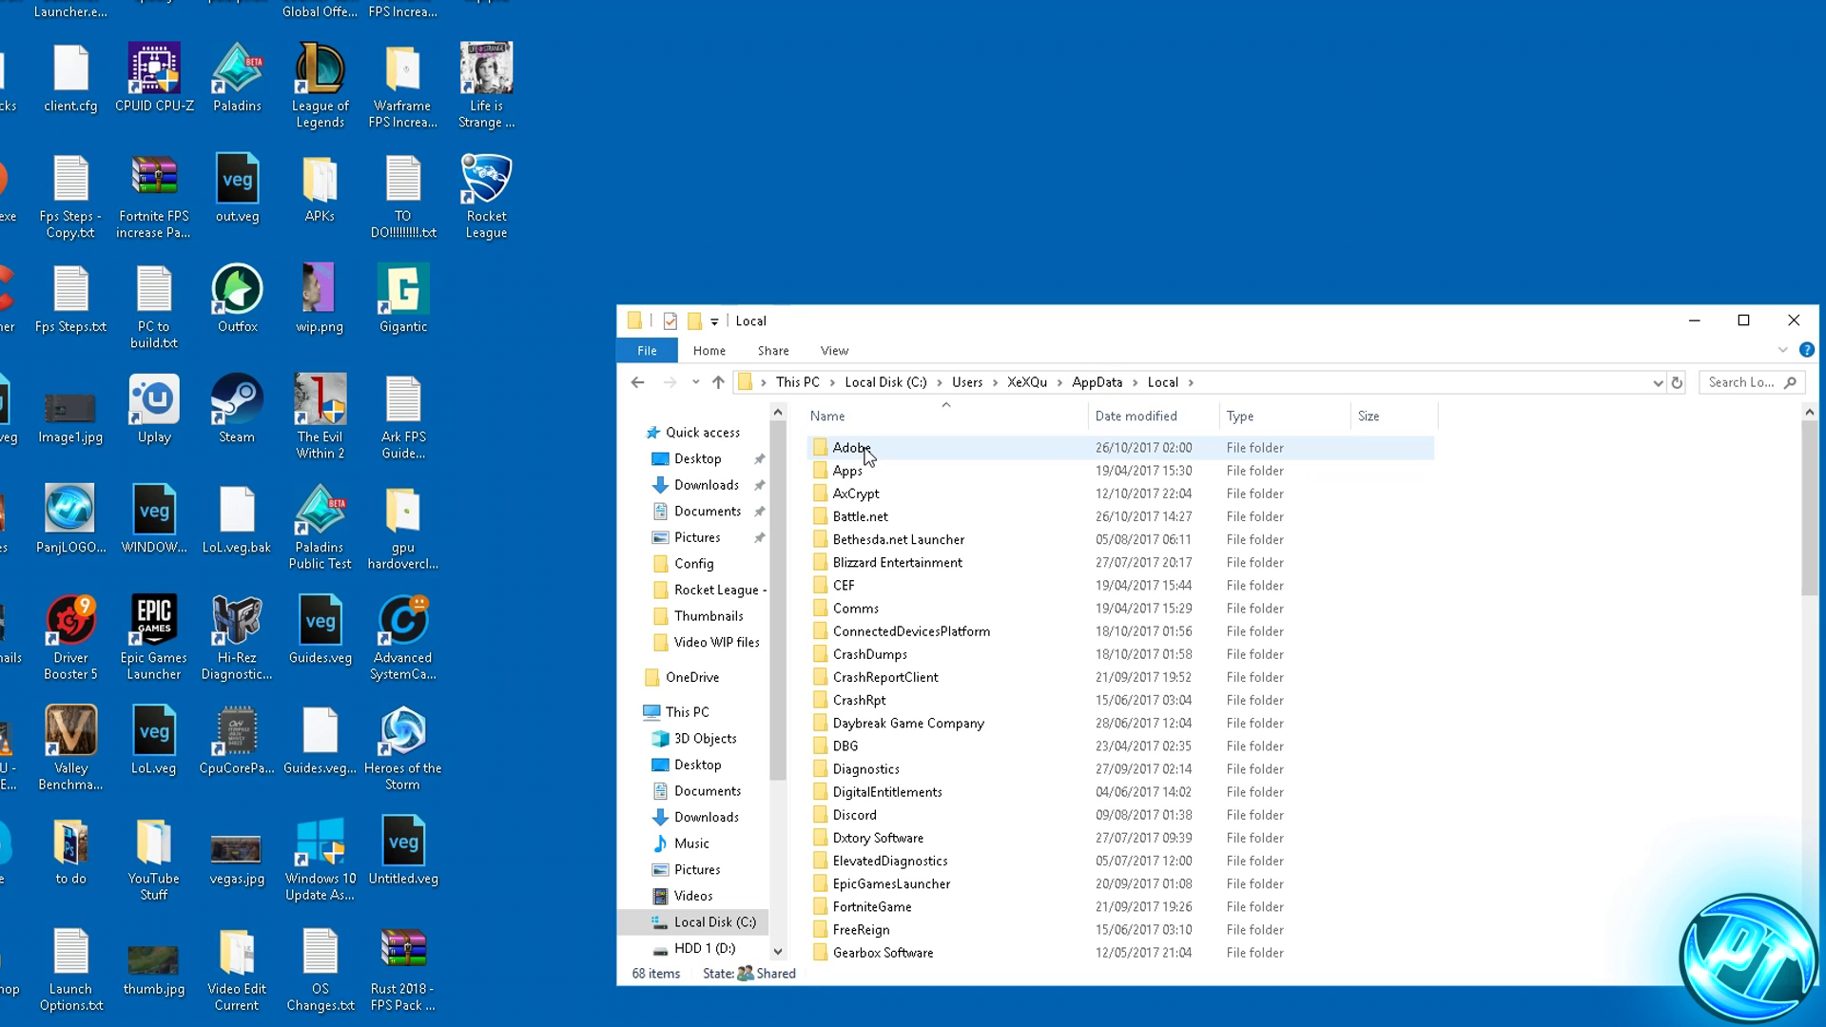
scroll(942, 623, down, 10)
scroll(941, 623, down, 5)
click(862, 649)
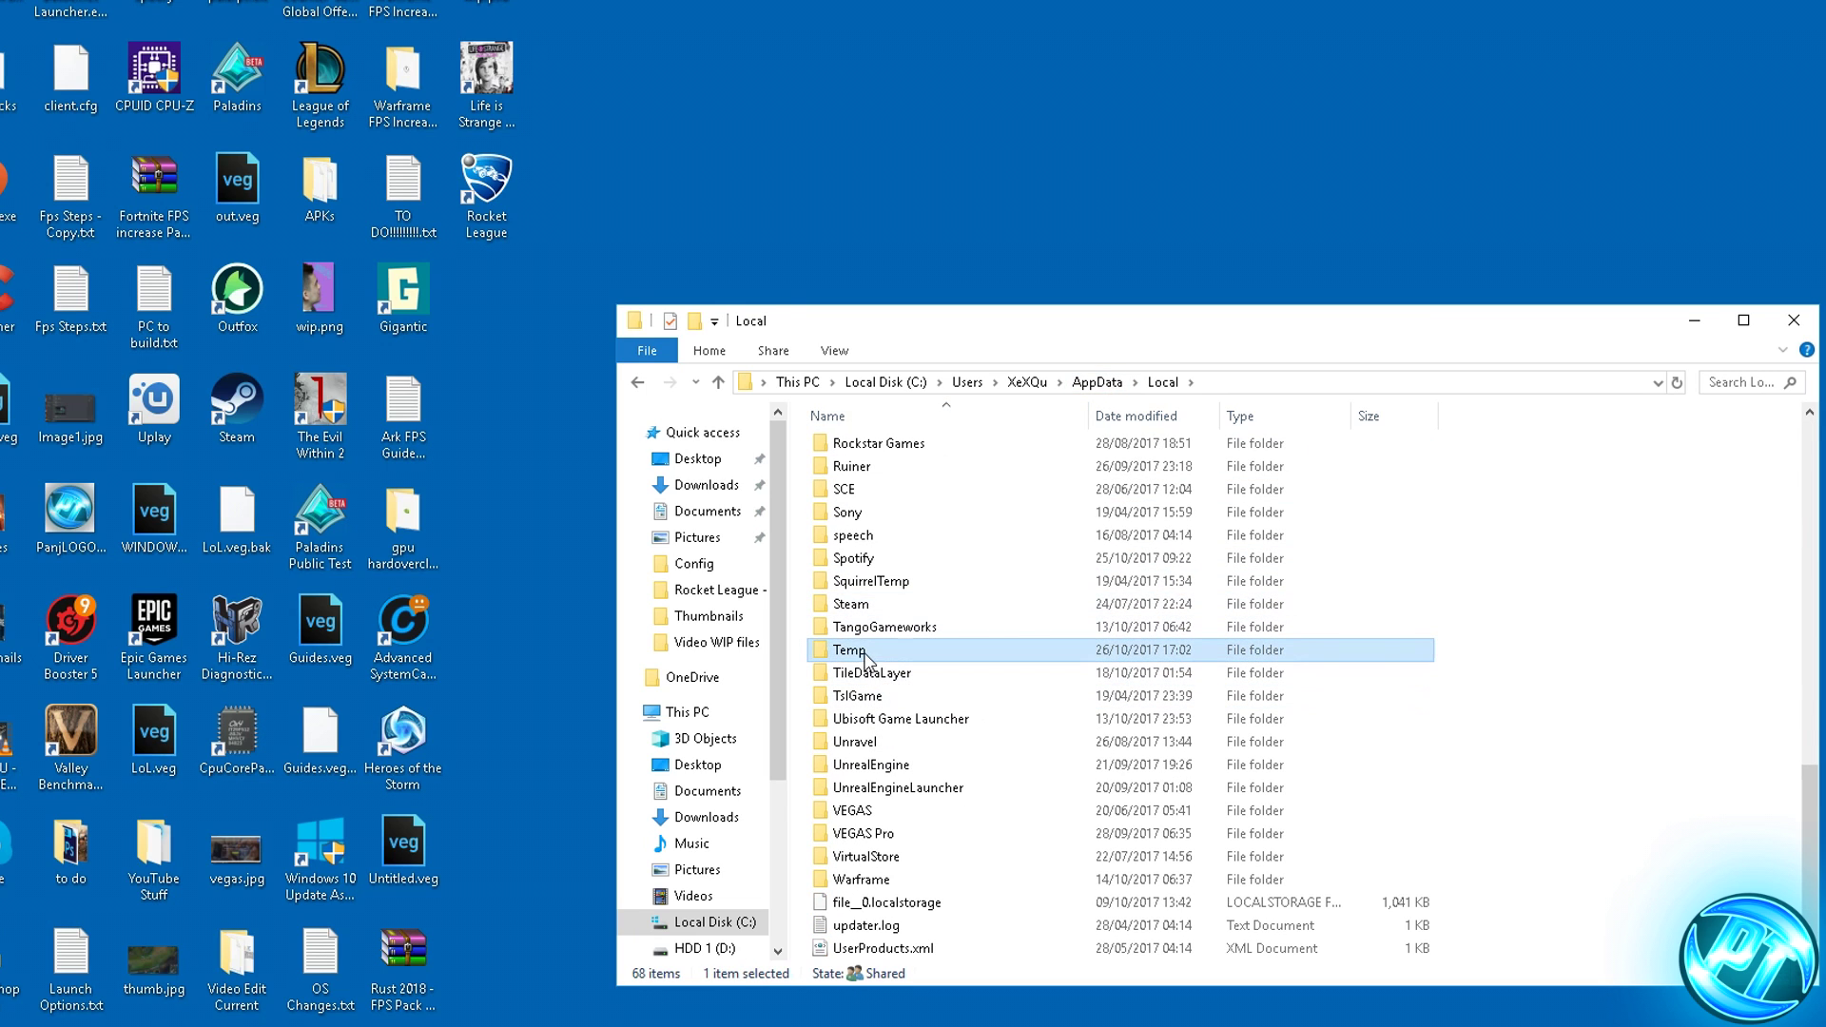
double_click(862, 649)
Delete all items in the Temp folder to the Recycle Bin, skipping every file or folder that is in use.
drag(899, 323, 699, 98)
drag(601, 217, 728, 945)
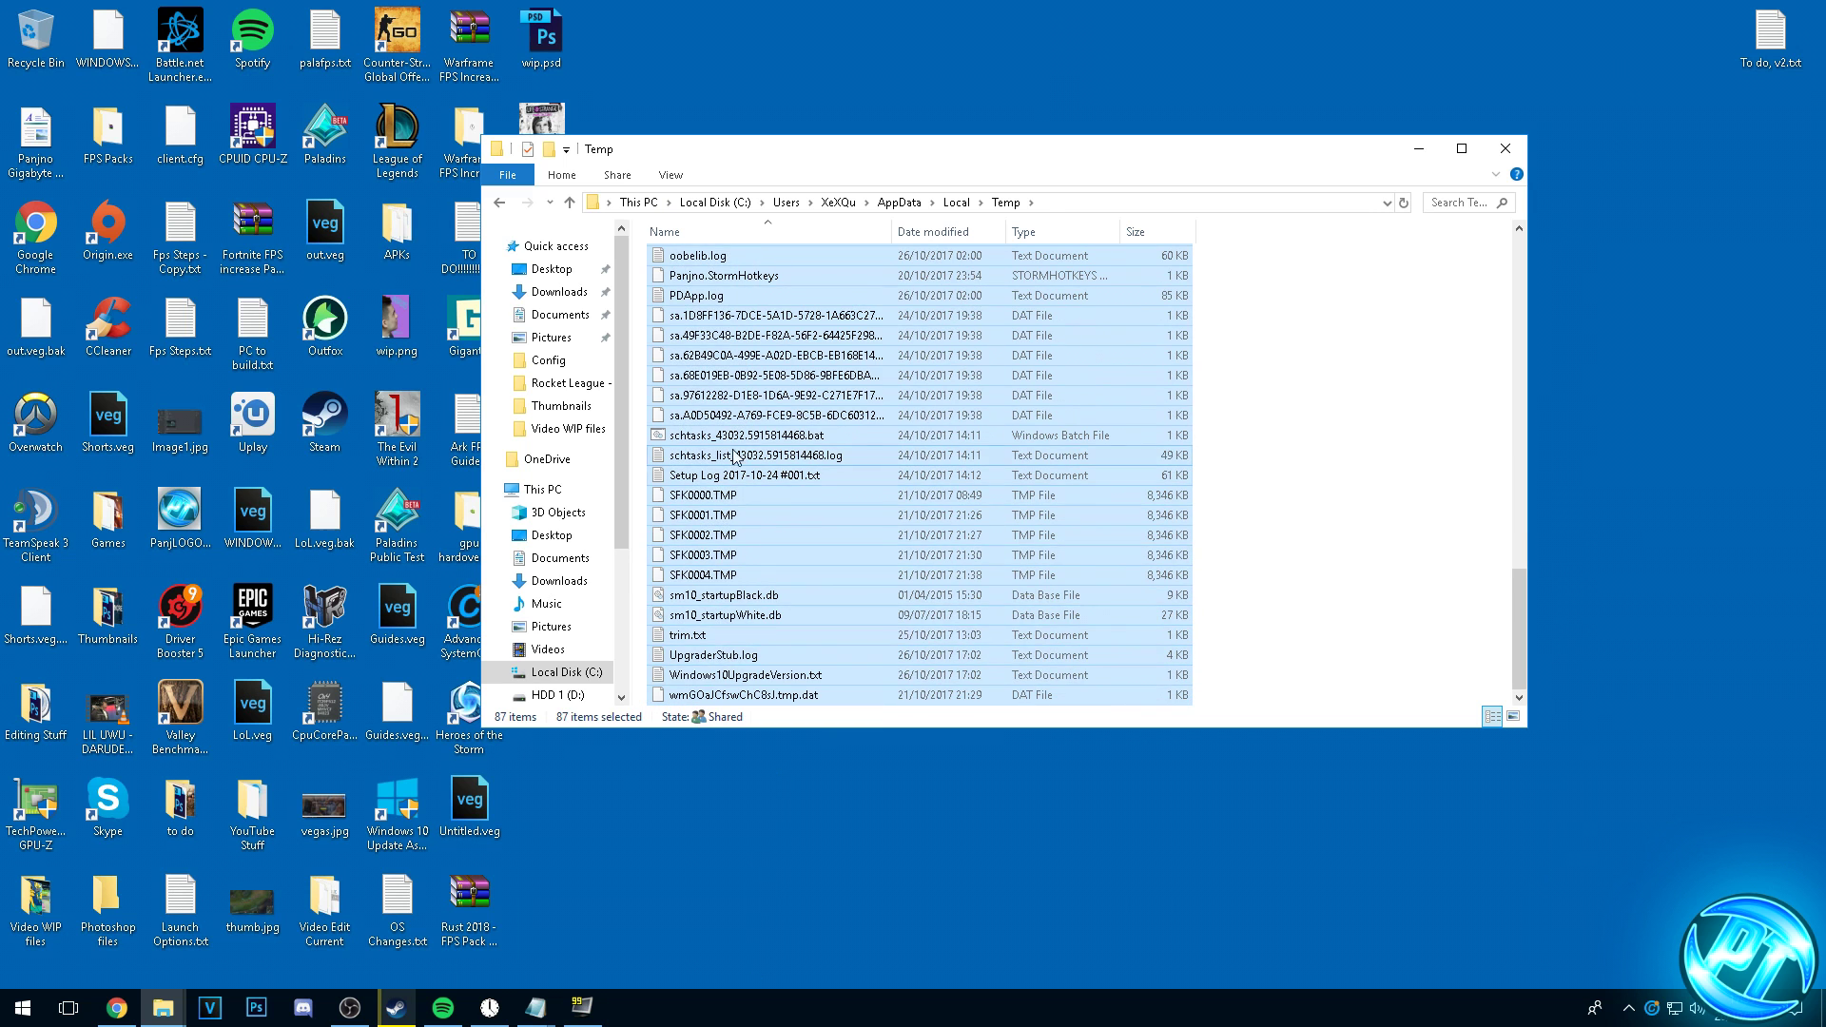
right_click(777, 492)
click(841, 838)
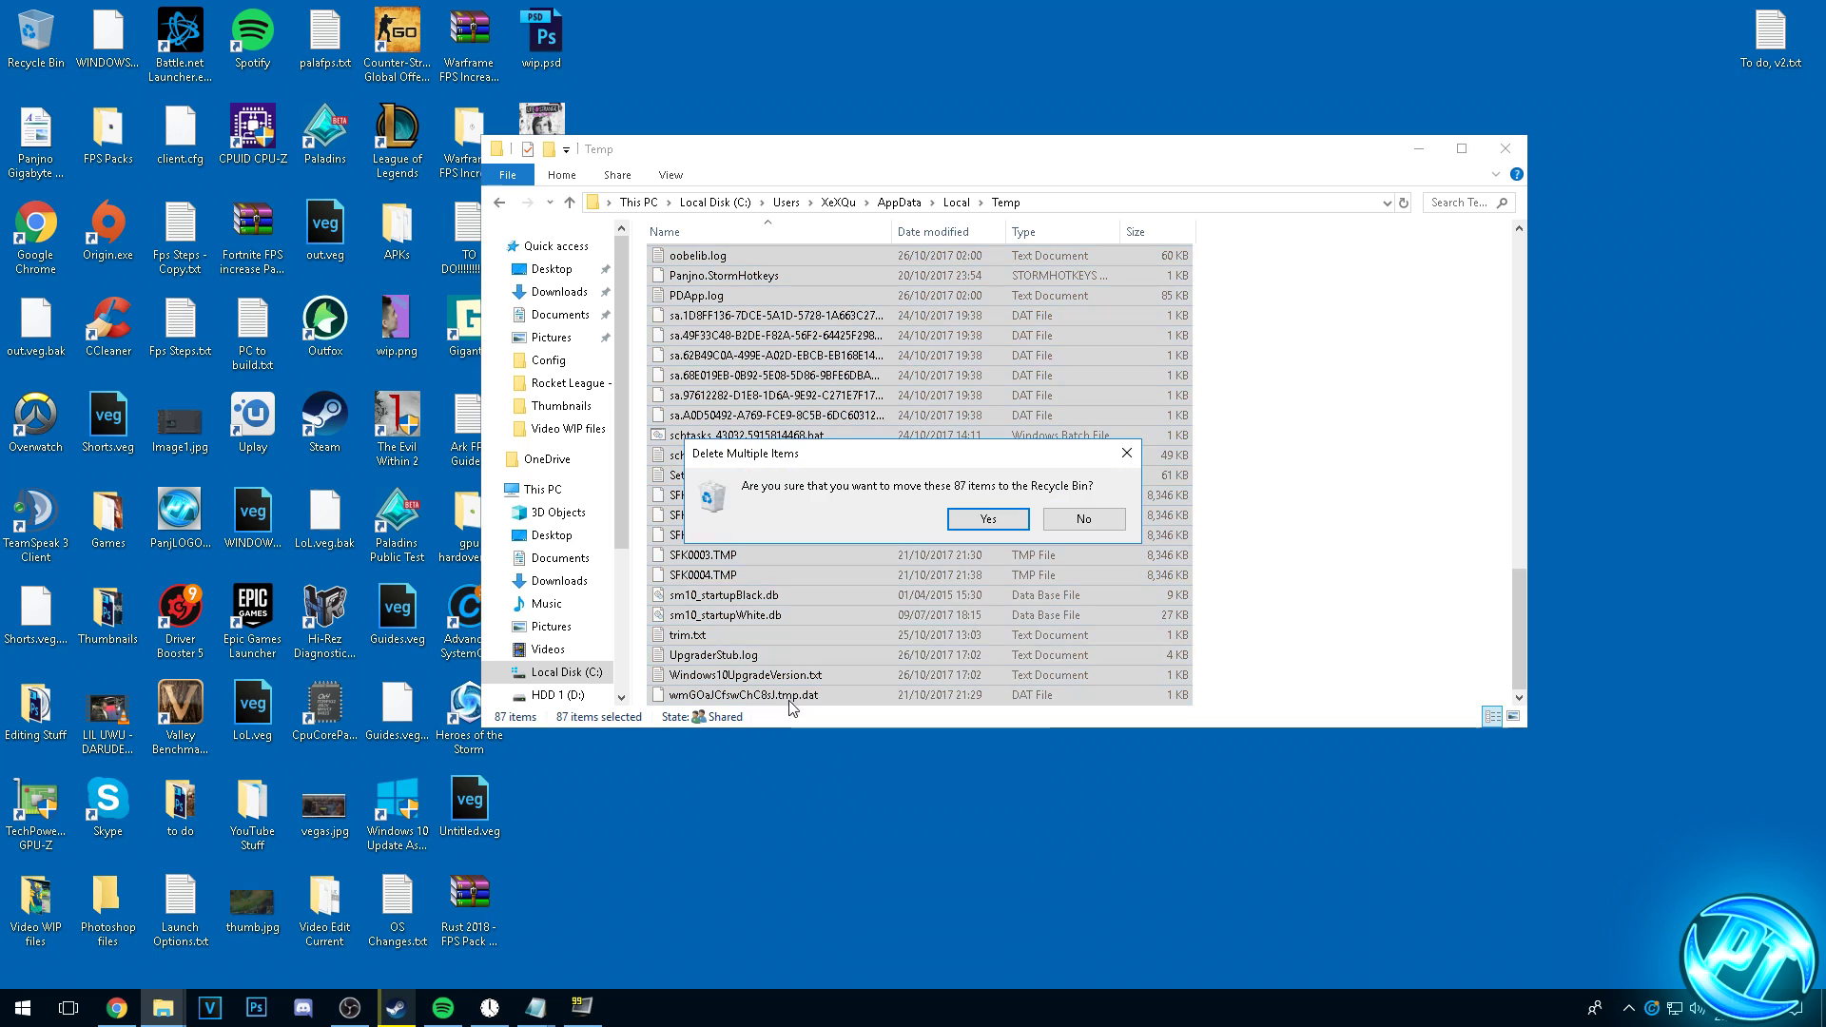
click(953, 525)
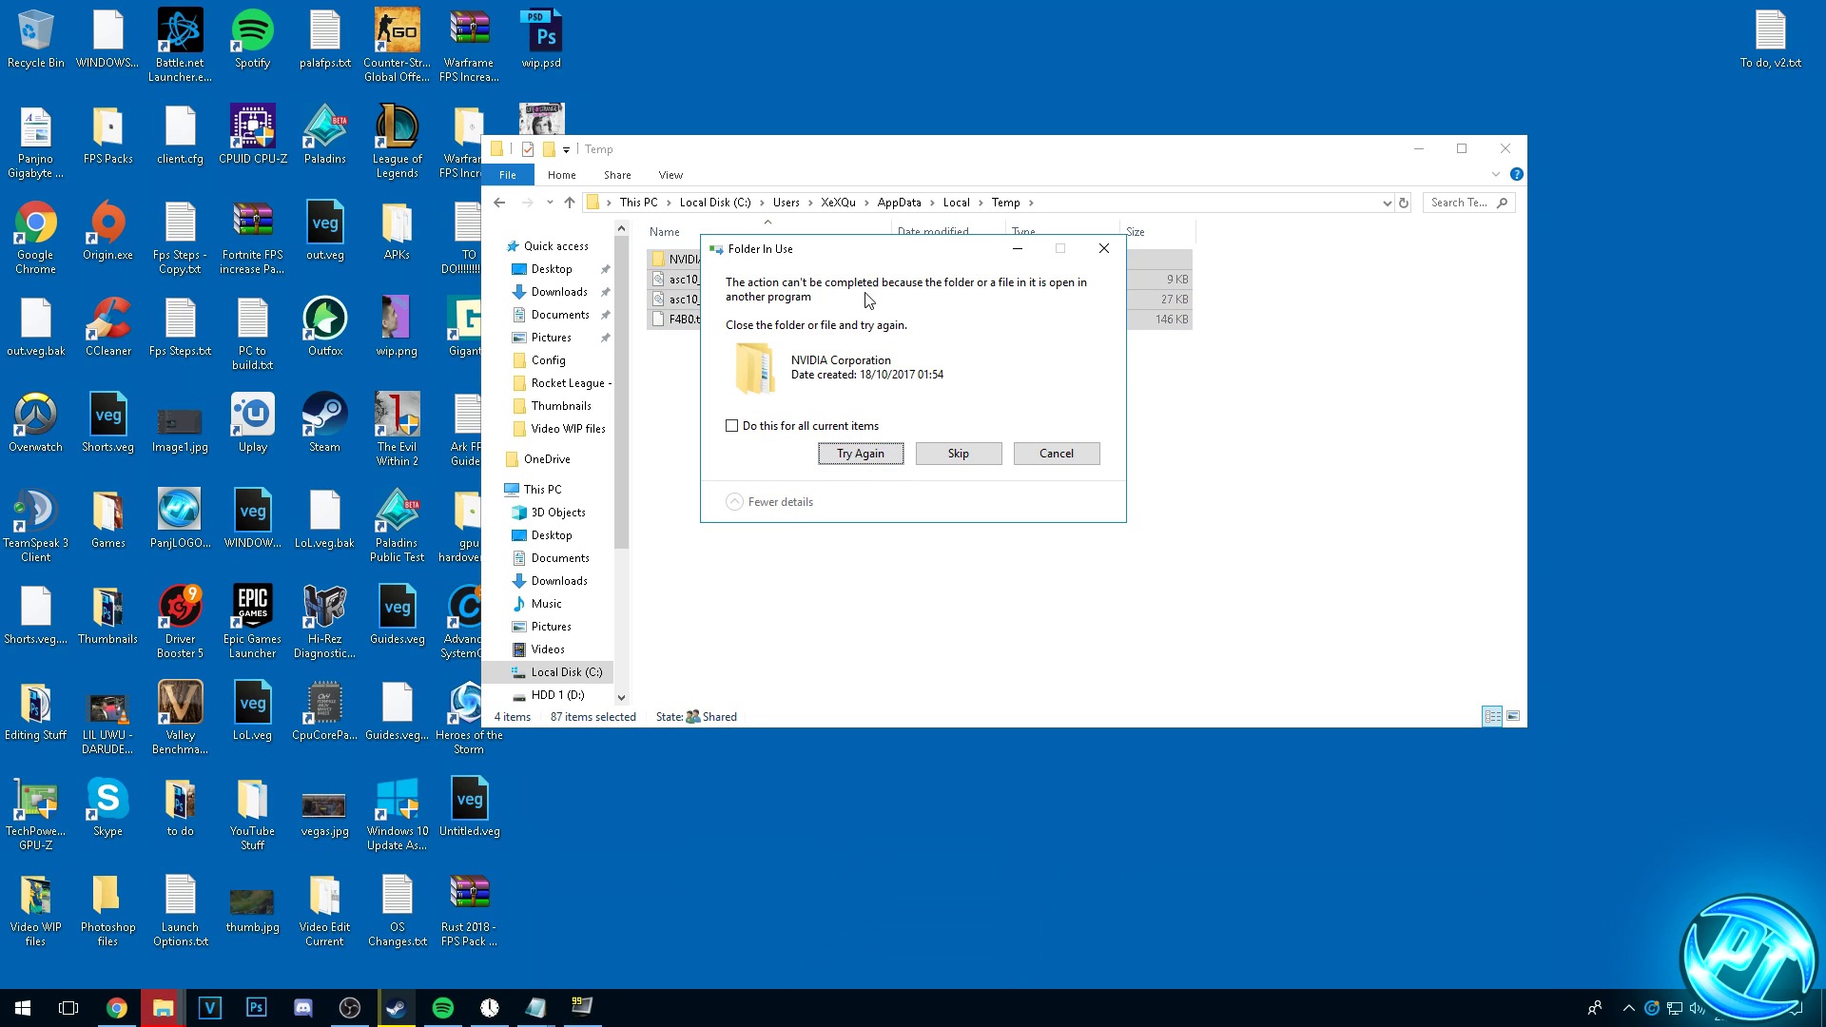
click(763, 431)
click(956, 453)
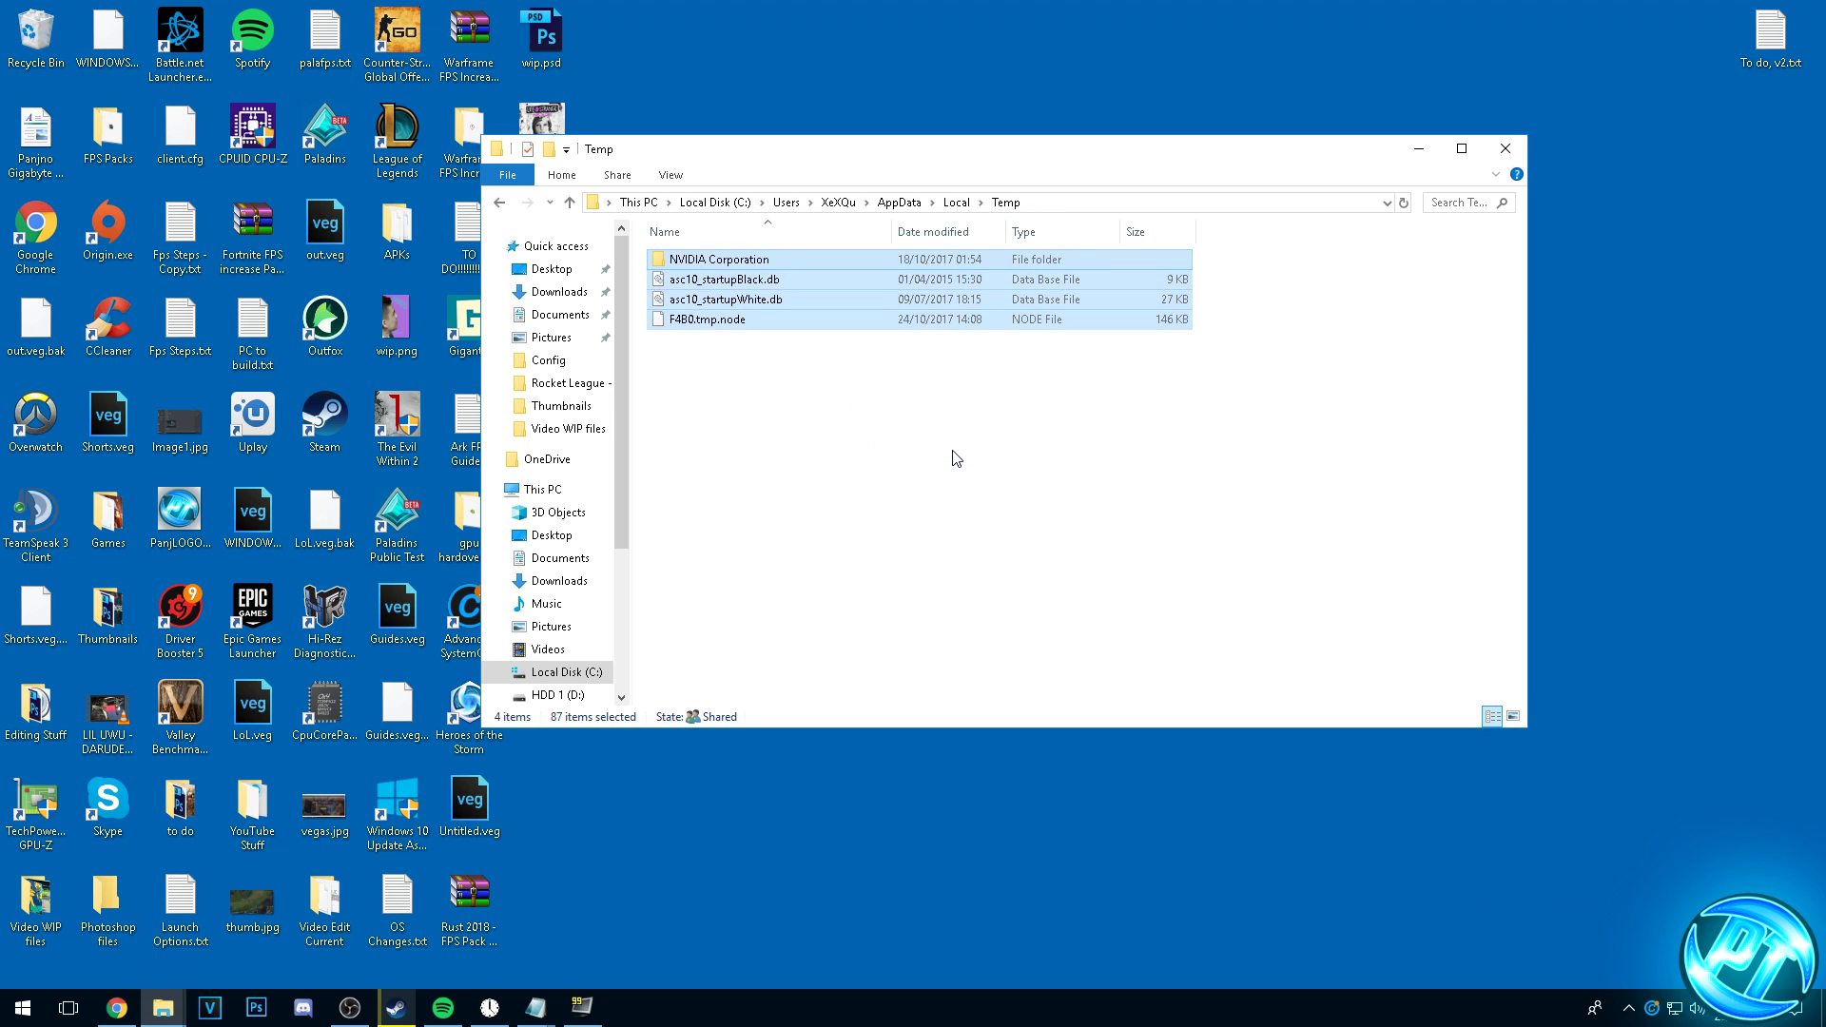
click(845, 414)
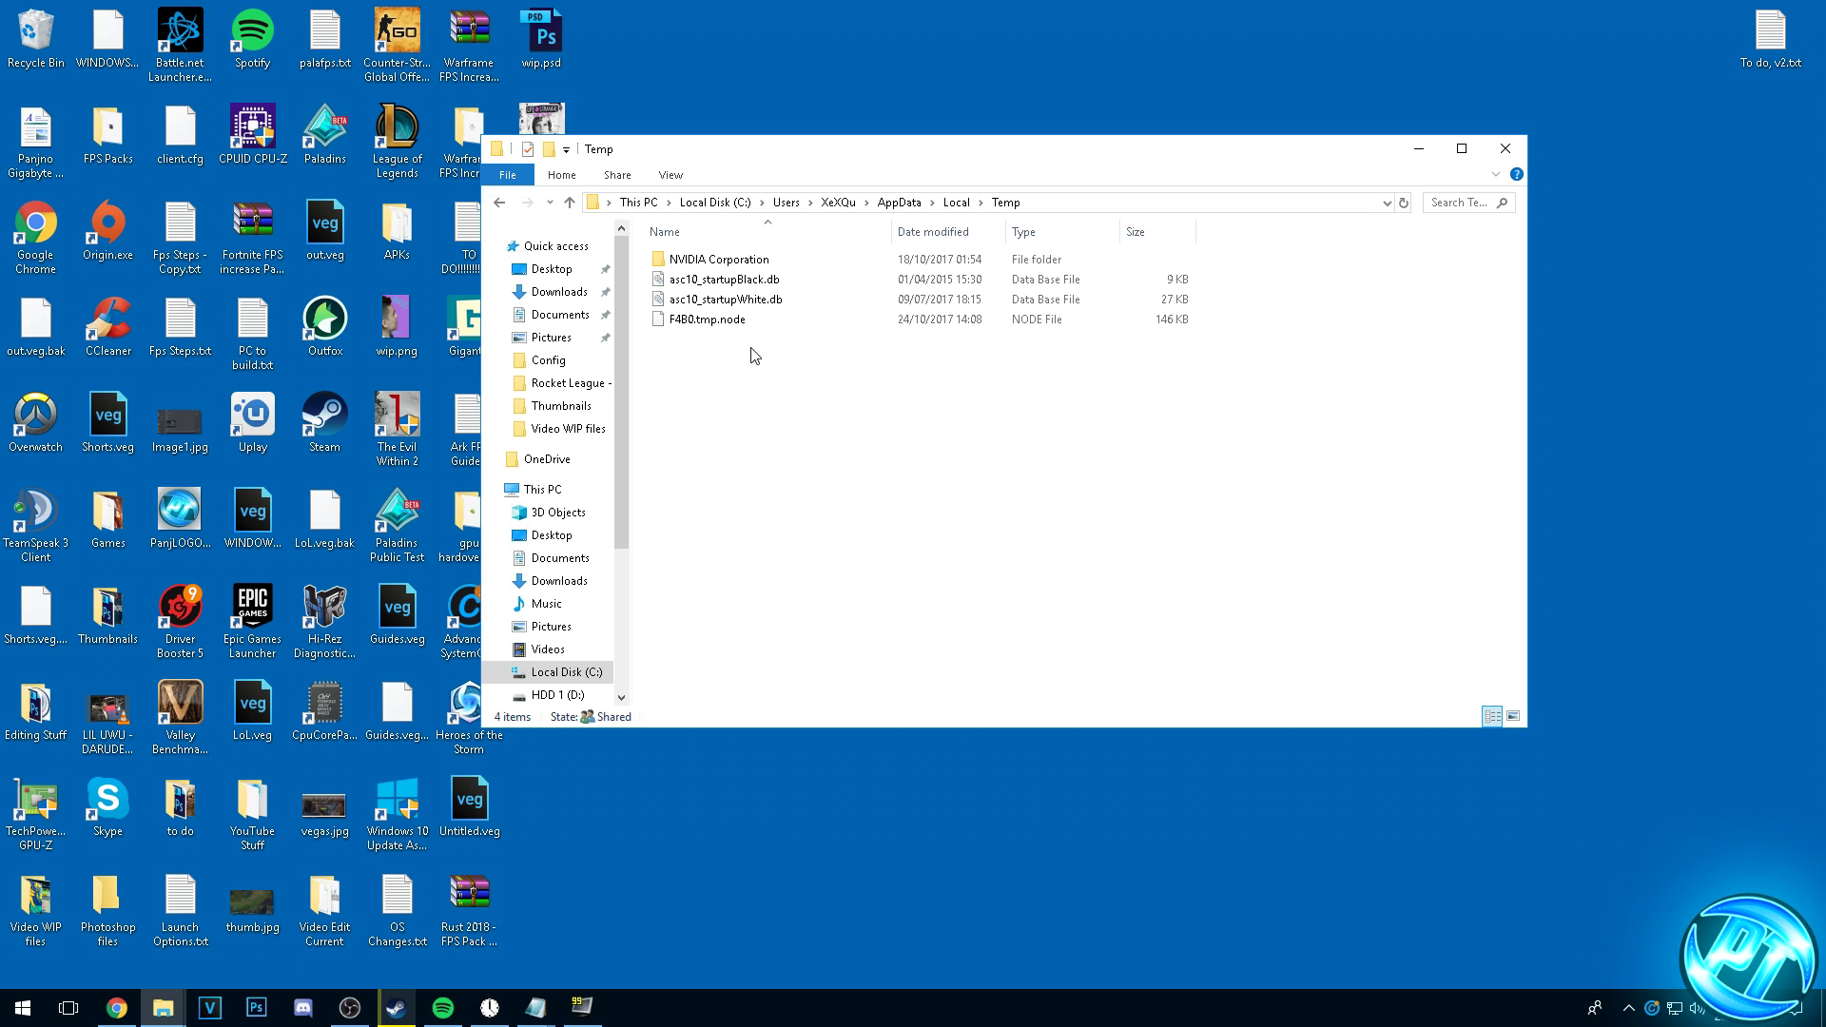
drag(747, 354, 665, 245)
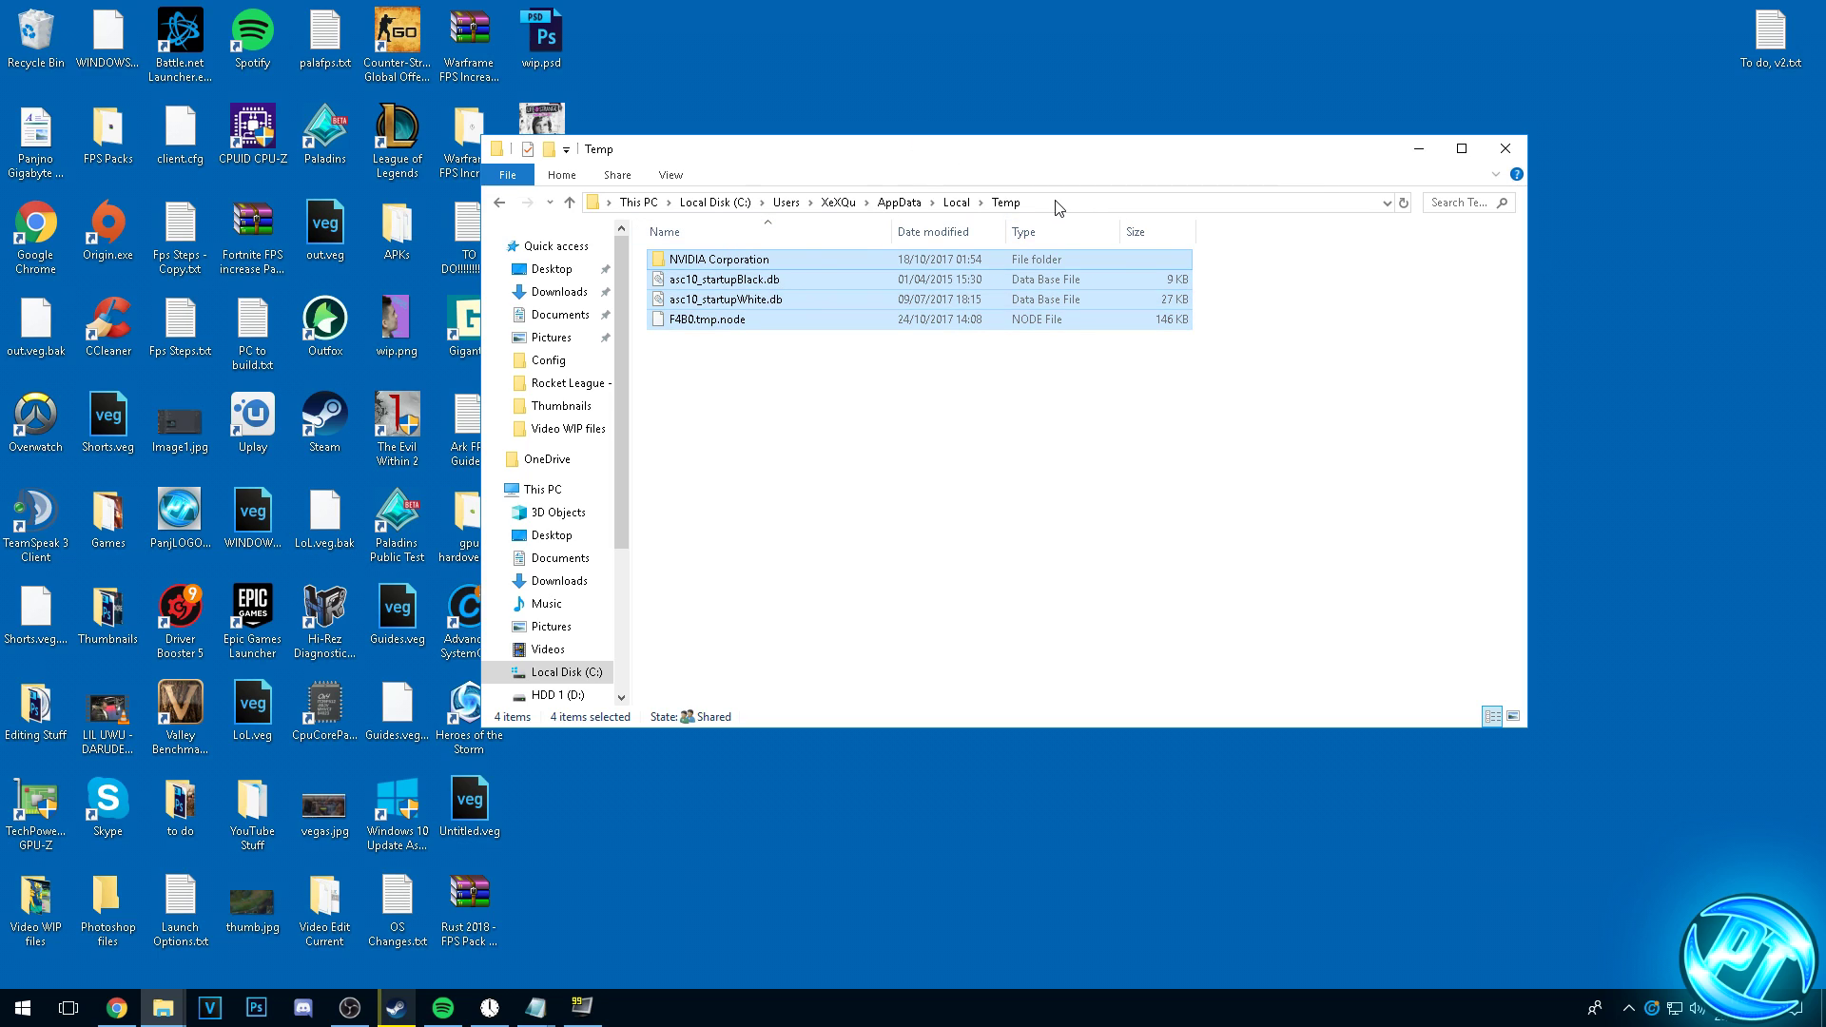
Close the Temp folder window and empty the Recycle Bin.
click(1504, 149)
right_click(33, 36)
click(81, 66)
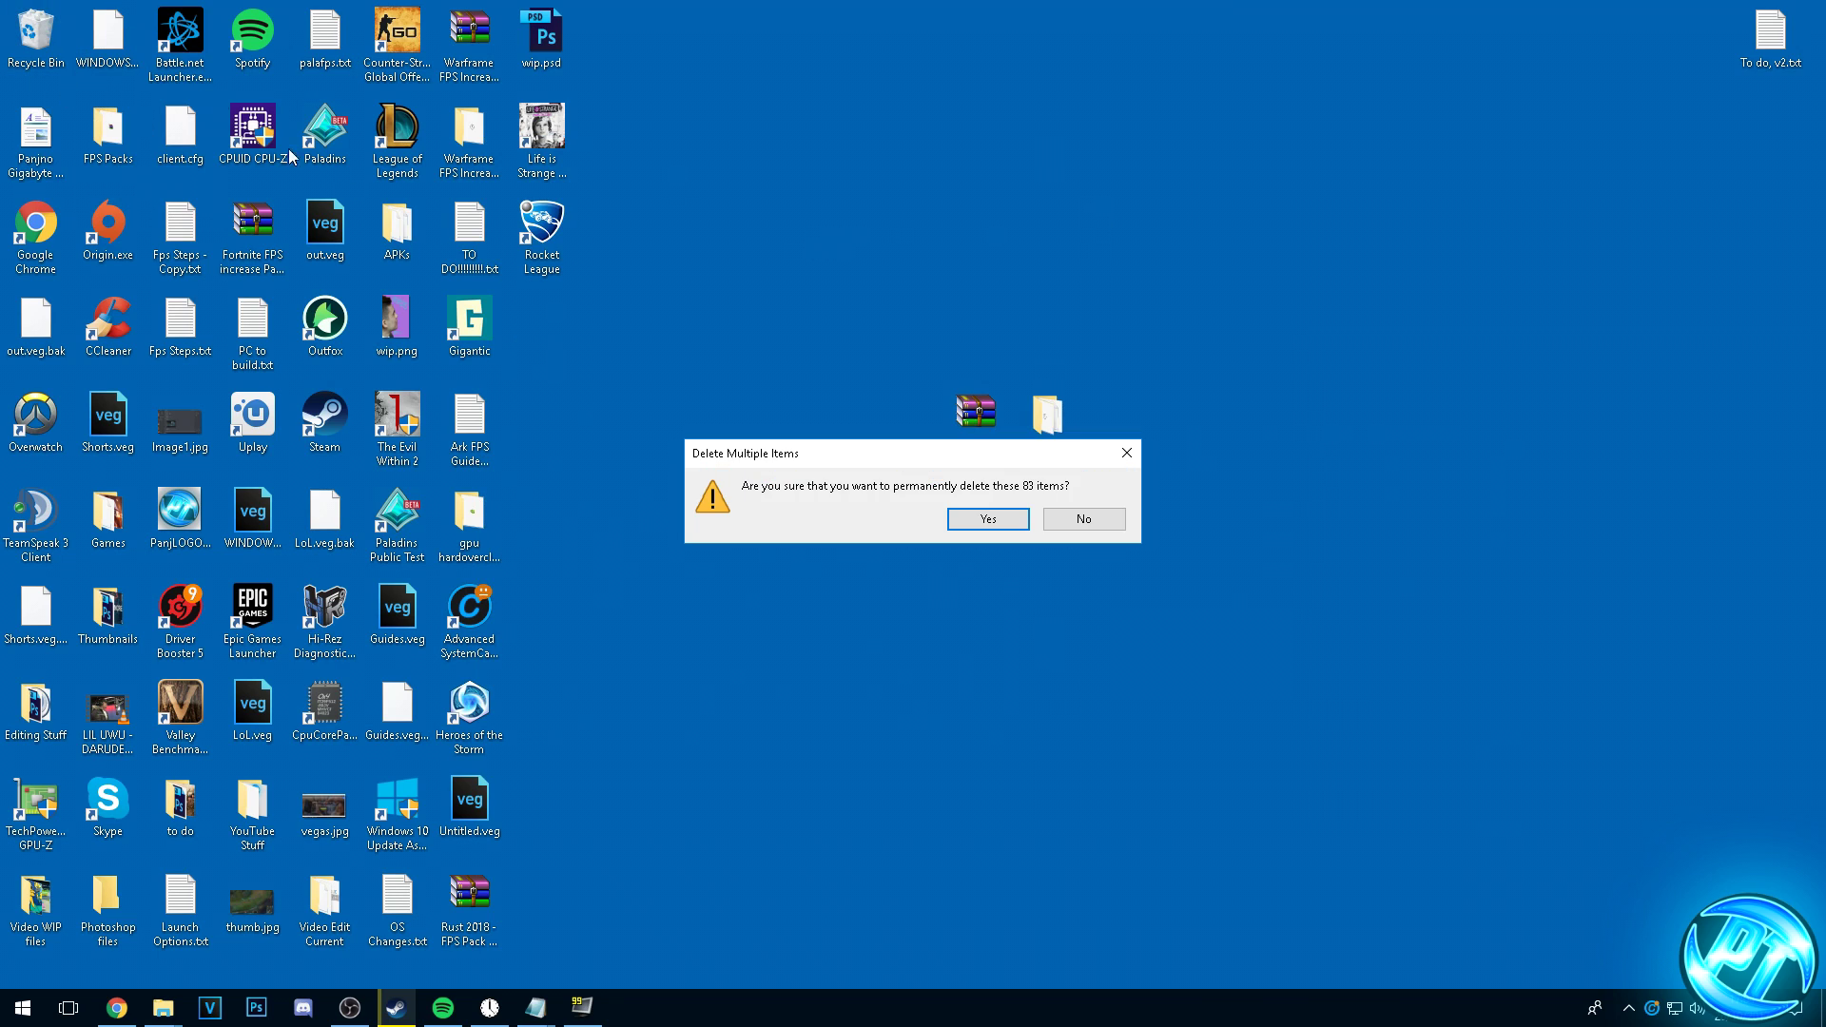
click(984, 519)
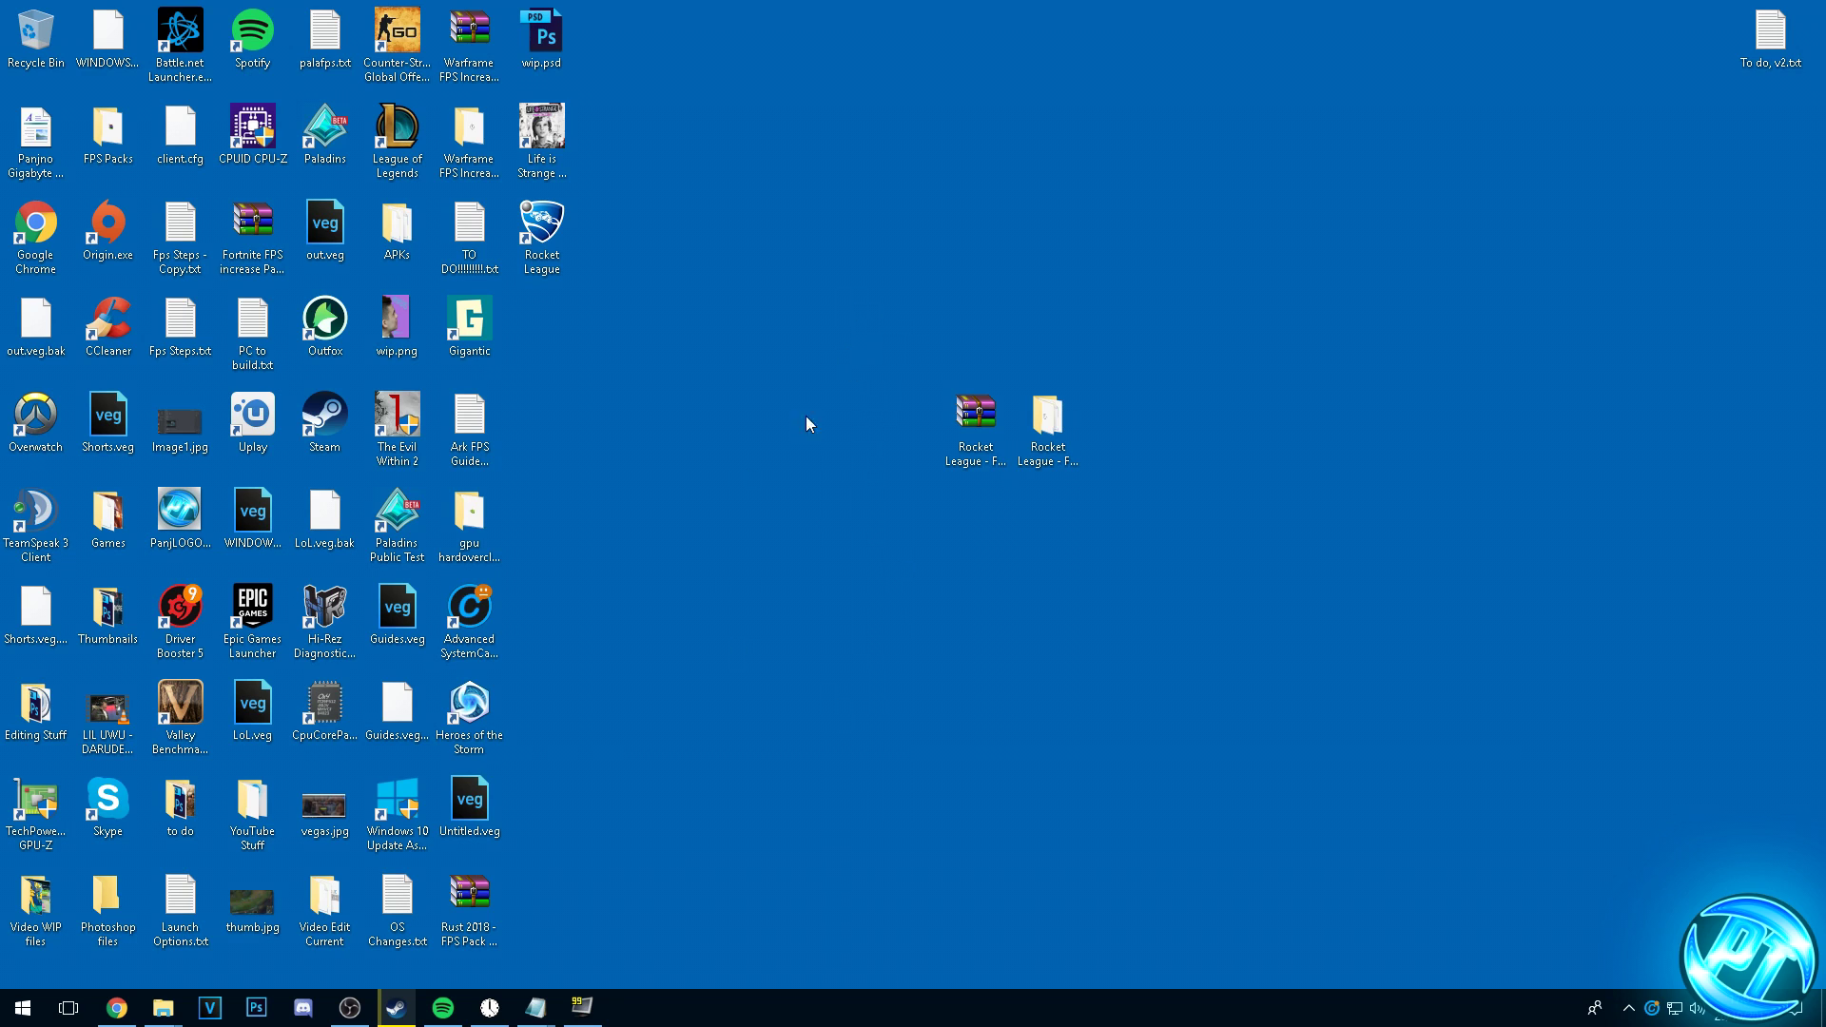
Open Task Manager and show its list of start-up programs.
right_click(765, 1008)
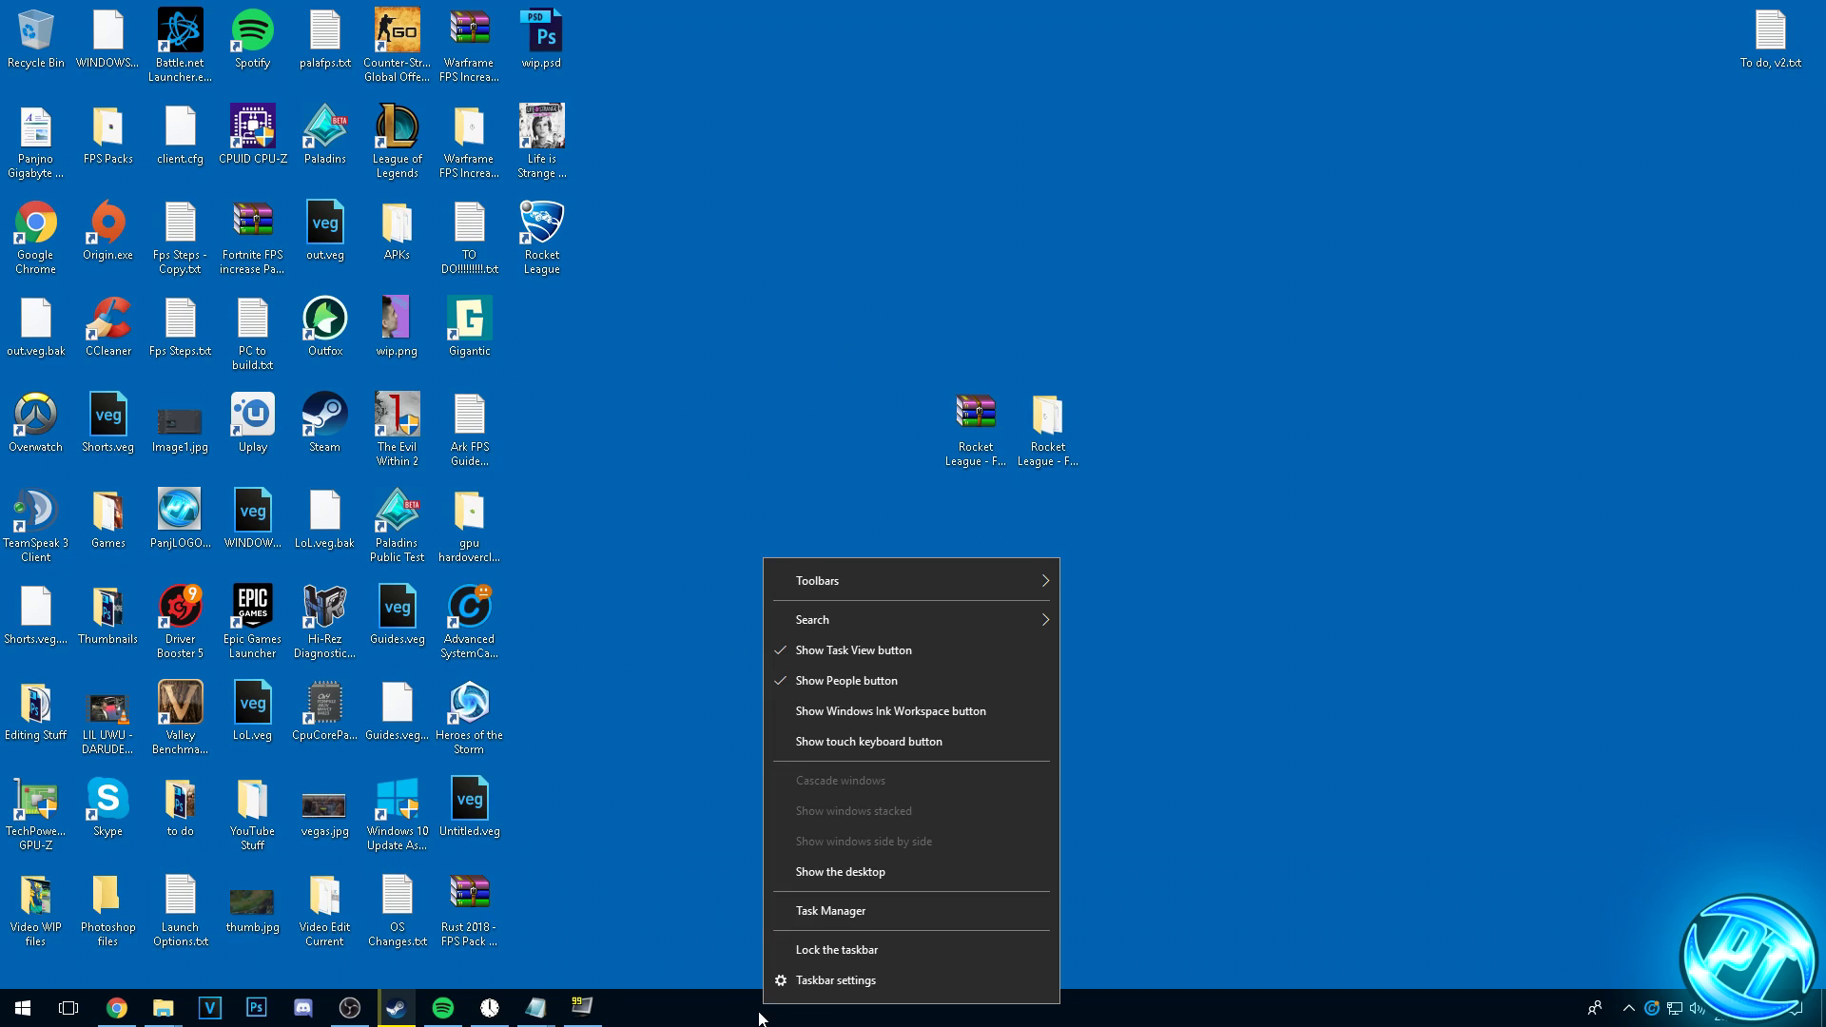
click(833, 911)
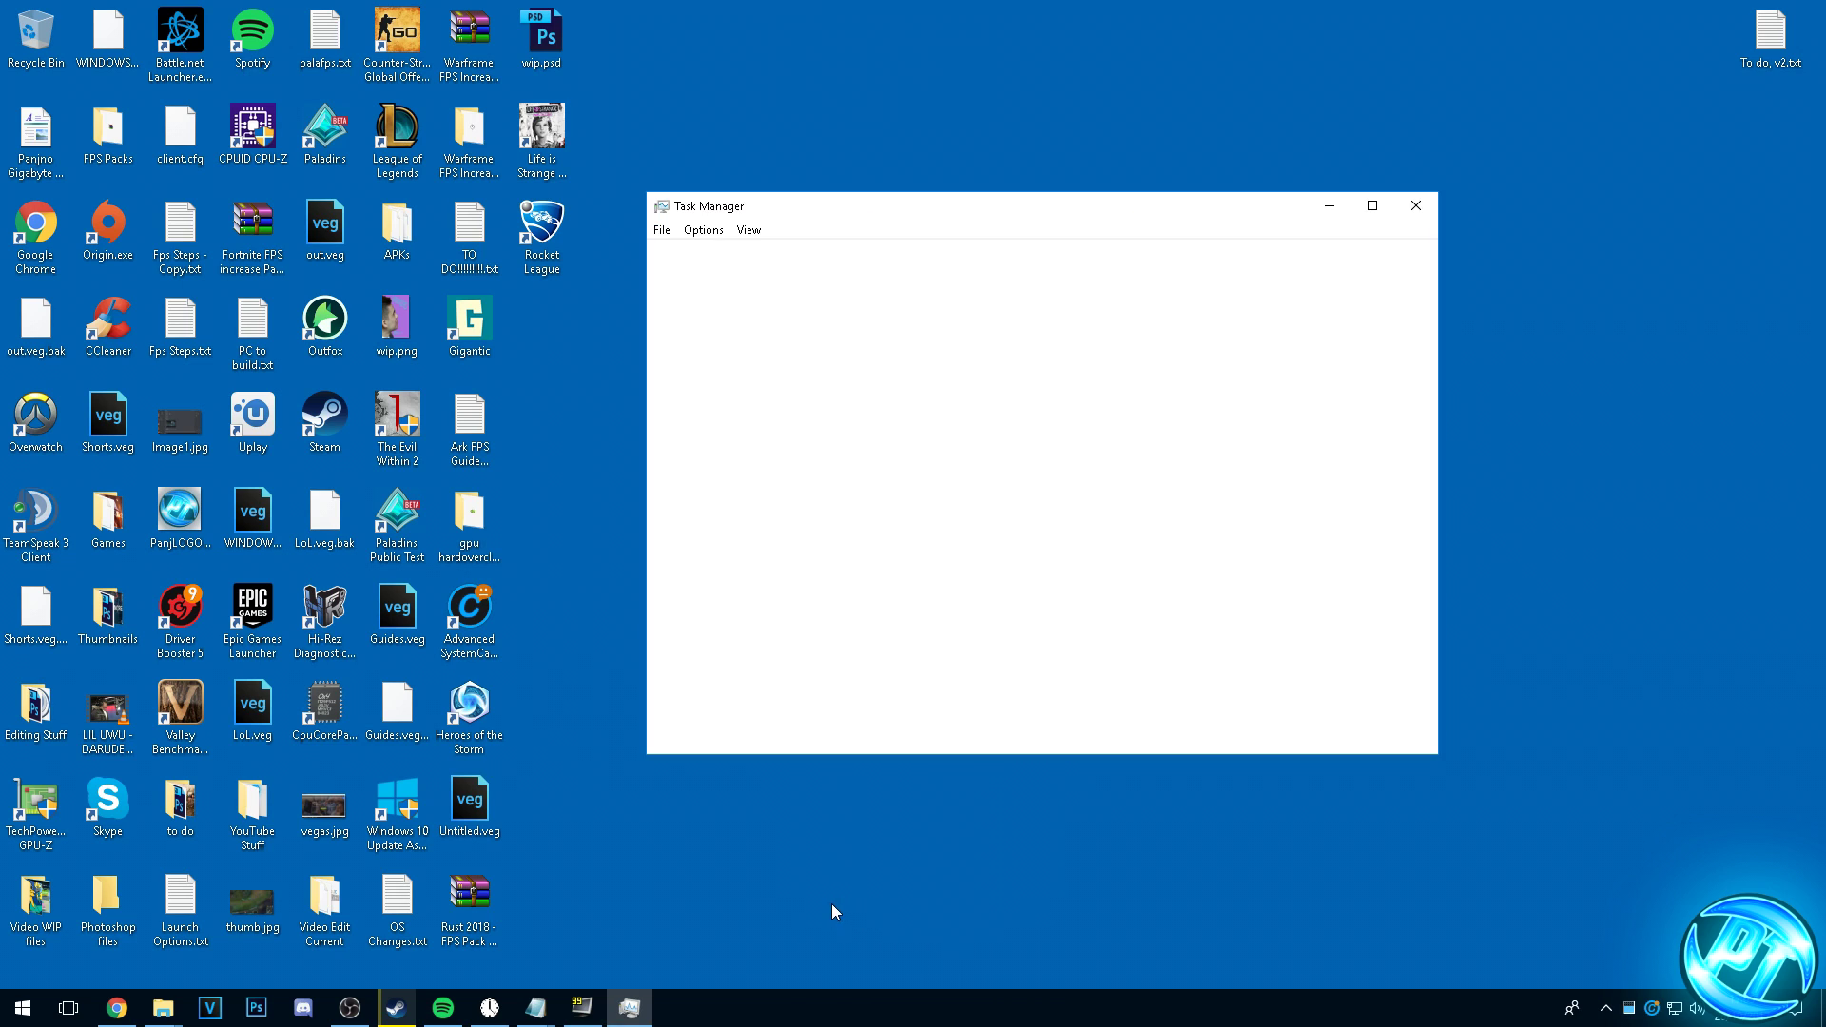
click(892, 254)
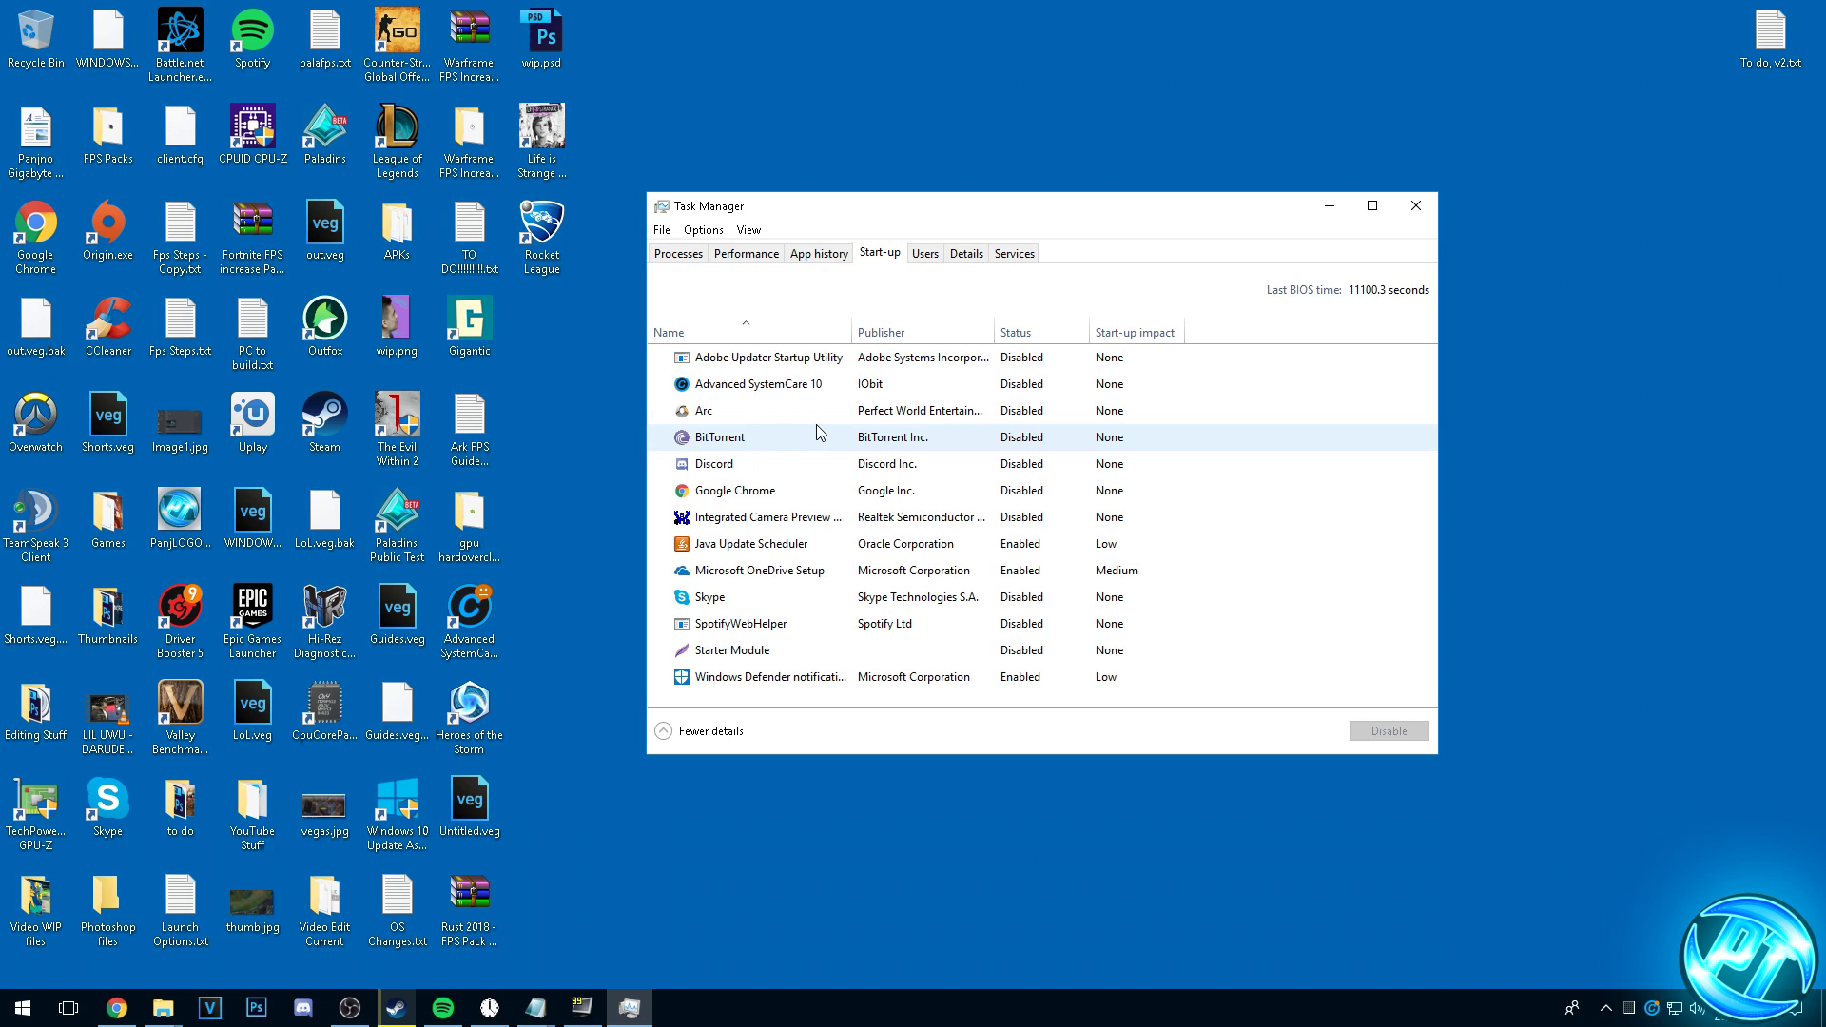
click(758, 597)
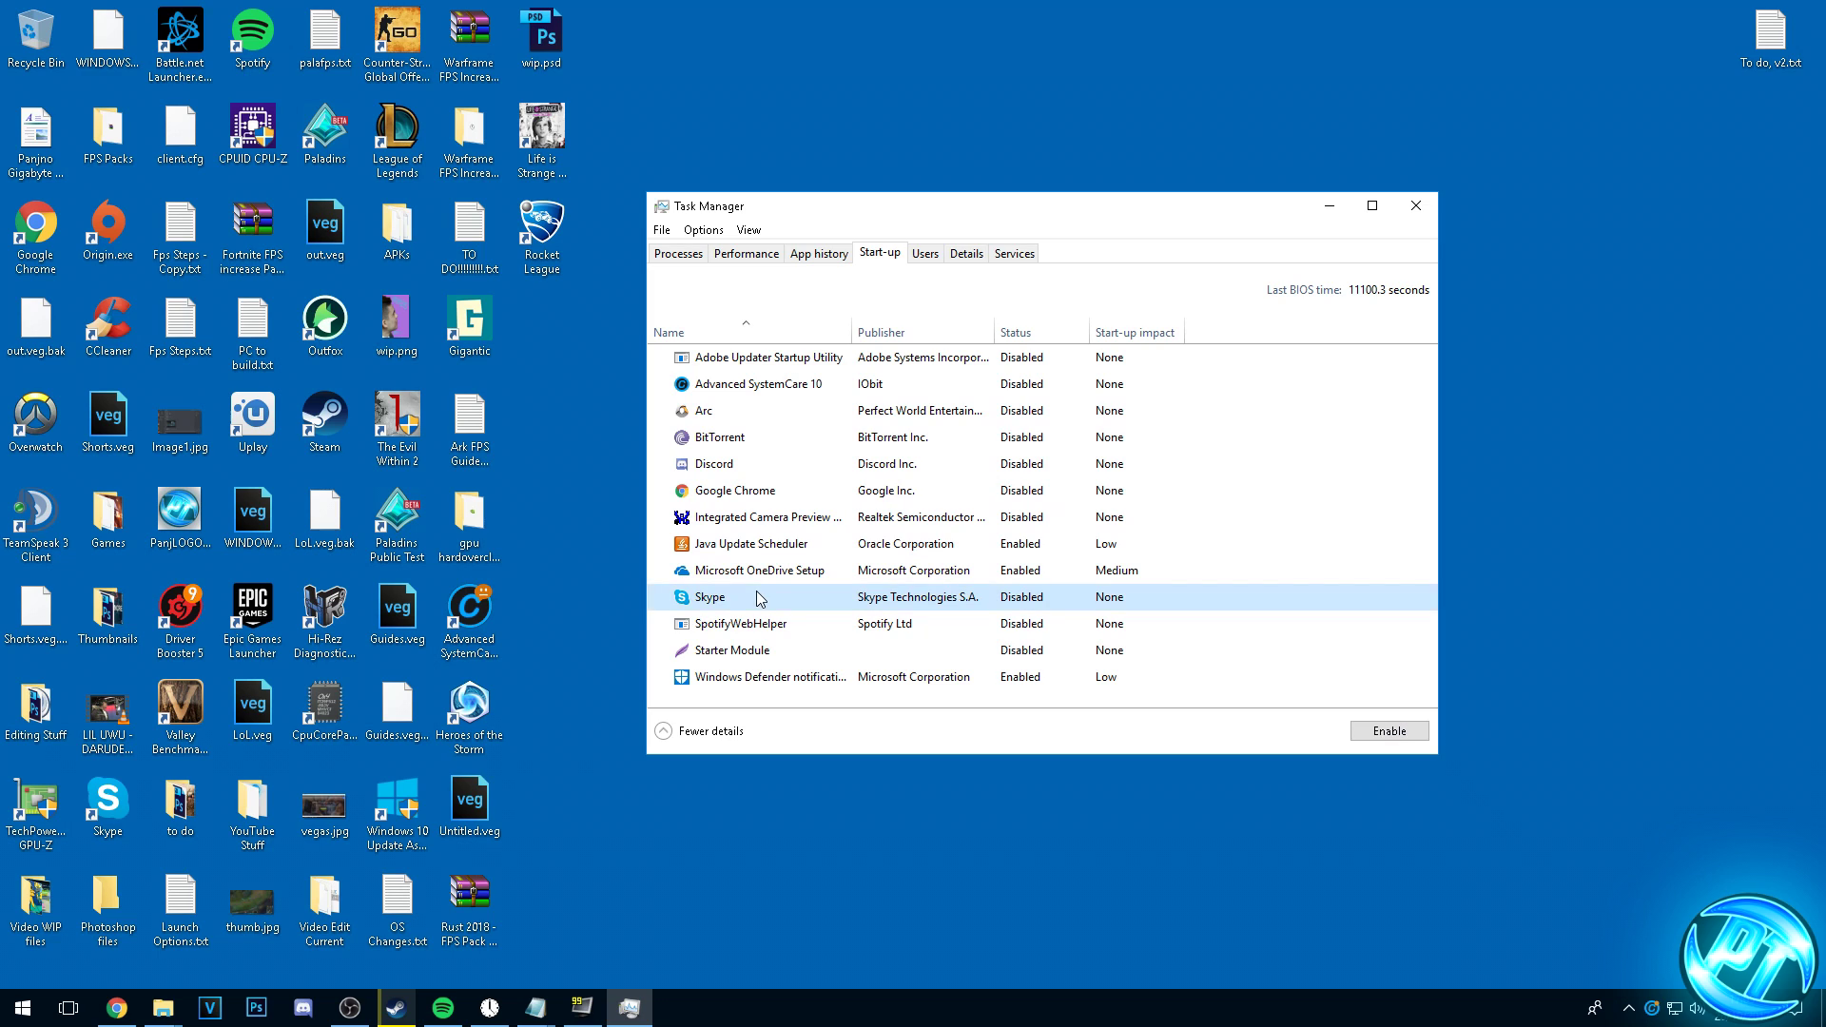
click(727, 463)
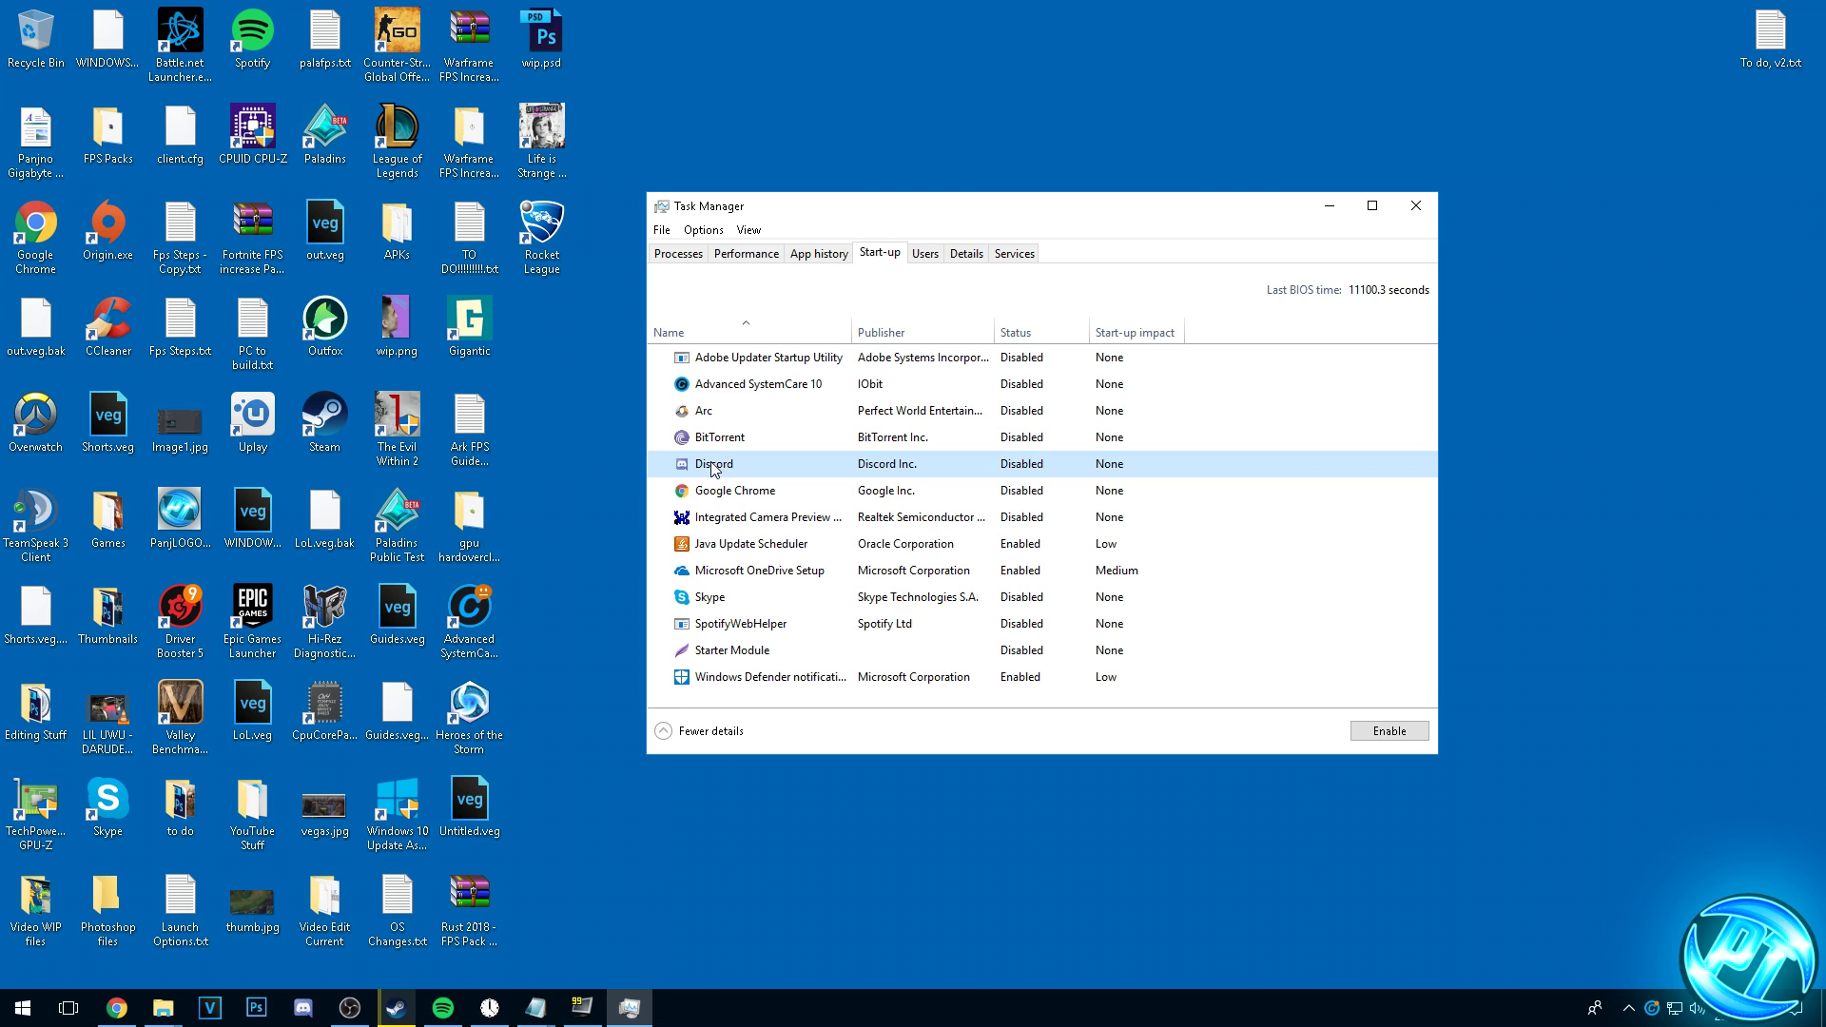
click(303, 1007)
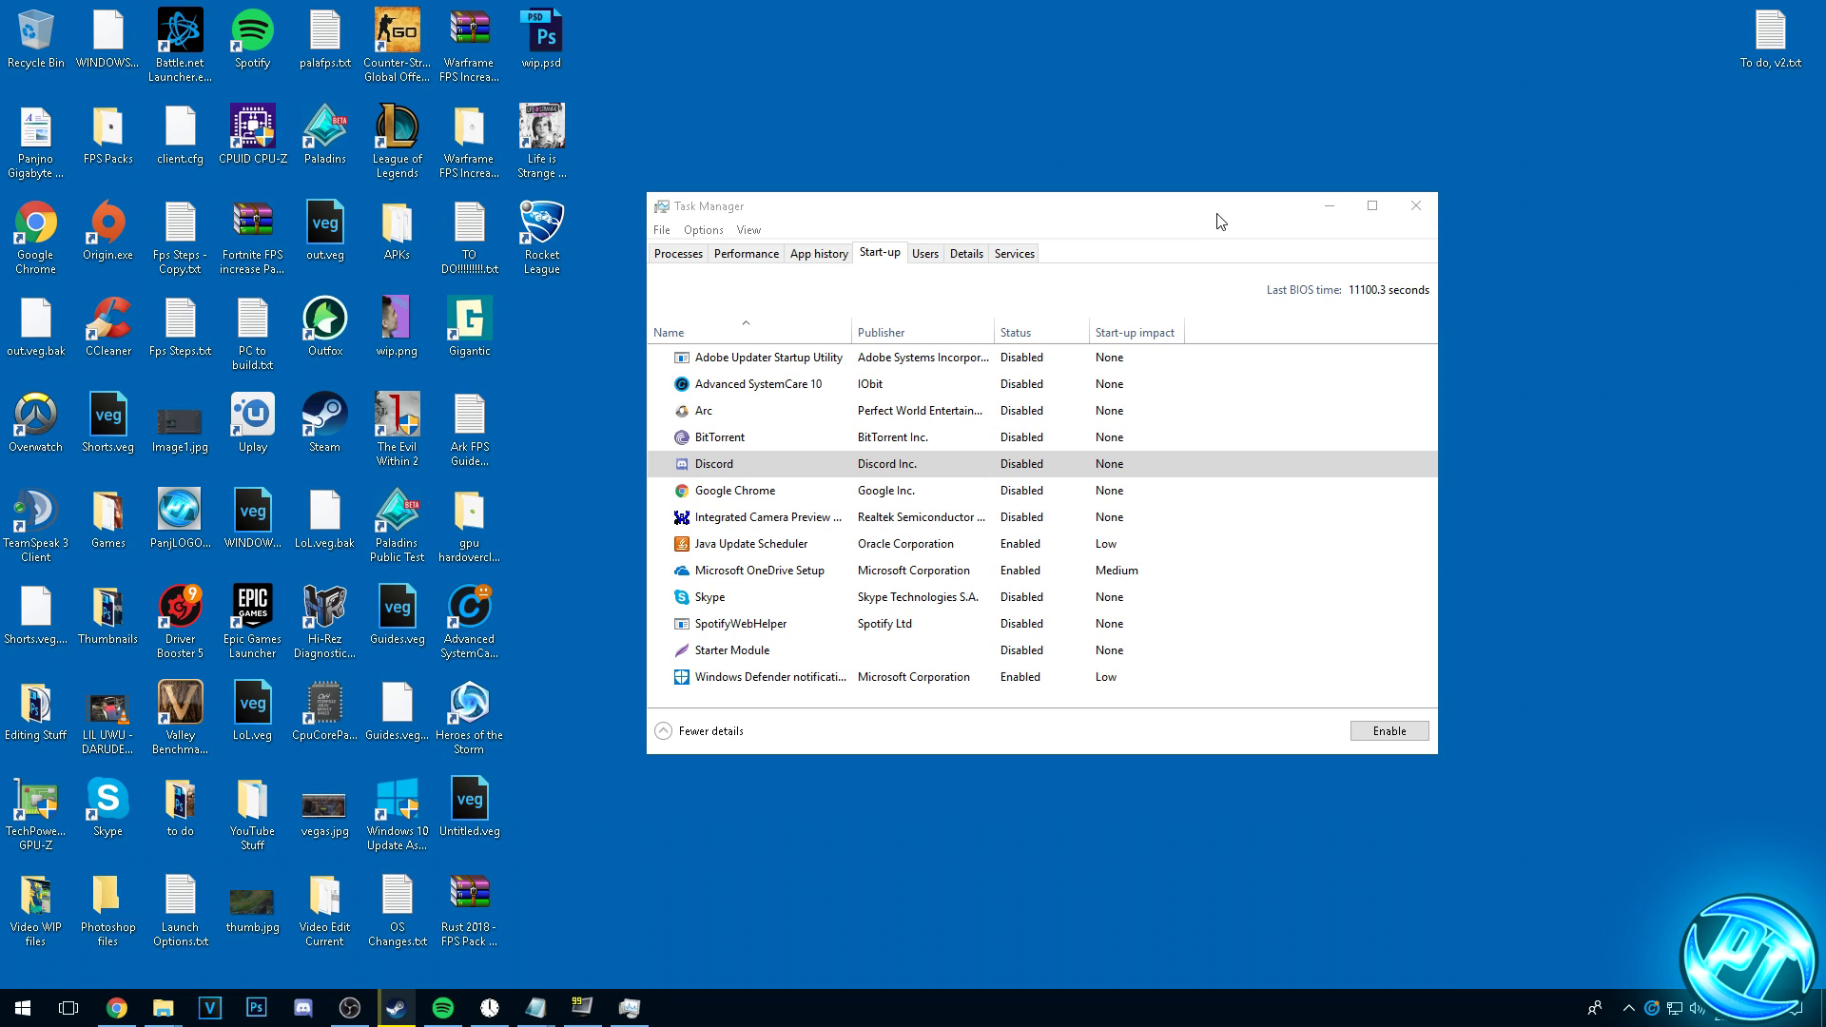
click(758, 461)
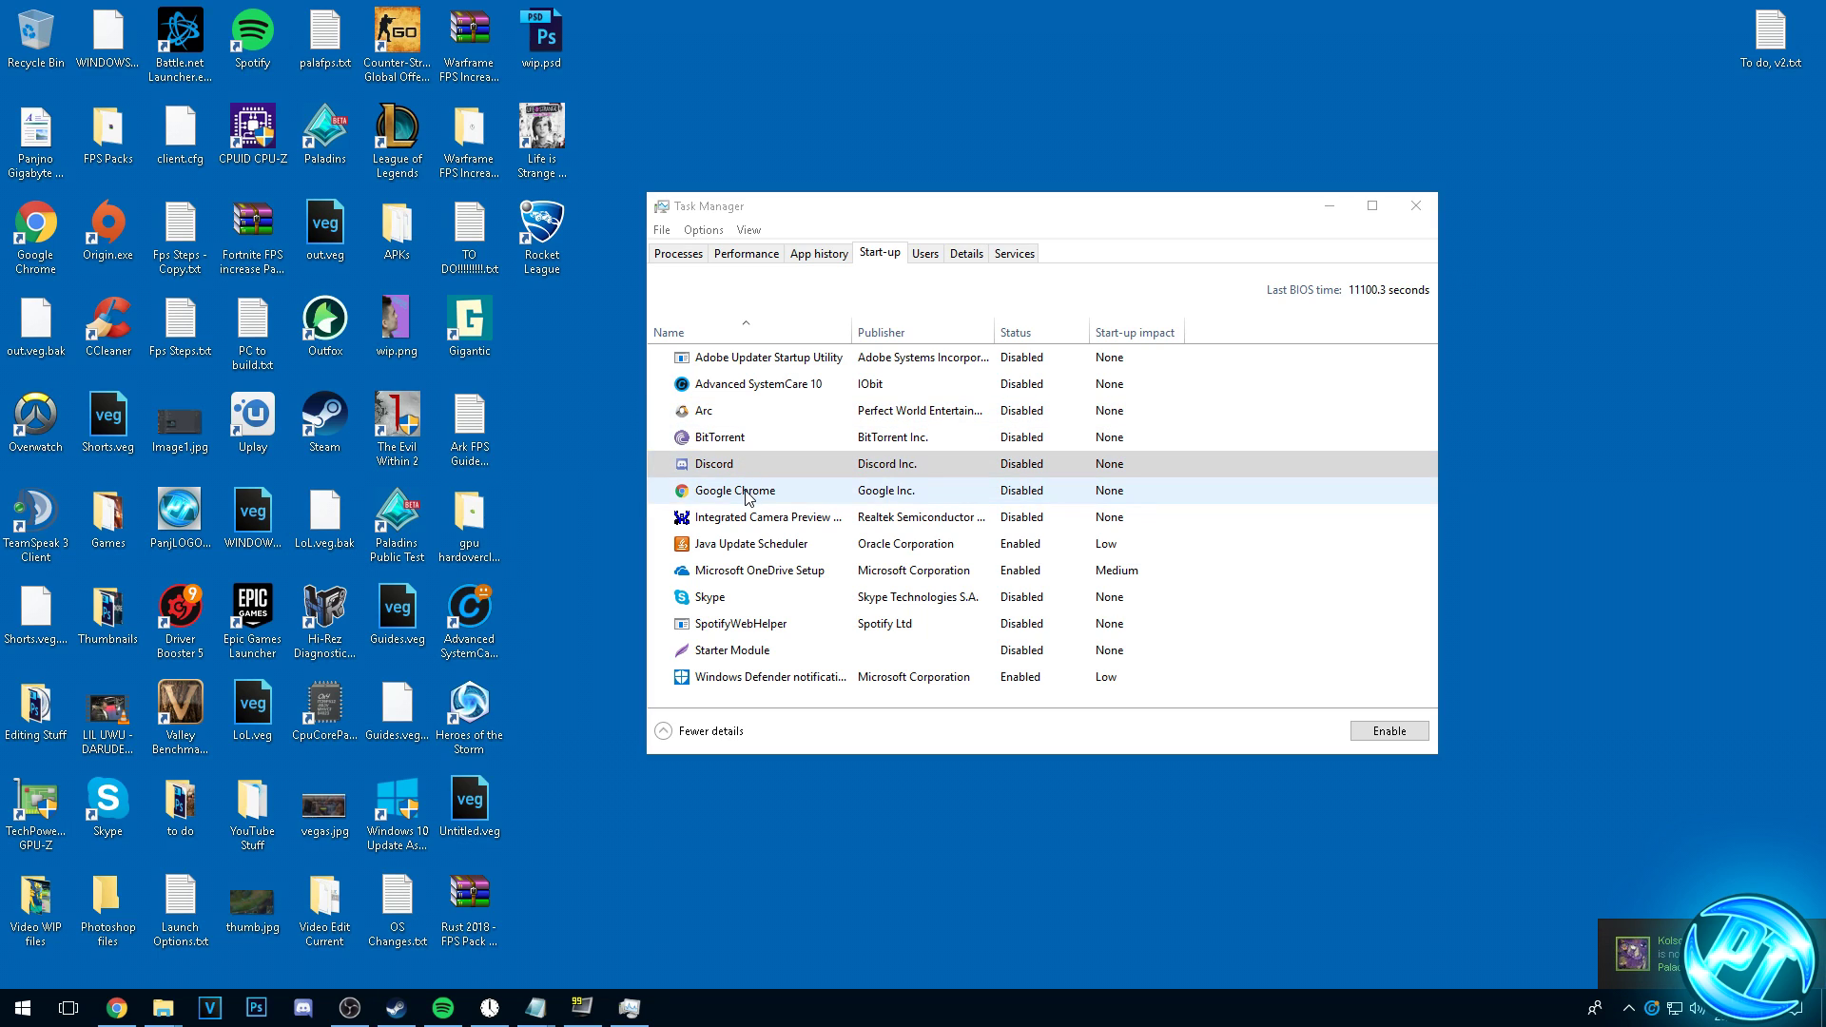
Enable Skype's start-up entry and disable it again.
right_click(761, 597)
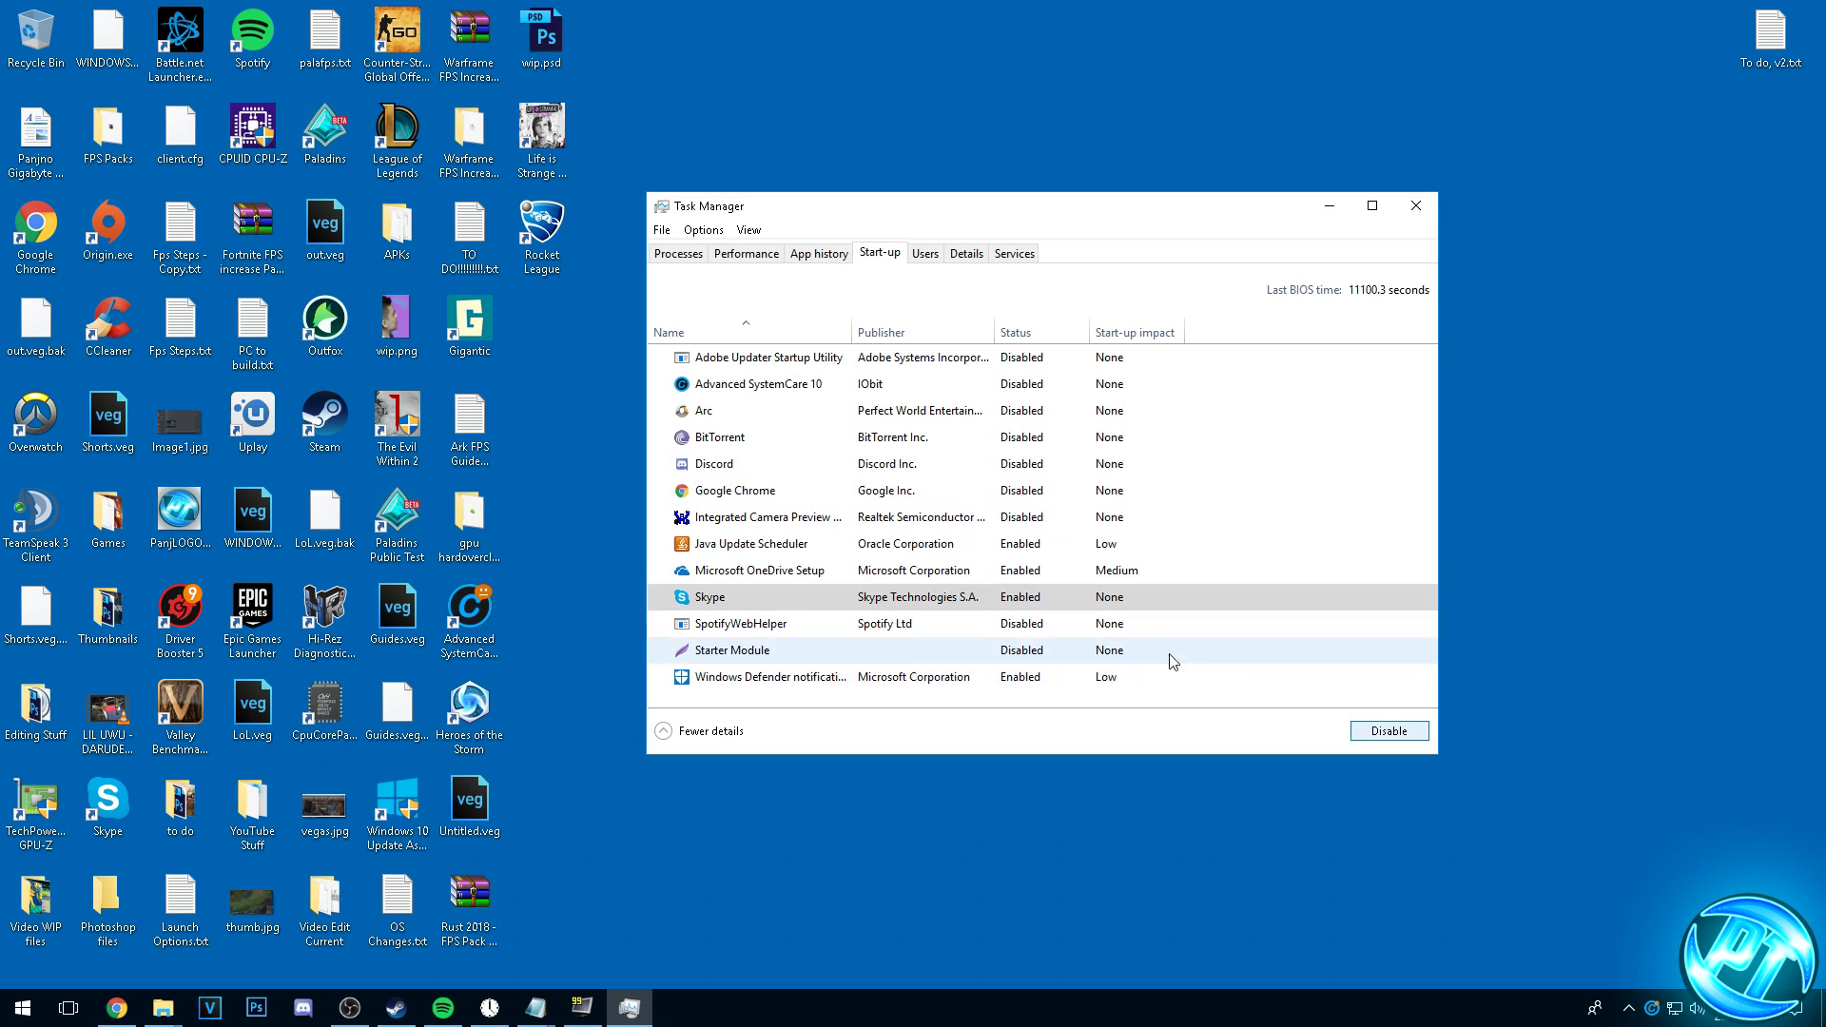
click(790, 609)
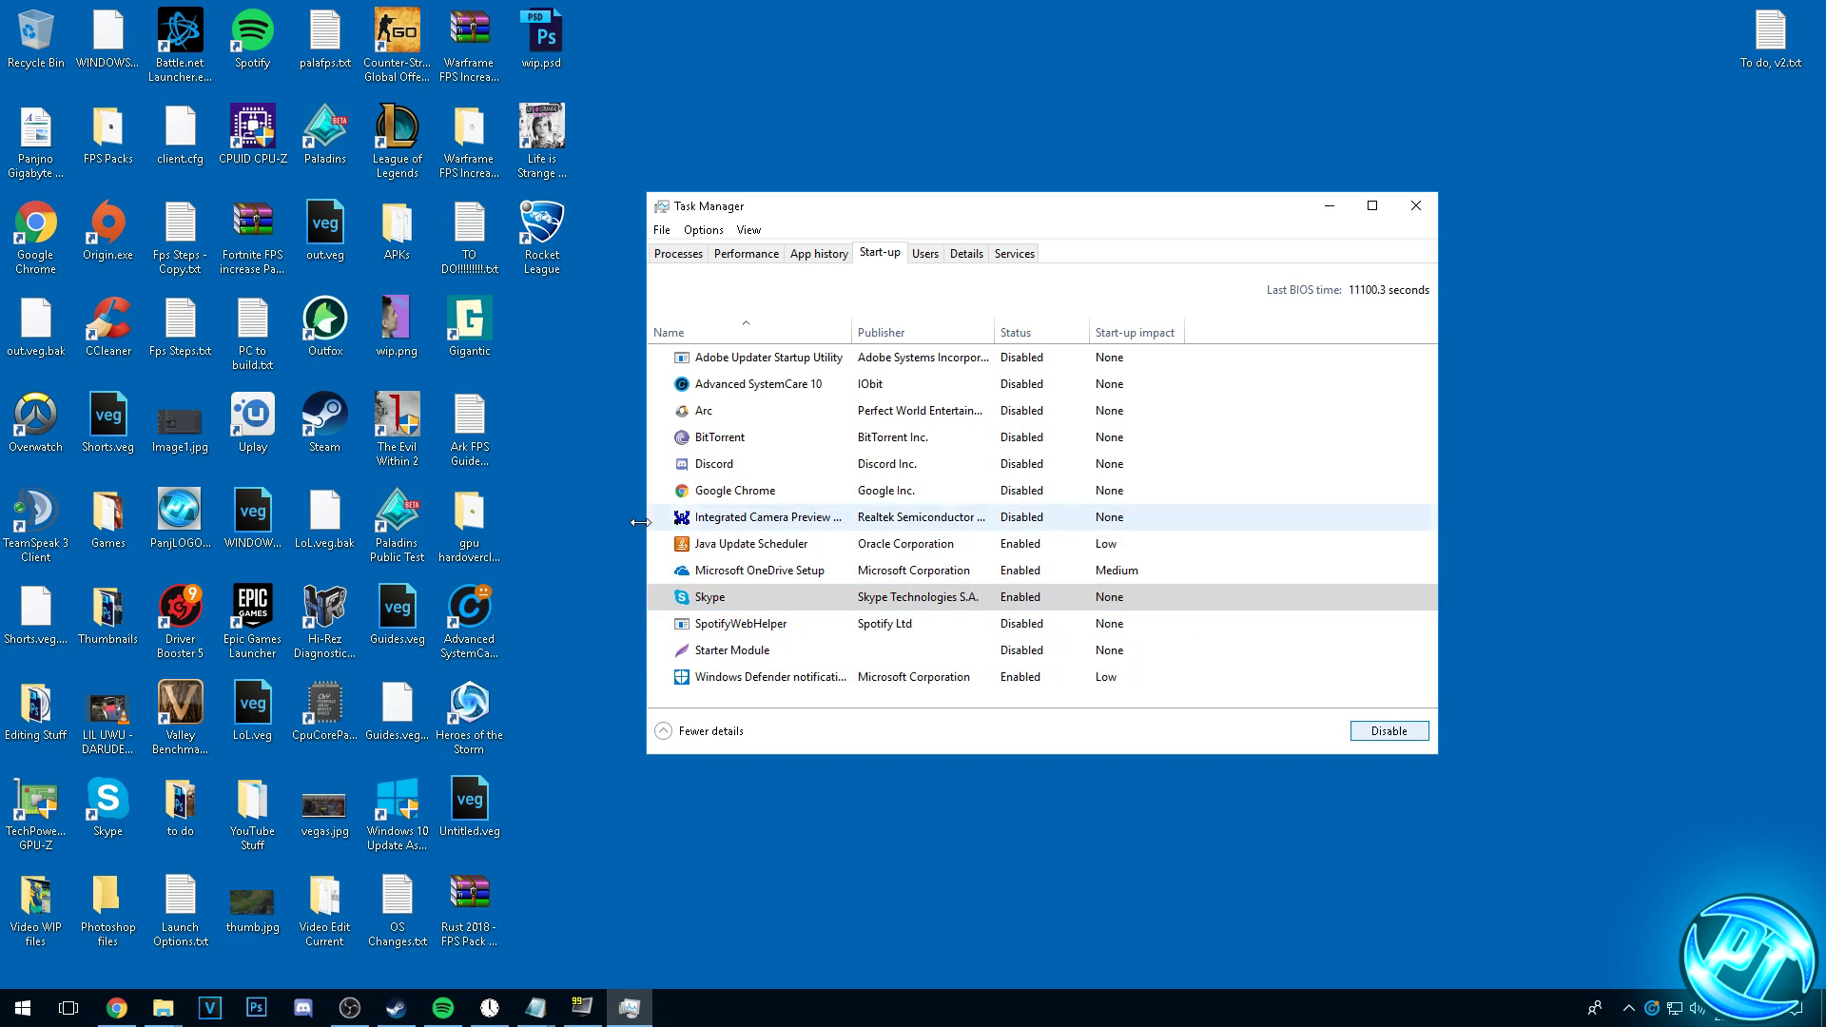
click(737, 606)
click(1390, 734)
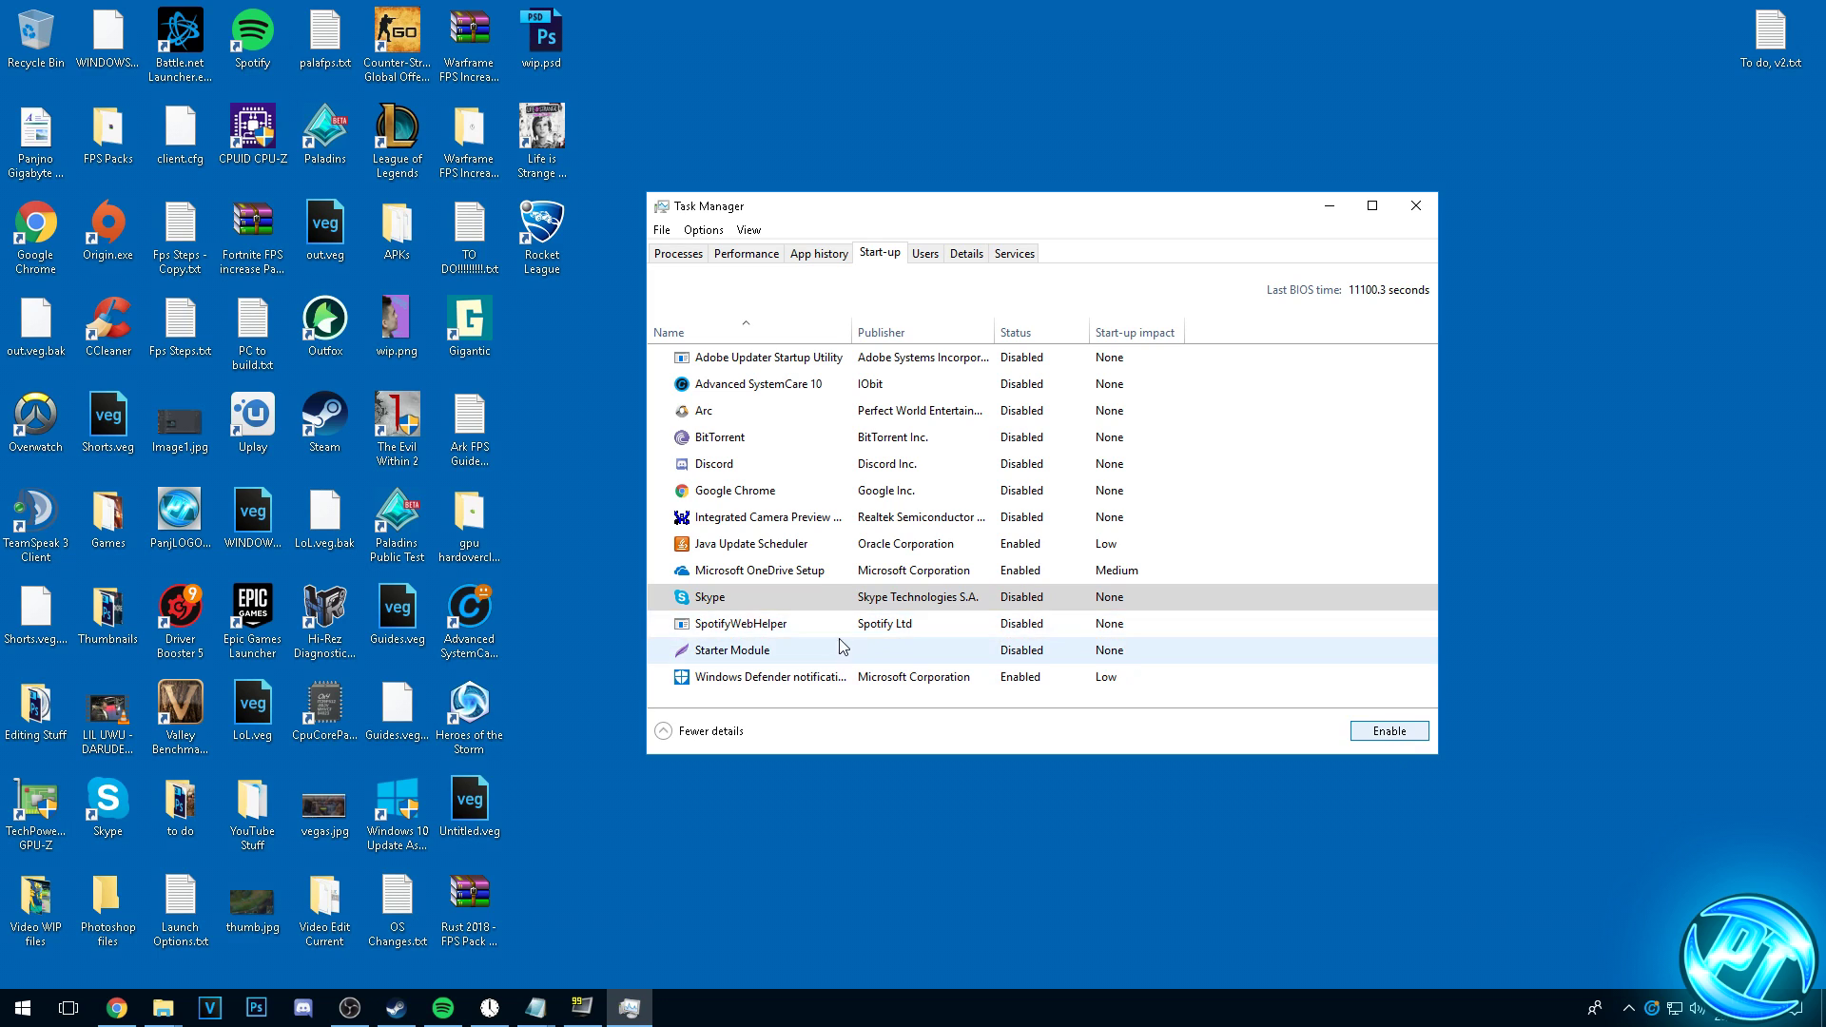
click(779, 630)
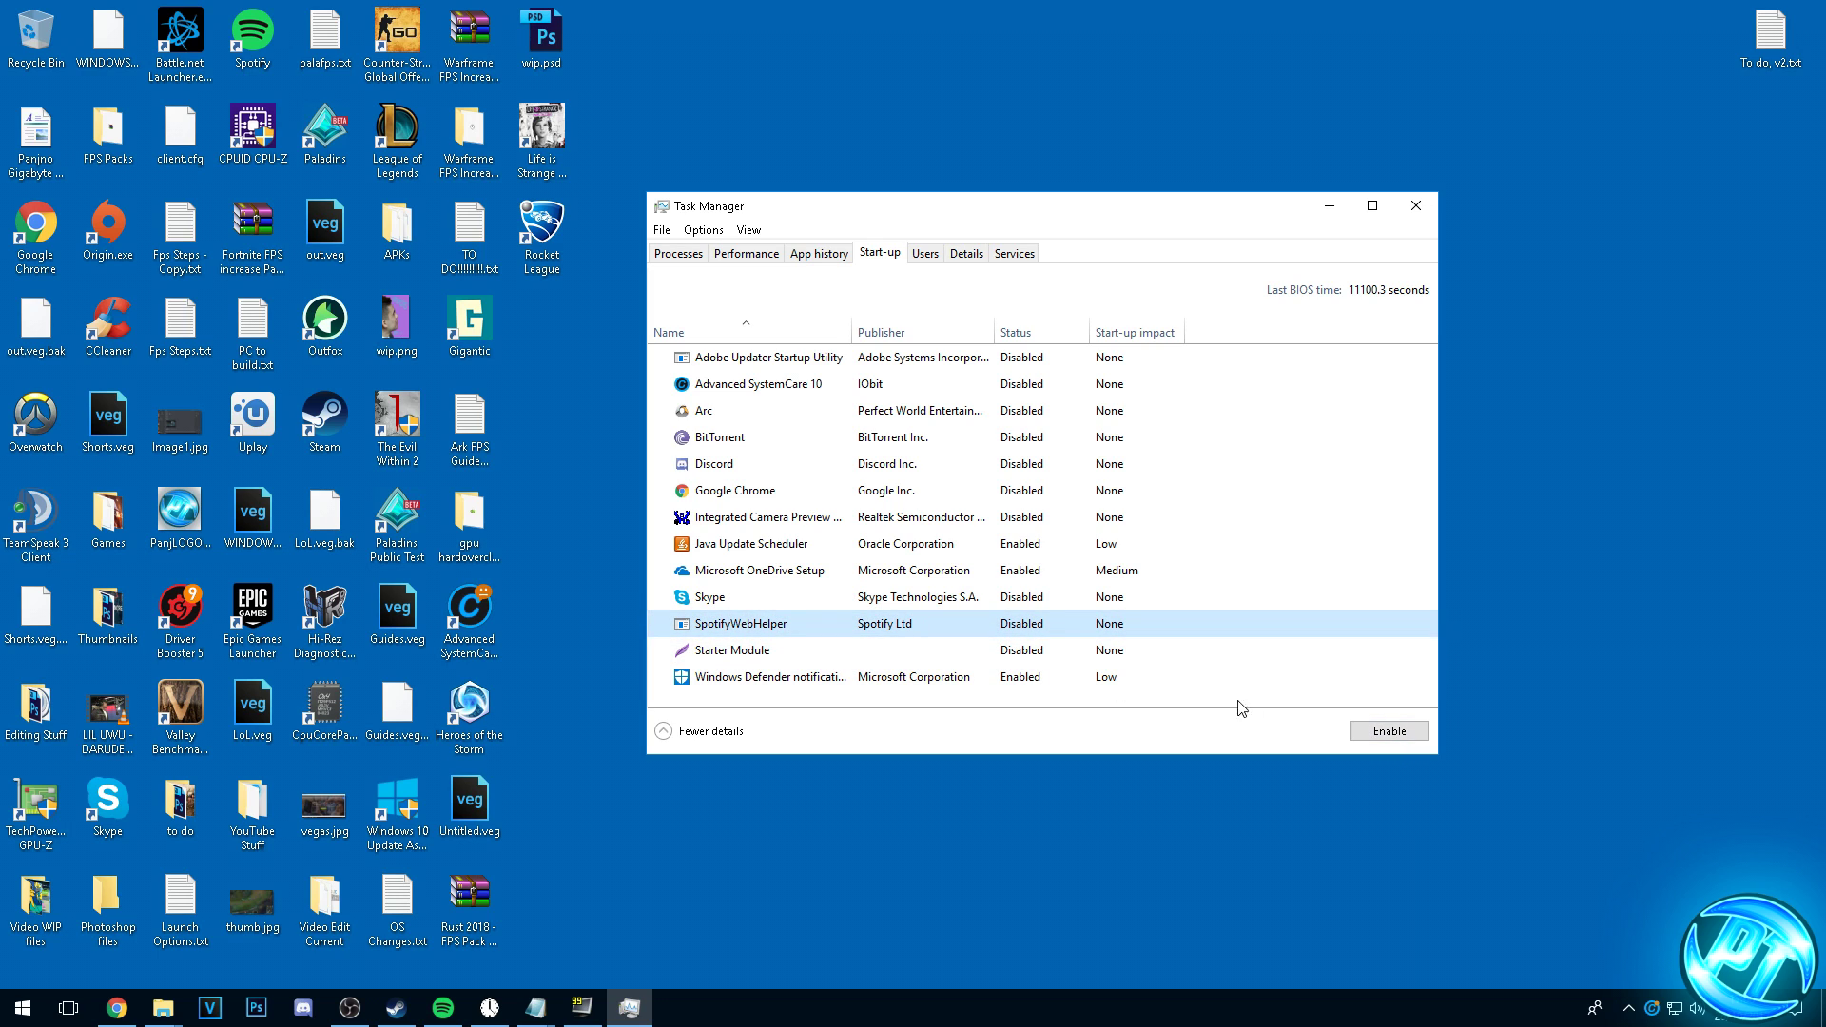
click(787, 491)
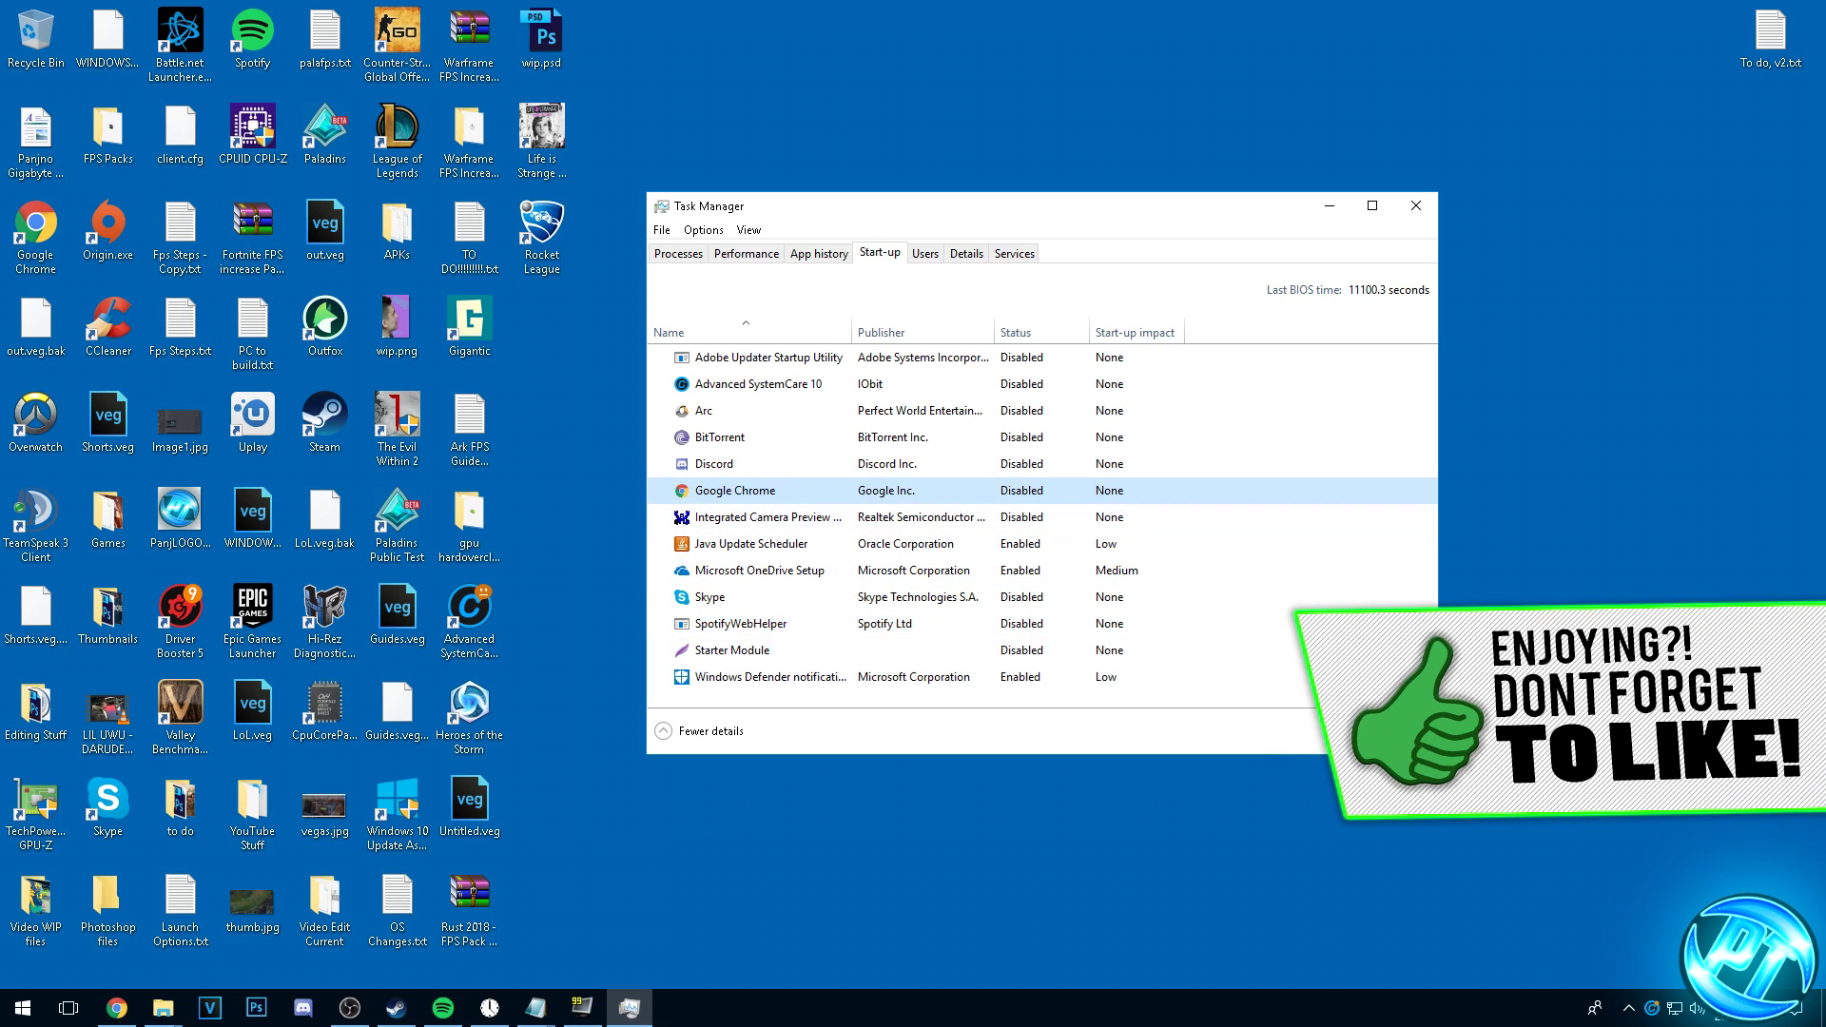
click(1041, 464)
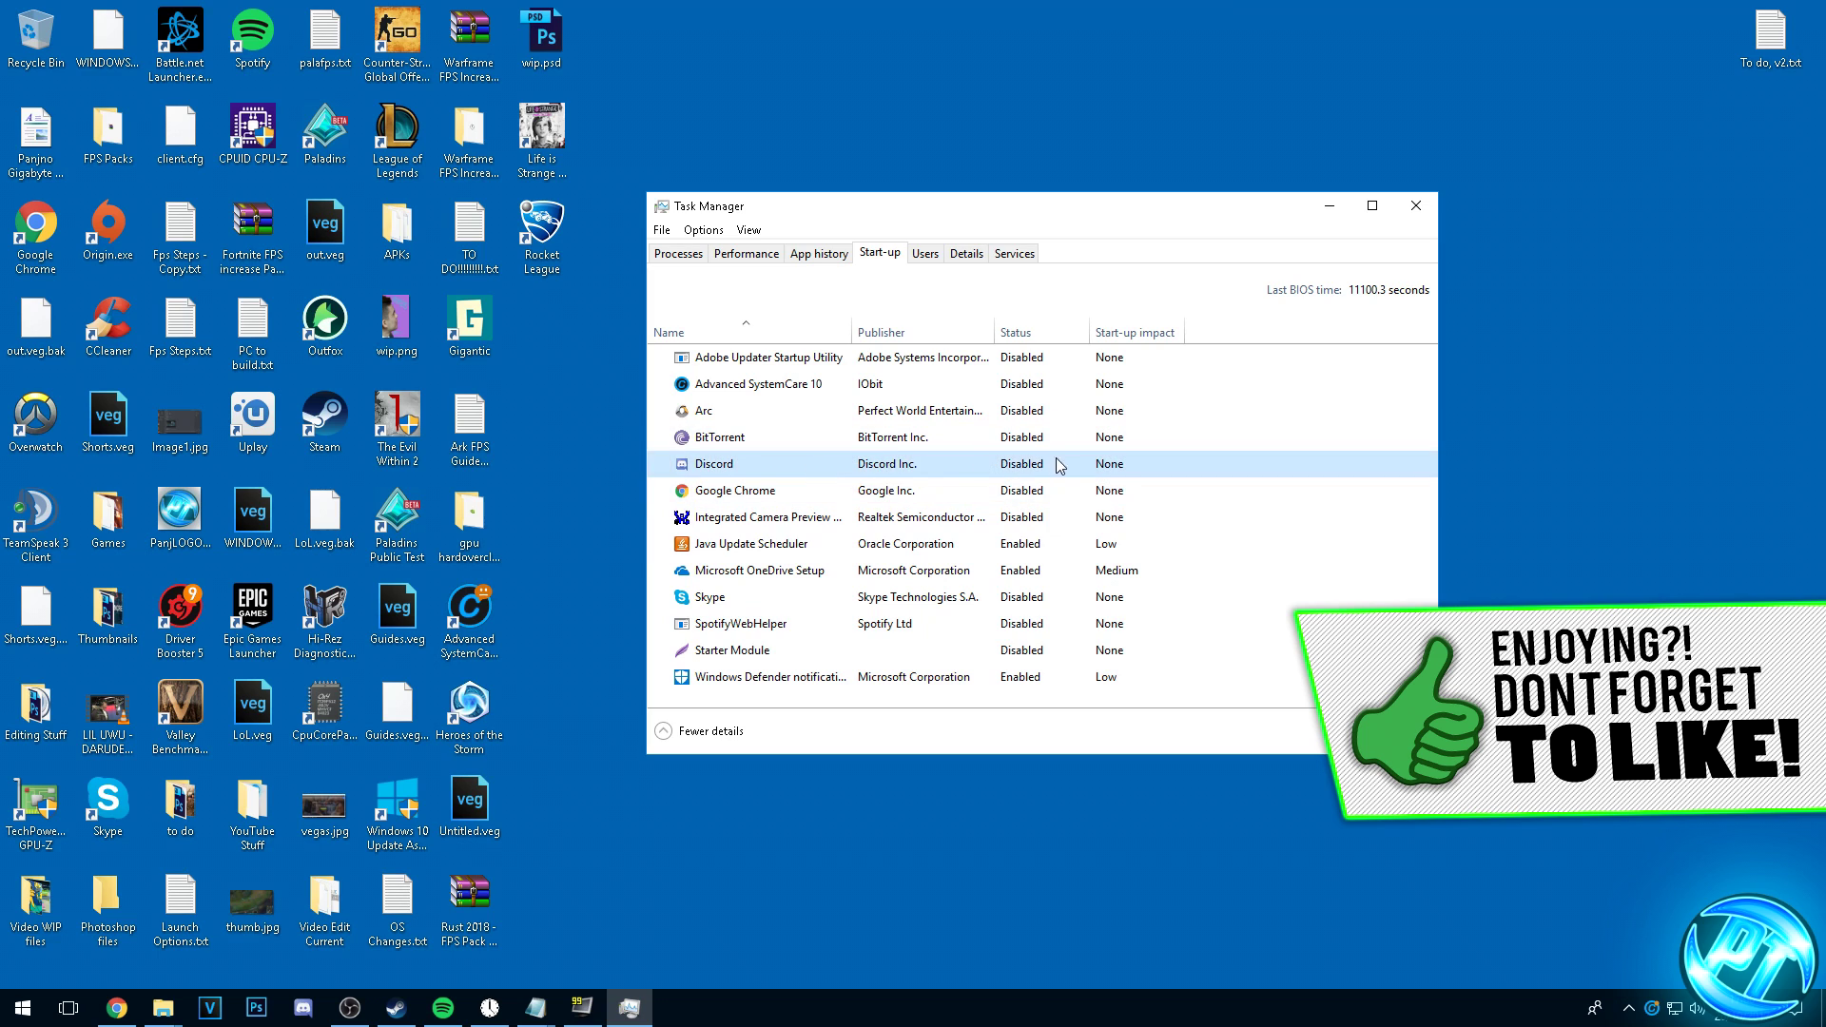
click(856, 440)
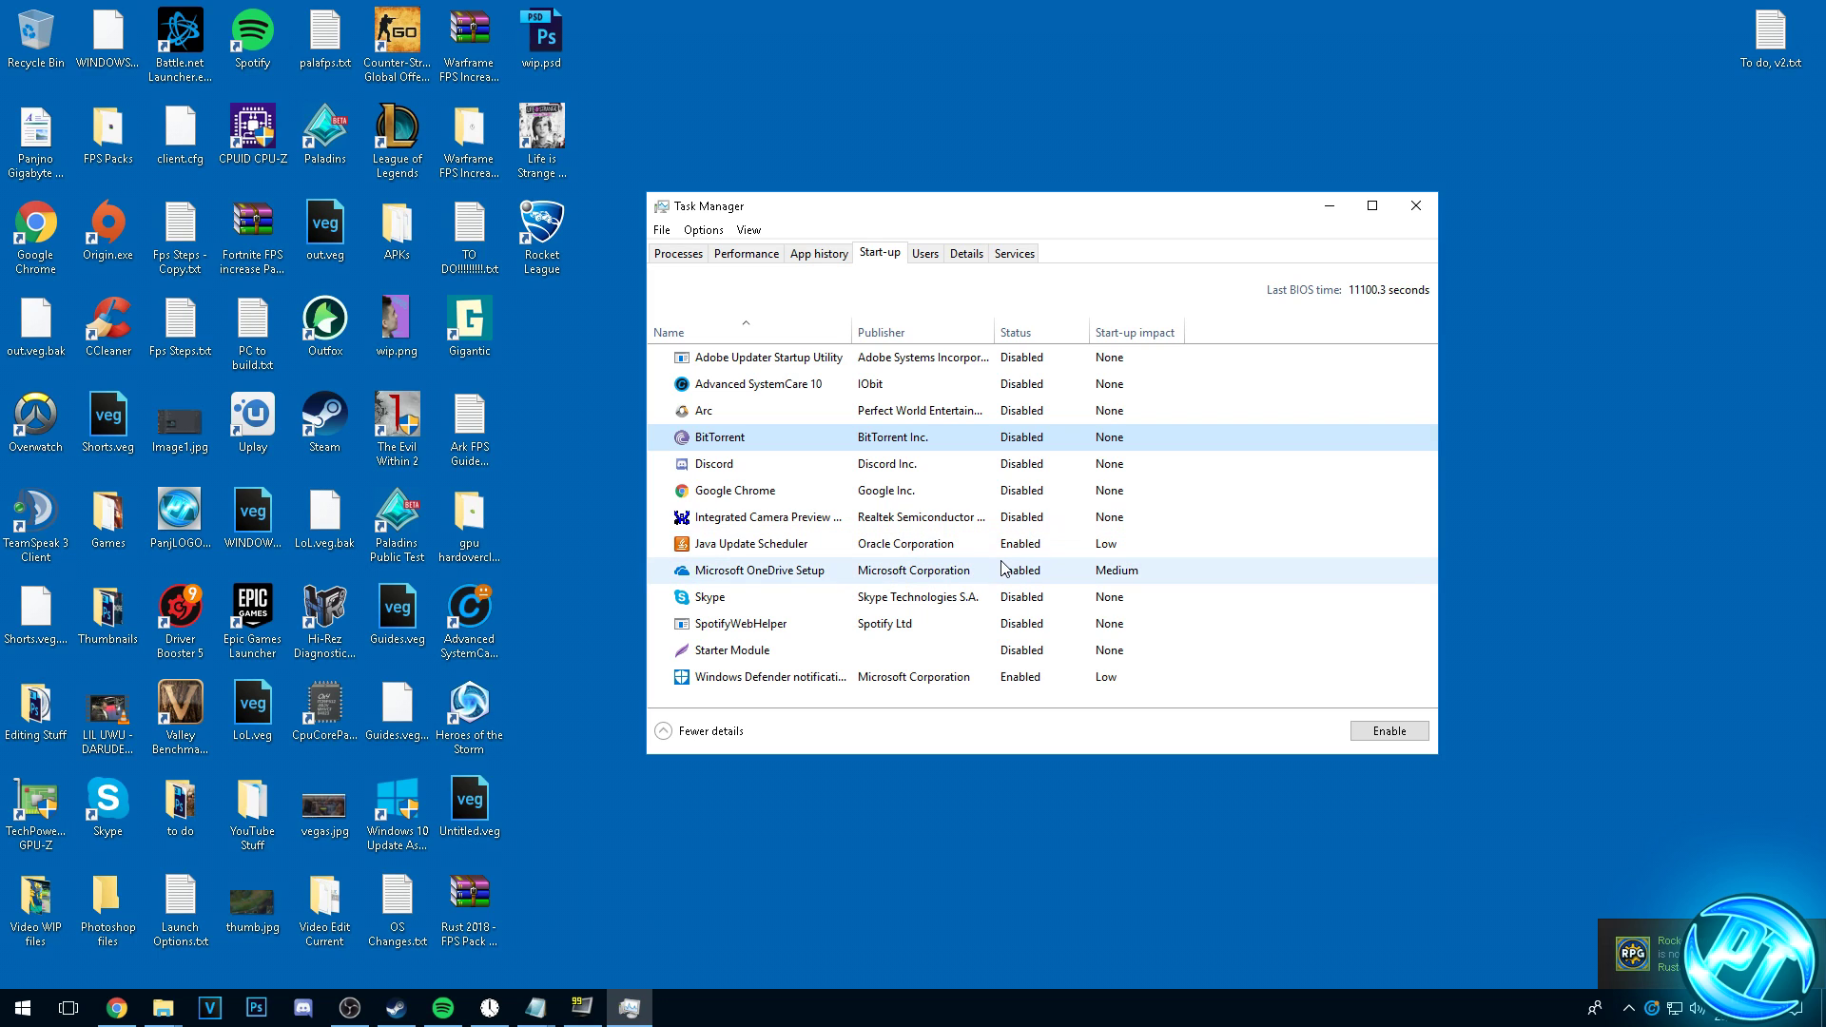
Disable Microsoft OneDrive Setup from running at start-up and close Task Manager.
click(918, 571)
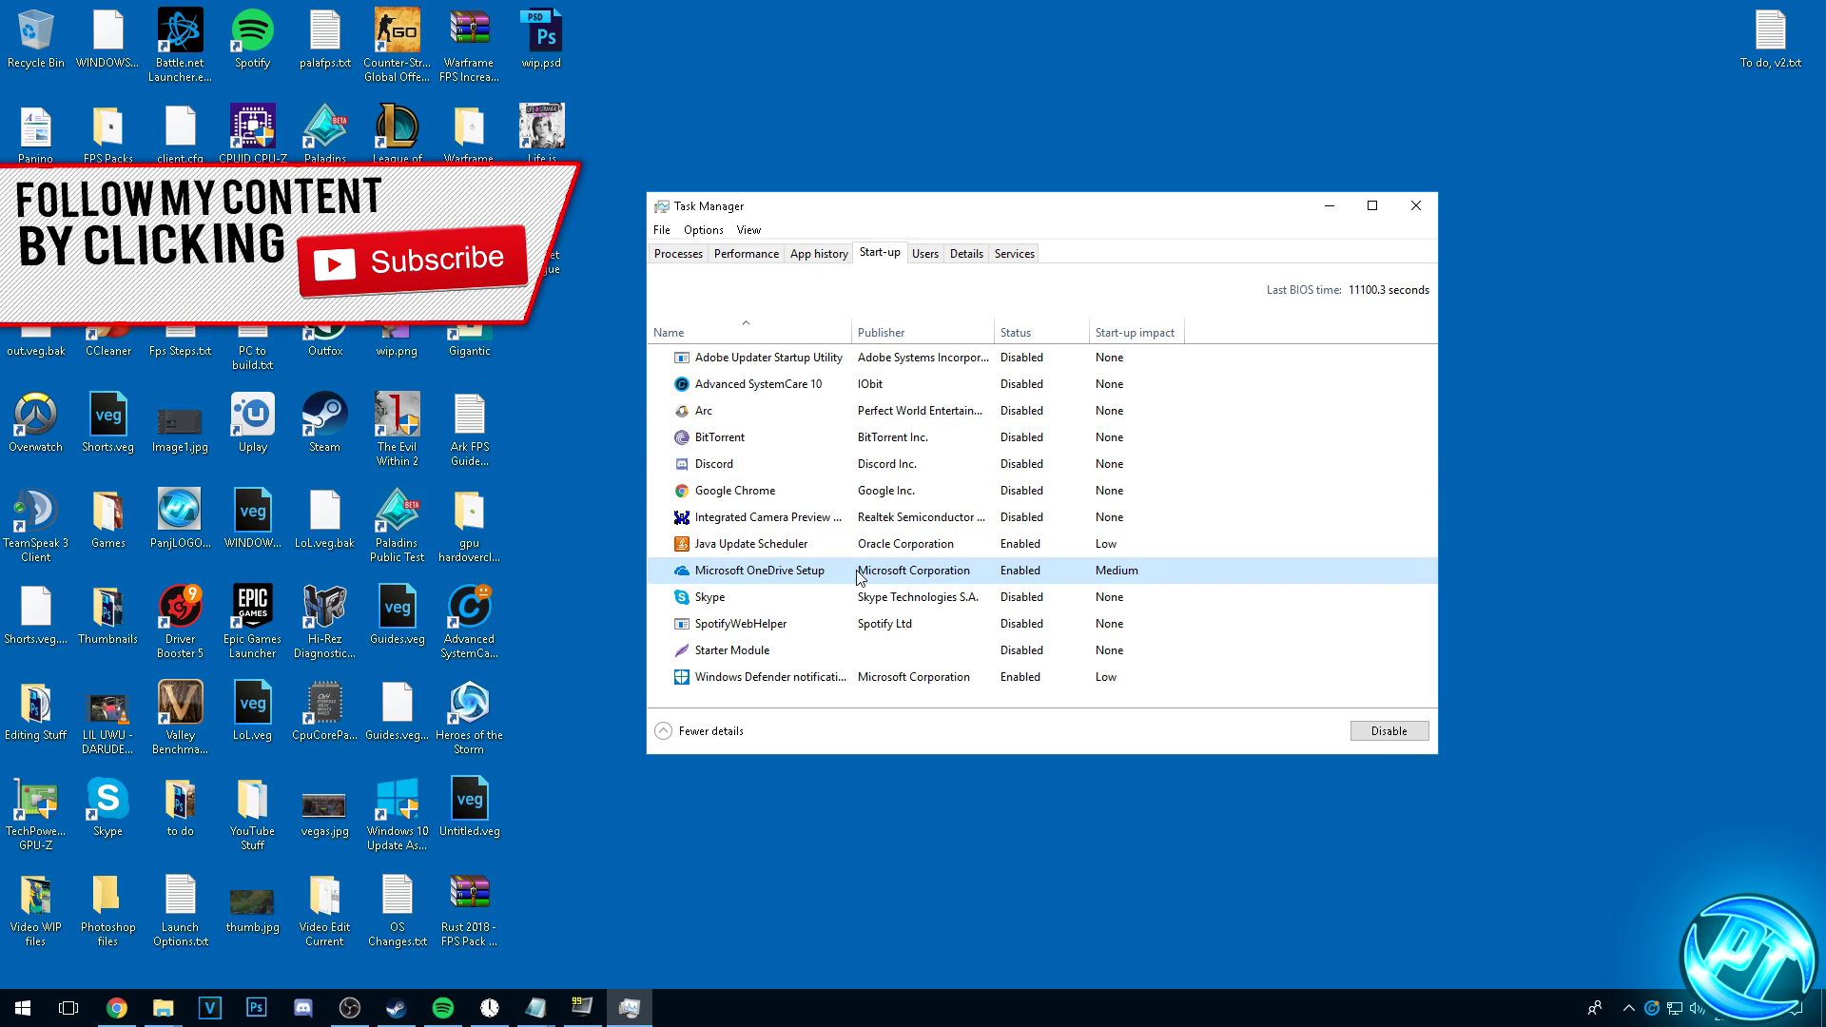
click(1396, 738)
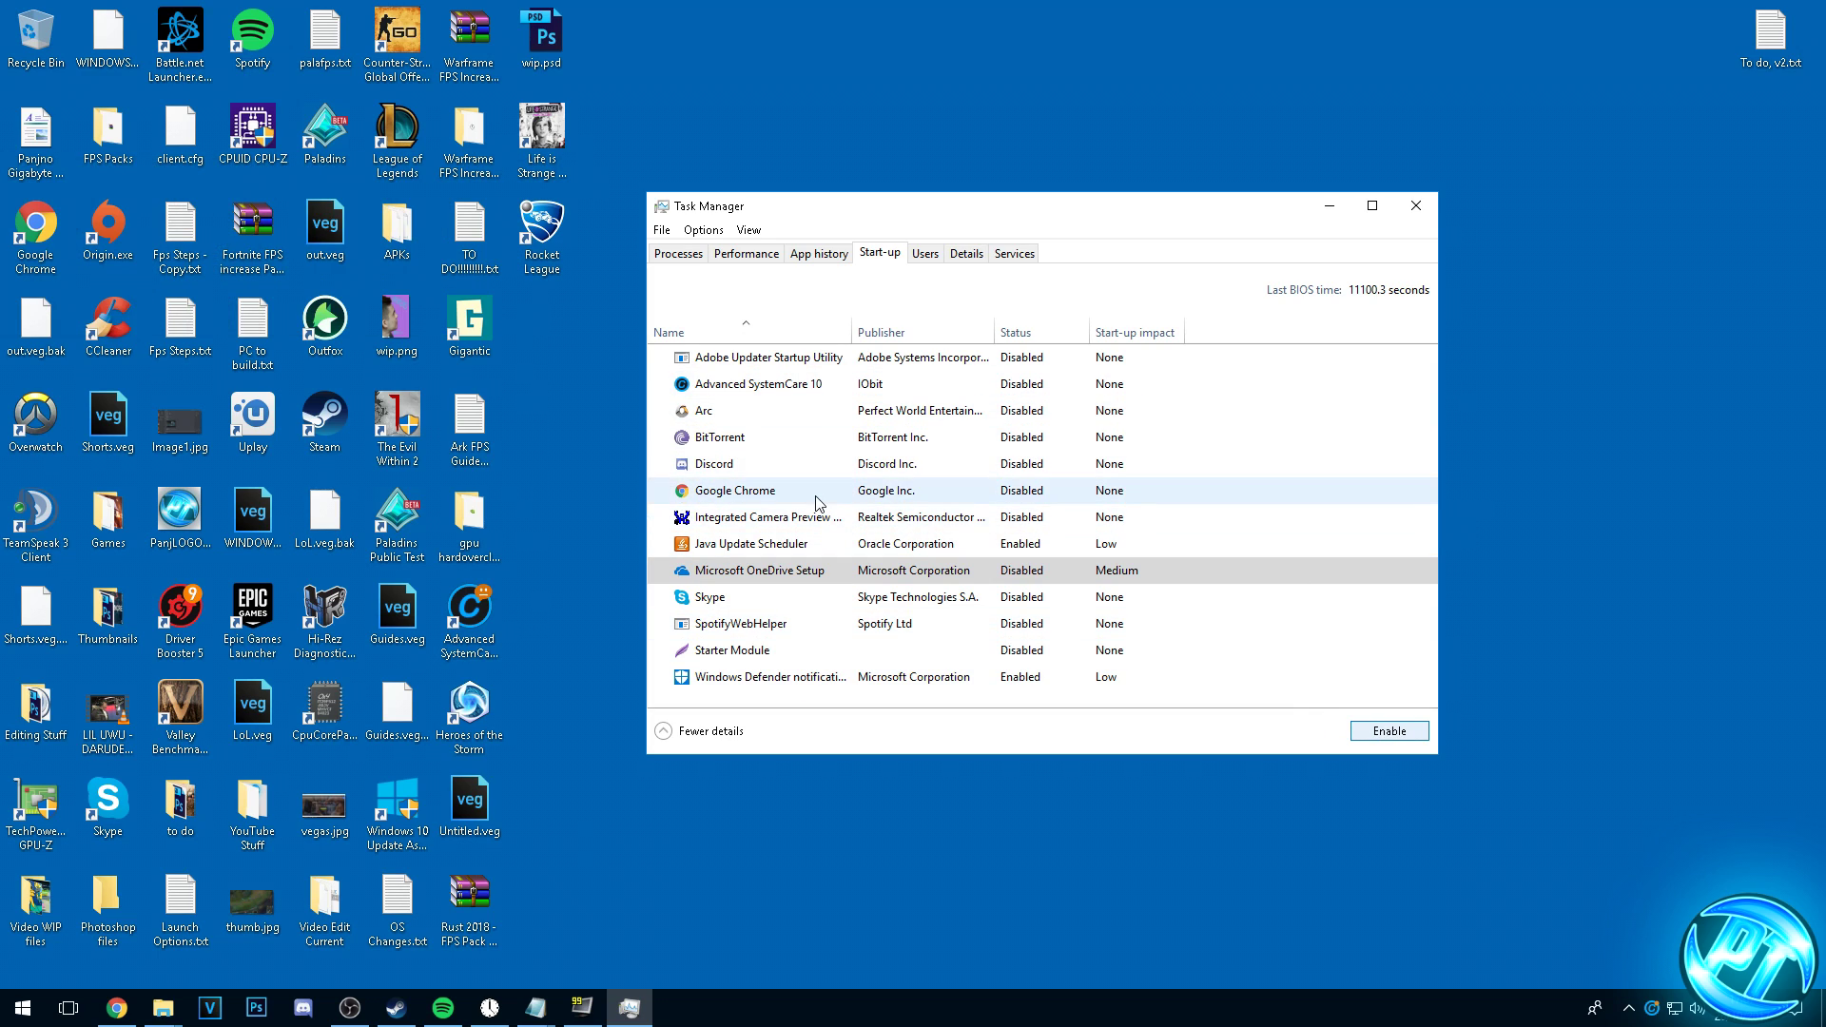
click(1416, 206)
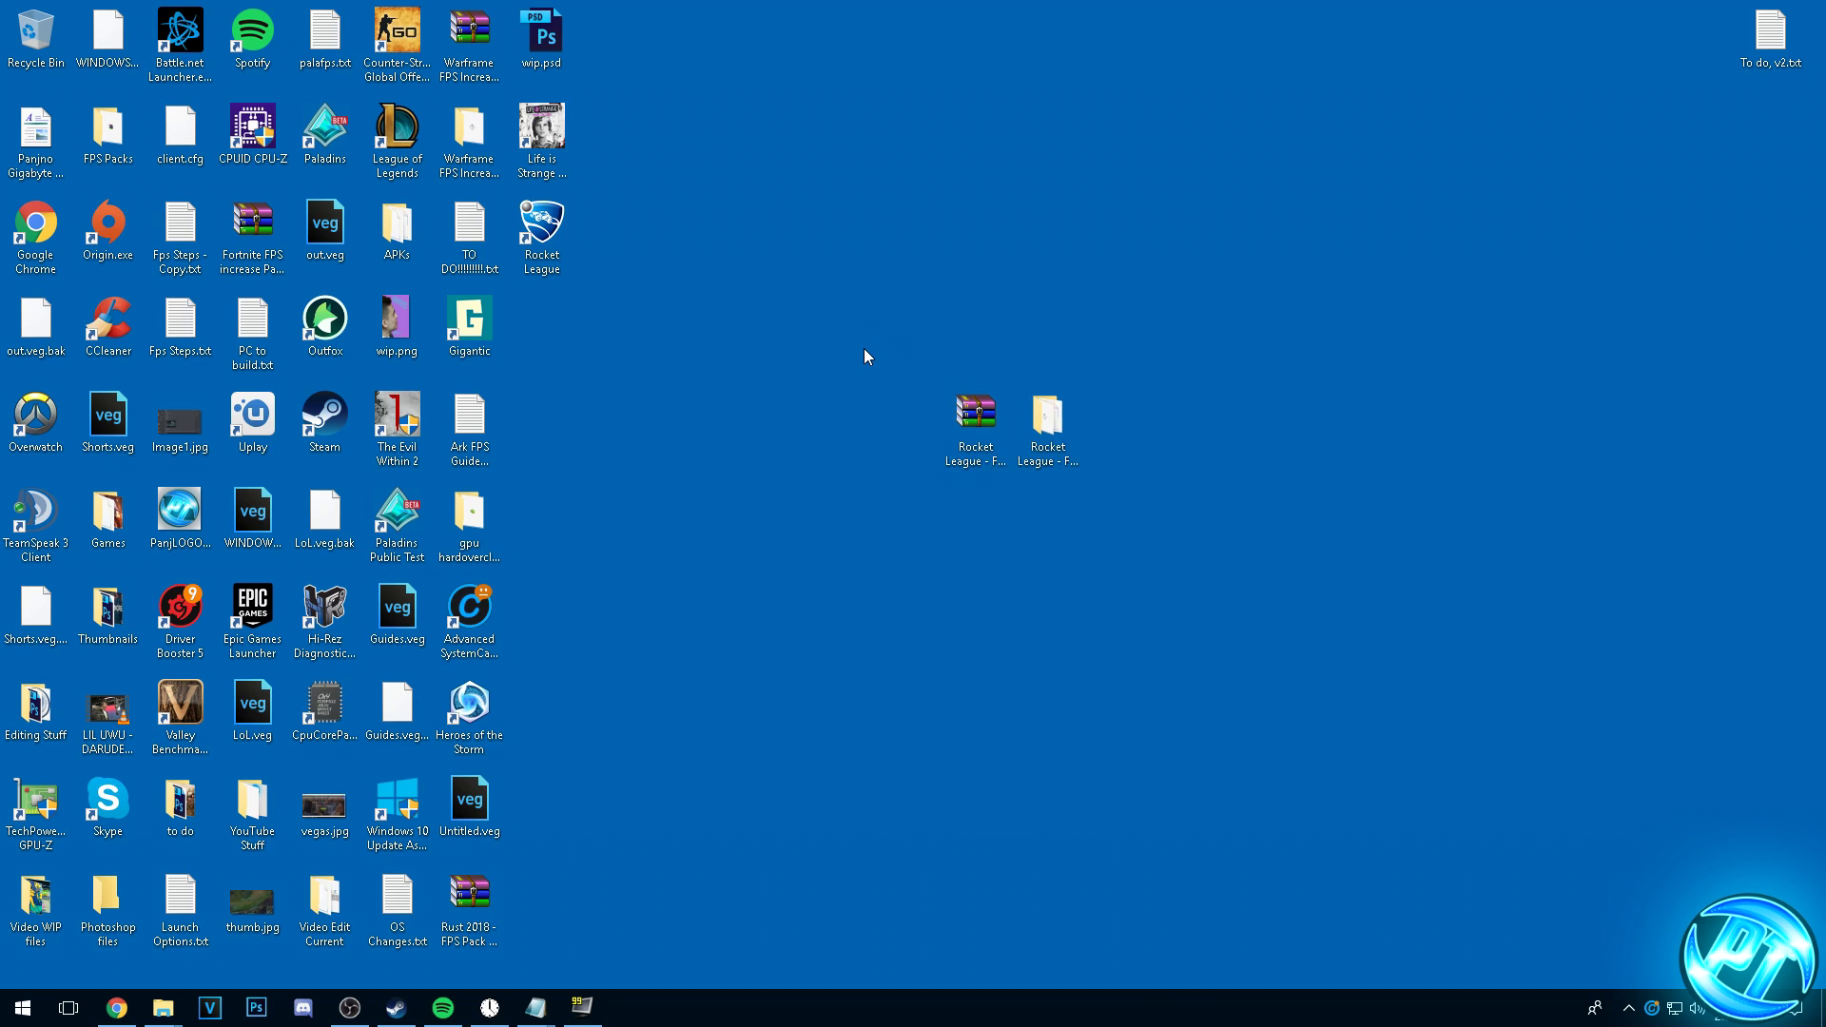
Open System Configuration by searching Windows for msconfig and bring up the advanced boot options for Windows 10.
click(13, 1014)
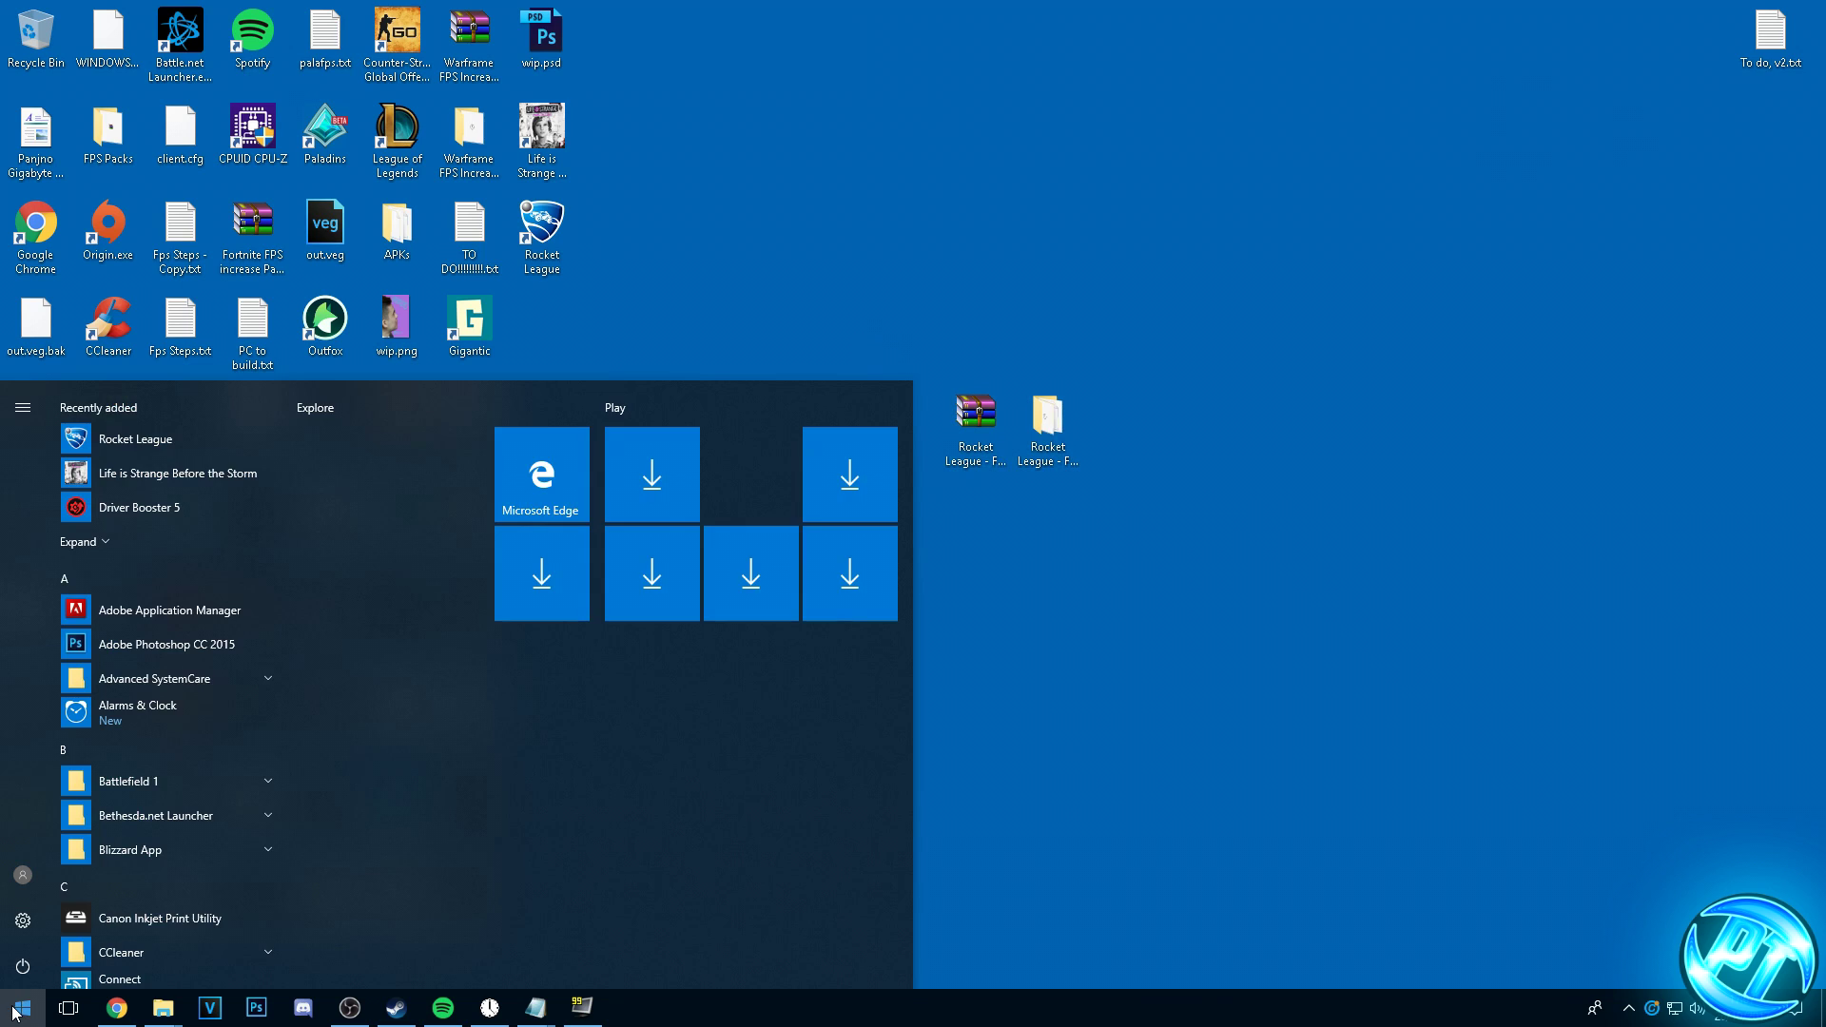
text(msconfig)
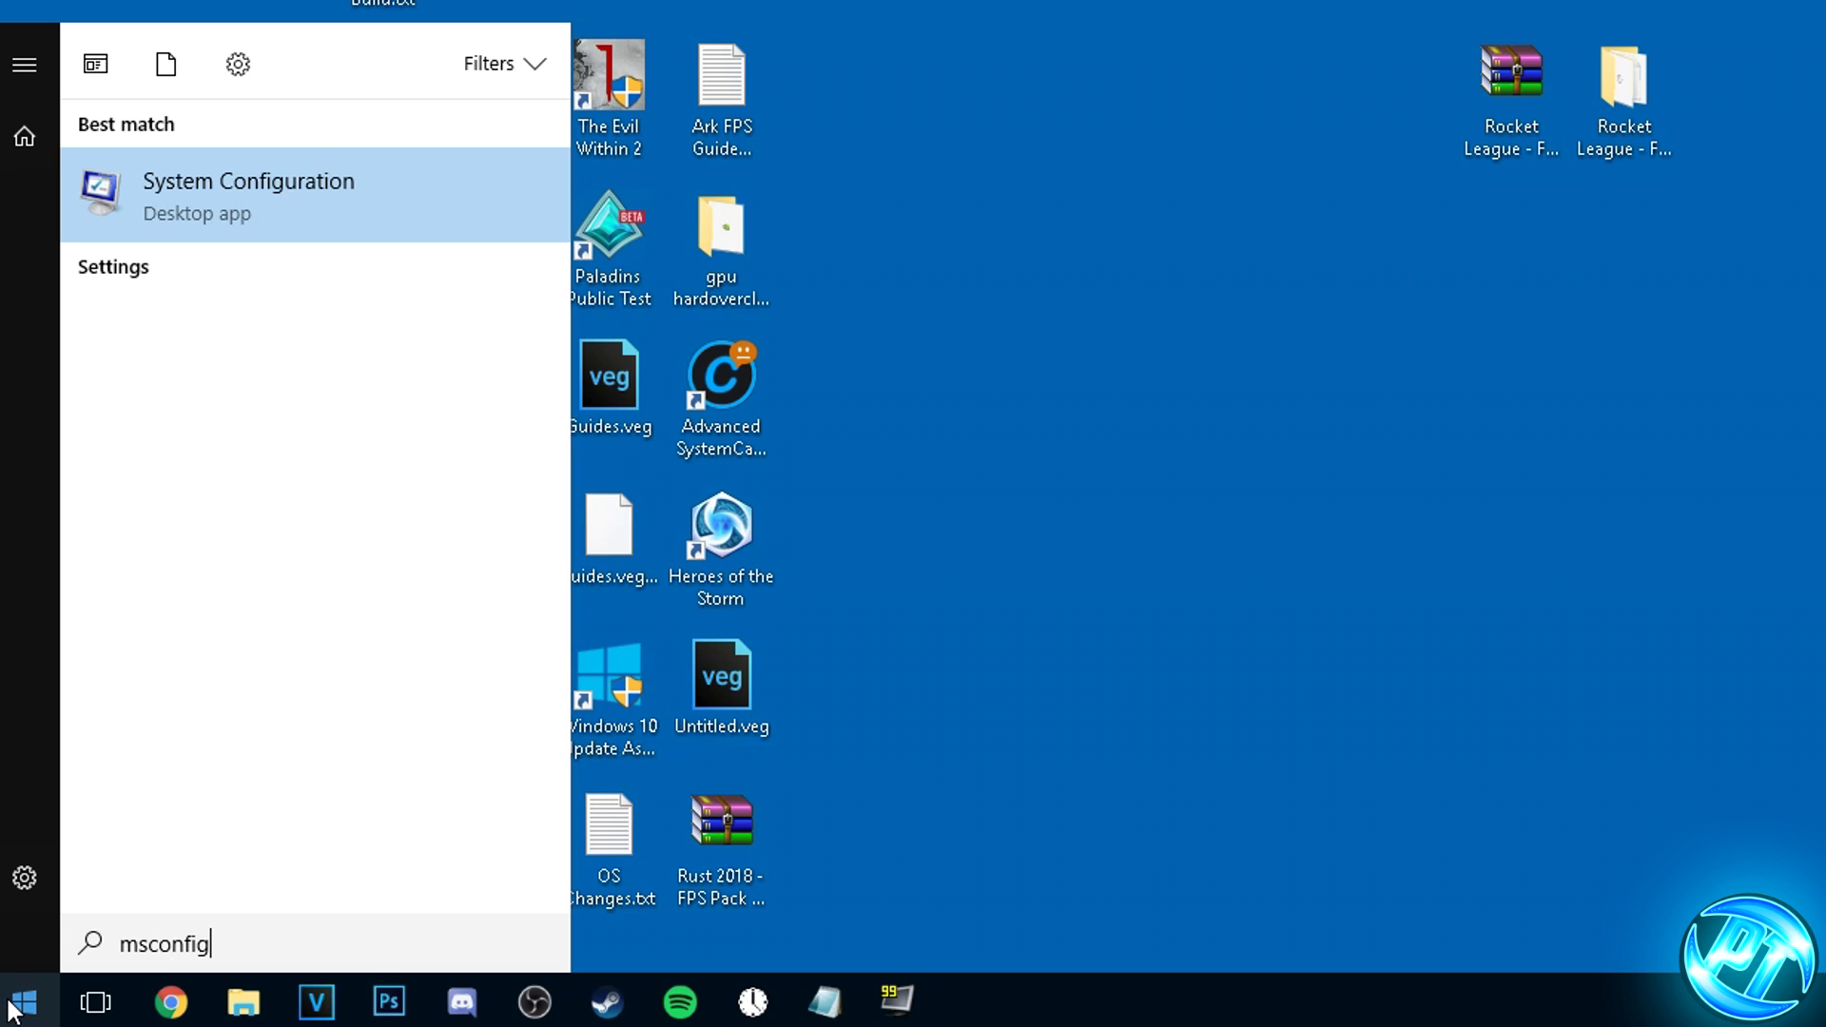
key(Return)
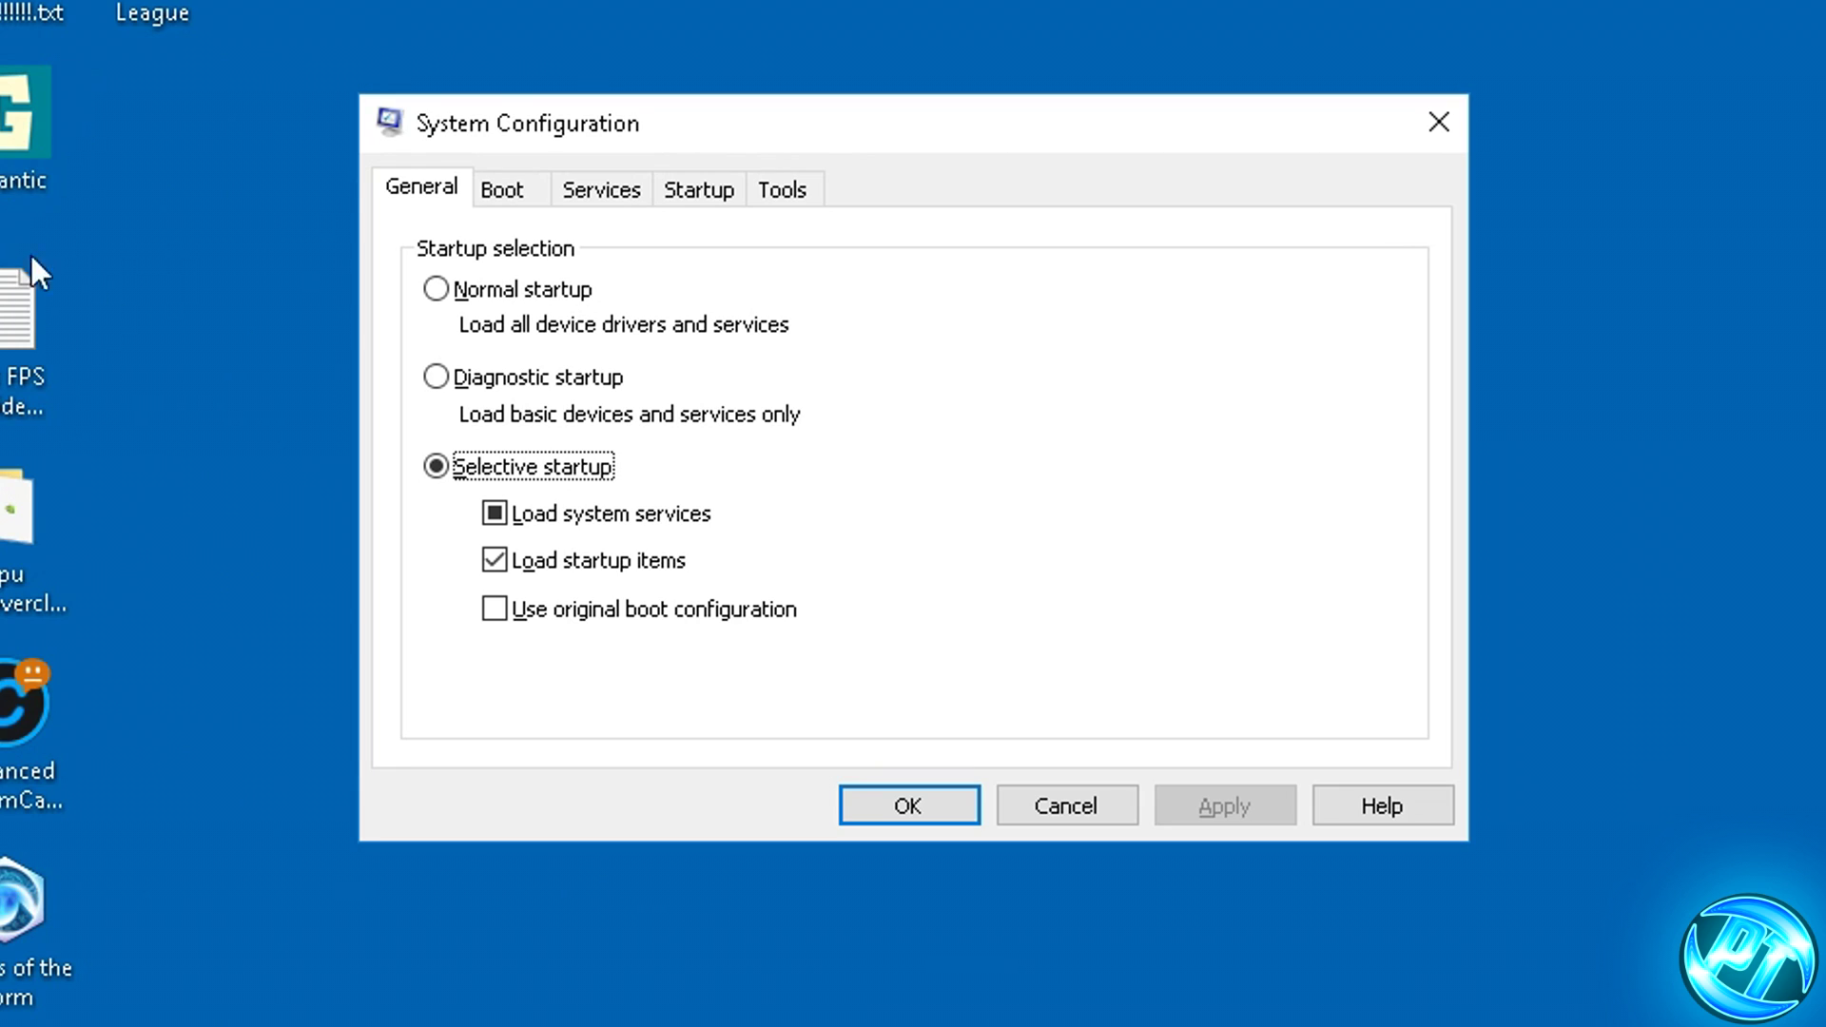
click(502, 188)
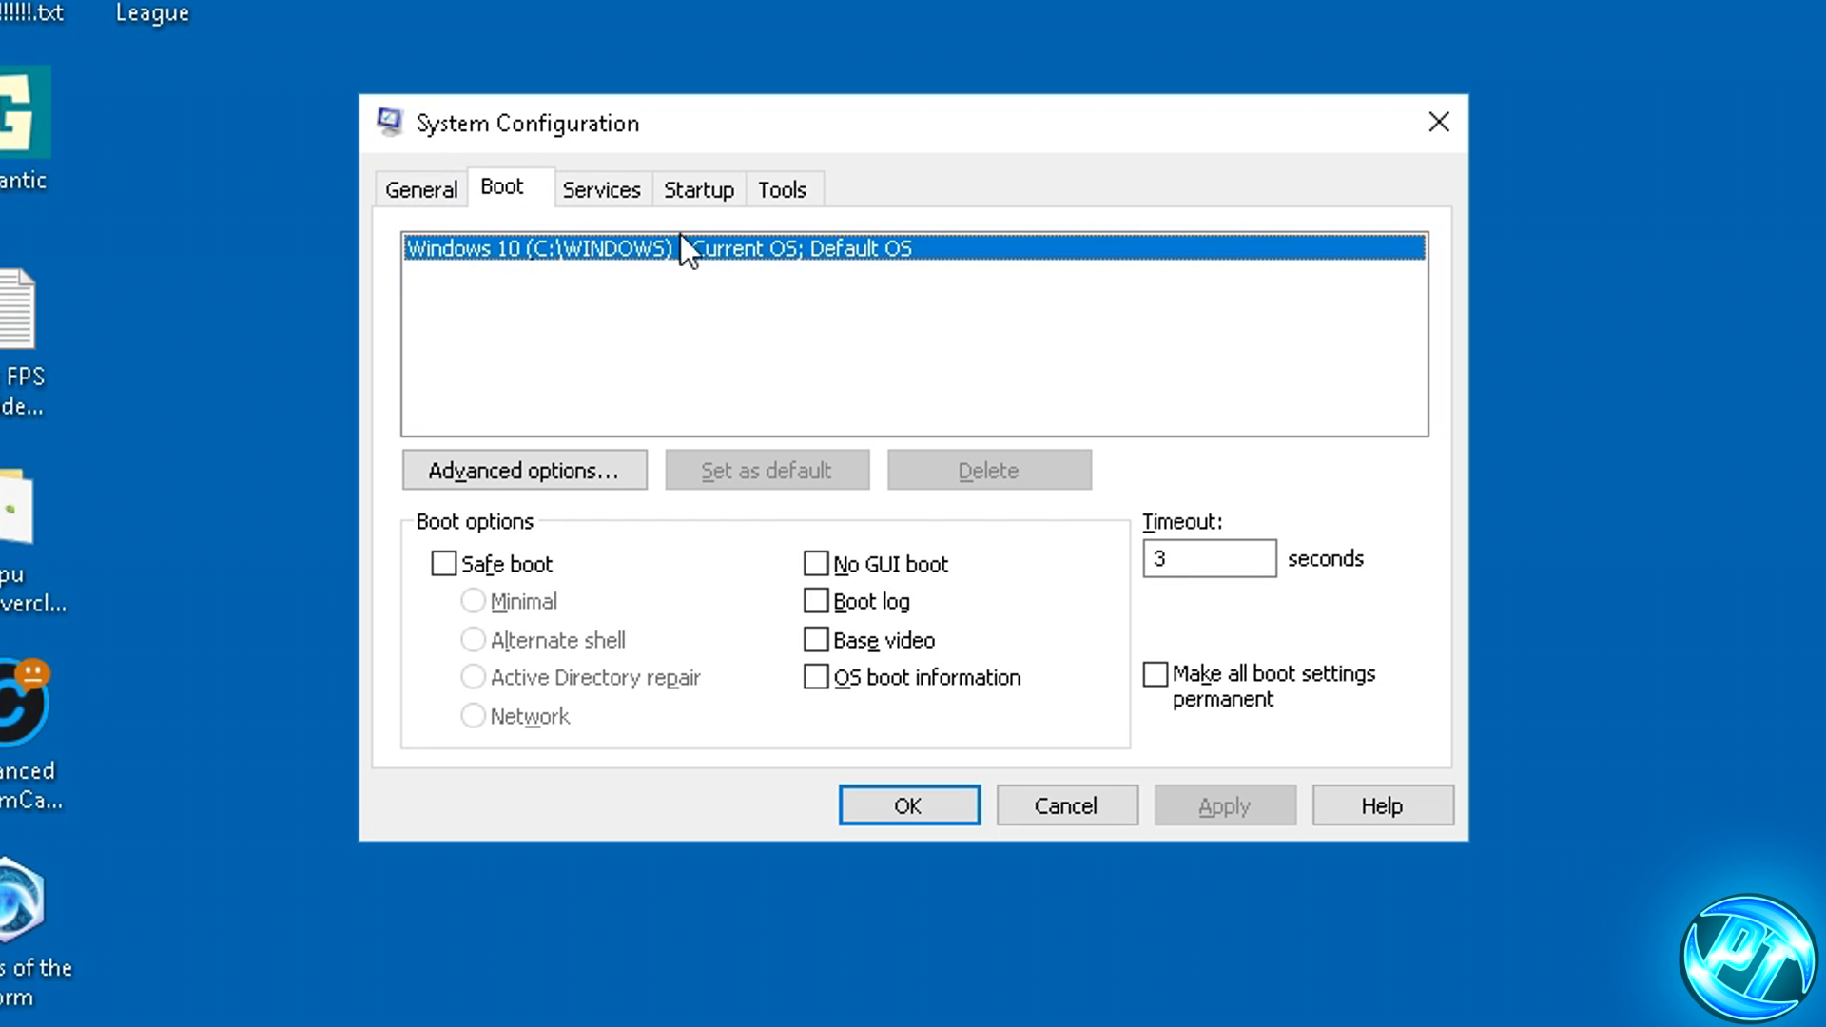
click(491, 472)
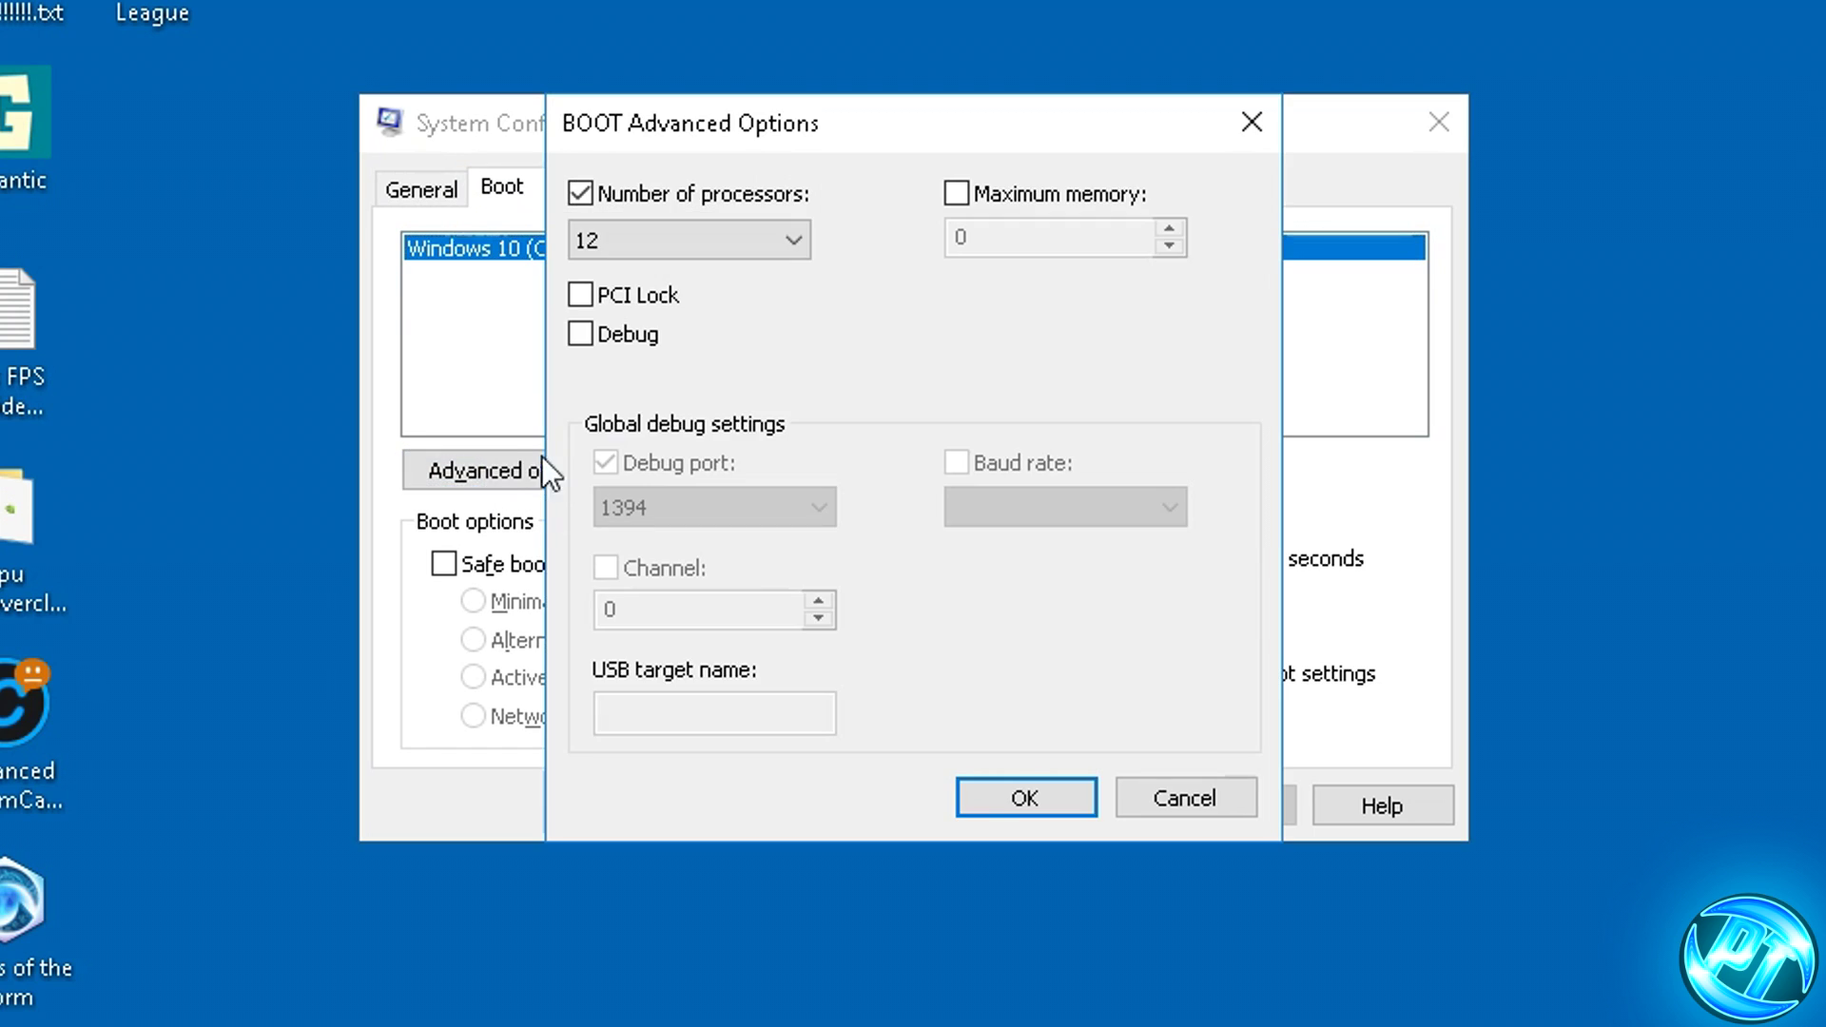
Set the number of boot processors to 12, apply the boot configuration and exit without restarting.
click(580, 193)
click(580, 193)
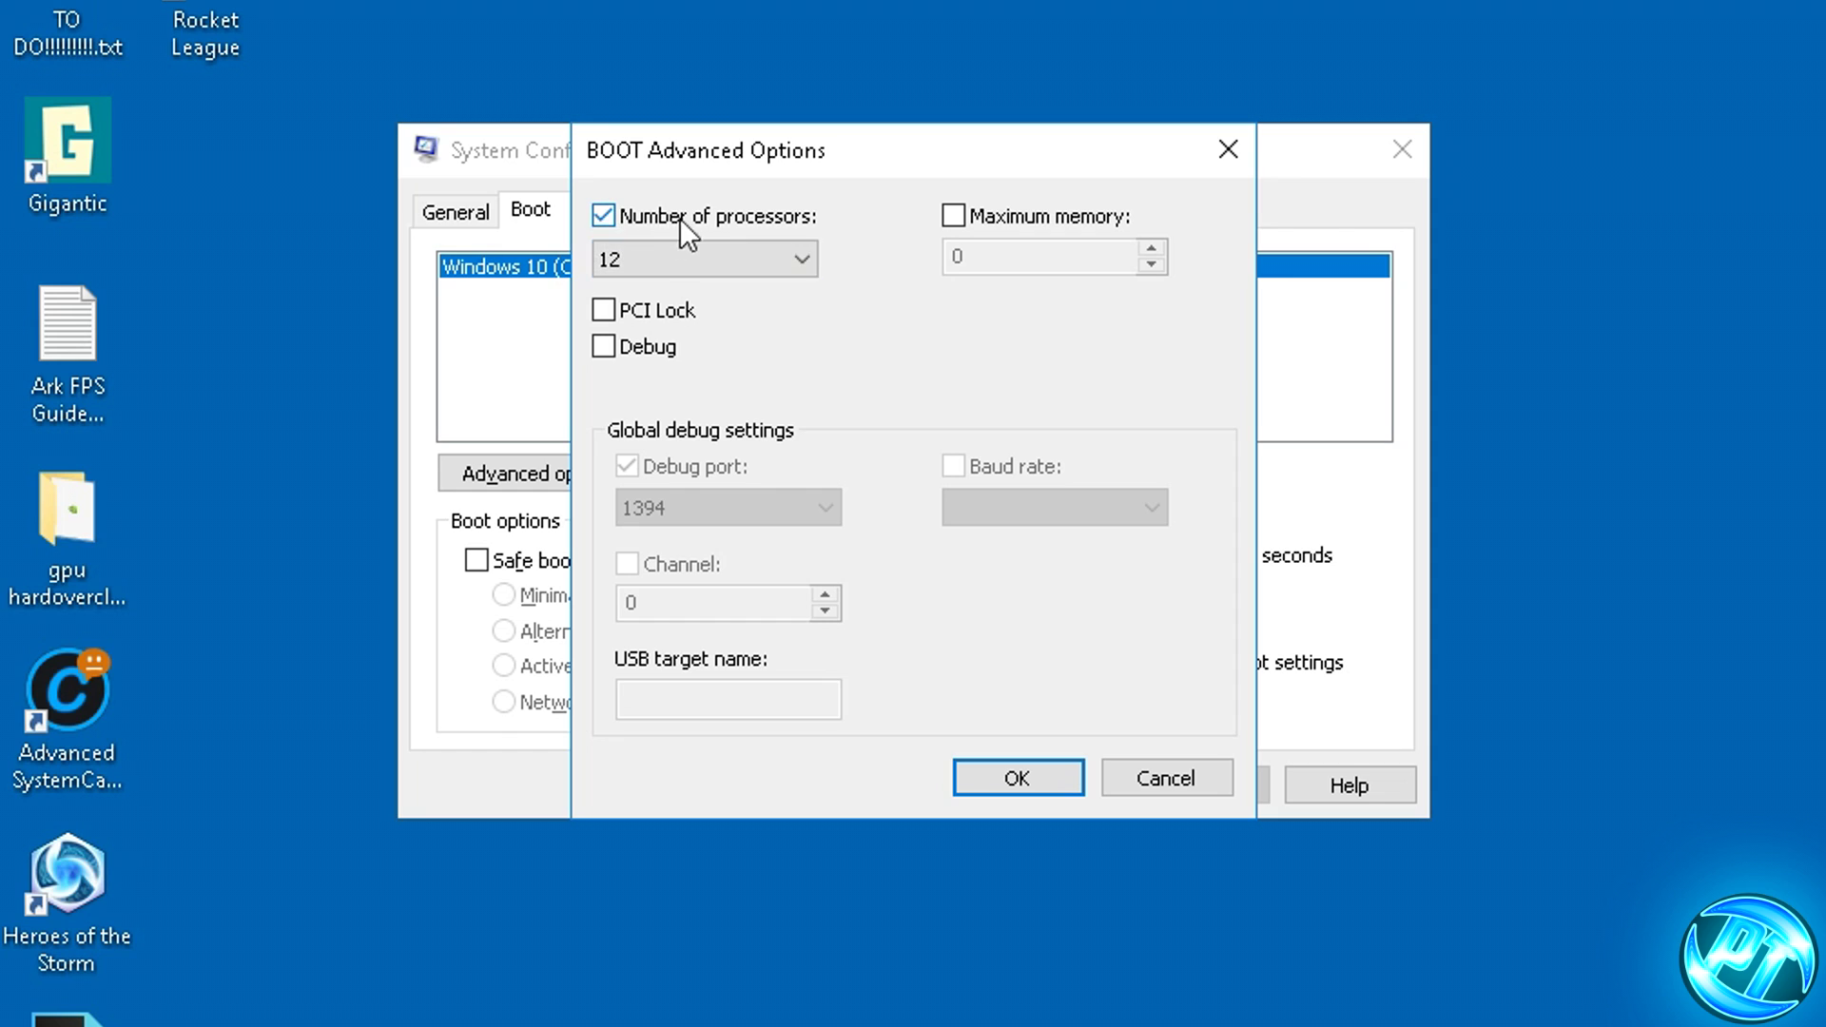
click(658, 229)
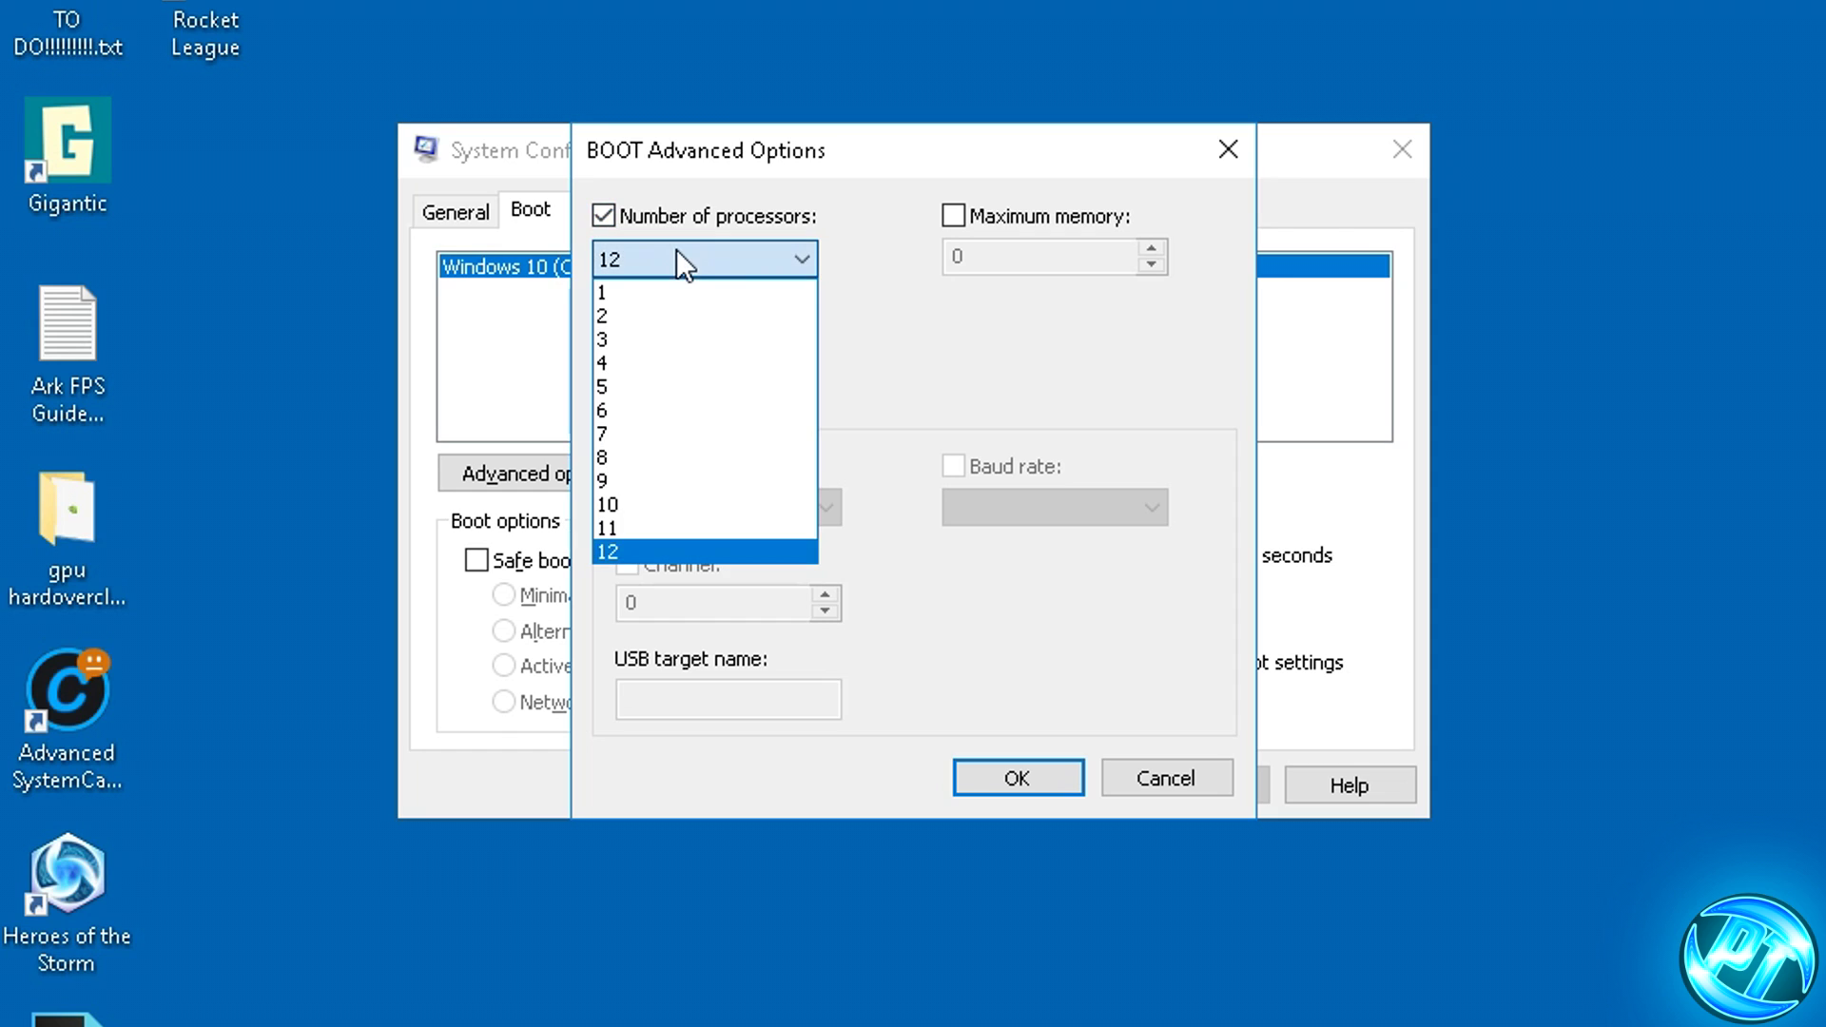
click(655, 550)
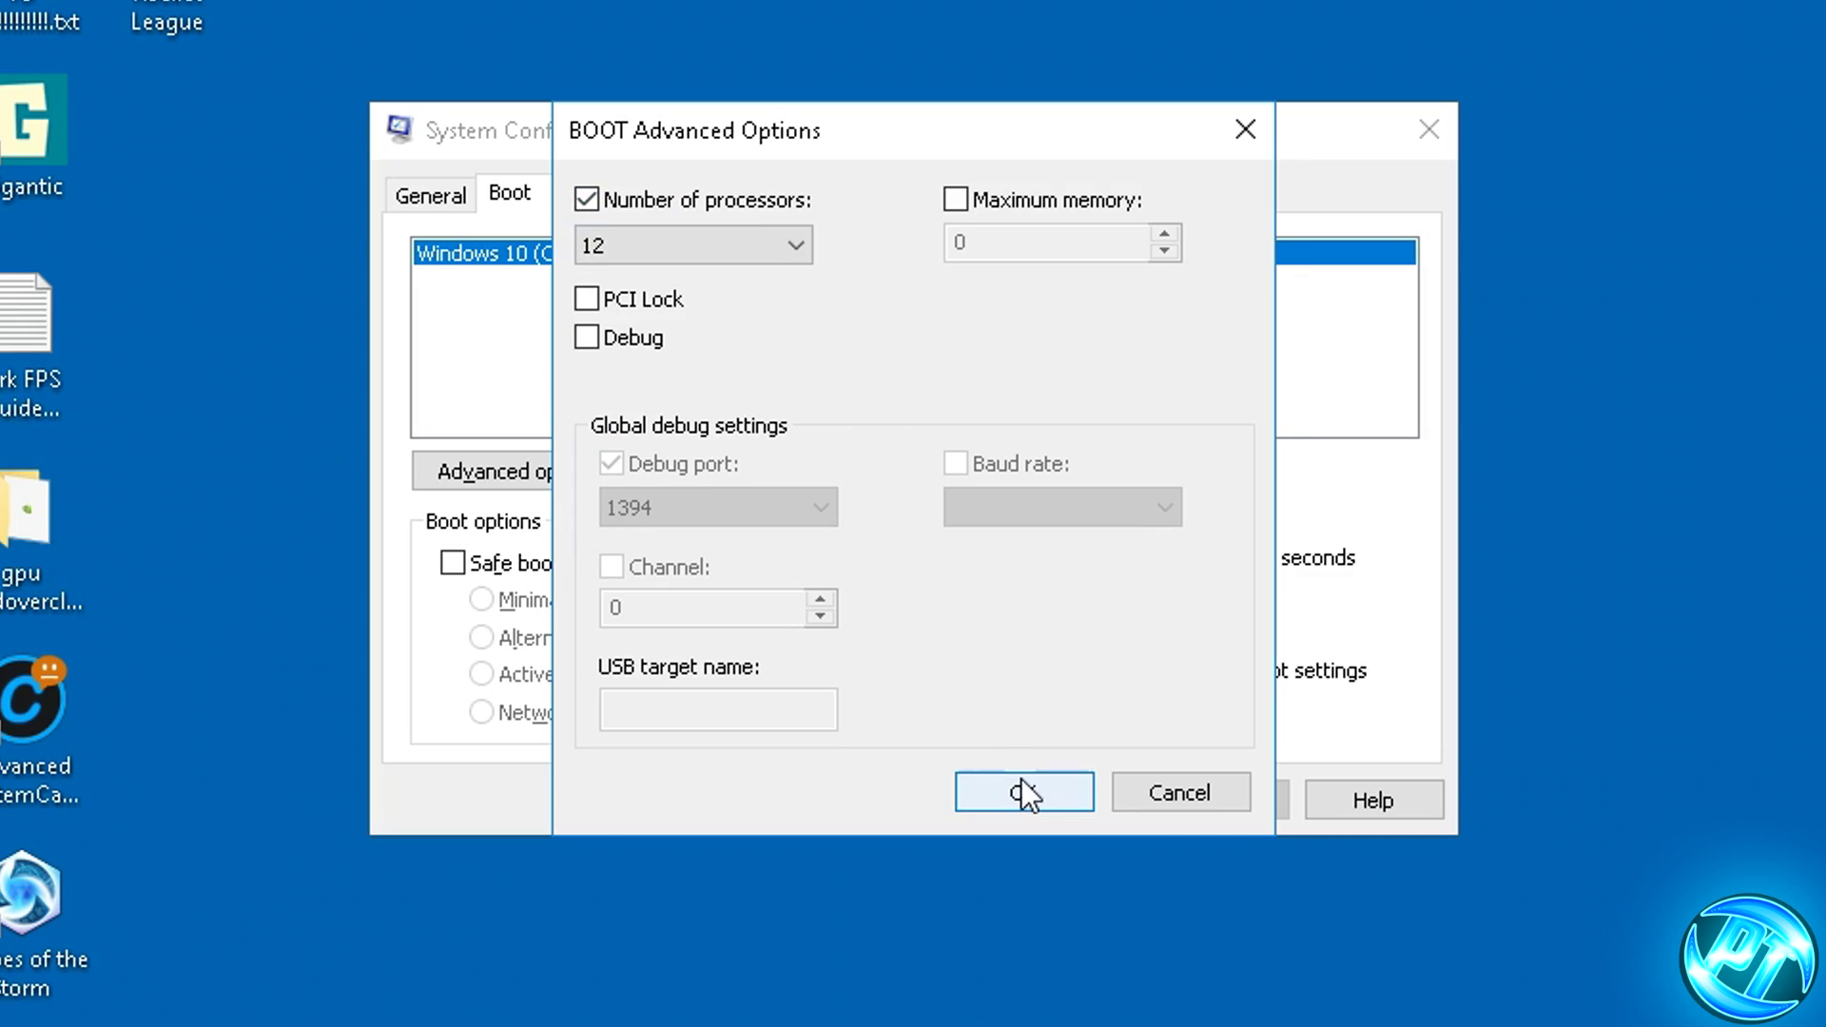
click(967, 651)
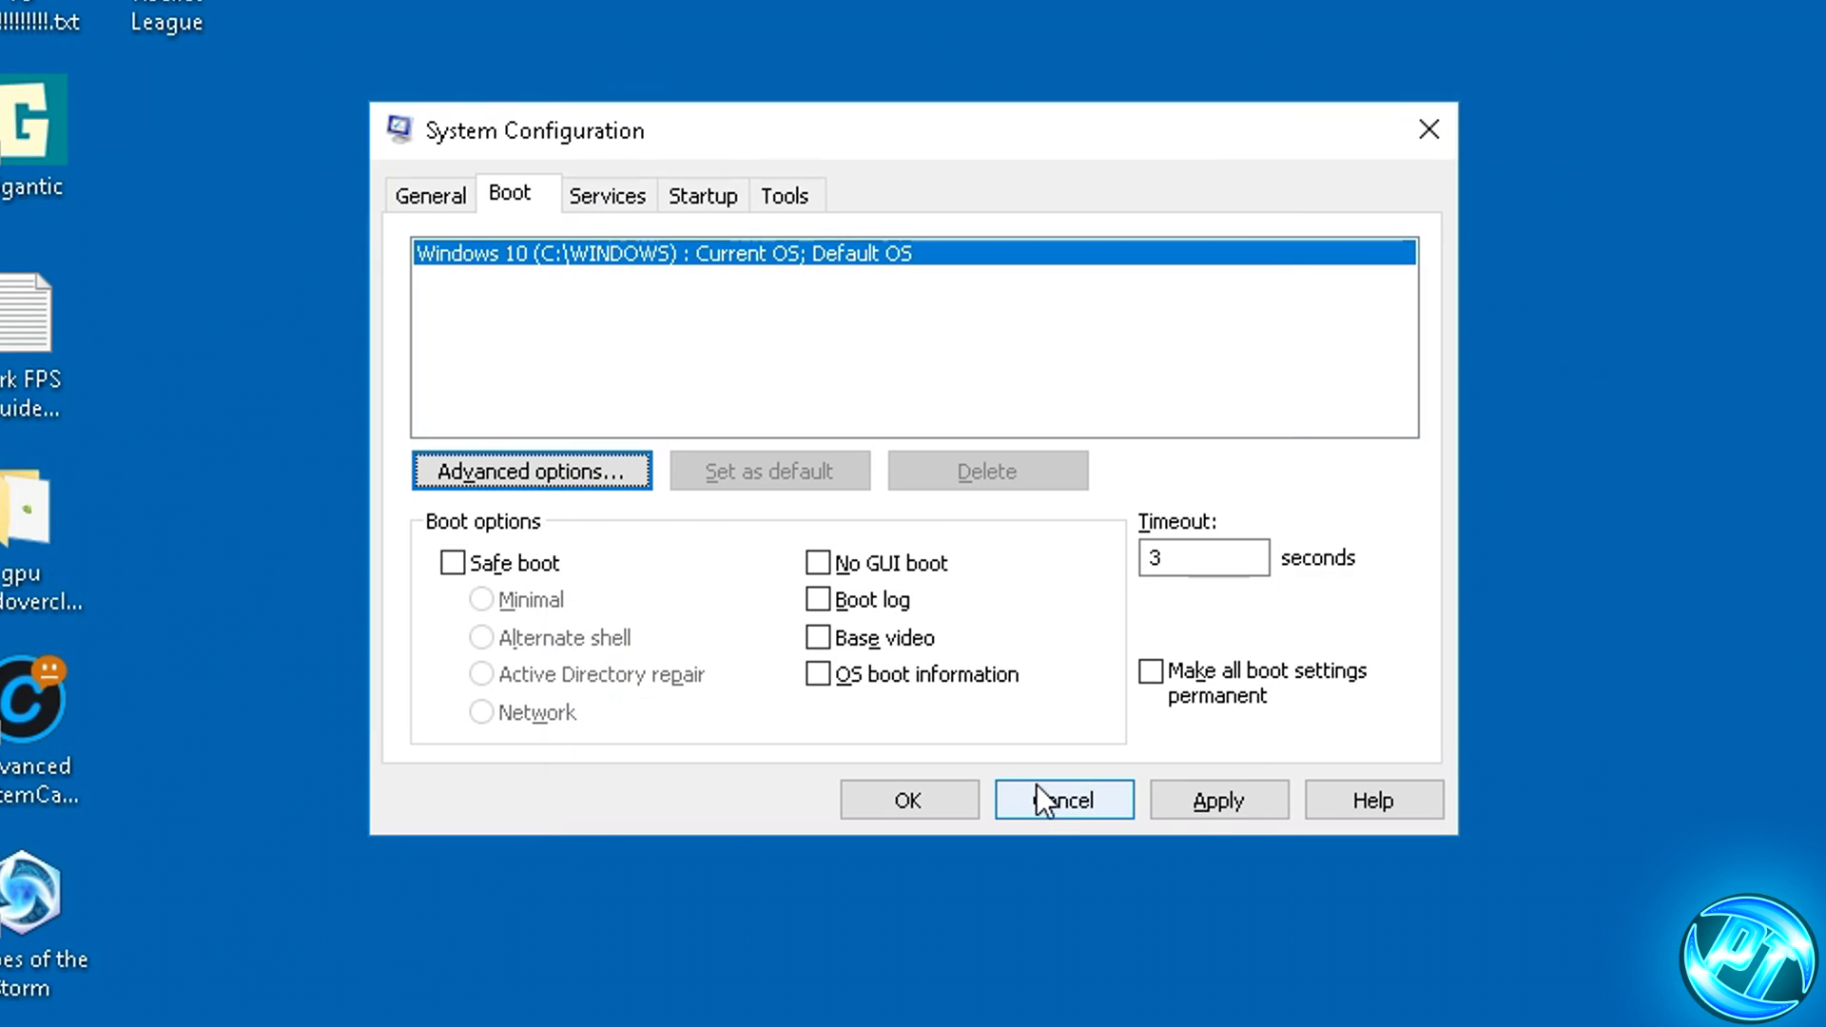
click(1200, 801)
click(923, 799)
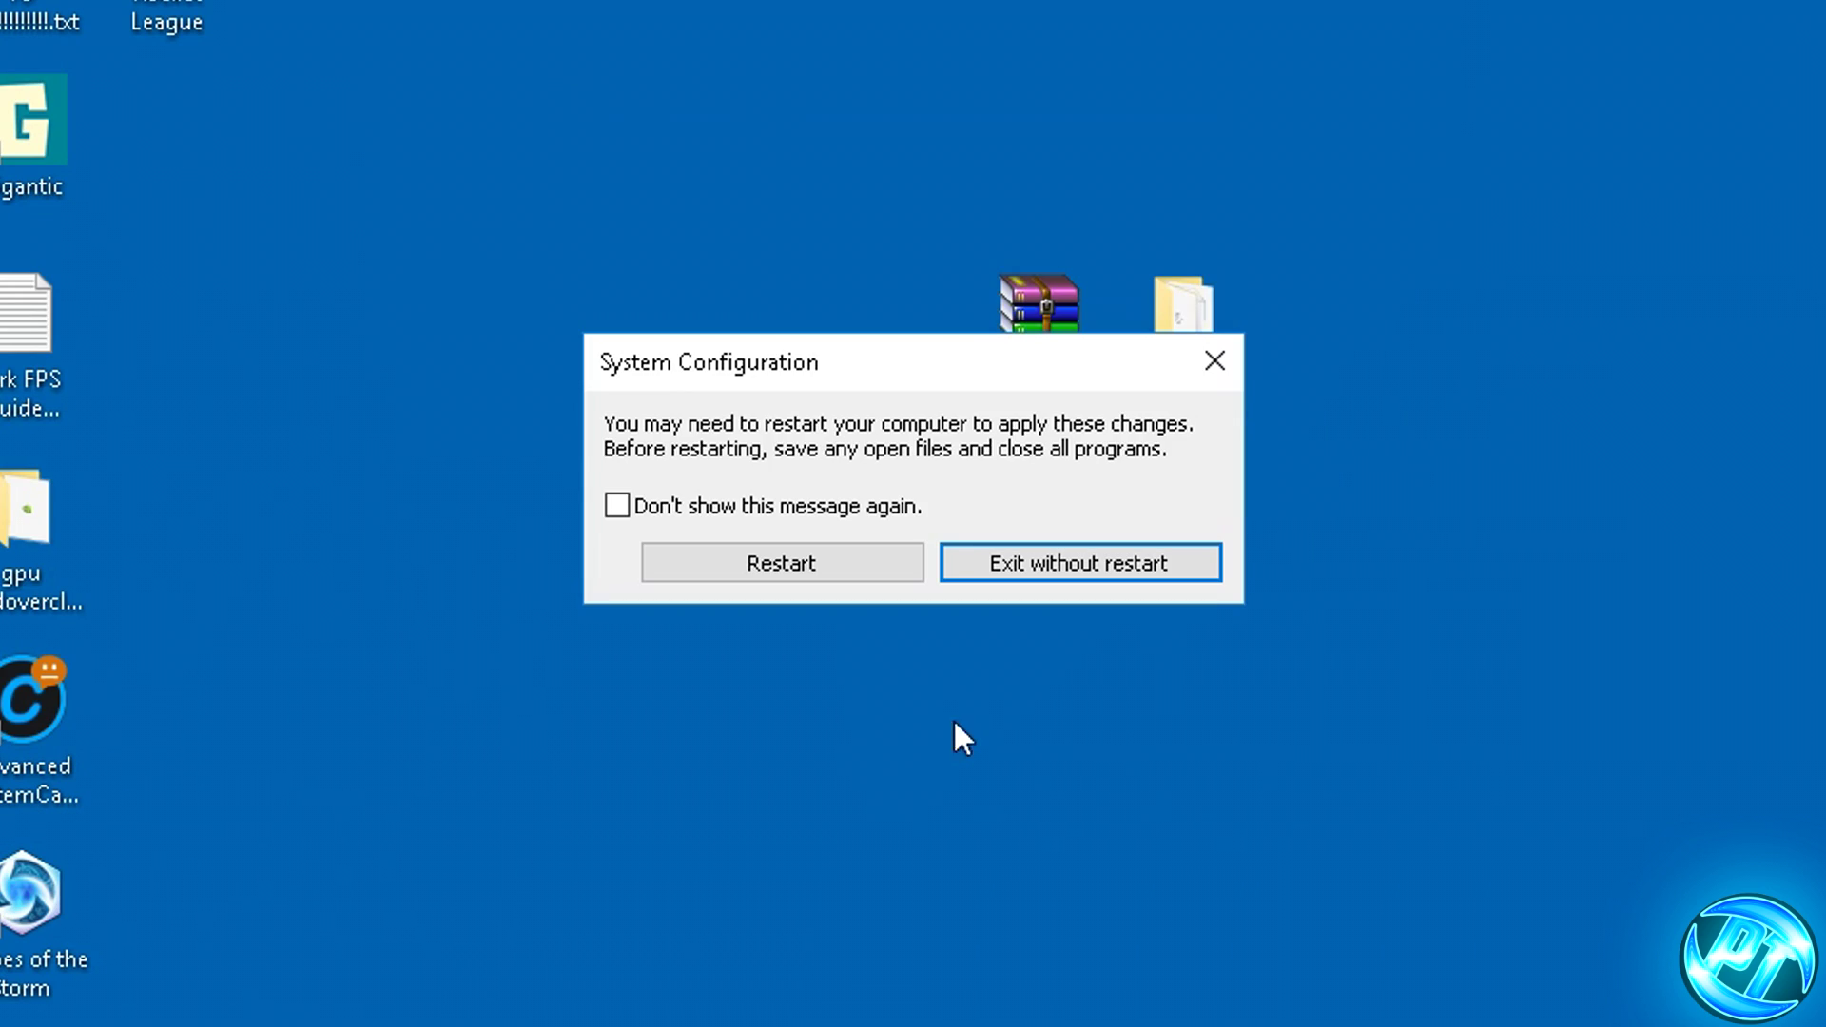
click(1062, 571)
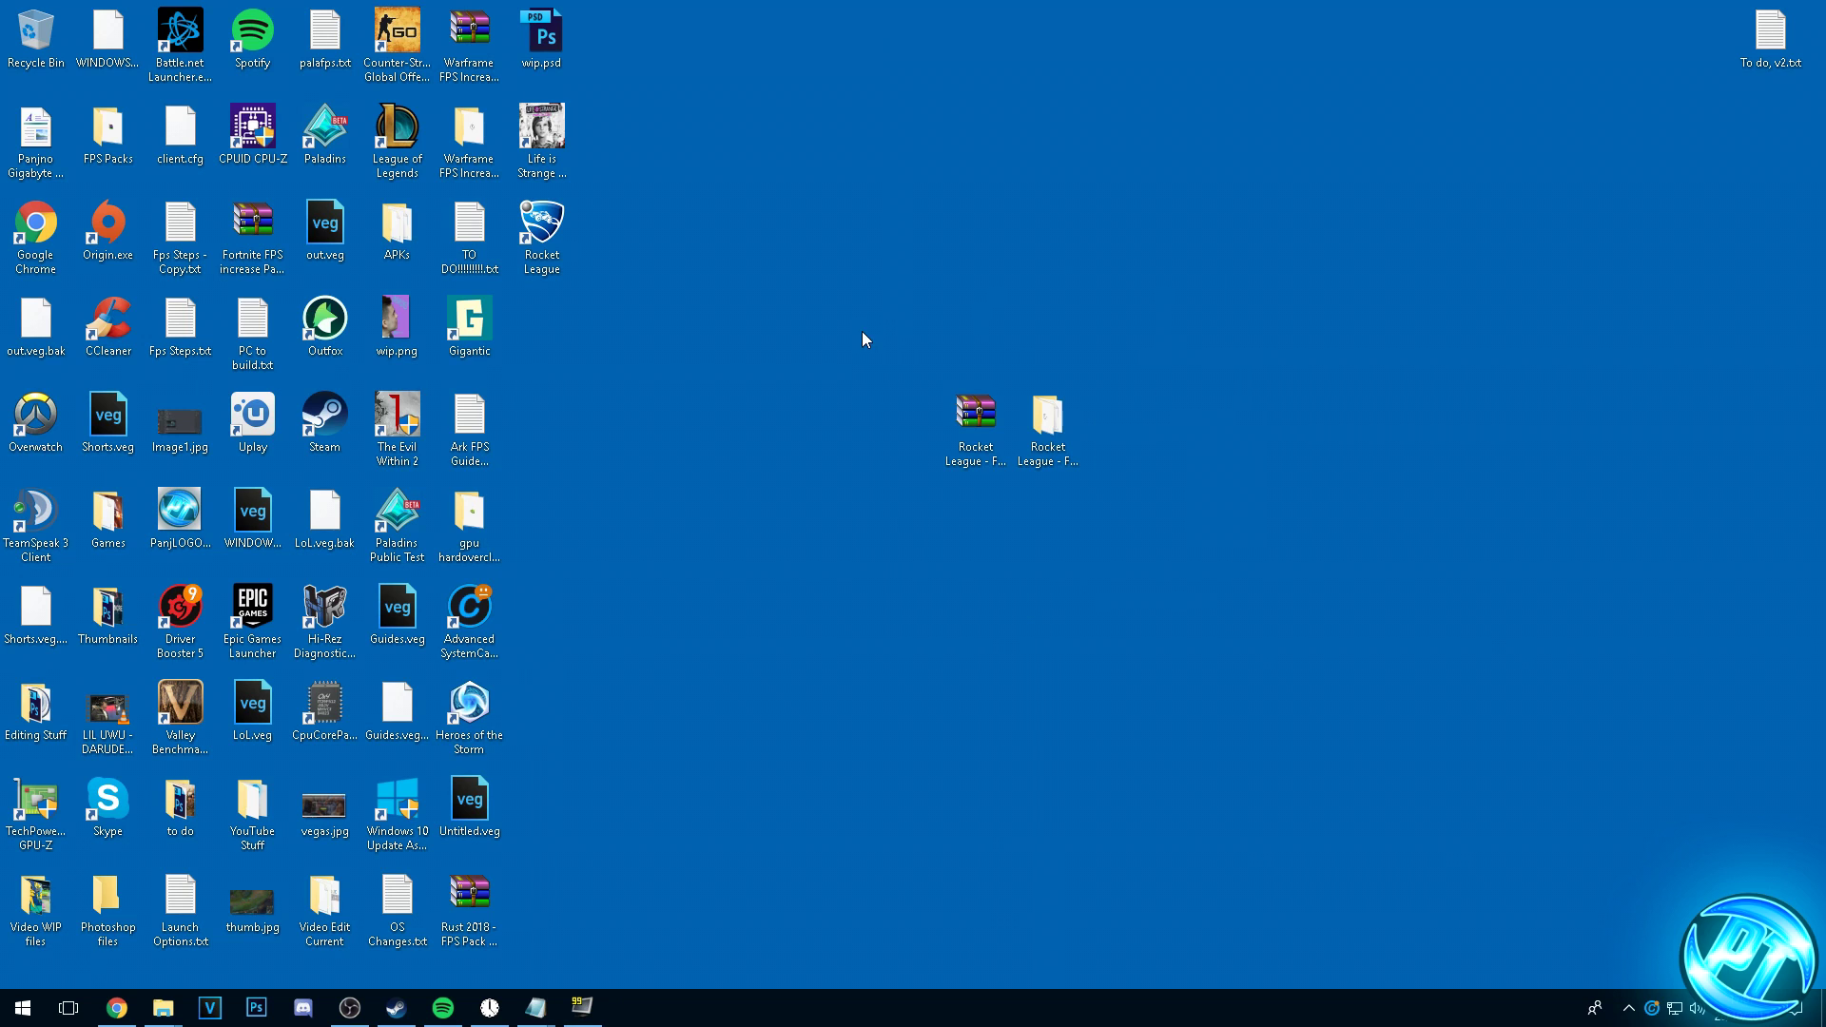
Search Windows for "this pc", open its properties and bring up Performance Options from the advanced system settings.
click(4, 1016)
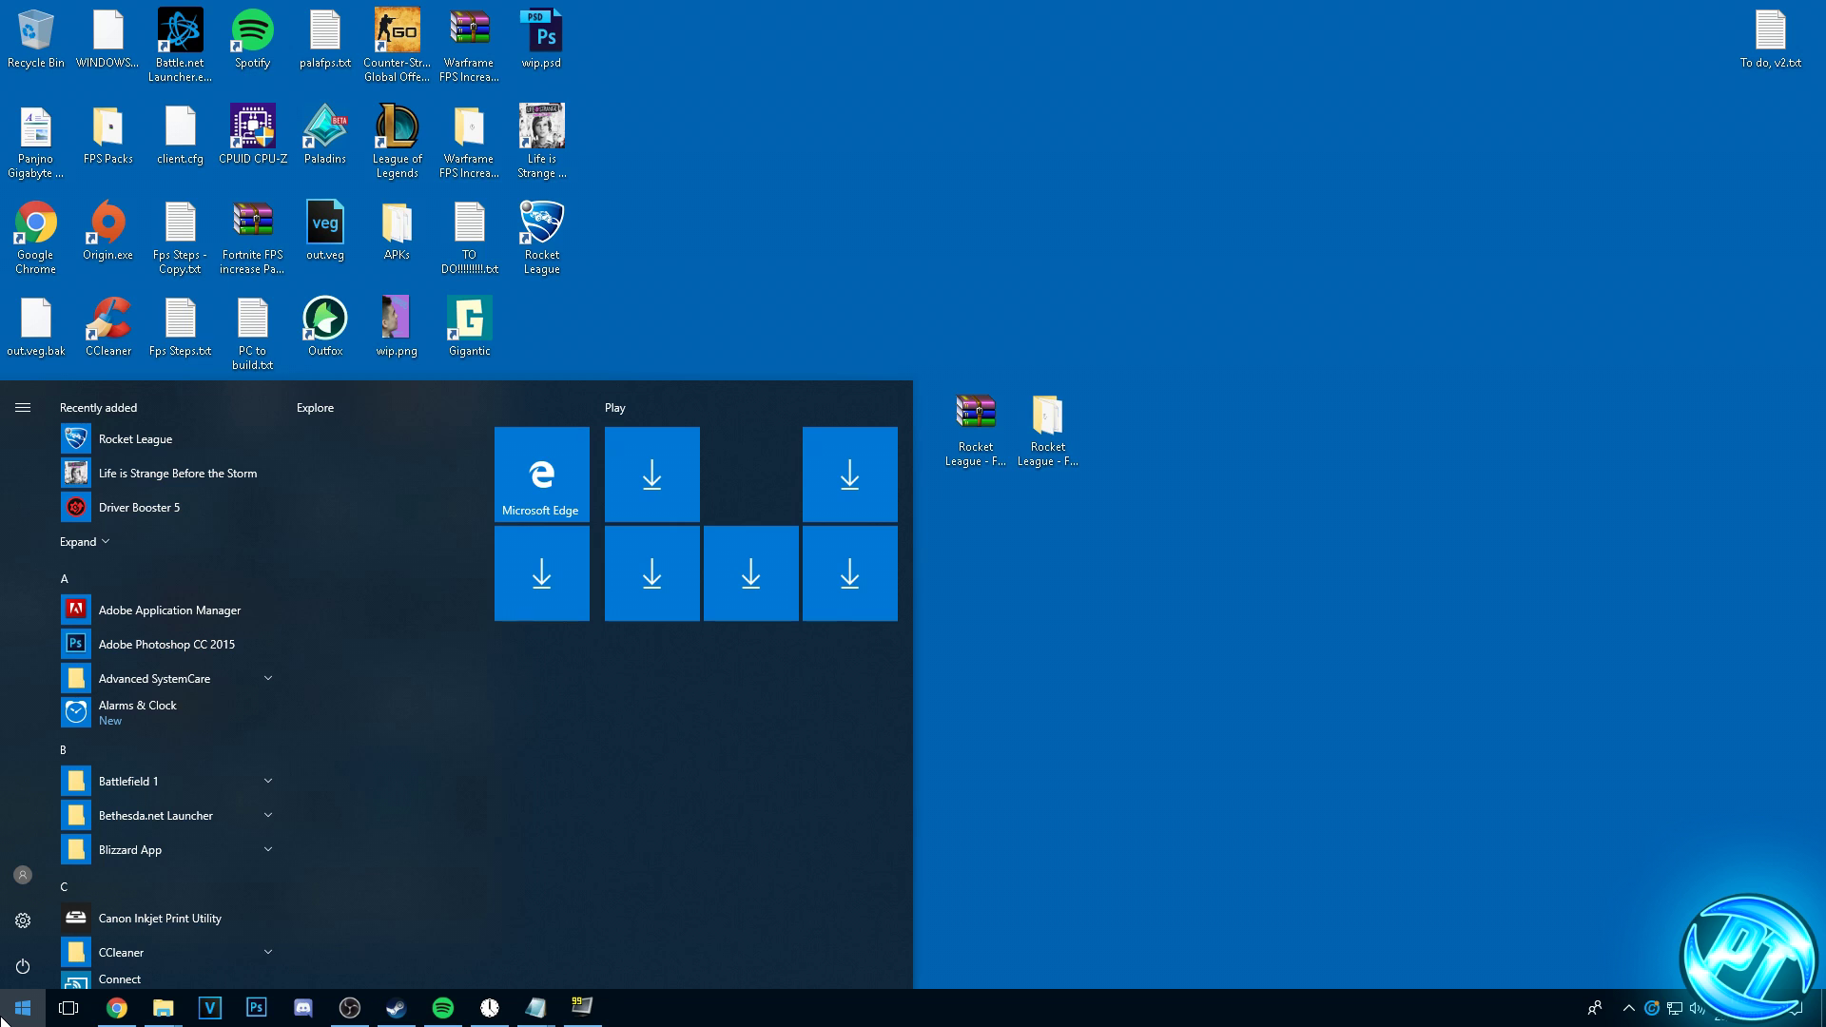
text(this pc)
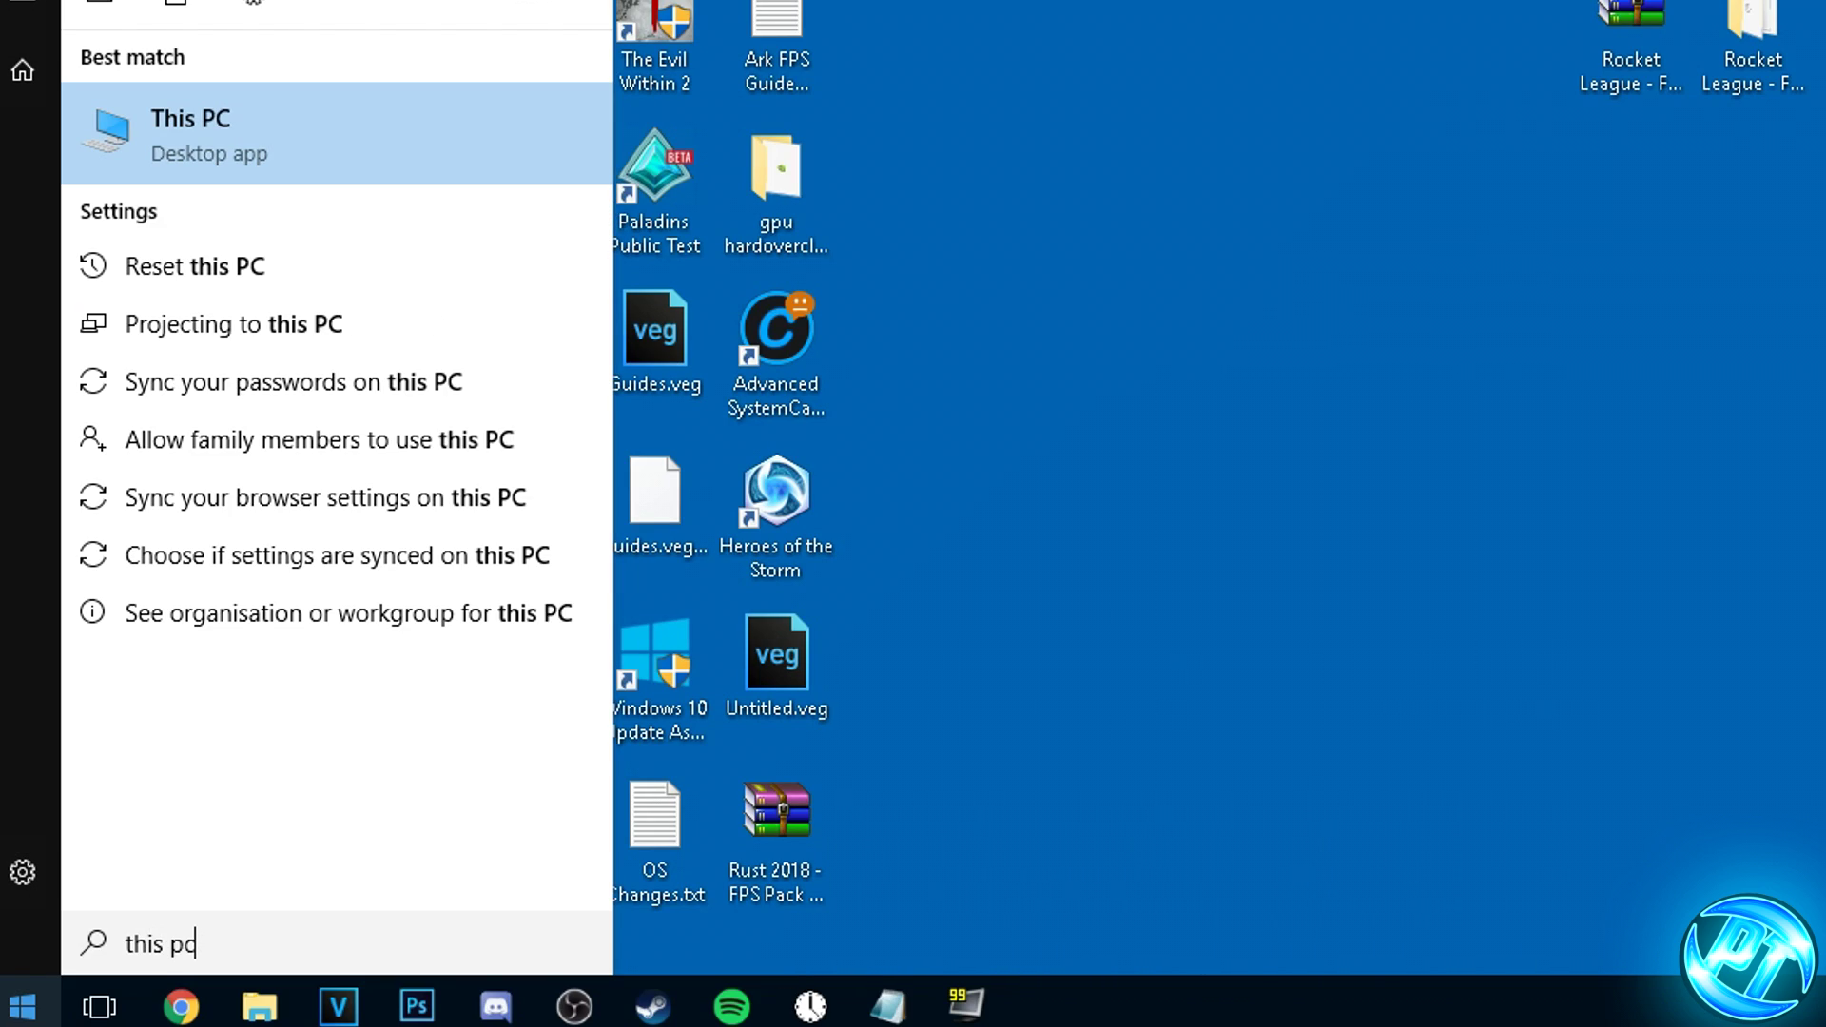
right_click(305, 142)
click(359, 424)
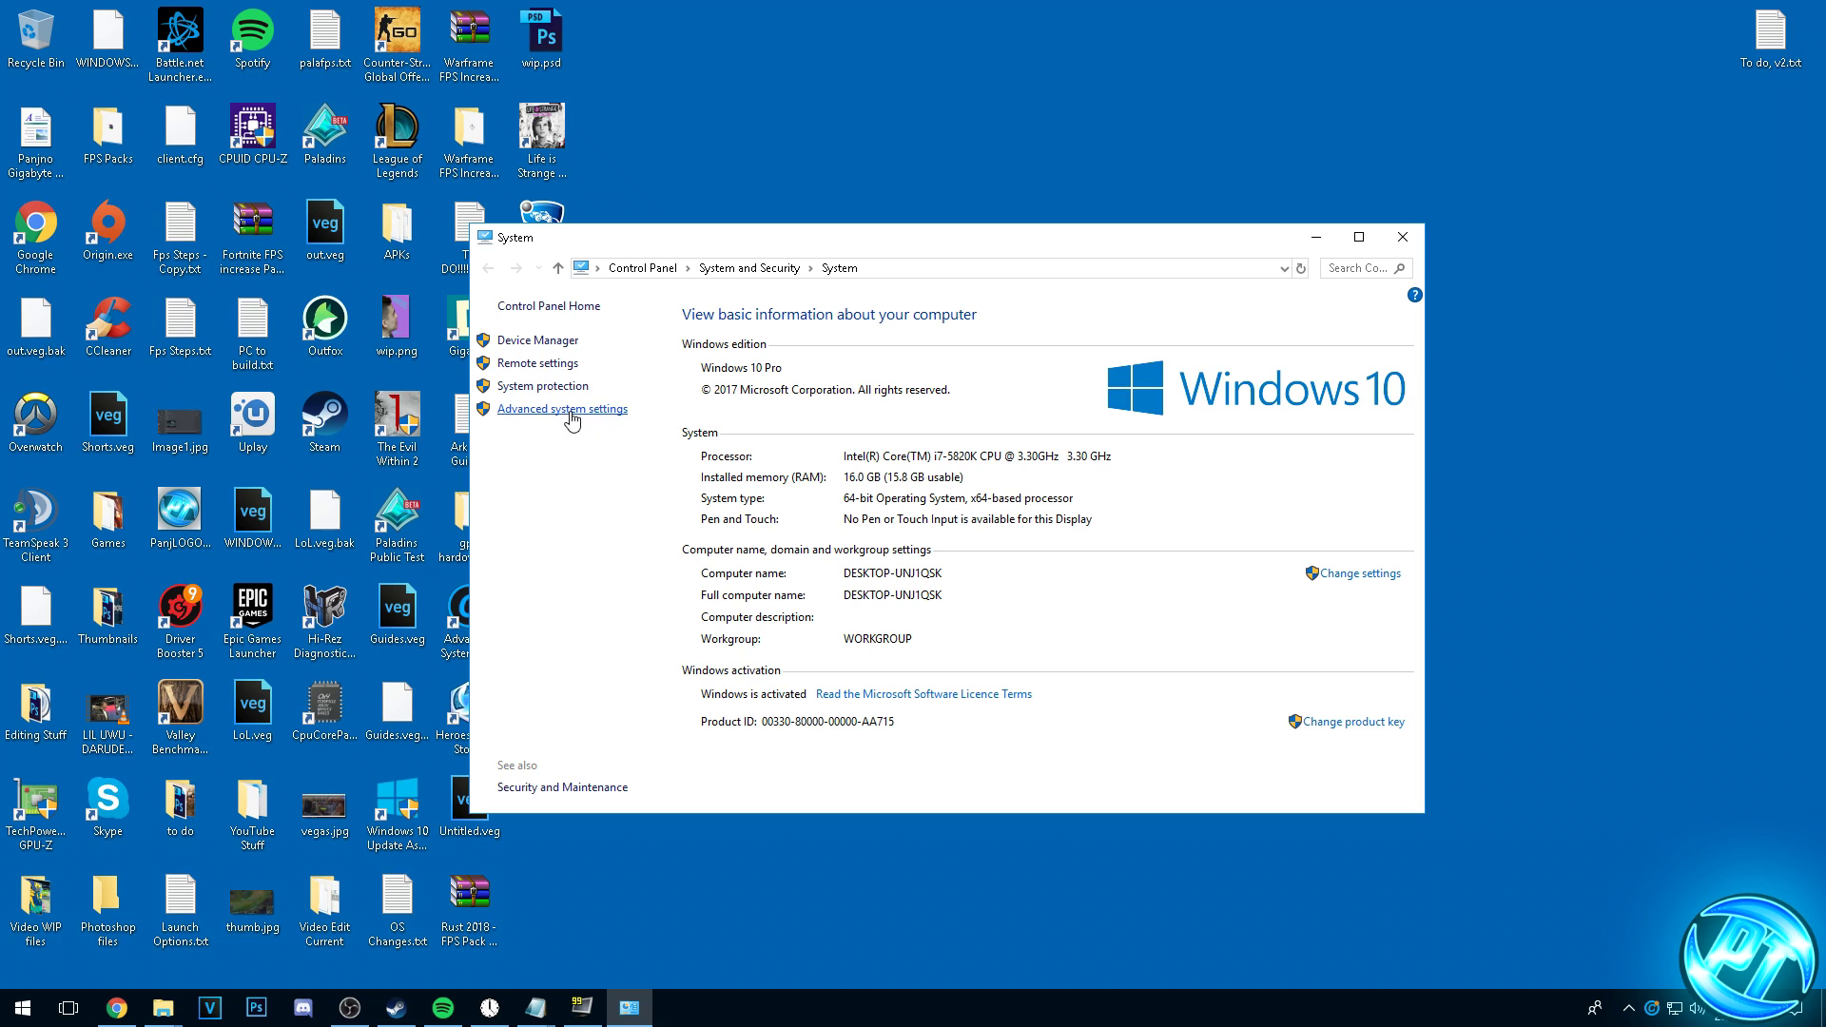
click(561, 410)
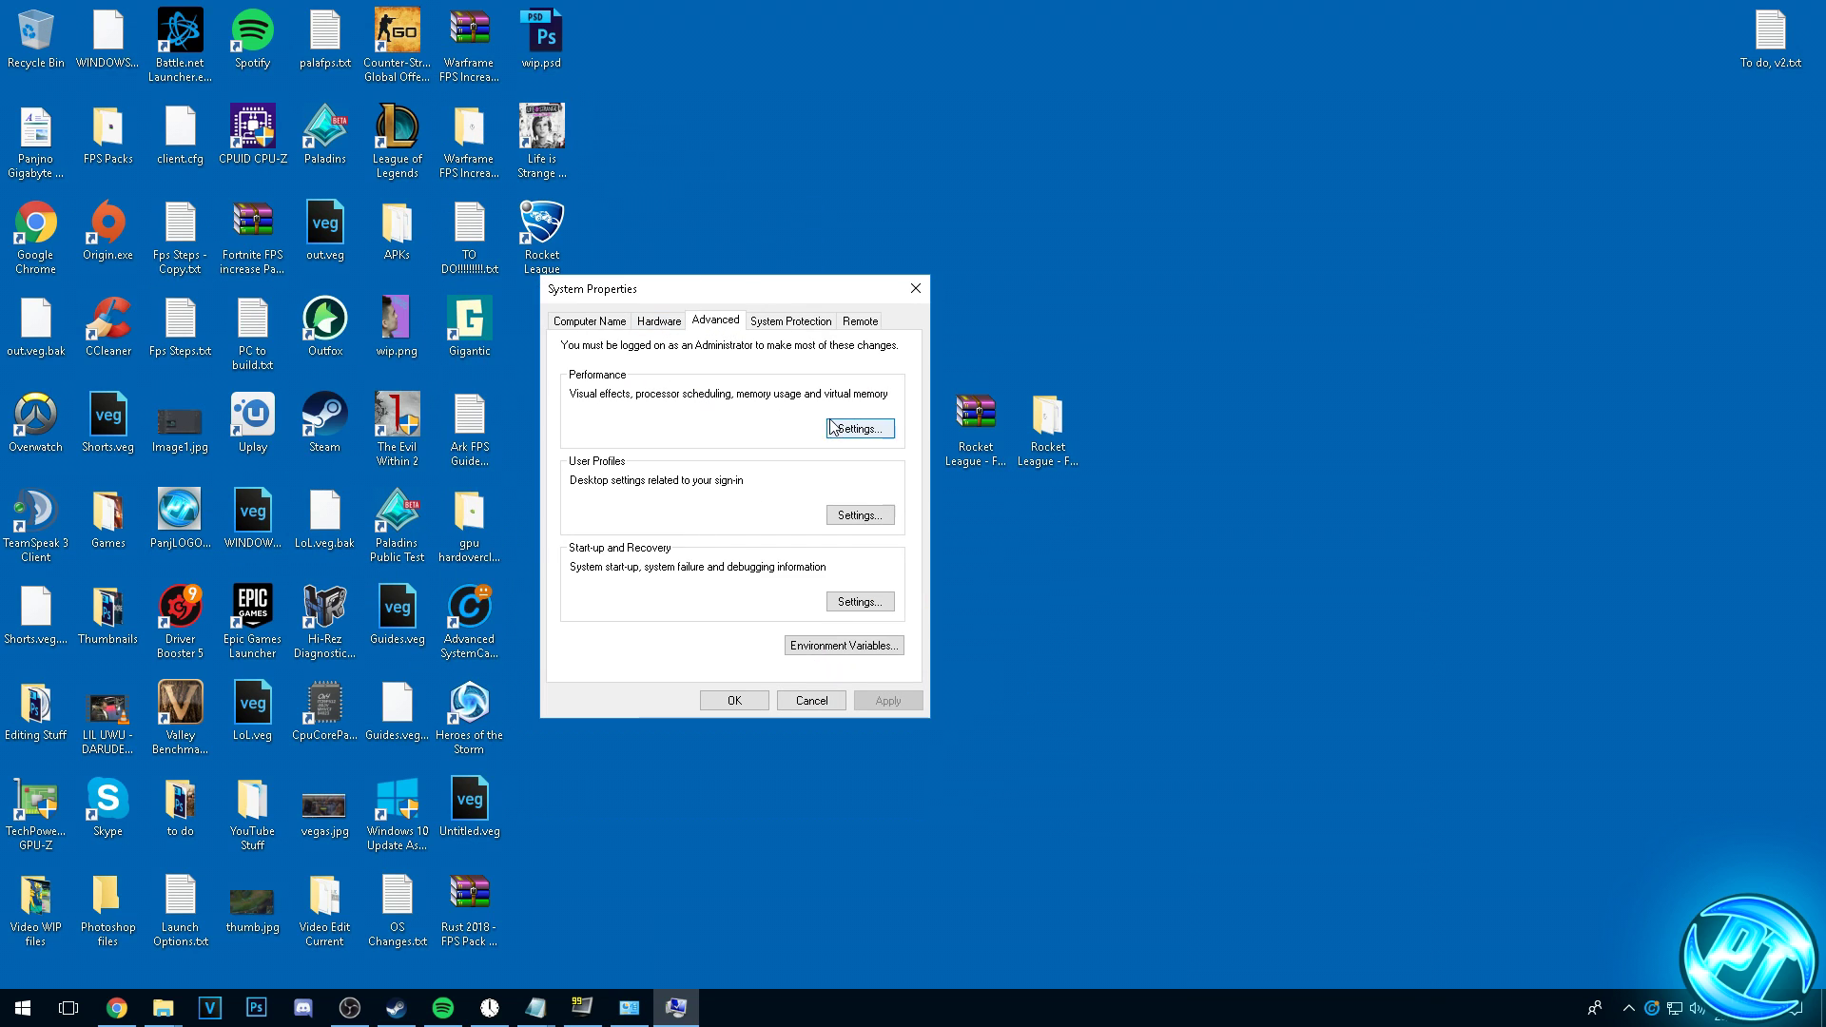
click(837, 428)
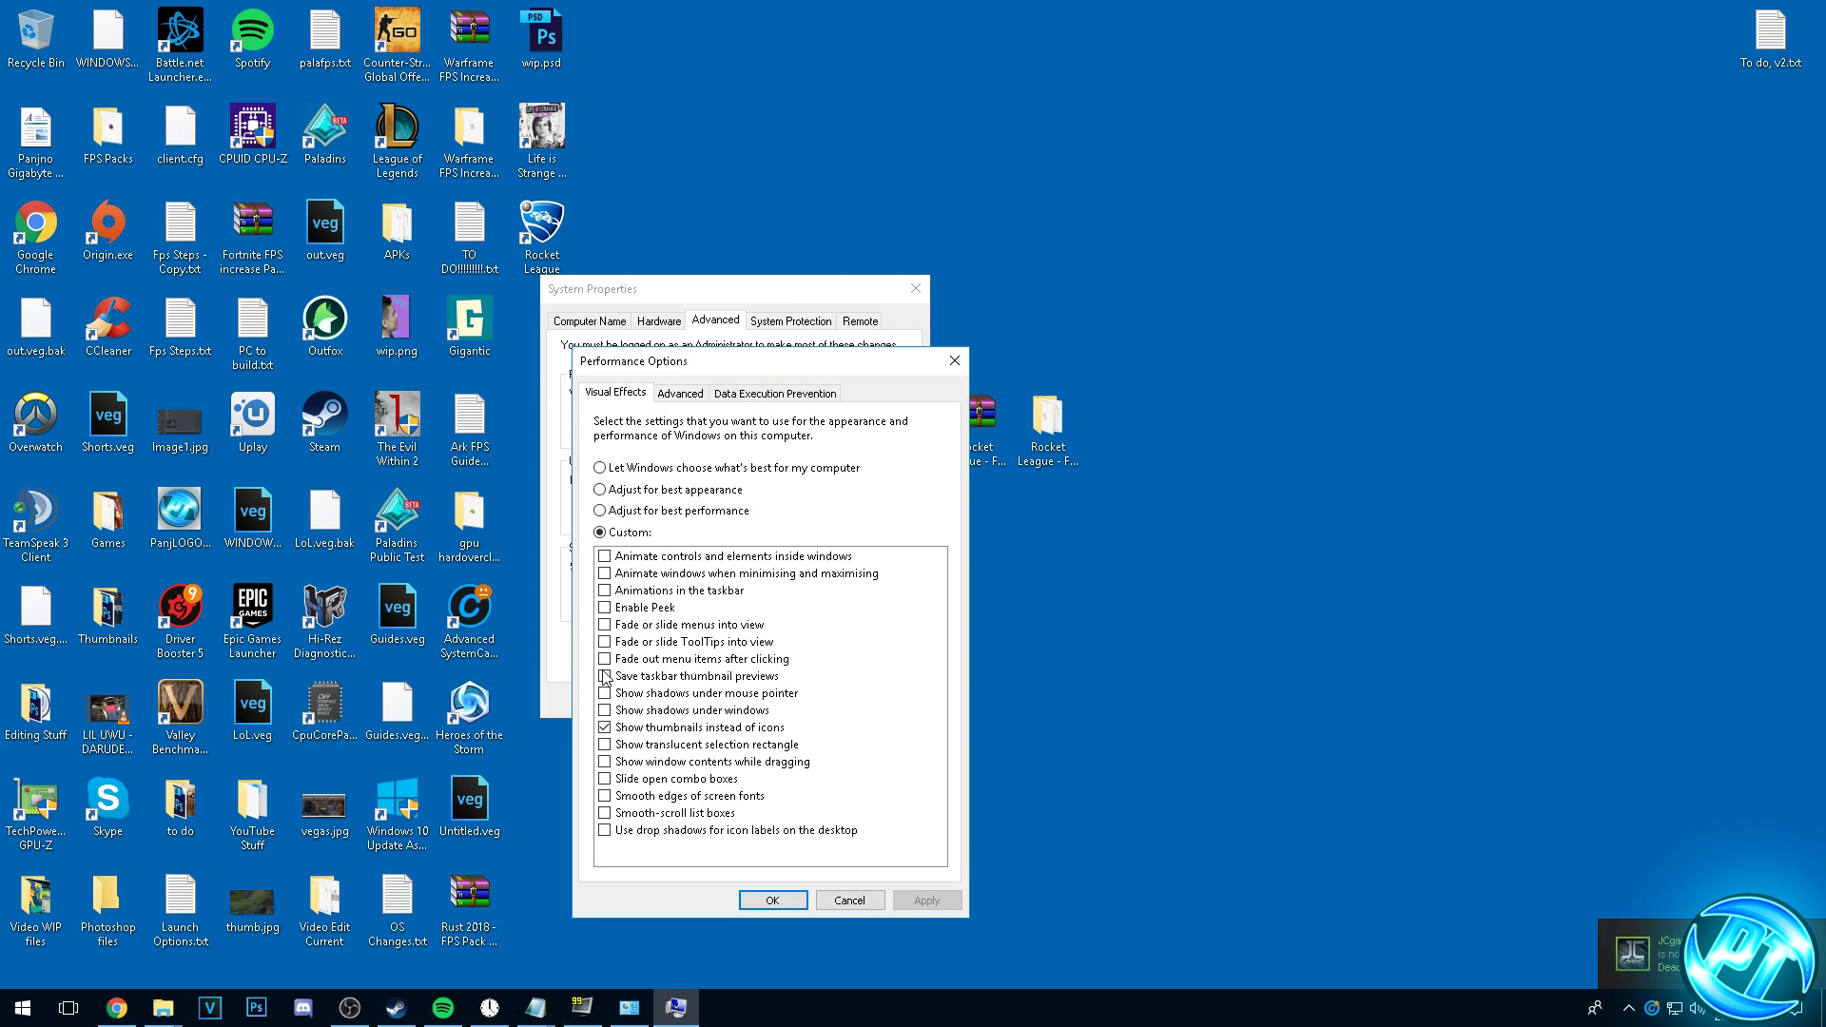
Toggle Smooth edges of screen fonts on and off, keep only Show thumbnails instead of icons enabled, and apply the visual effects.
click(605, 727)
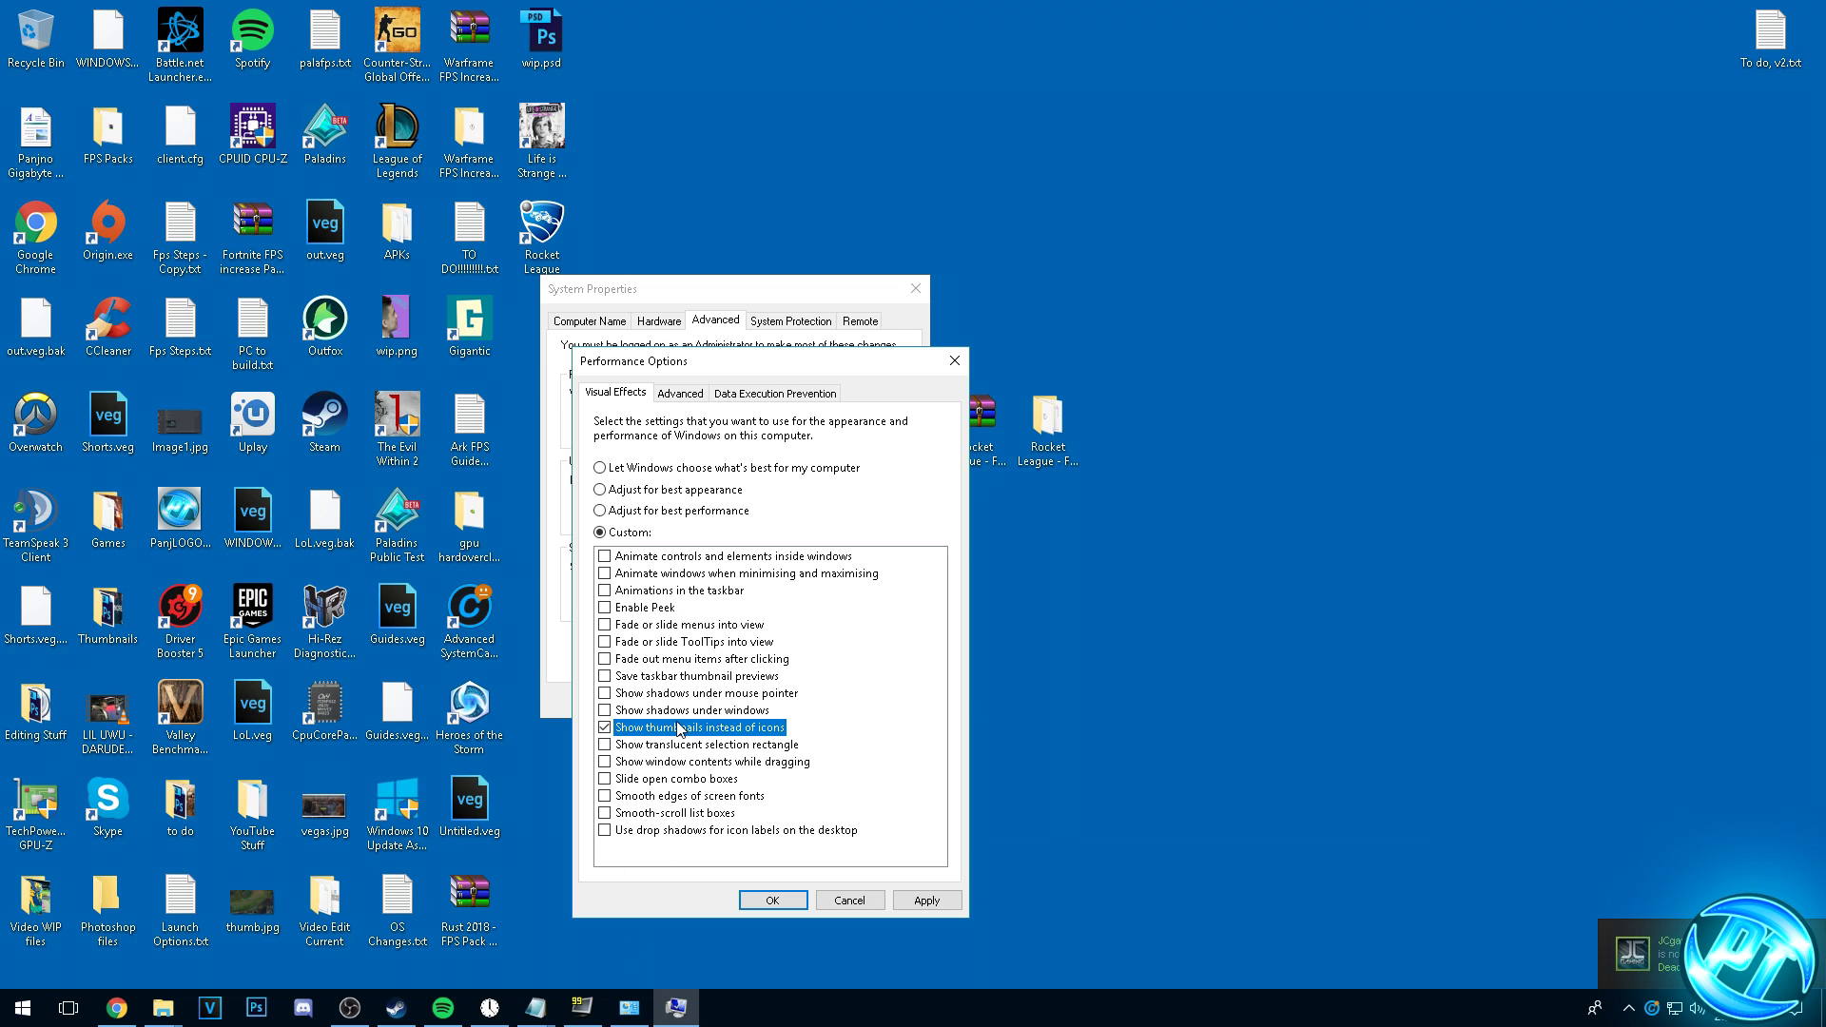
click(604, 796)
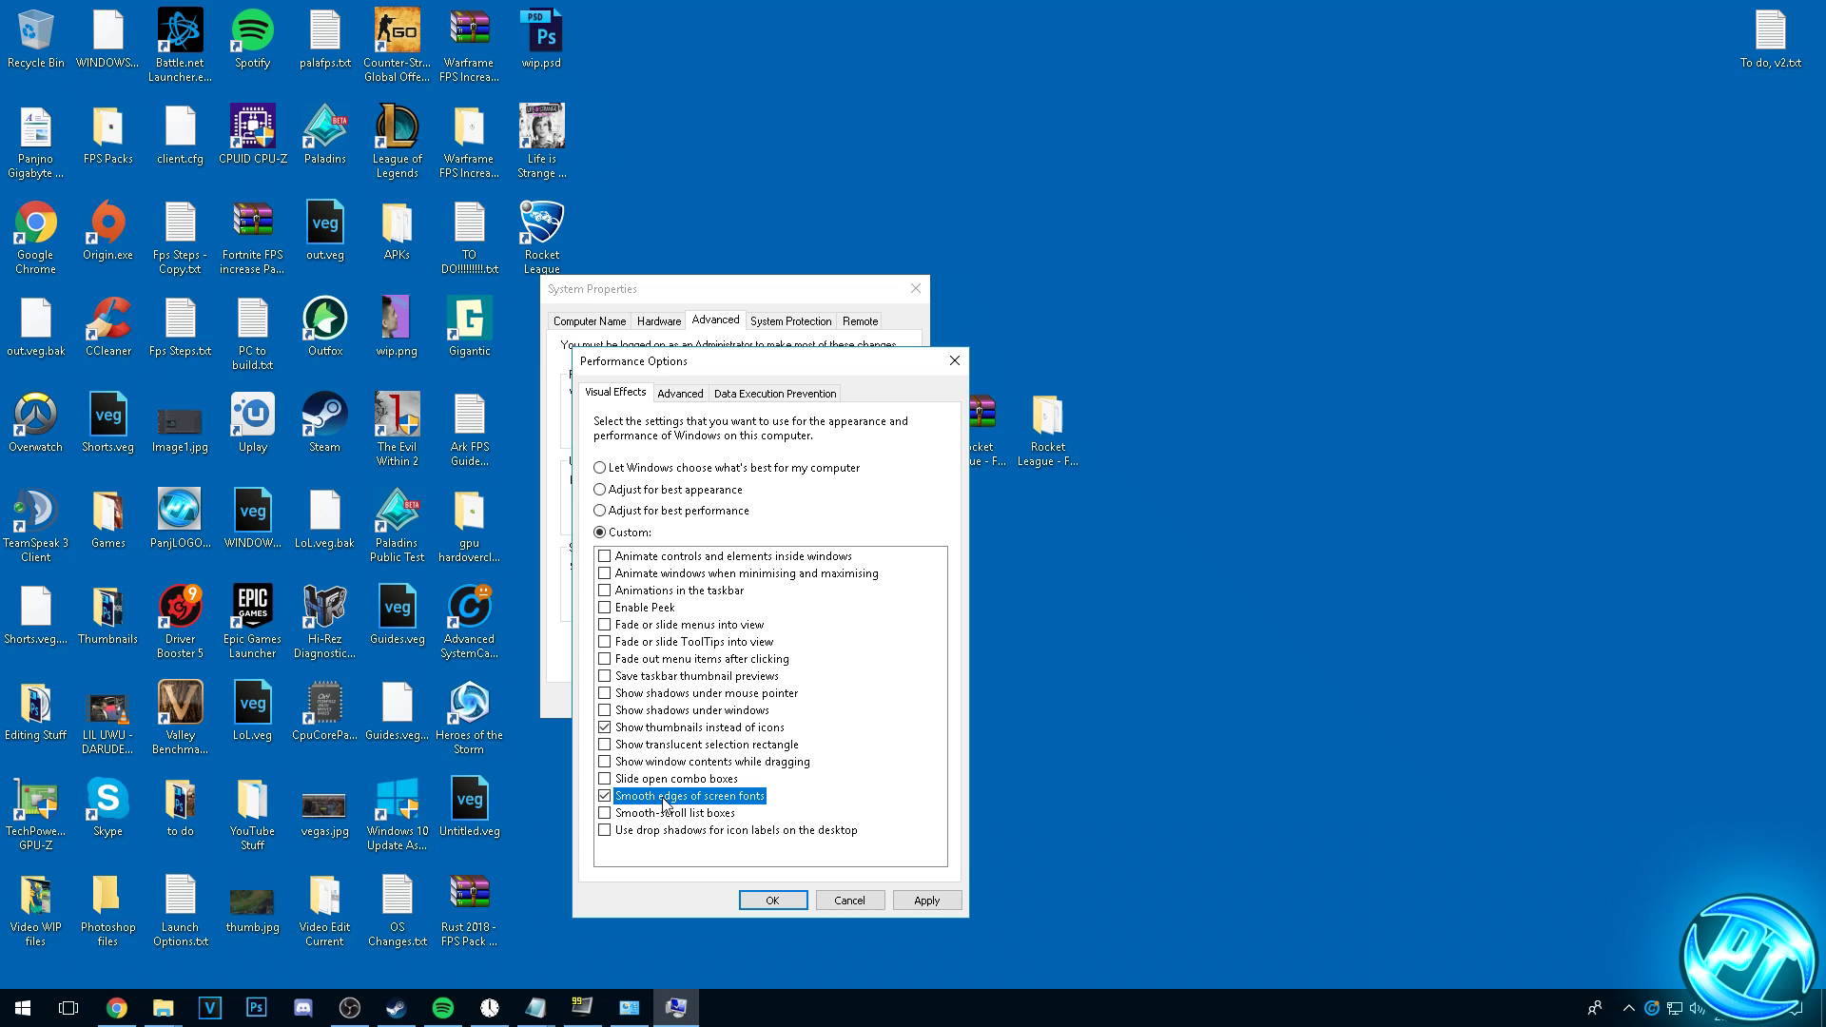
click(604, 797)
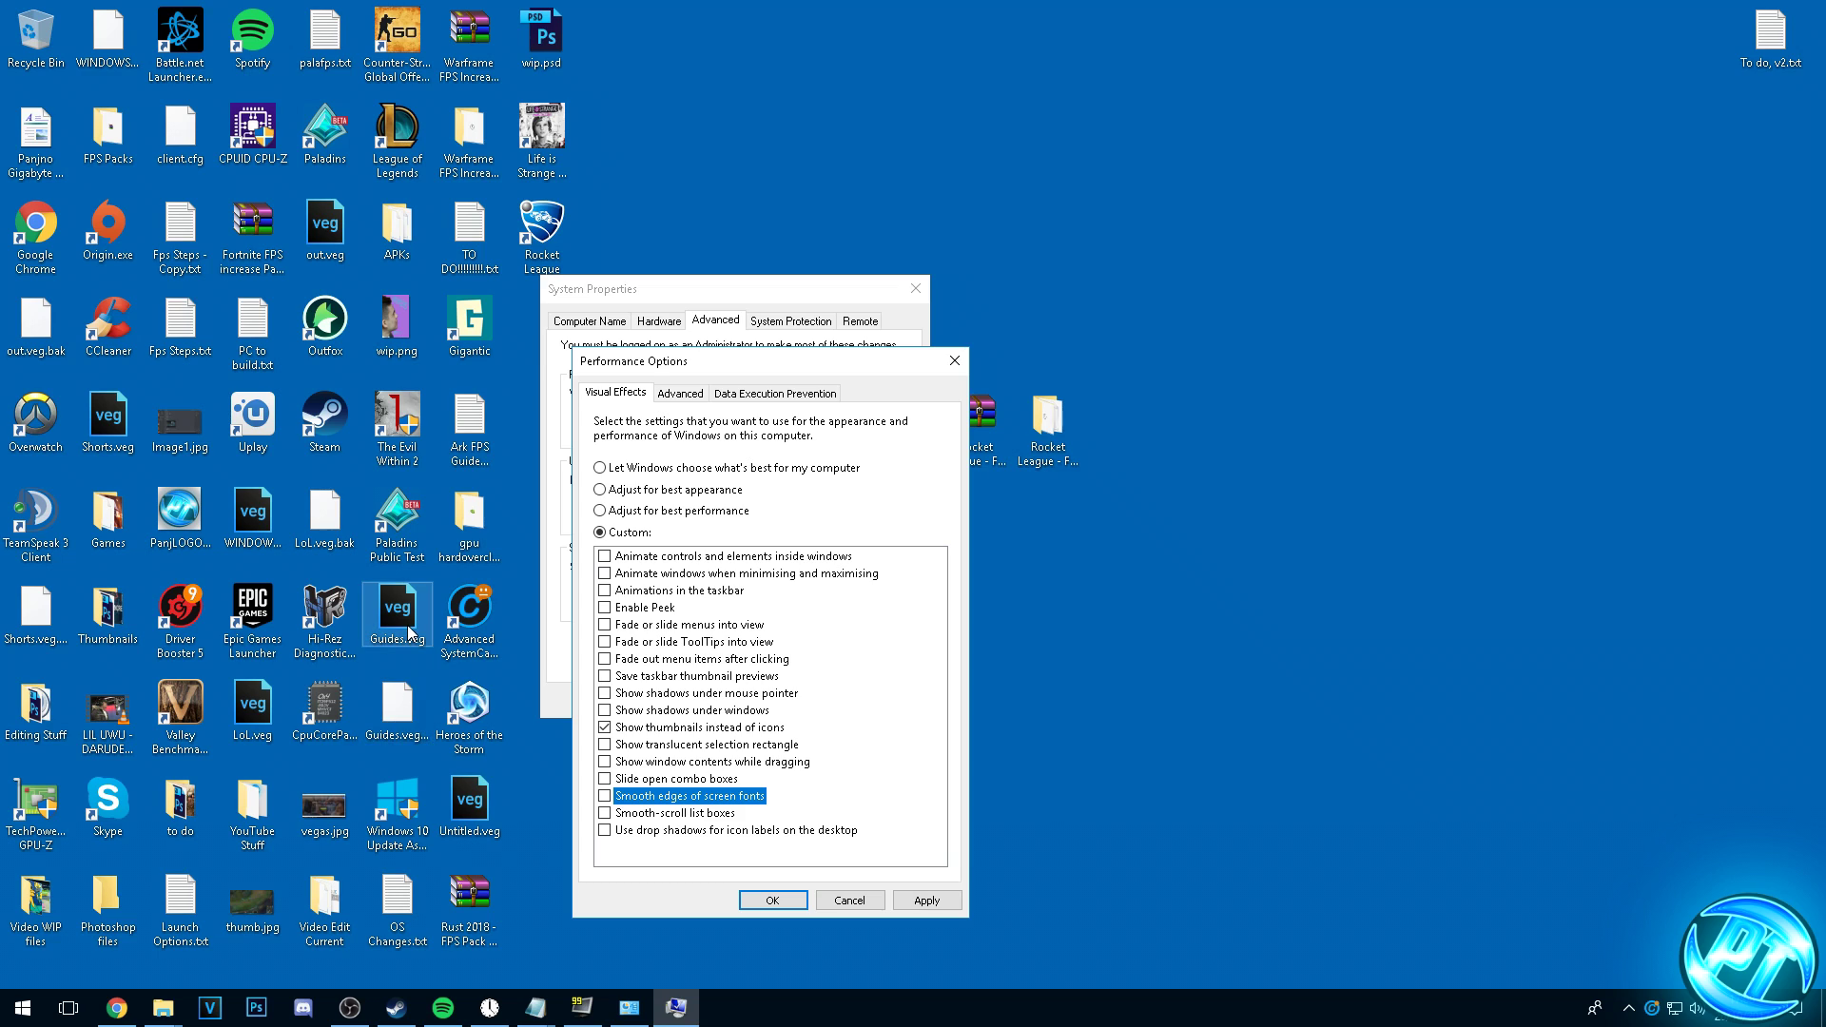
click(608, 798)
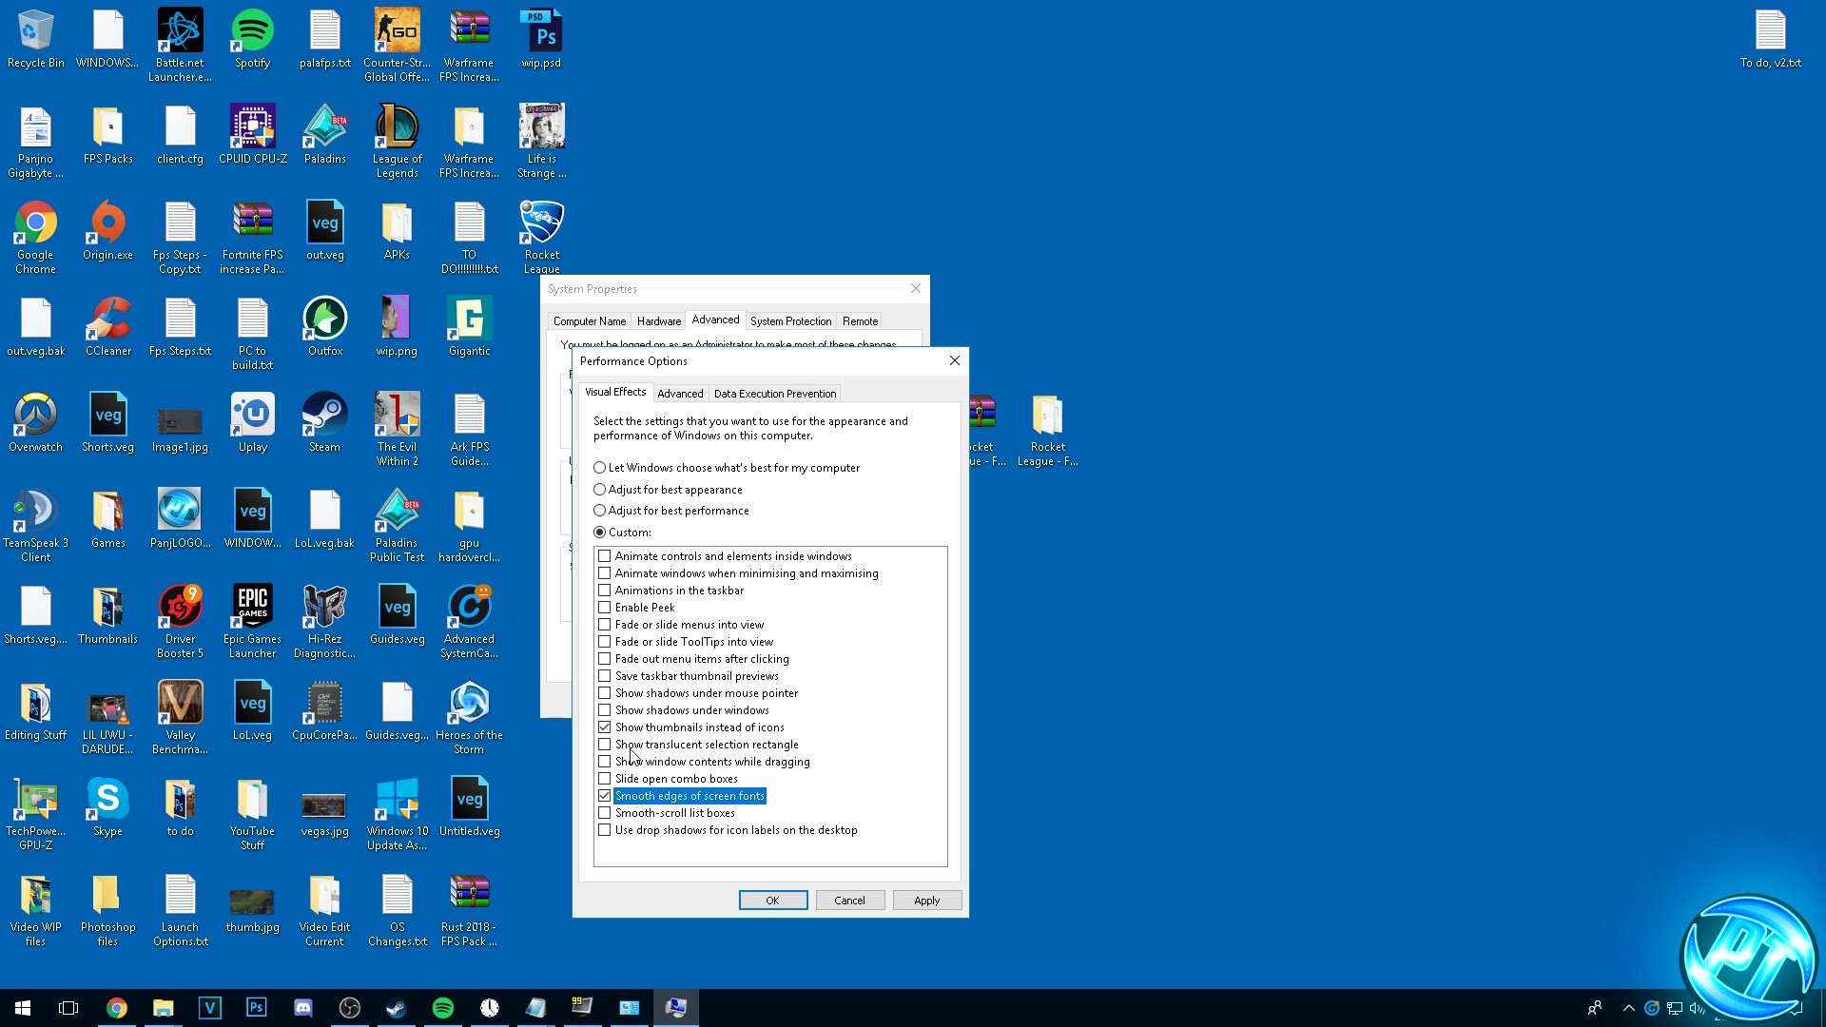
click(607, 799)
click(918, 901)
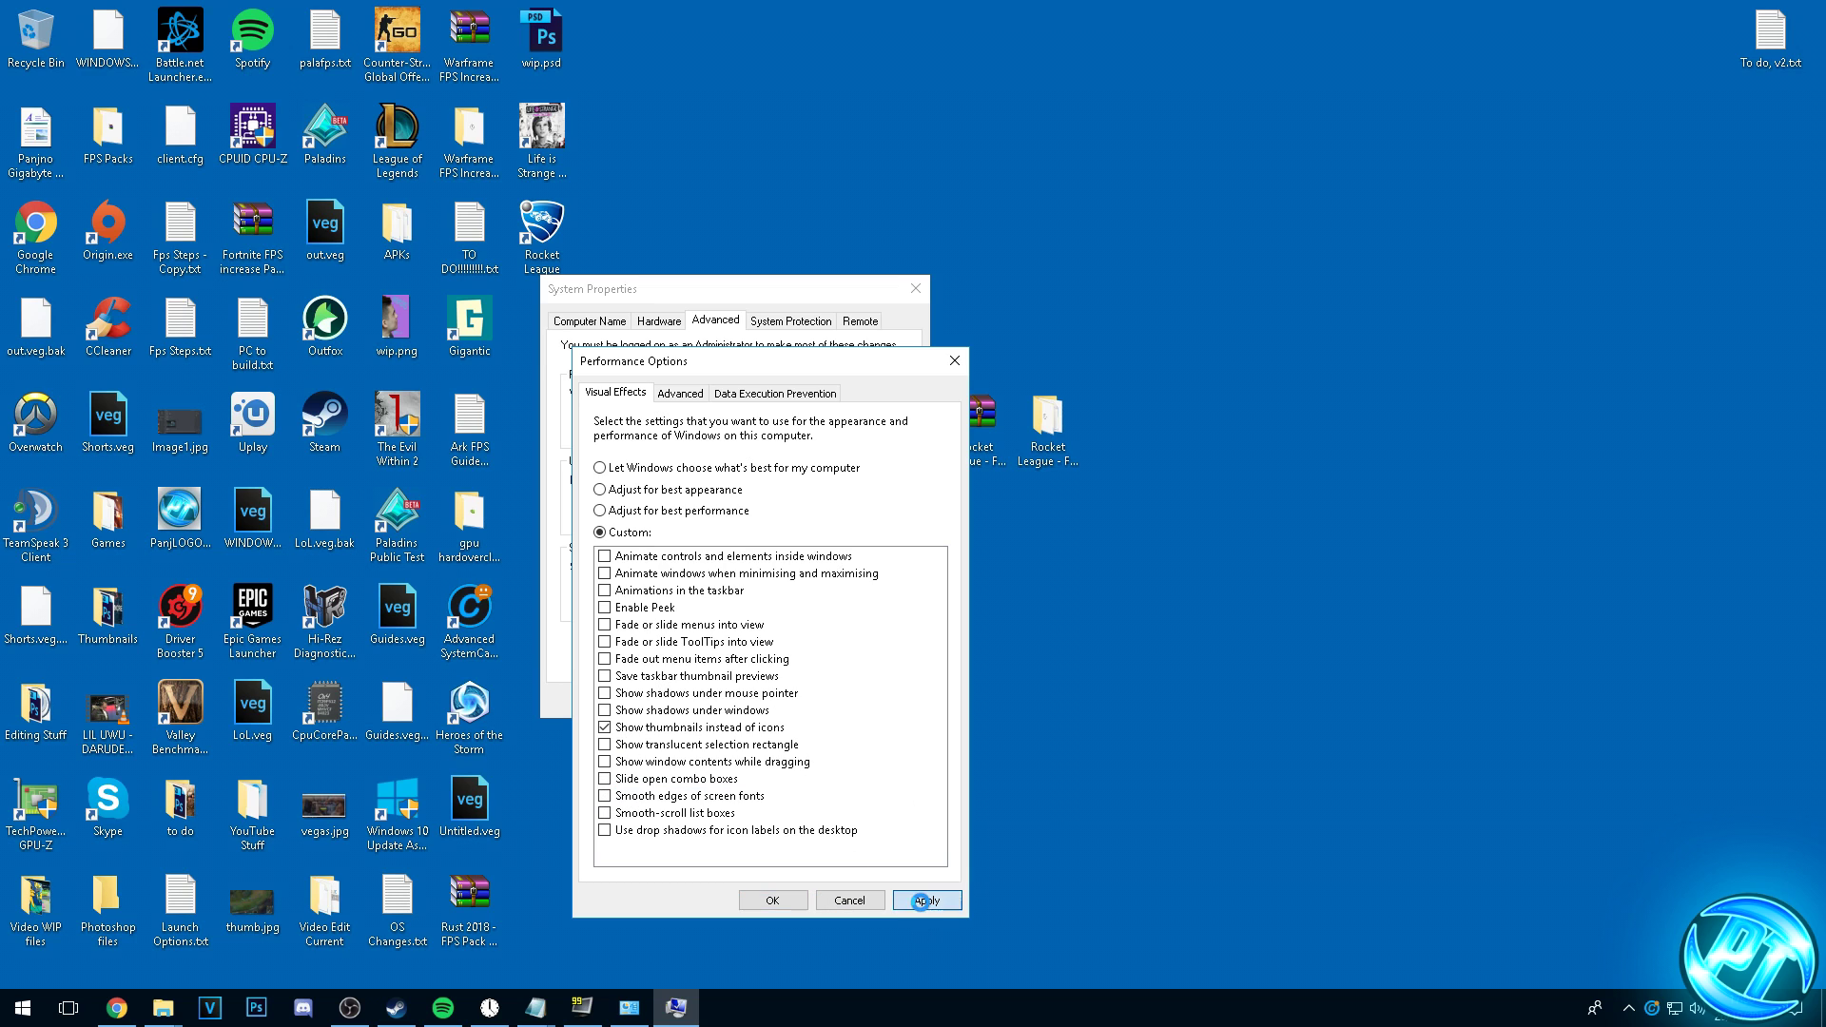
Set processor scheduling to best performance of Programs in the advanced performance options.
click(680, 394)
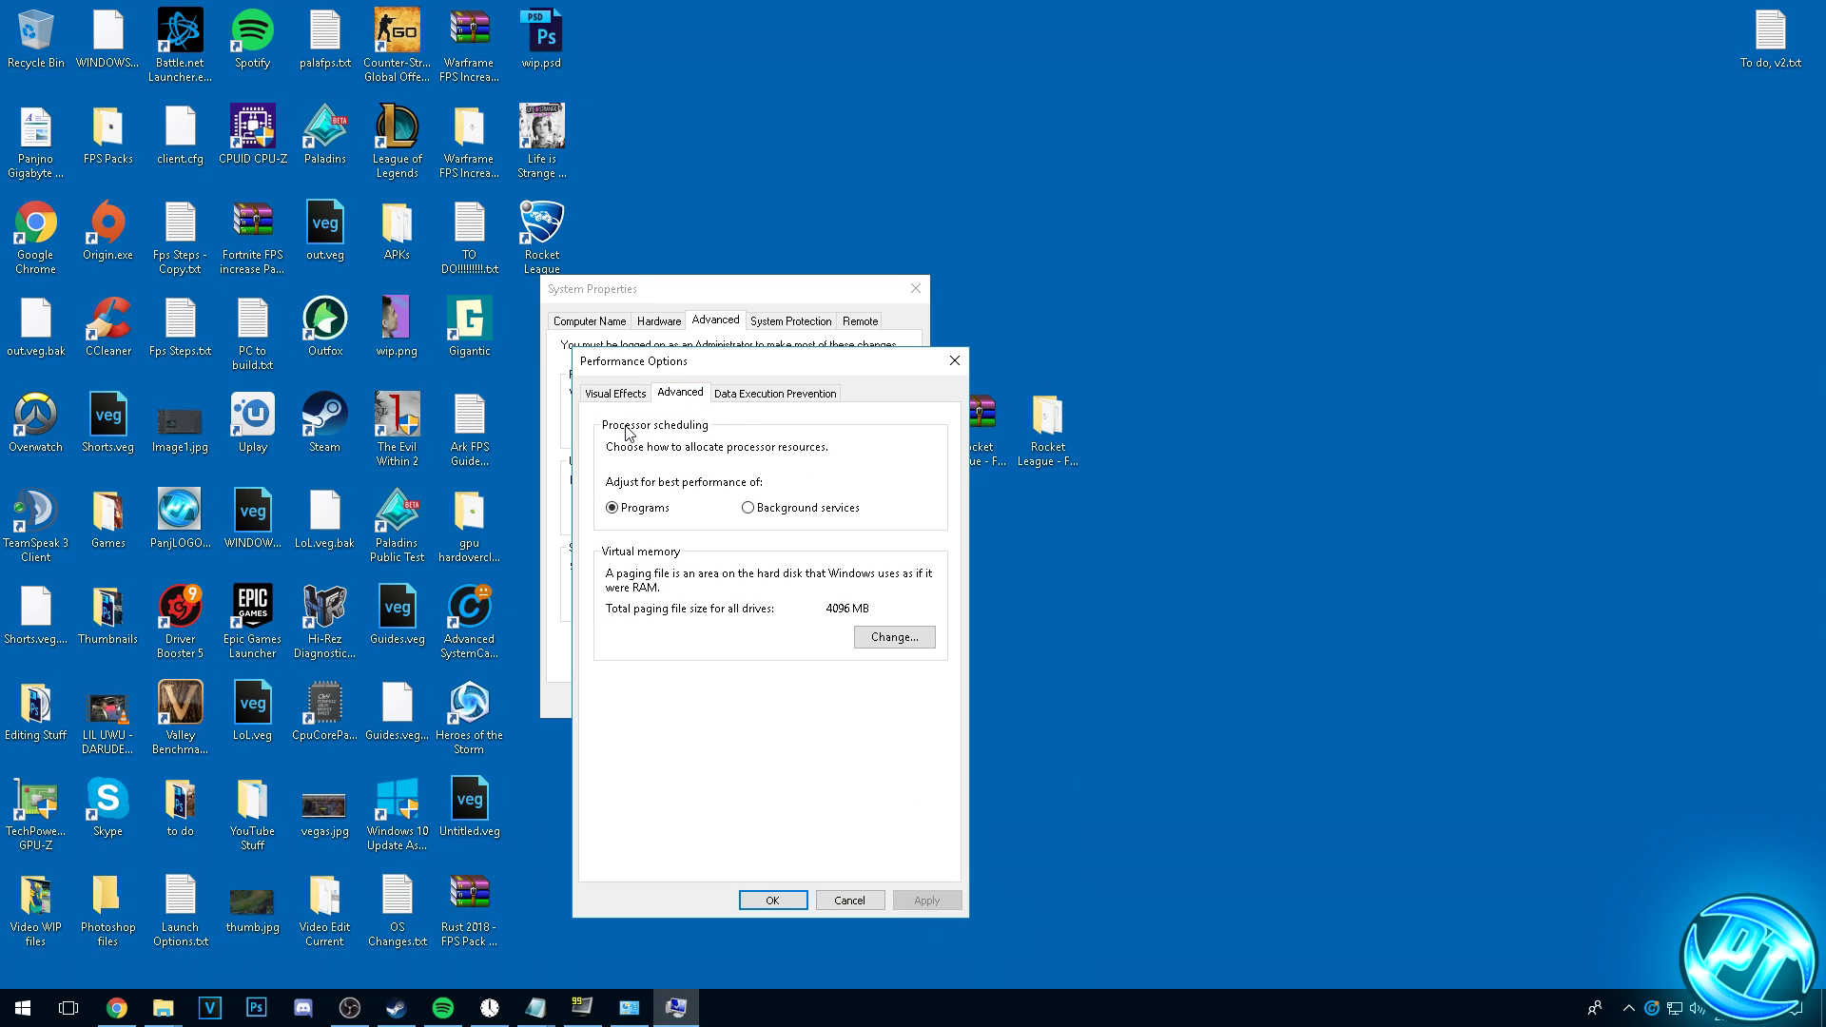
click(647, 511)
click(939, 900)
Turn on DEP for essential Windows programs and services only, apply it, and close Performance Options and System Properties.
click(738, 395)
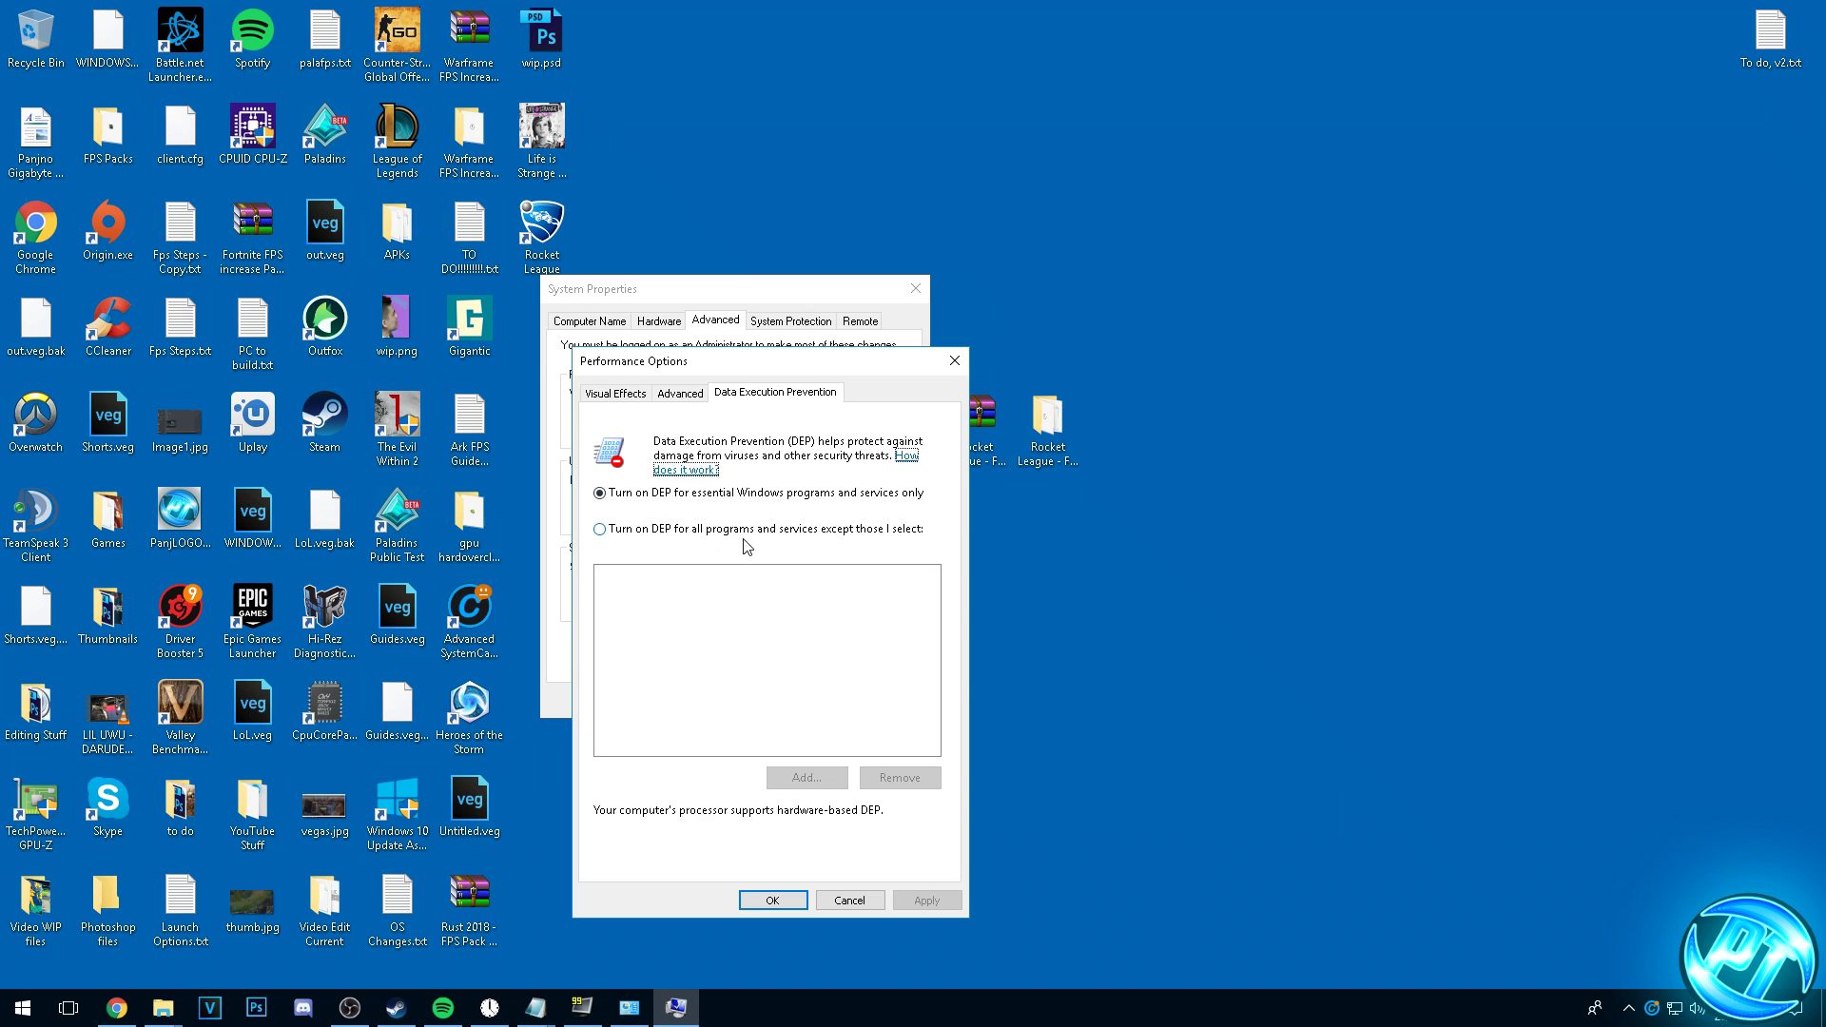
click(643, 496)
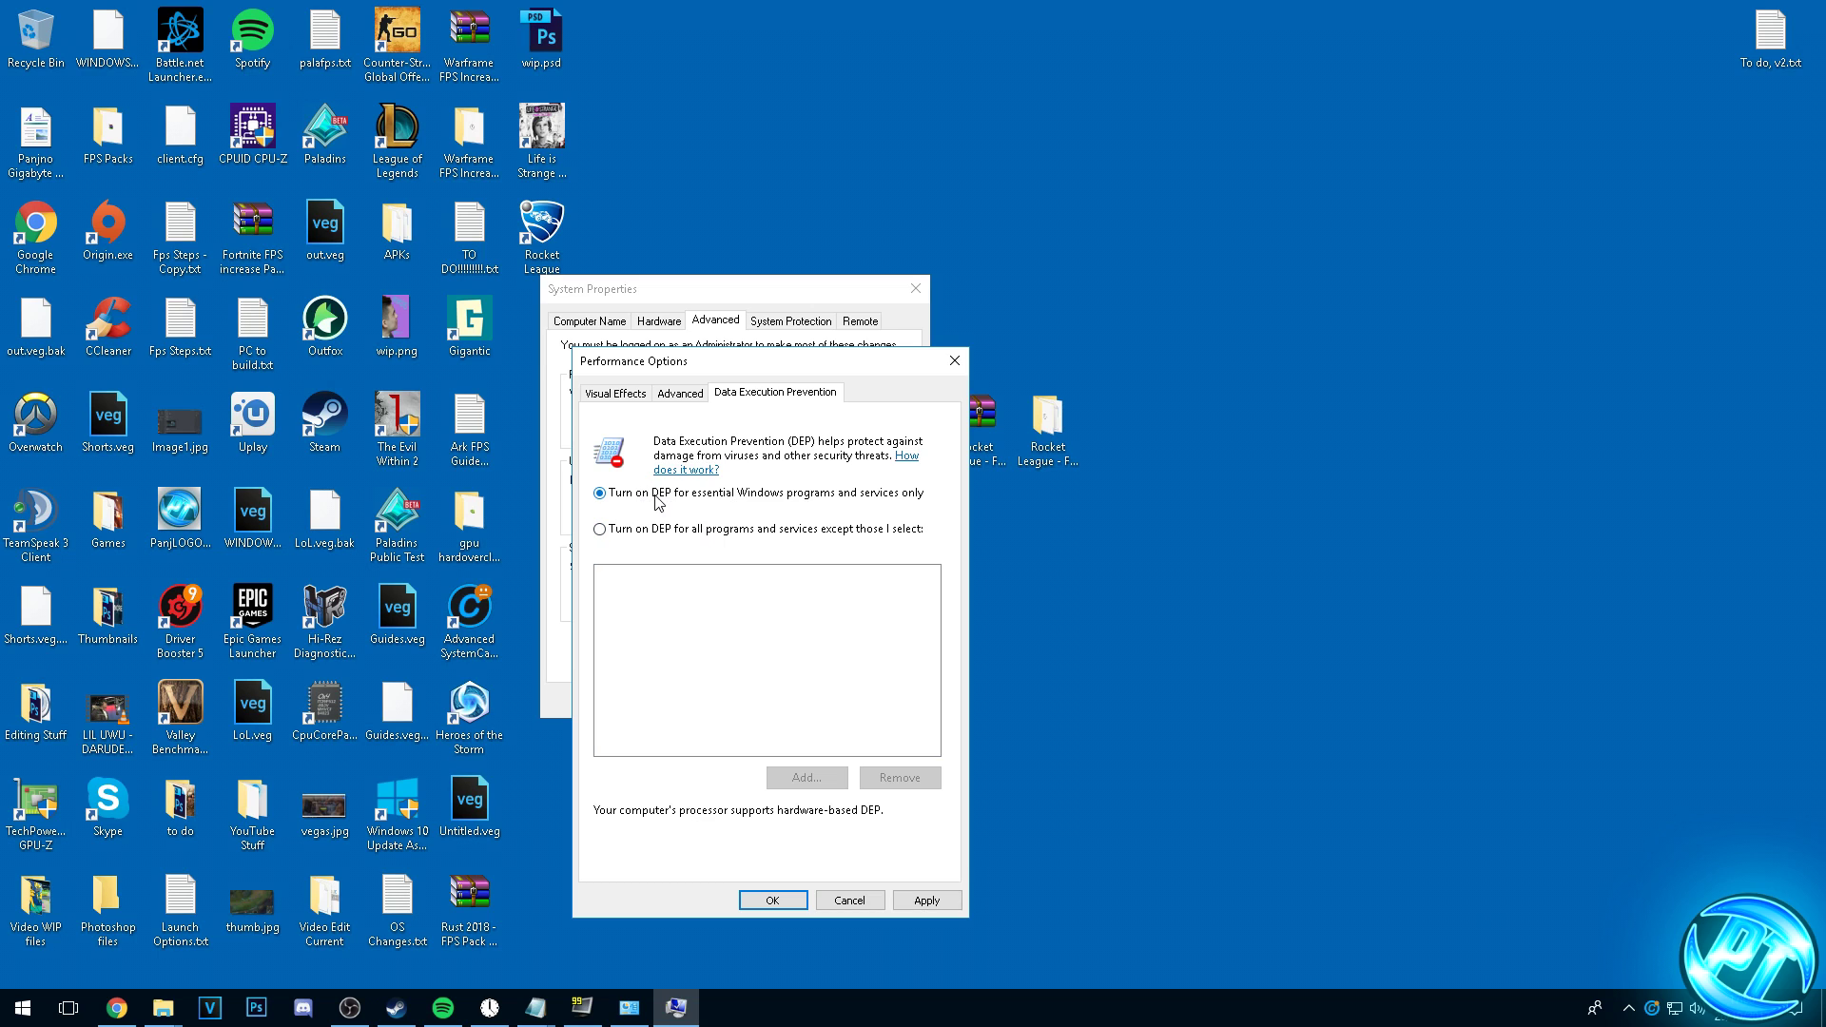
click(926, 900)
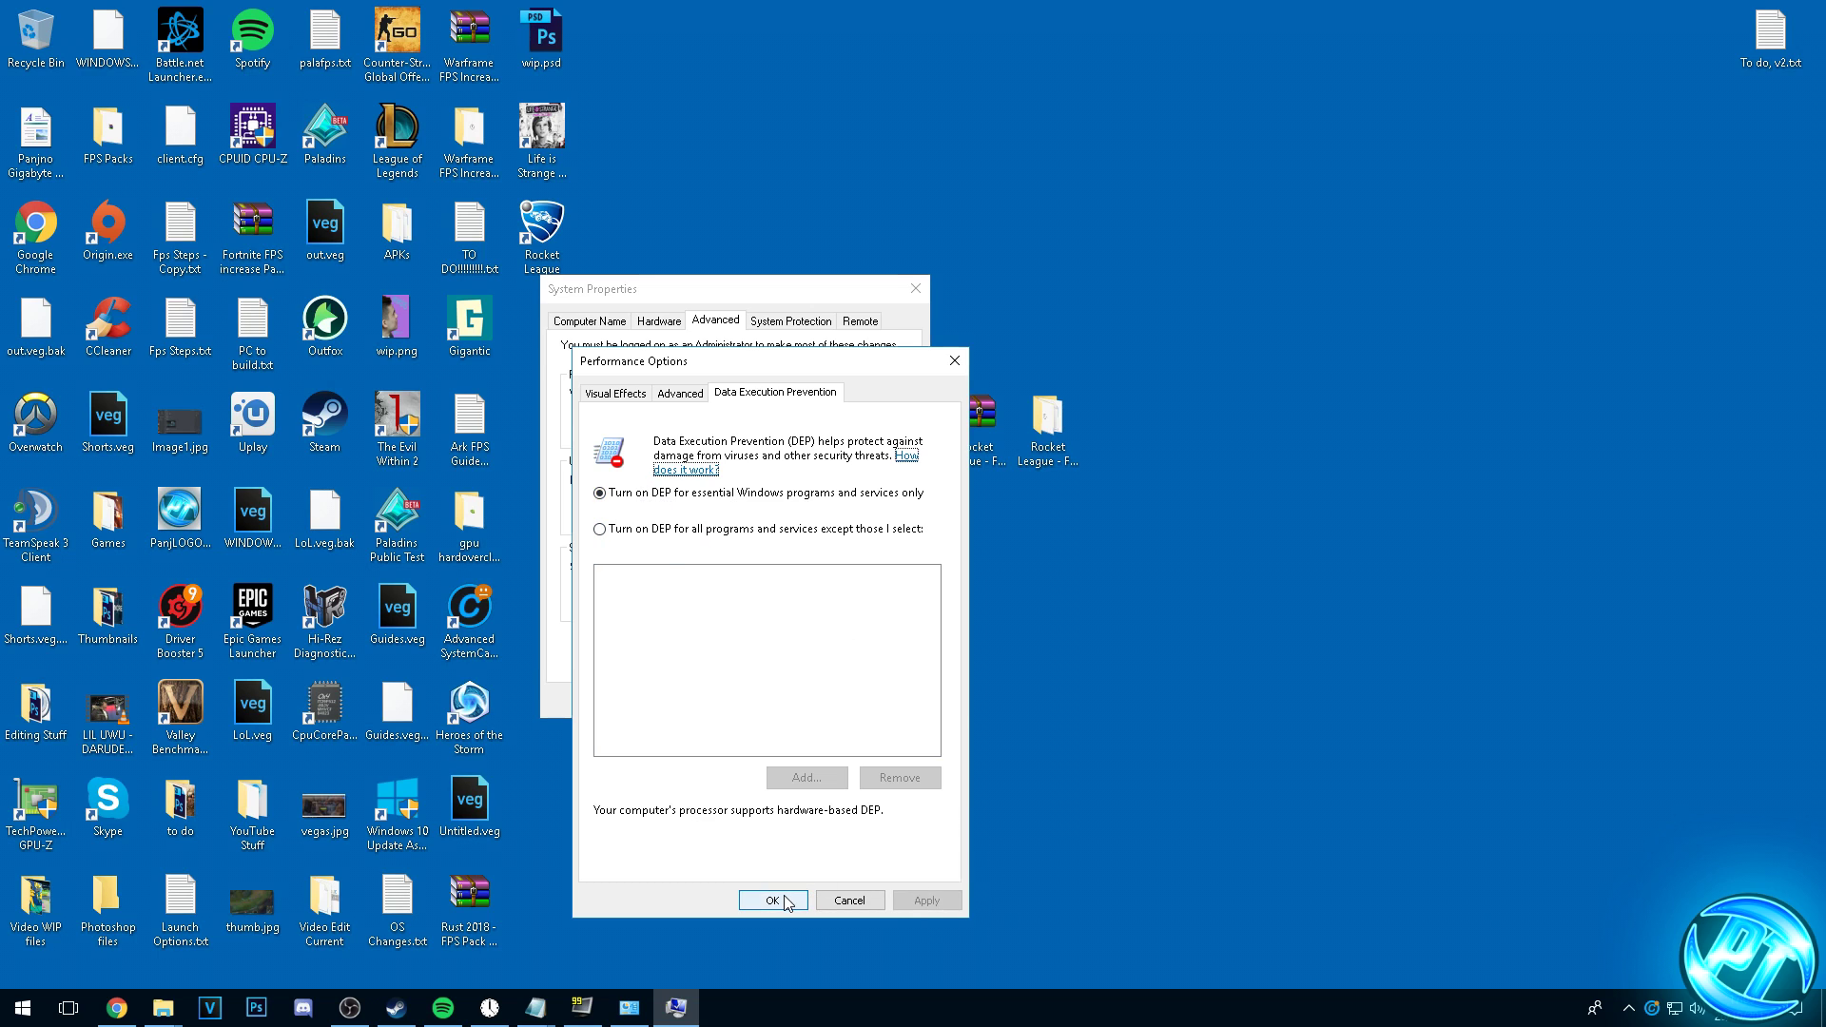
click(747, 898)
click(734, 701)
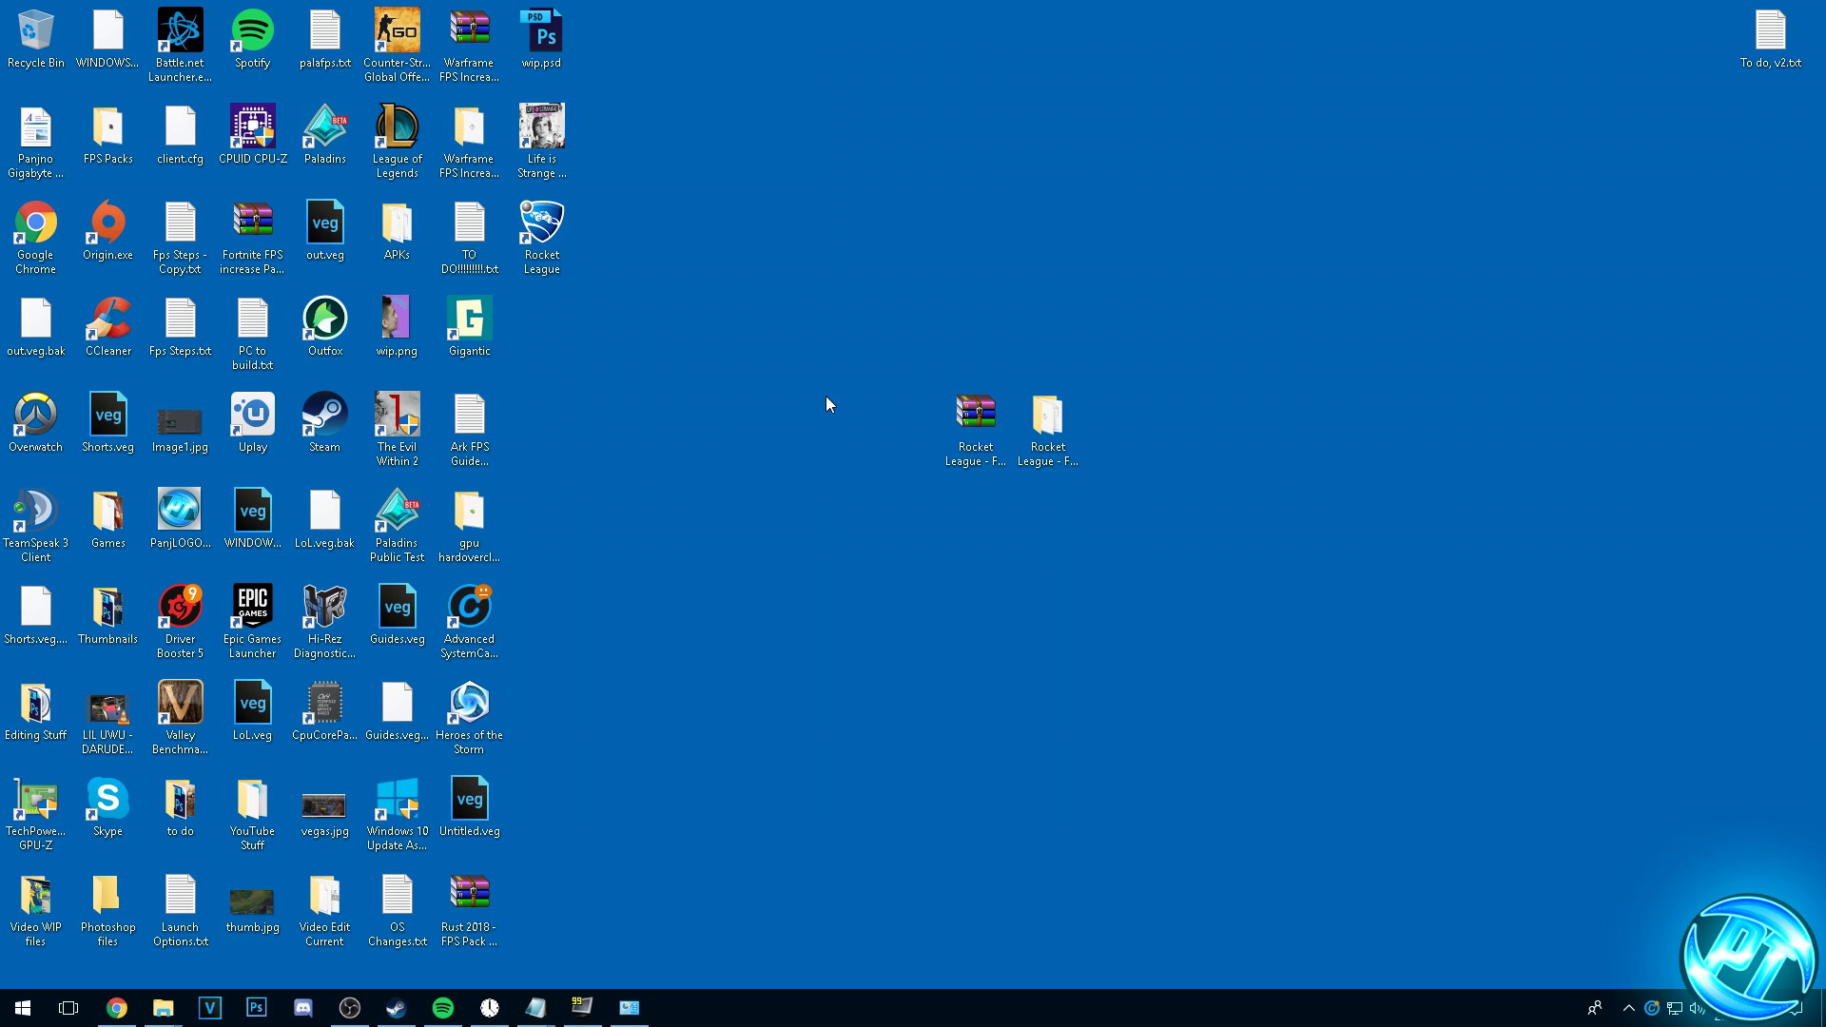
Search Windows for "power", open the power plan editor, go up to Power Options and show the additional plans.
key(super)
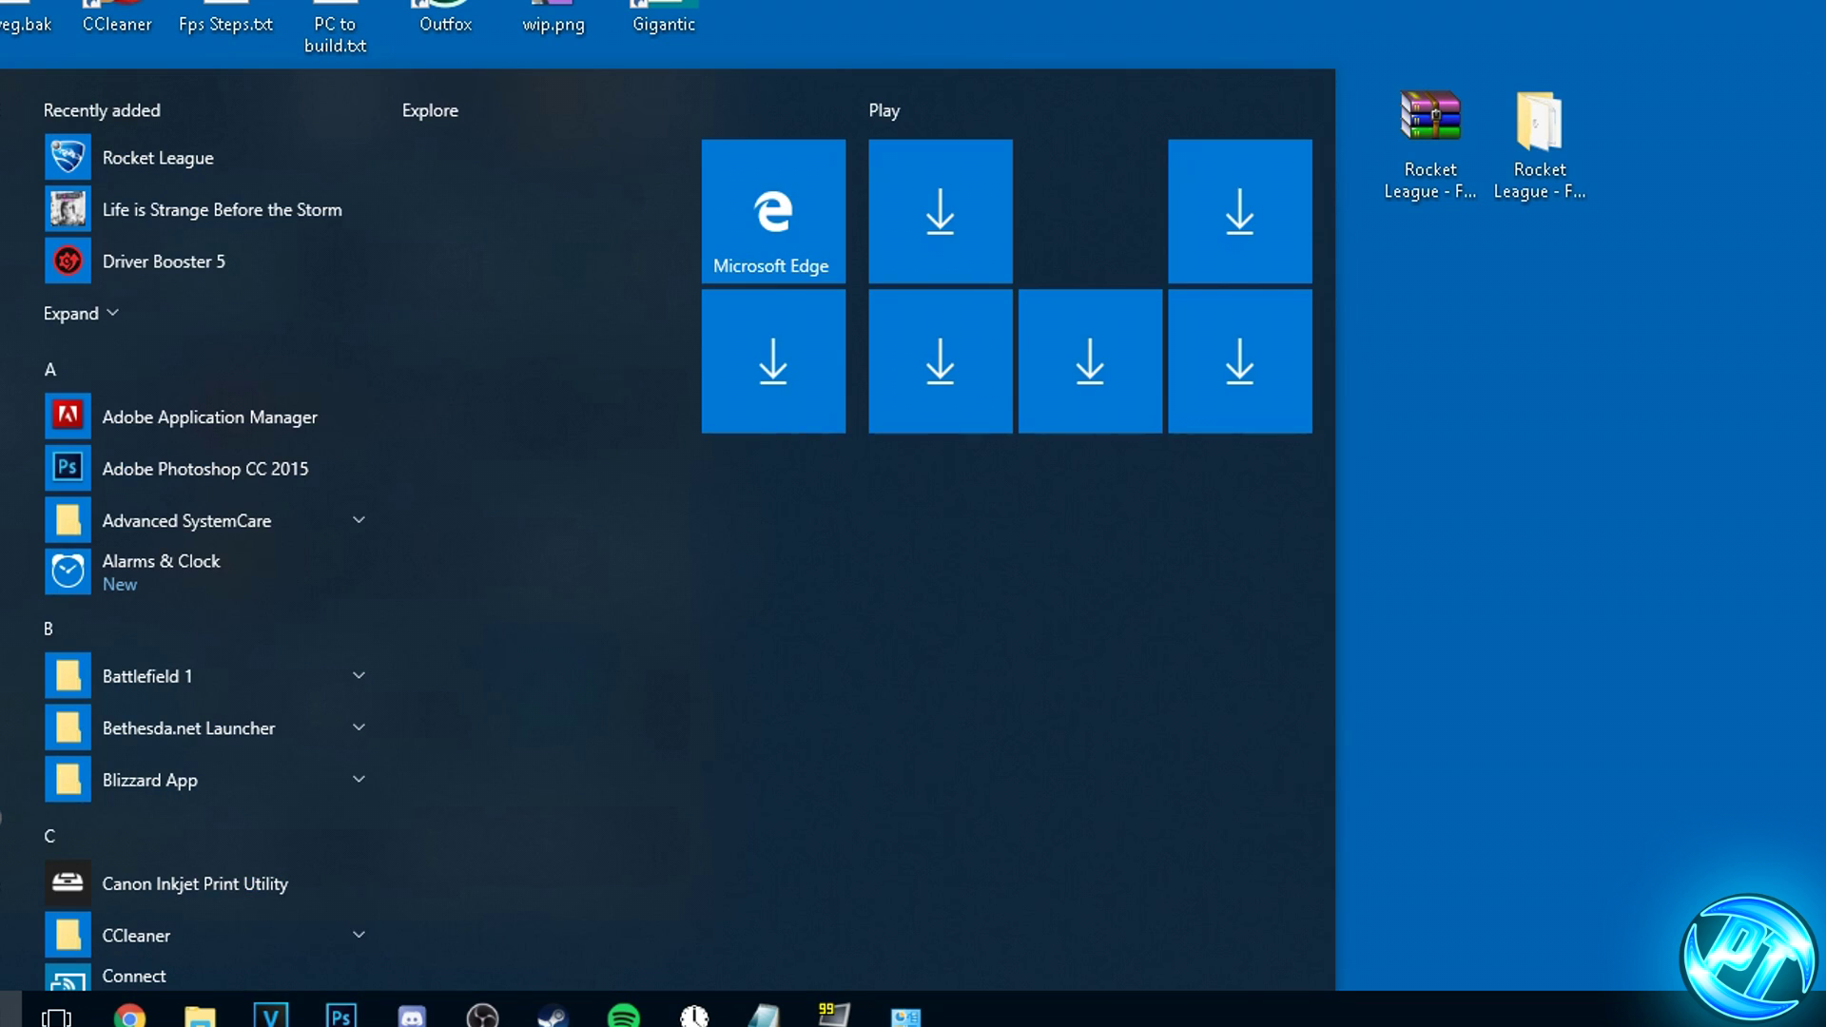
text(power)
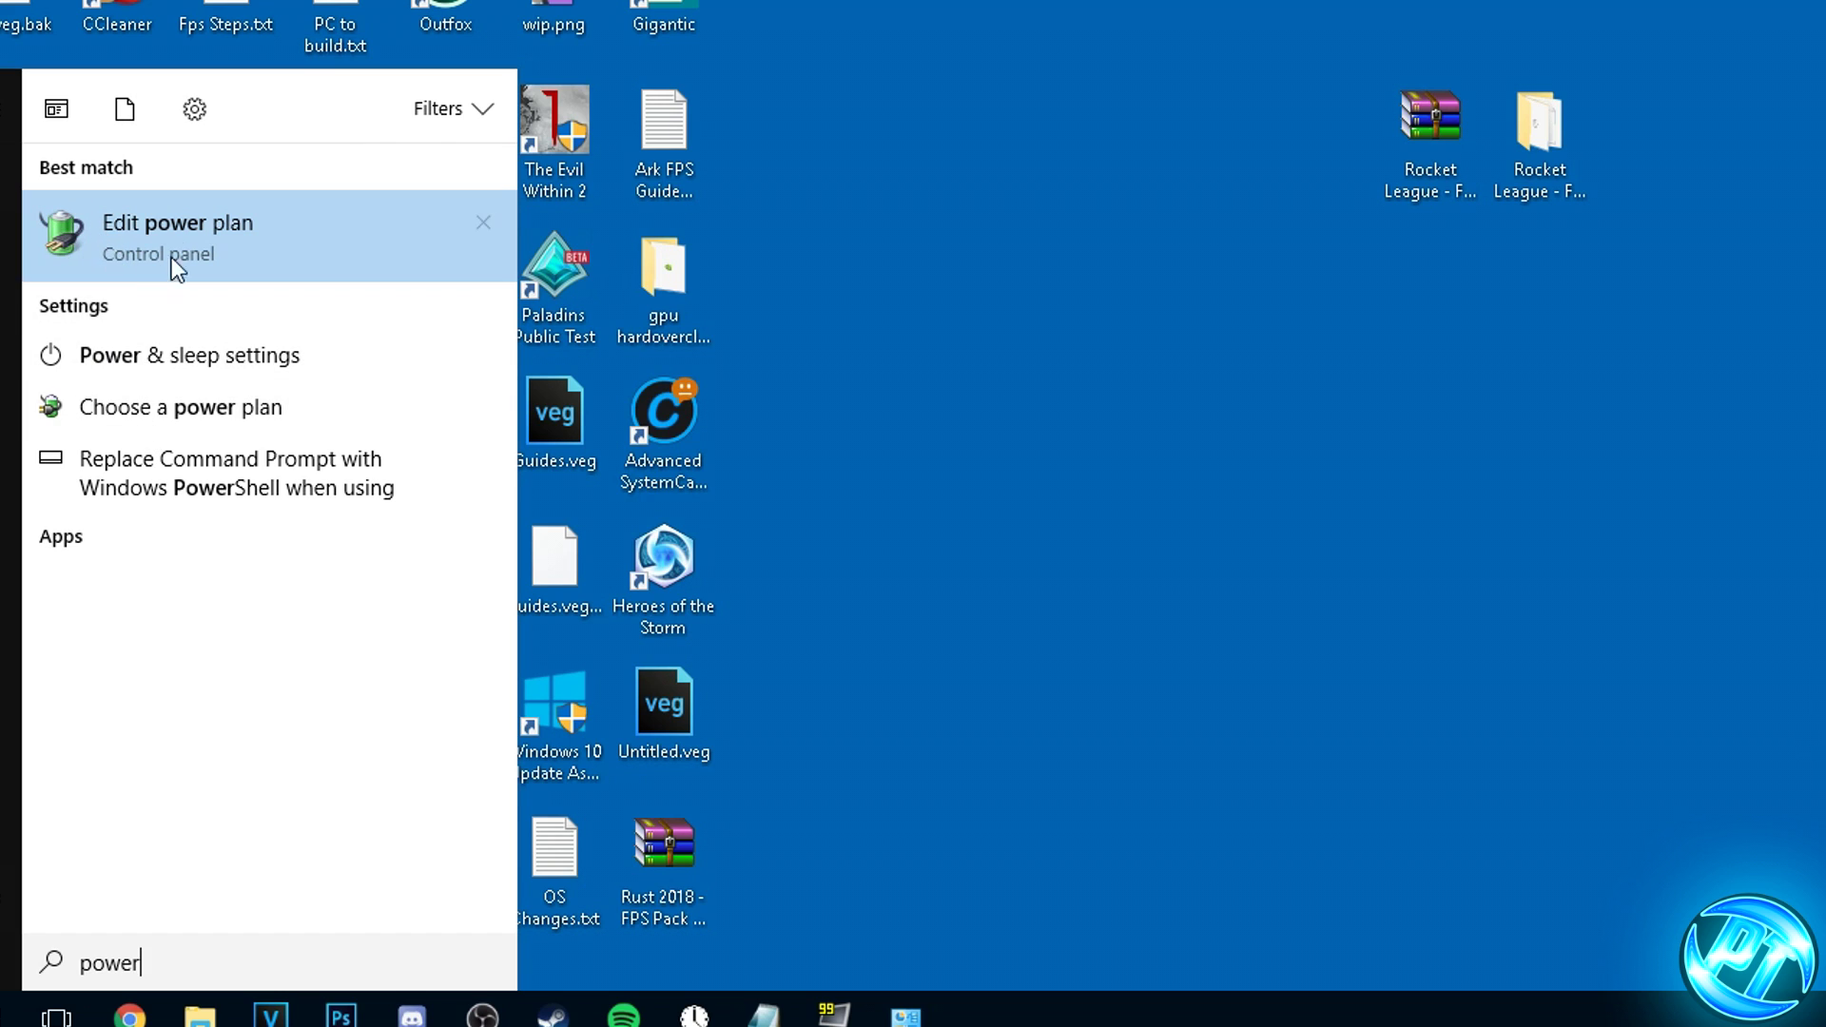
click(128, 238)
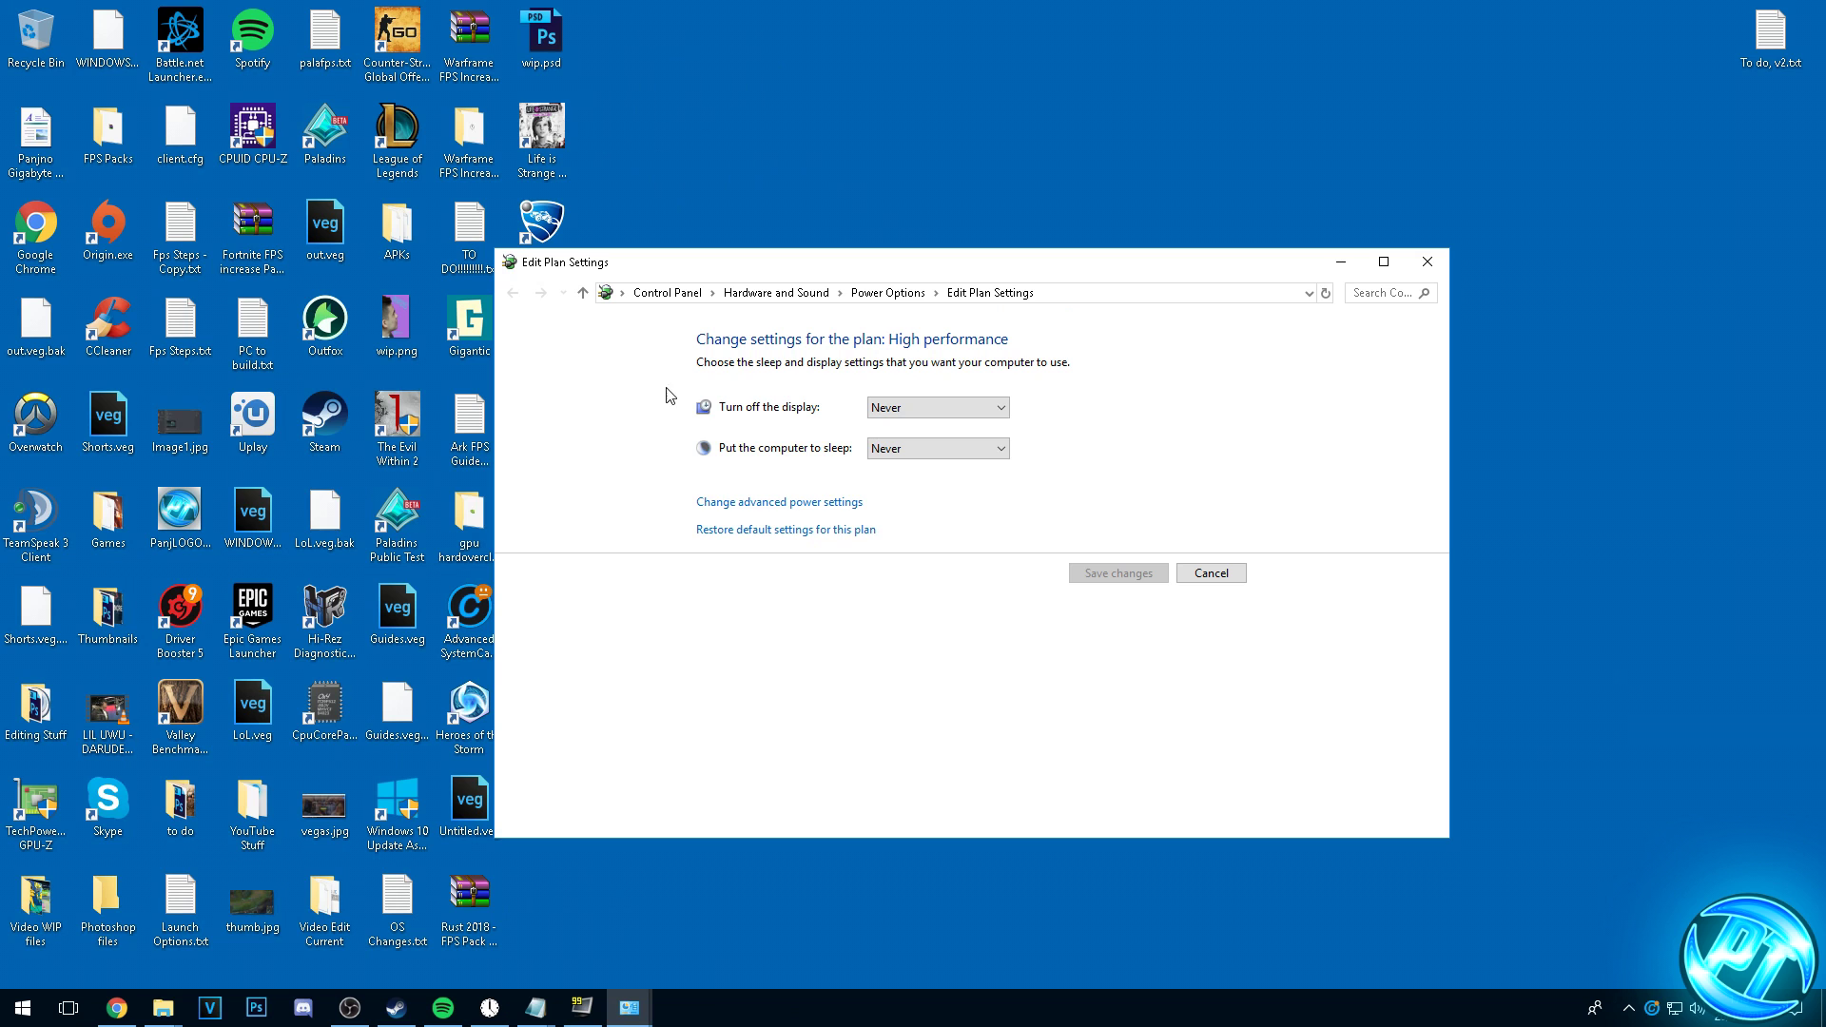
click(894, 295)
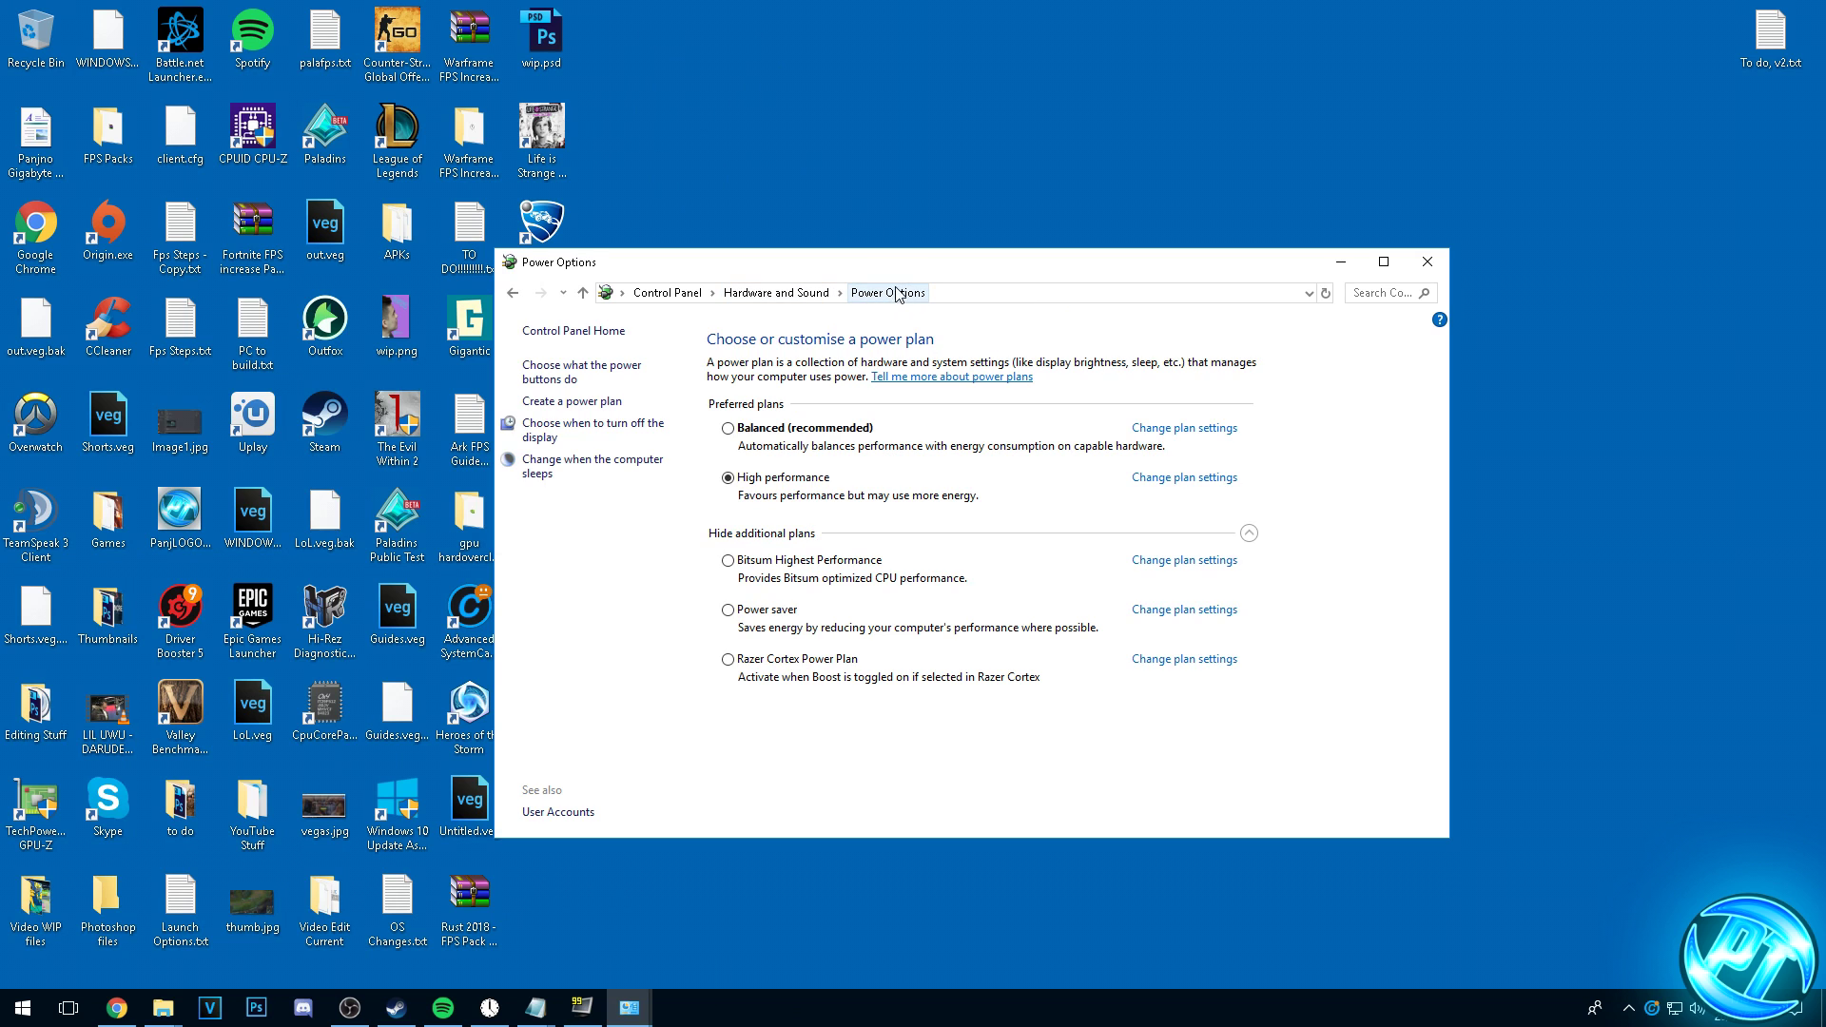
click(1248, 533)
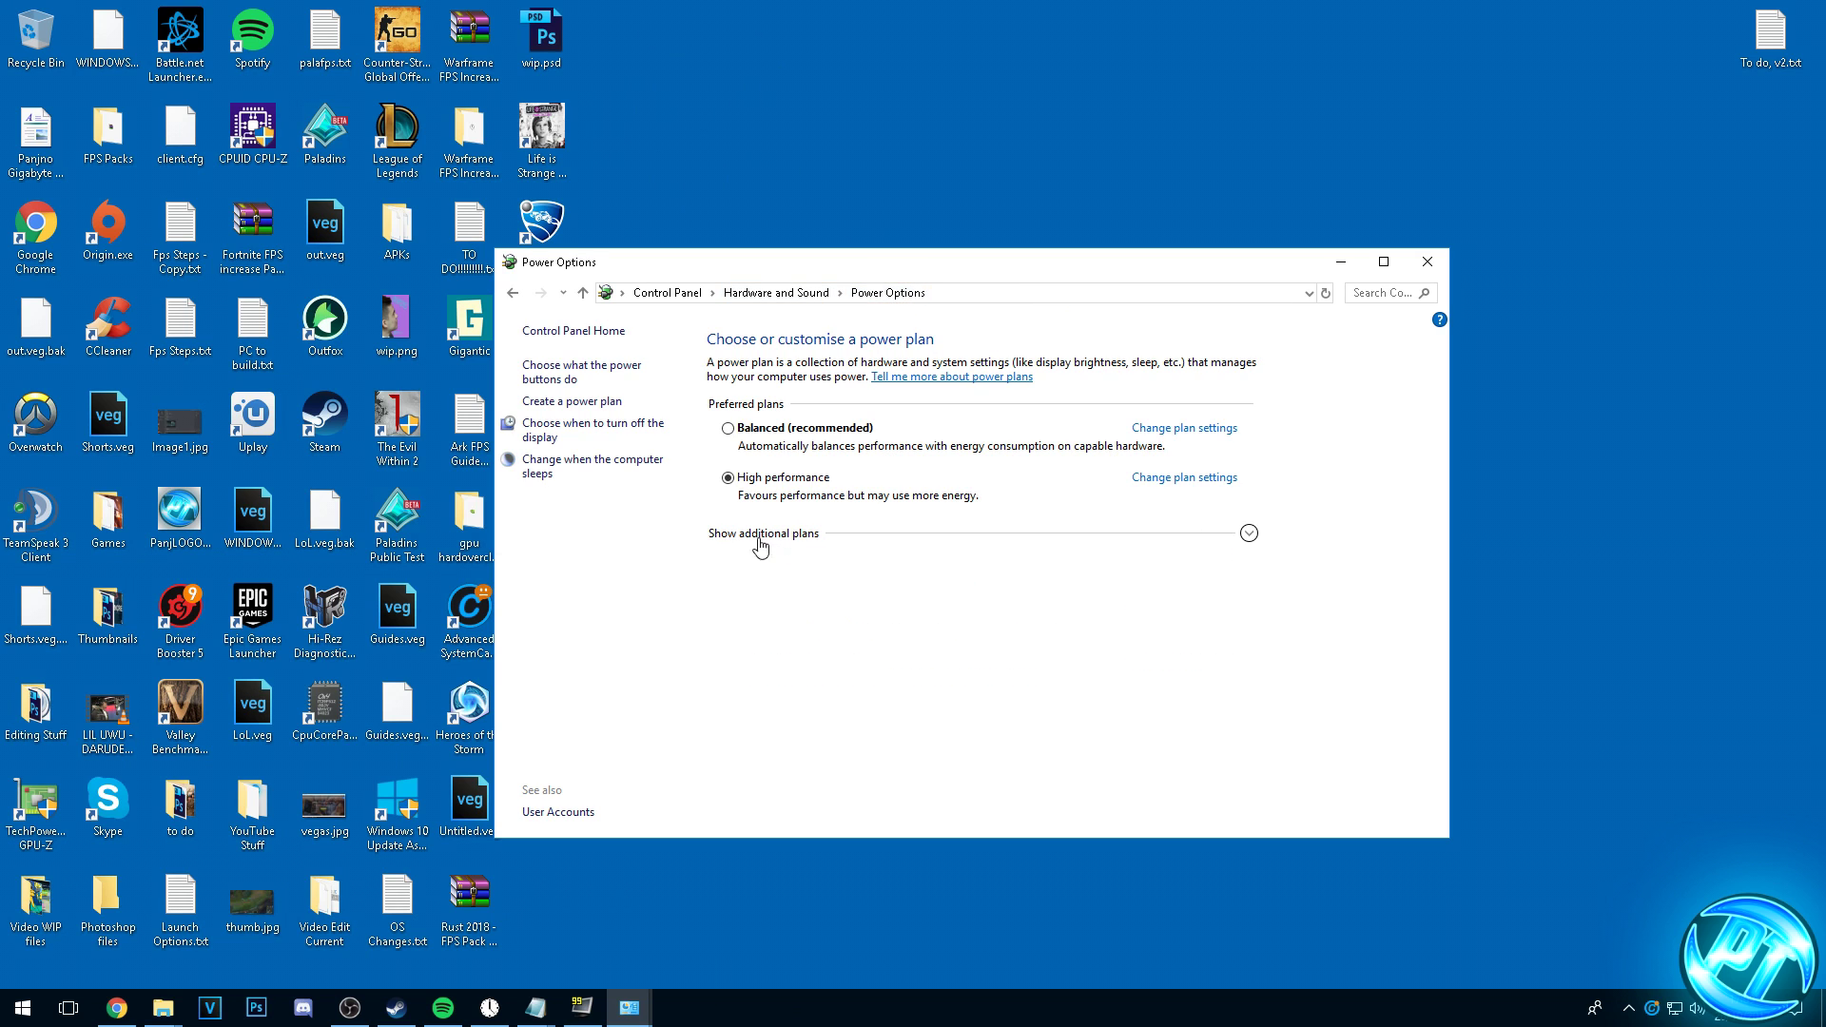
click(1249, 533)
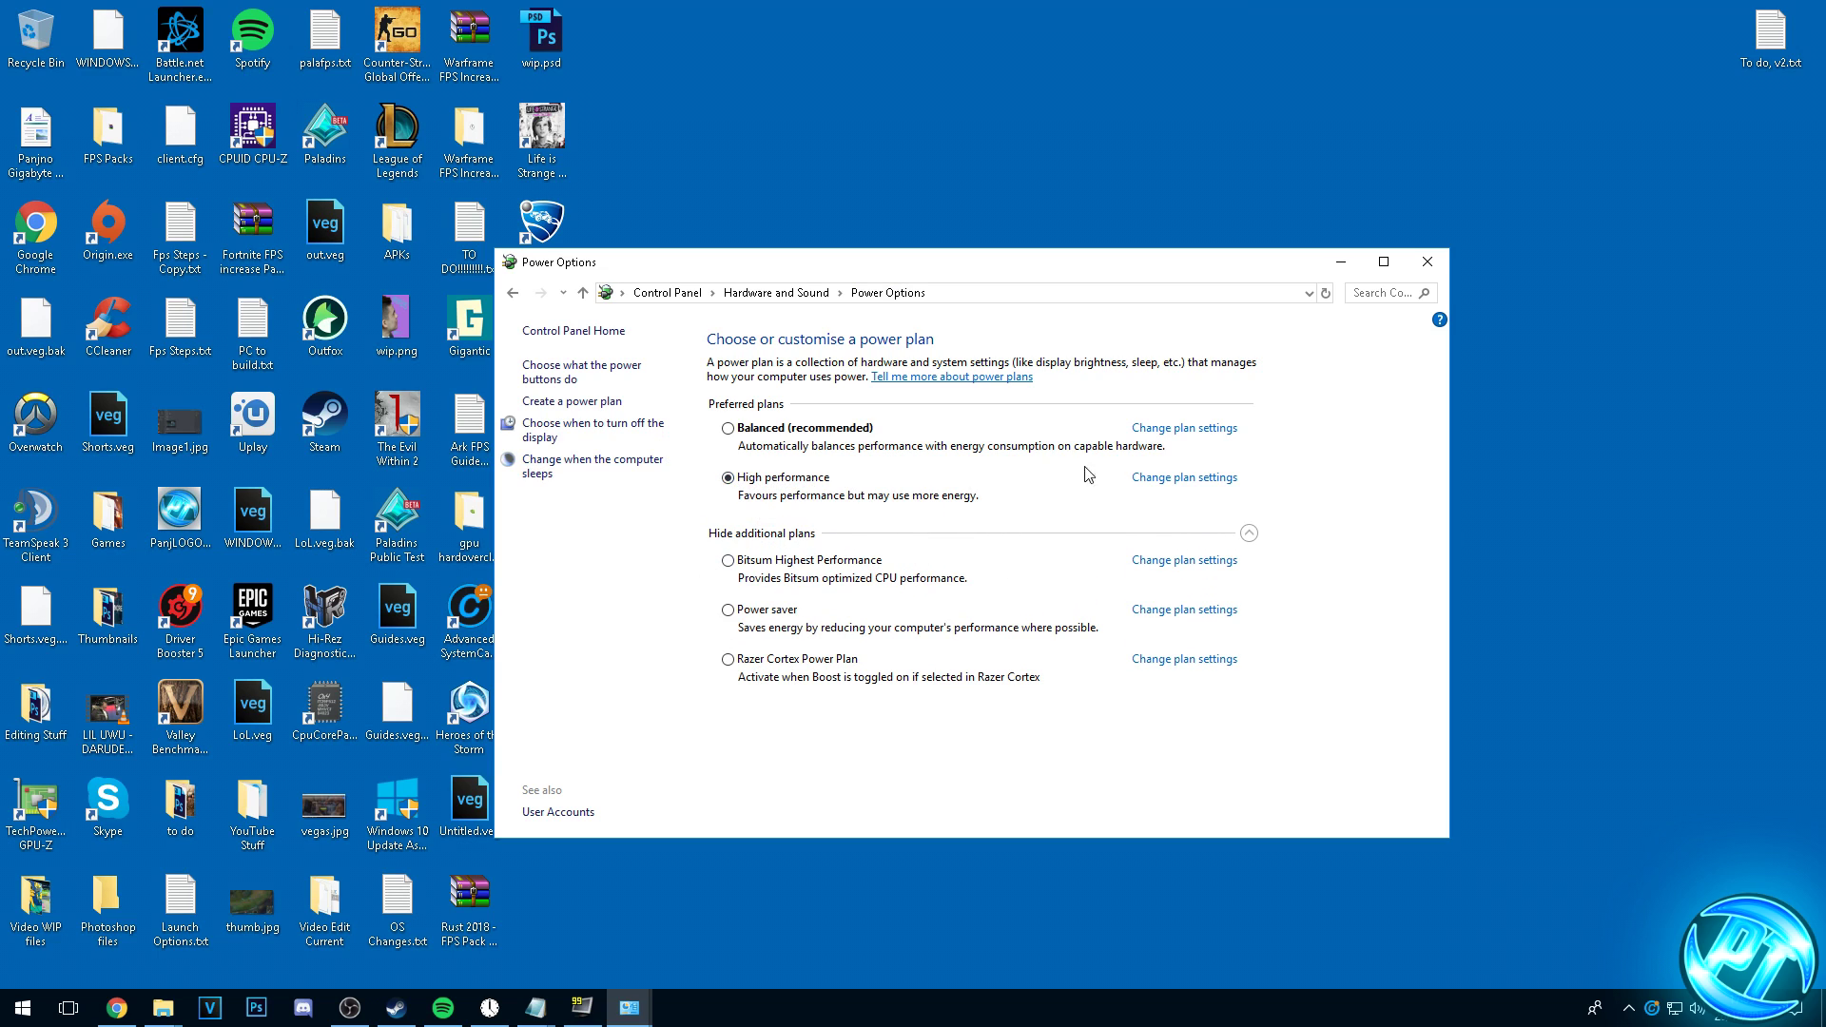
Open the High performance plan's advanced power settings and check the hard disk turn-off time in minutes.
click(1186, 481)
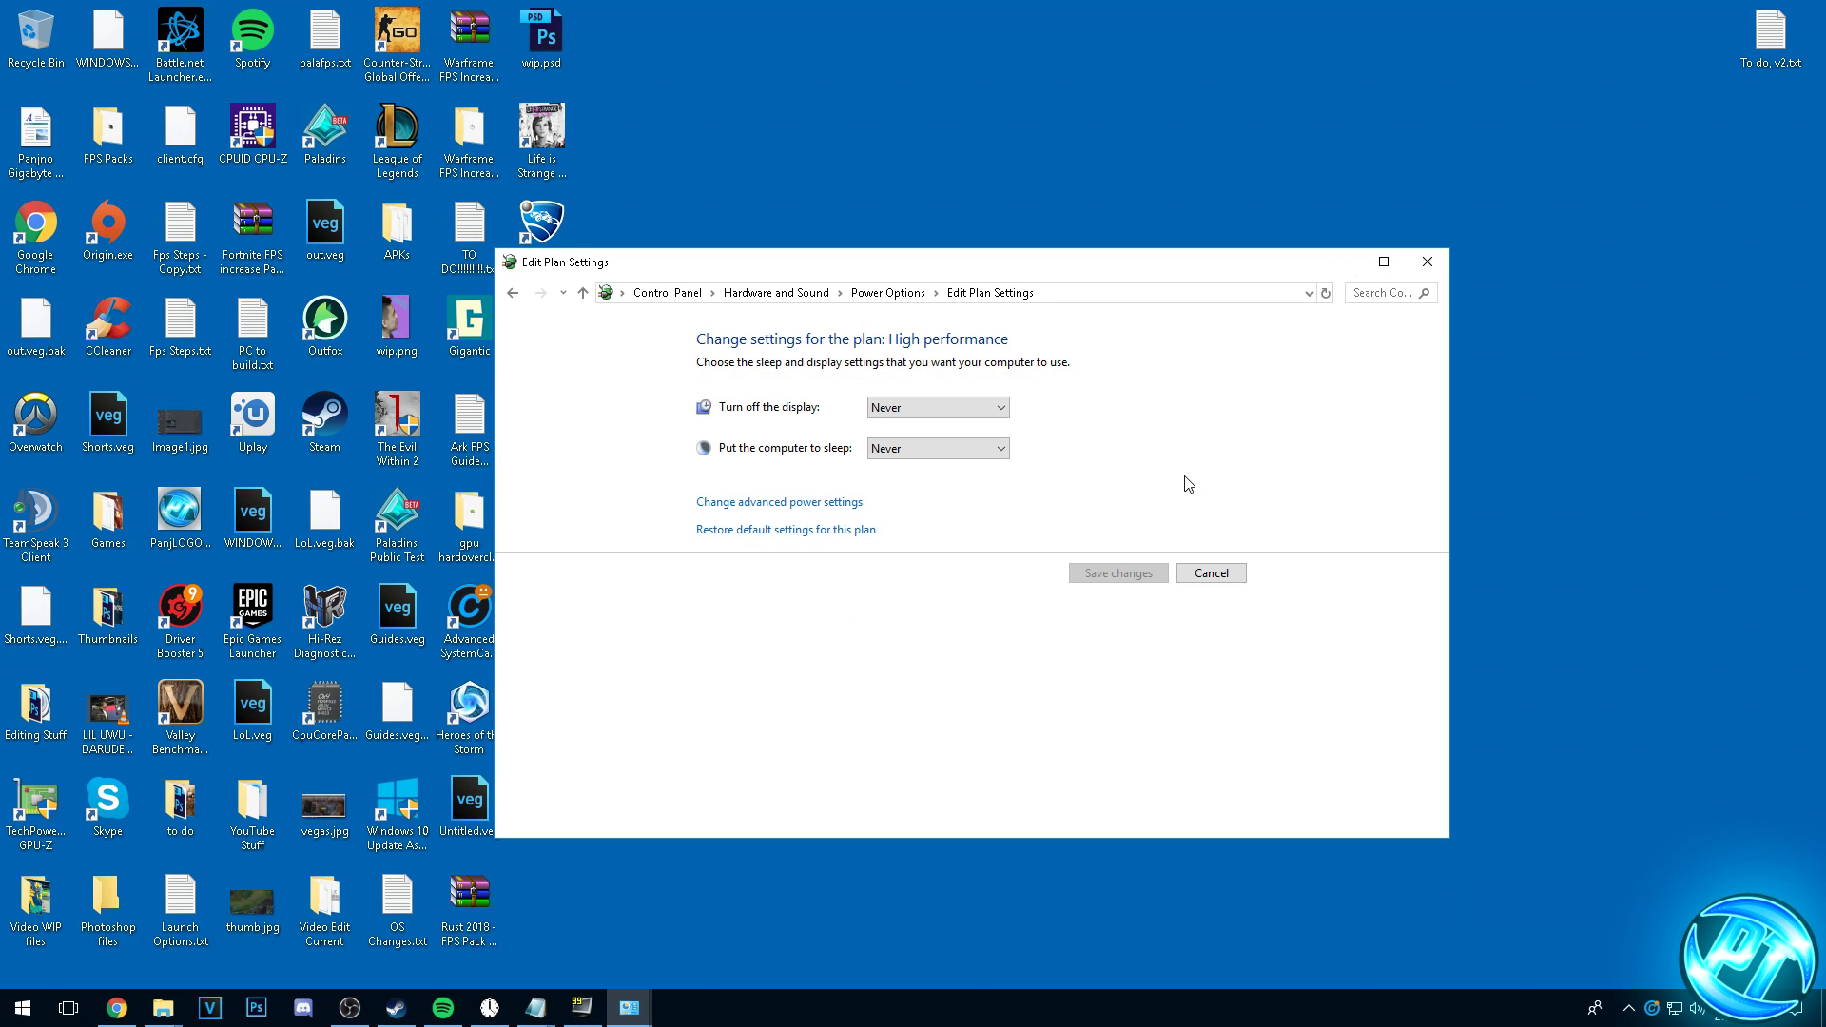
click(779, 506)
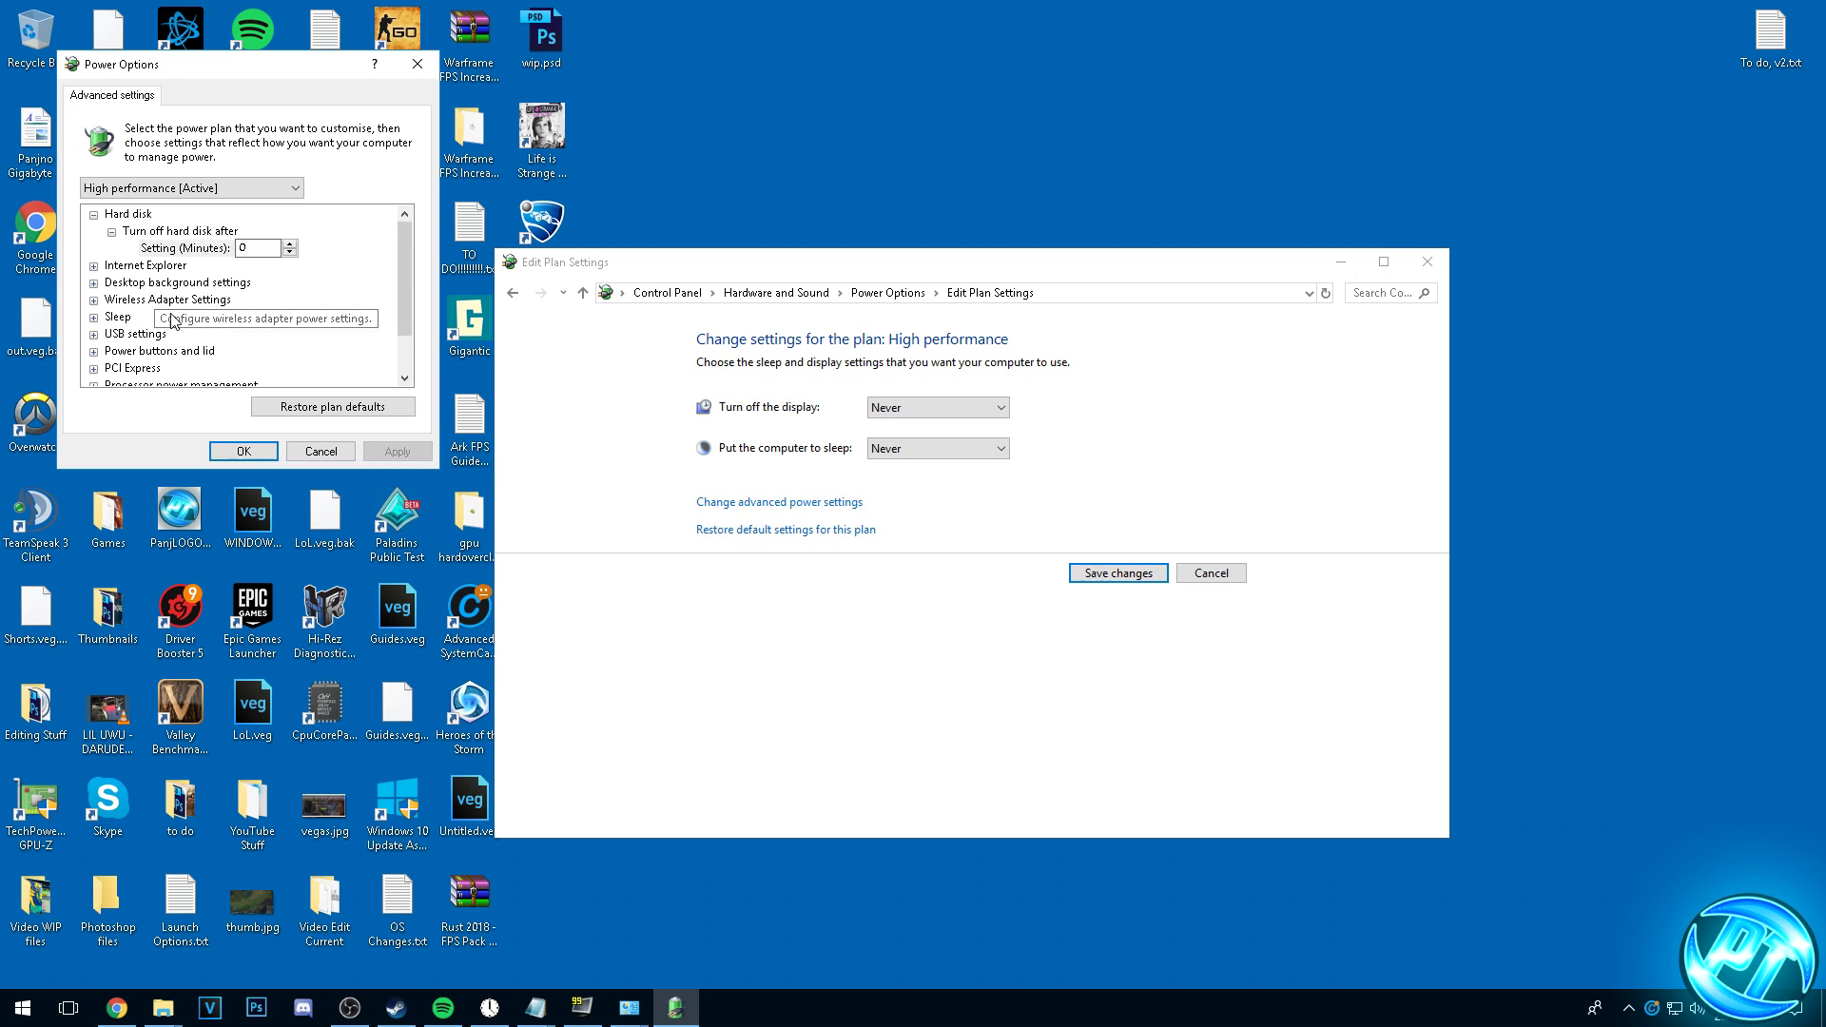
click(93, 214)
click(94, 215)
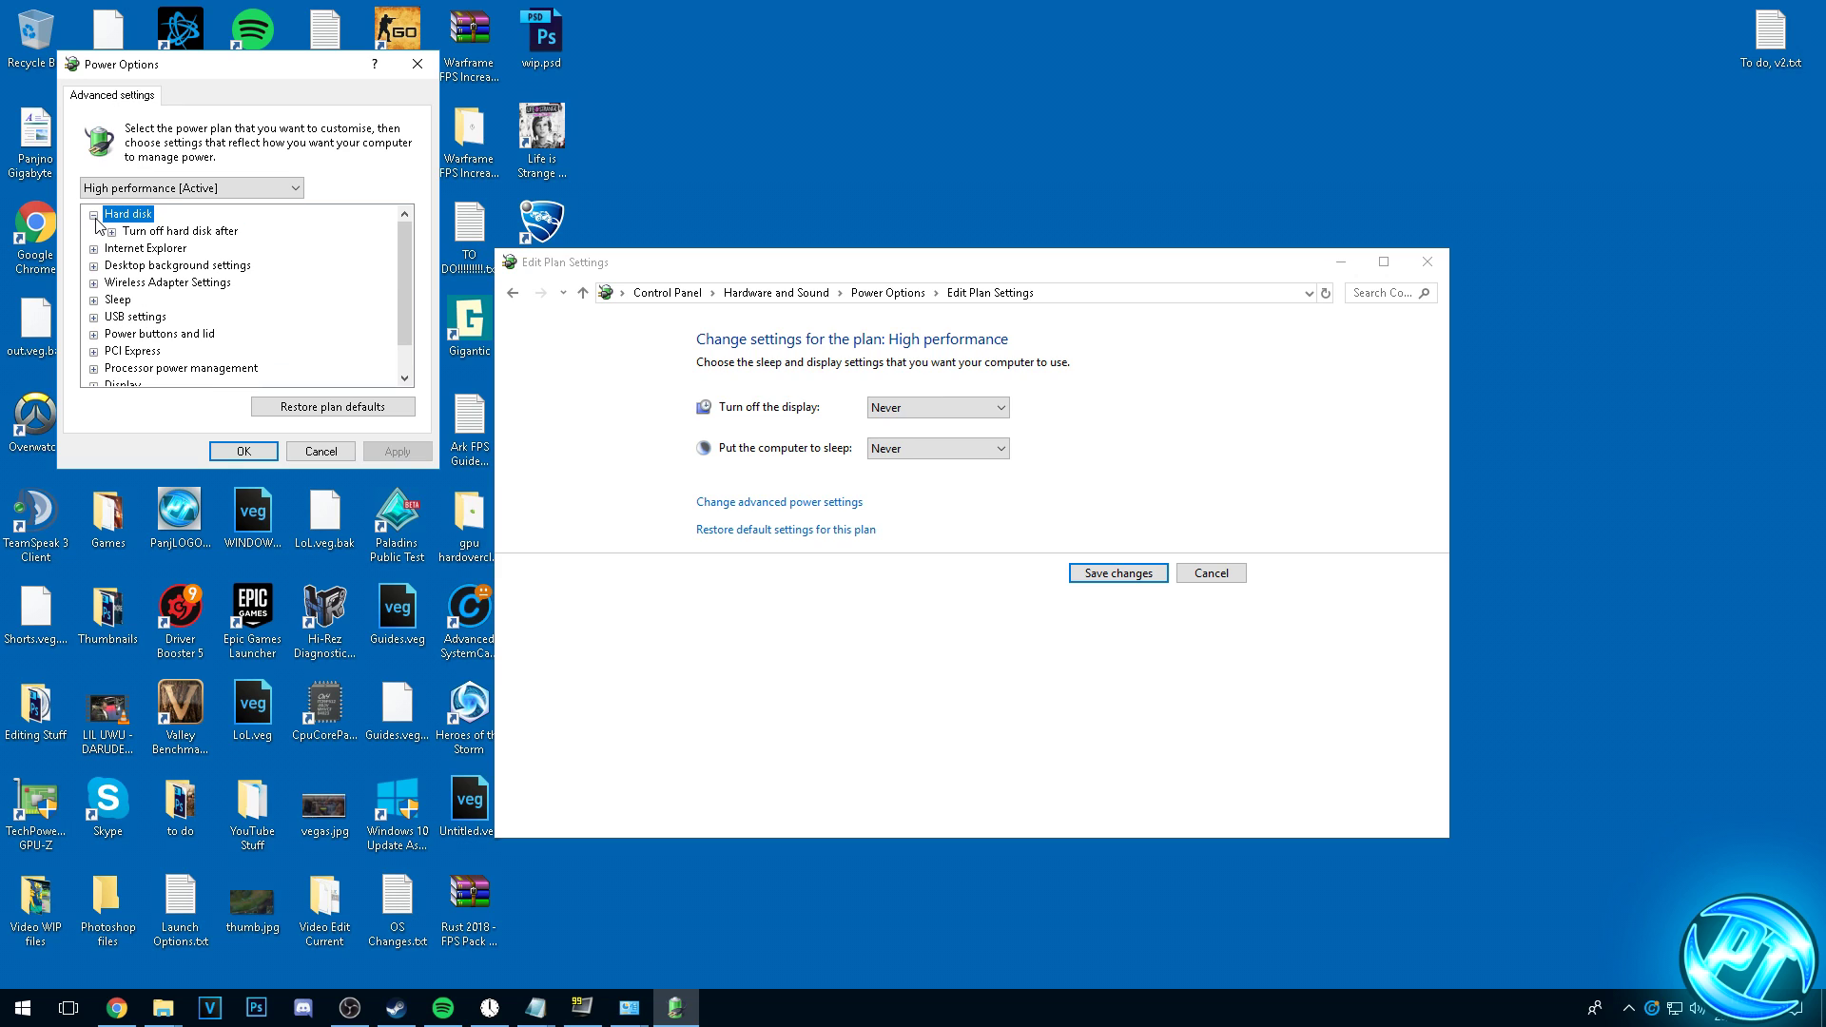
click(111, 231)
click(155, 250)
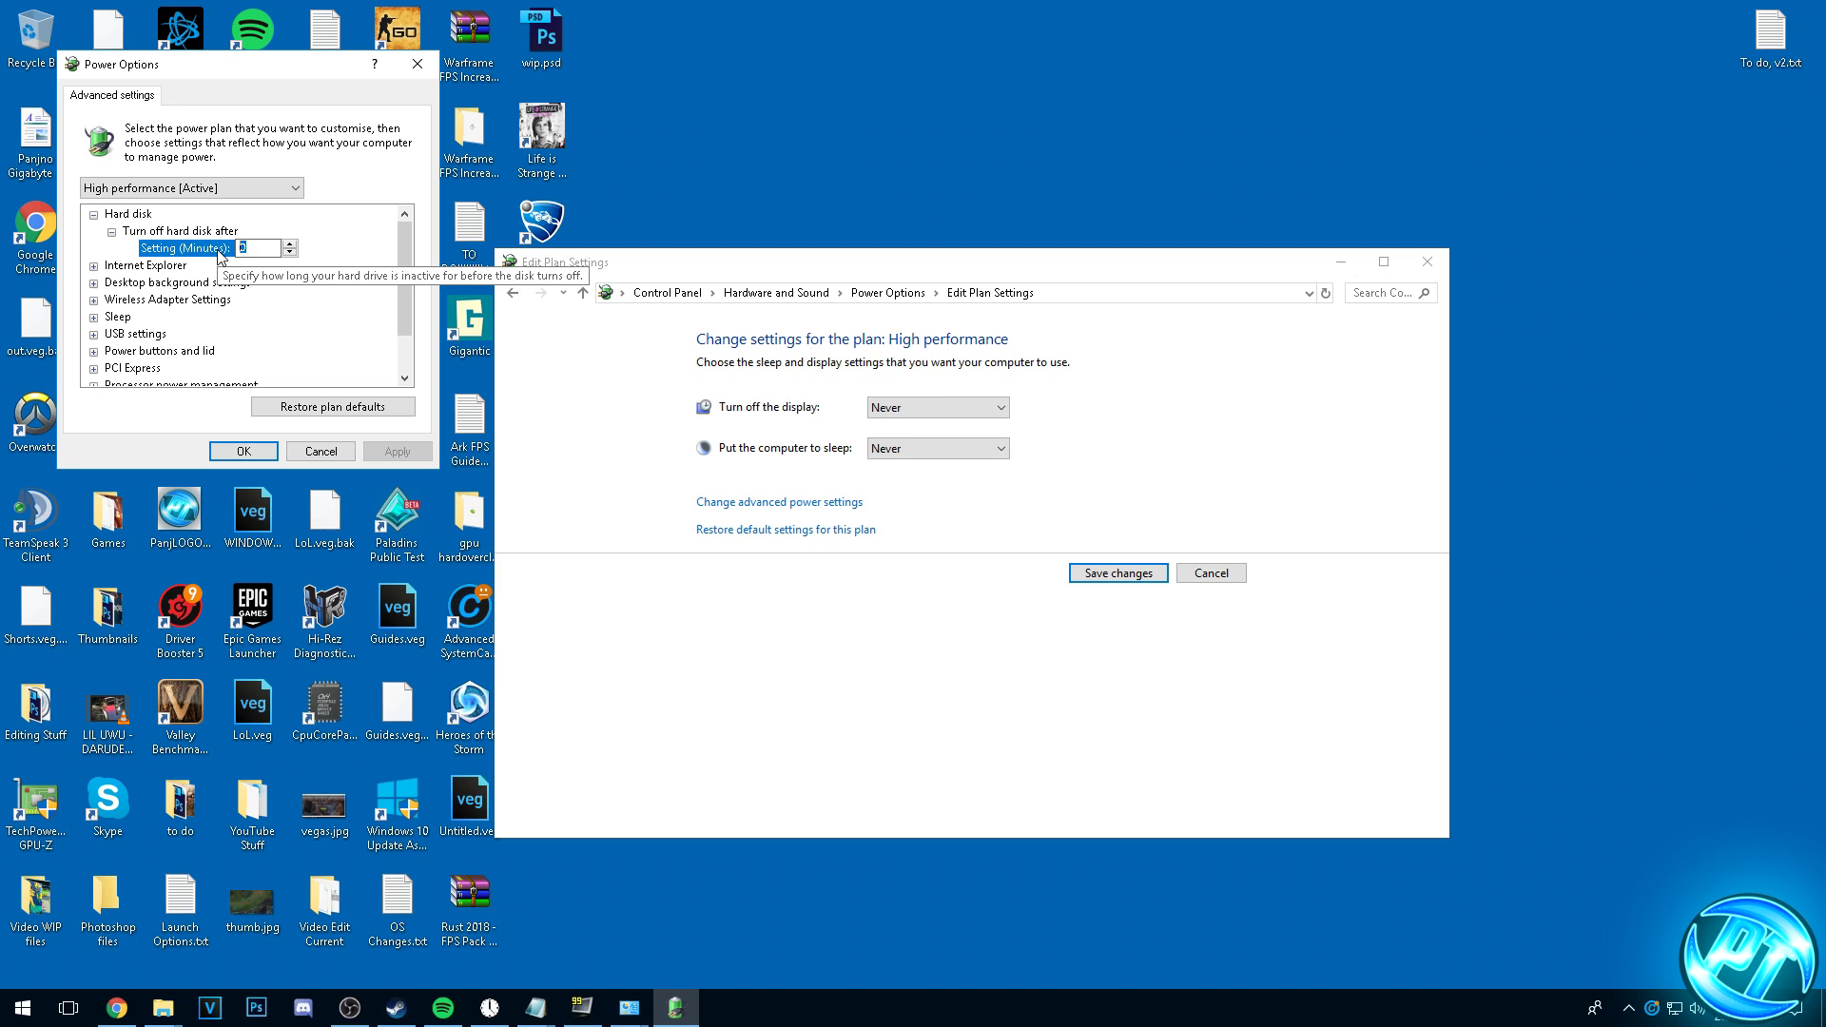
click(397, 451)
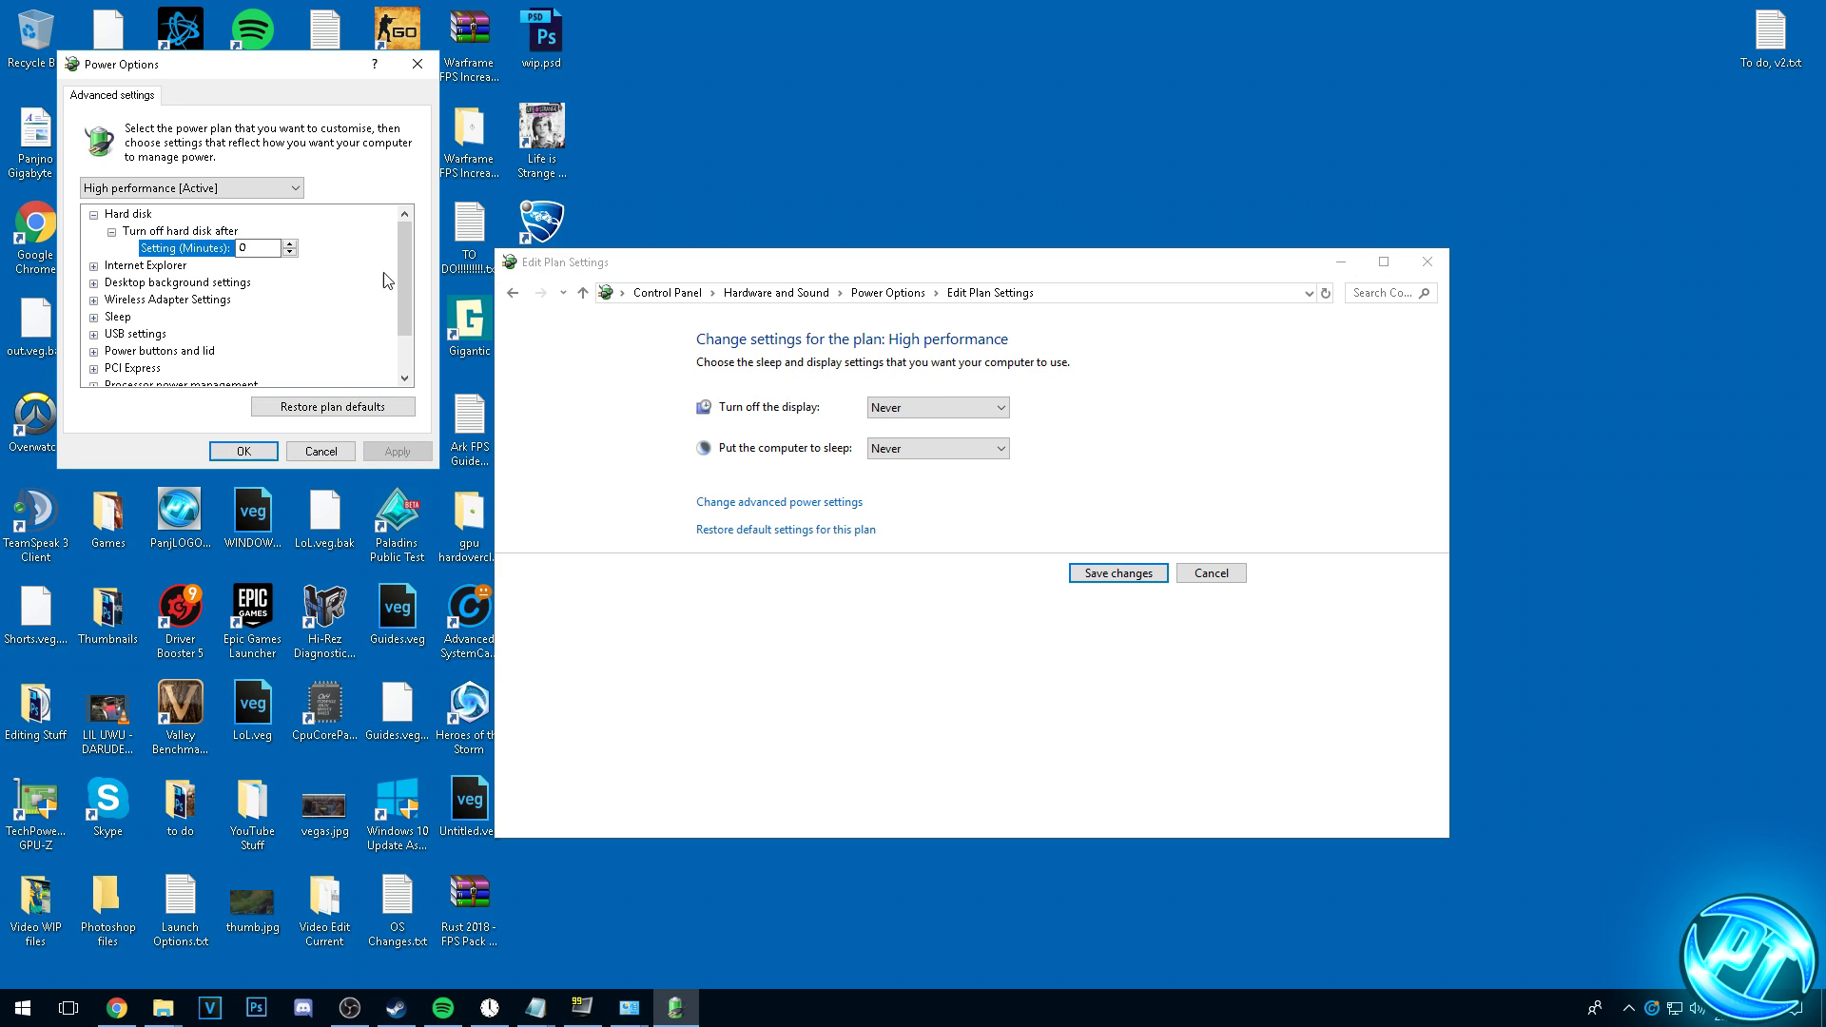
Expand the minimum and maximum processor state settings under Processor power management to check their percentages.
scroll(401, 270, down, 1)
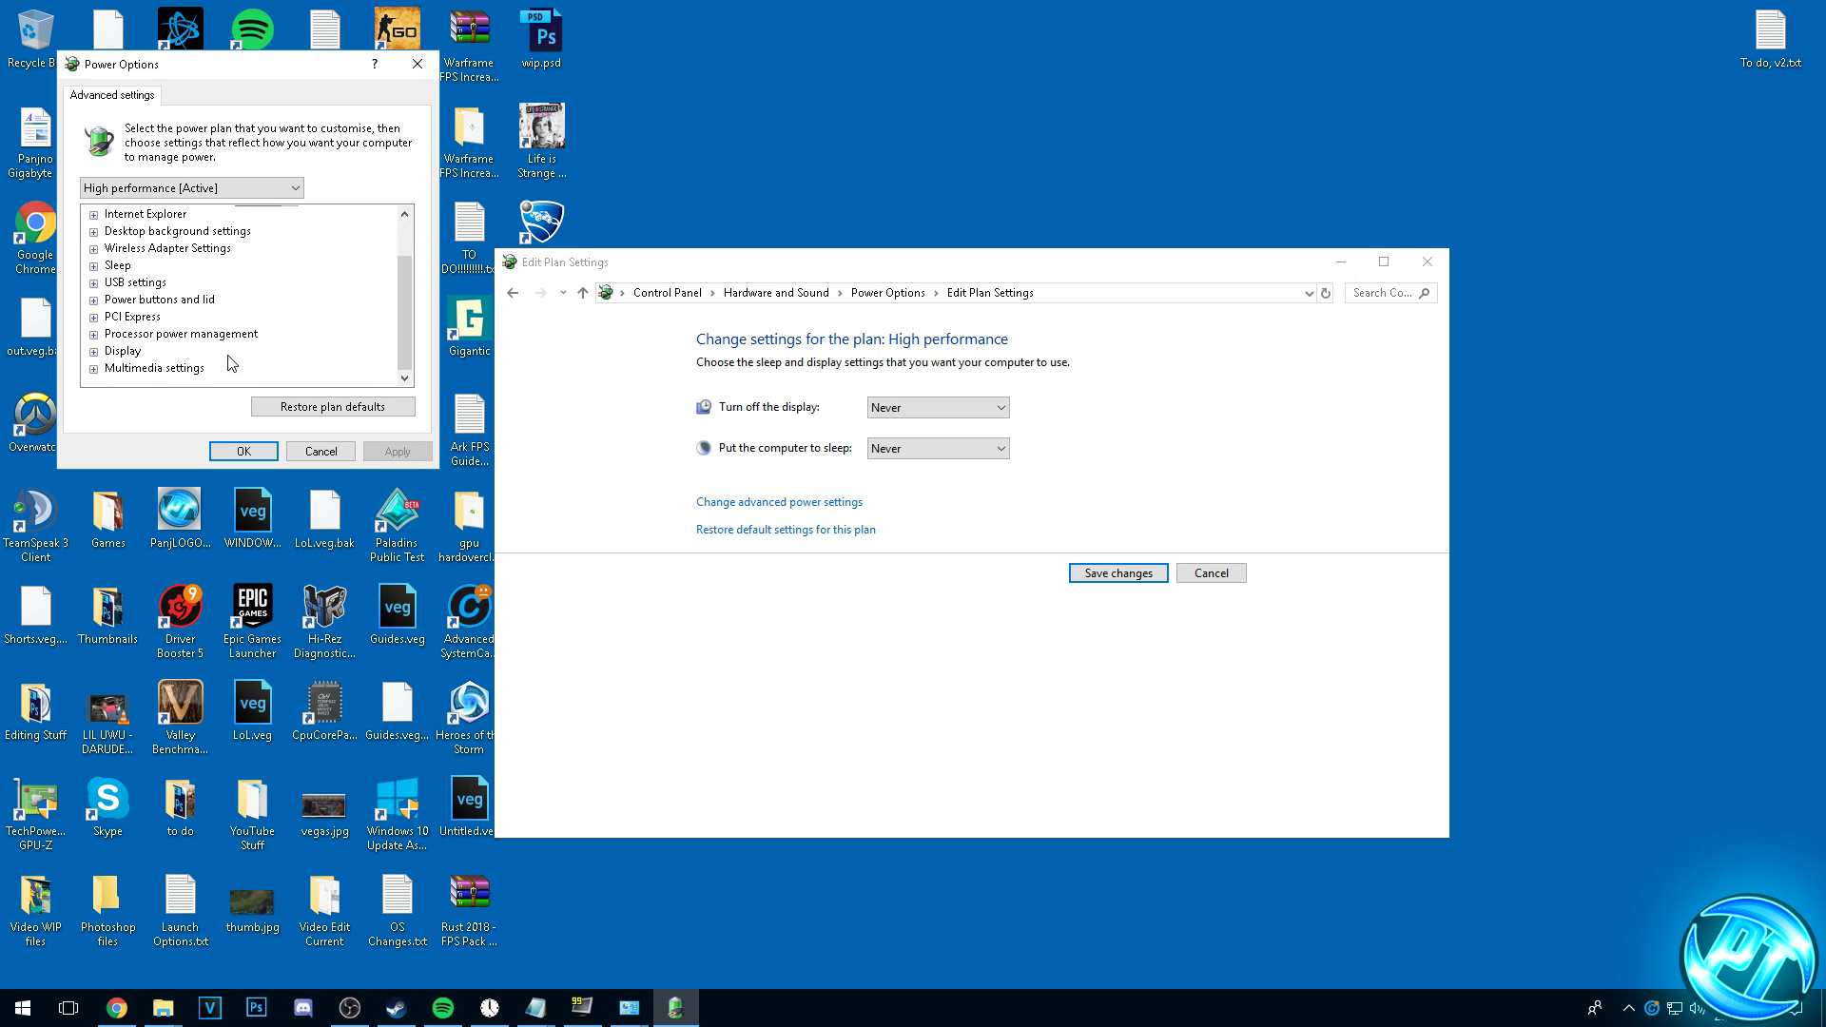
click(94, 335)
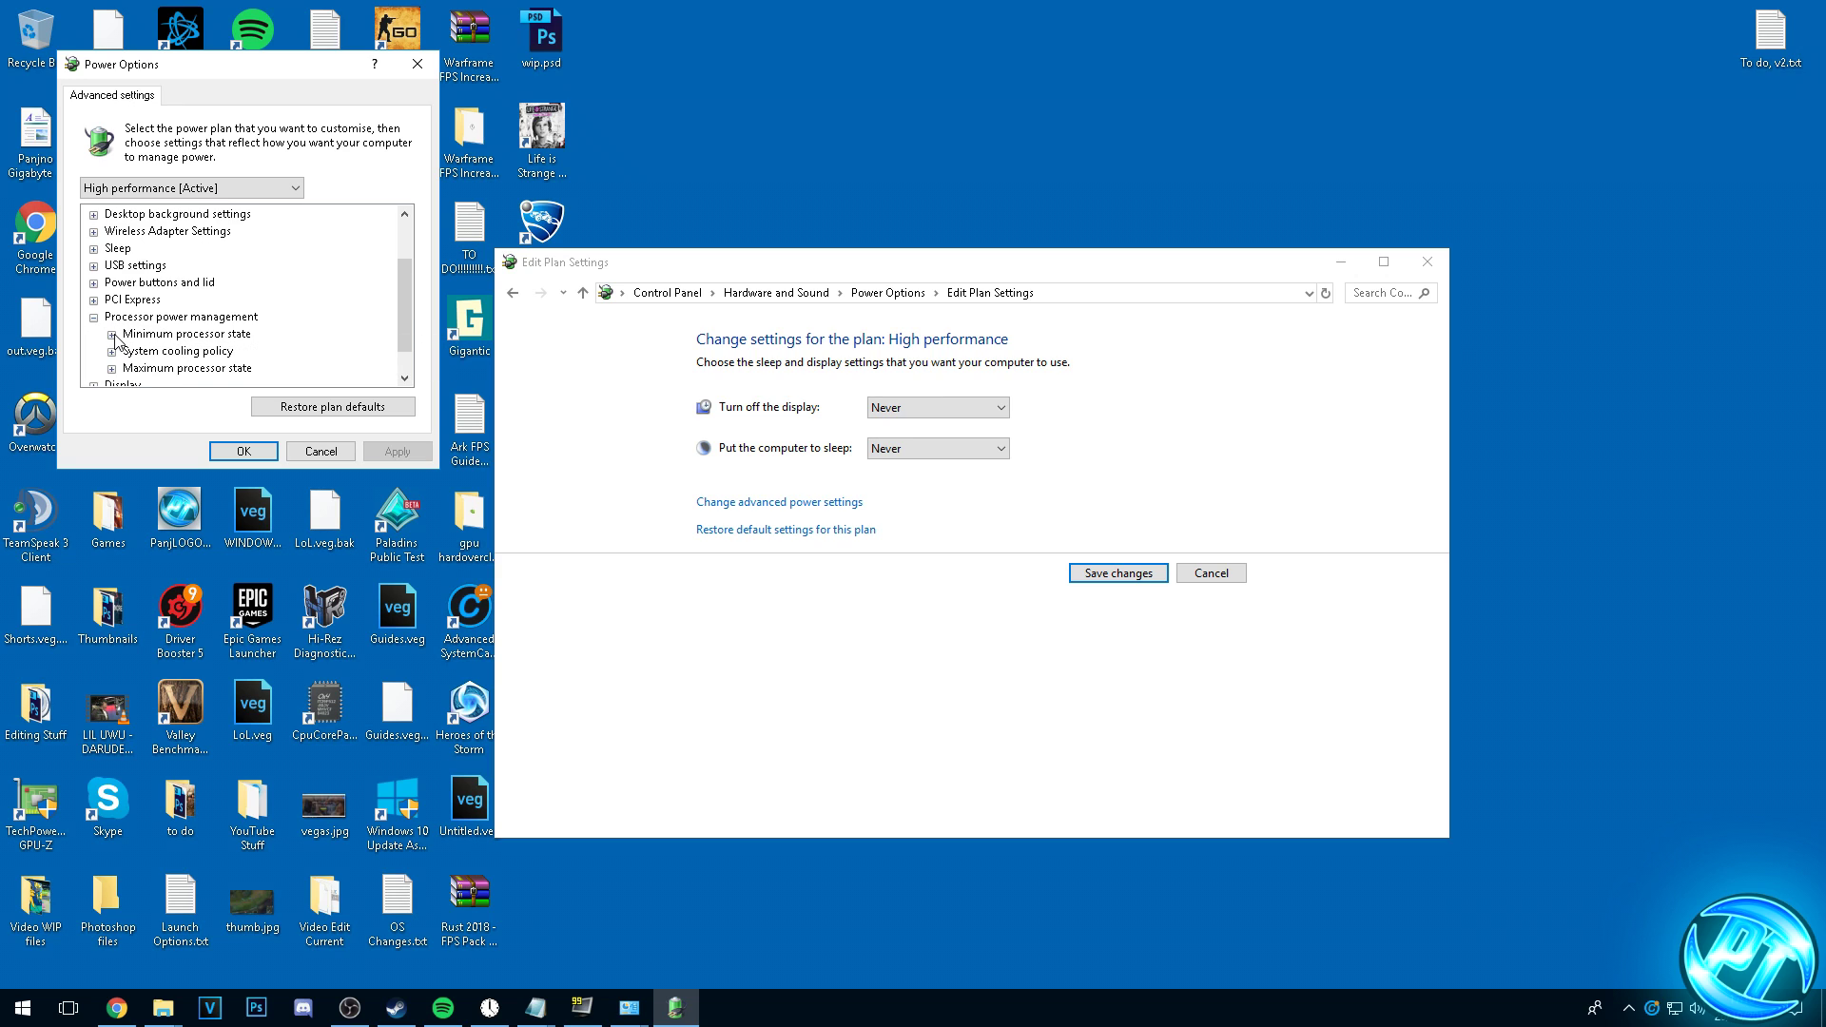
click(112, 334)
scroll(114, 336, down, 1)
click(112, 335)
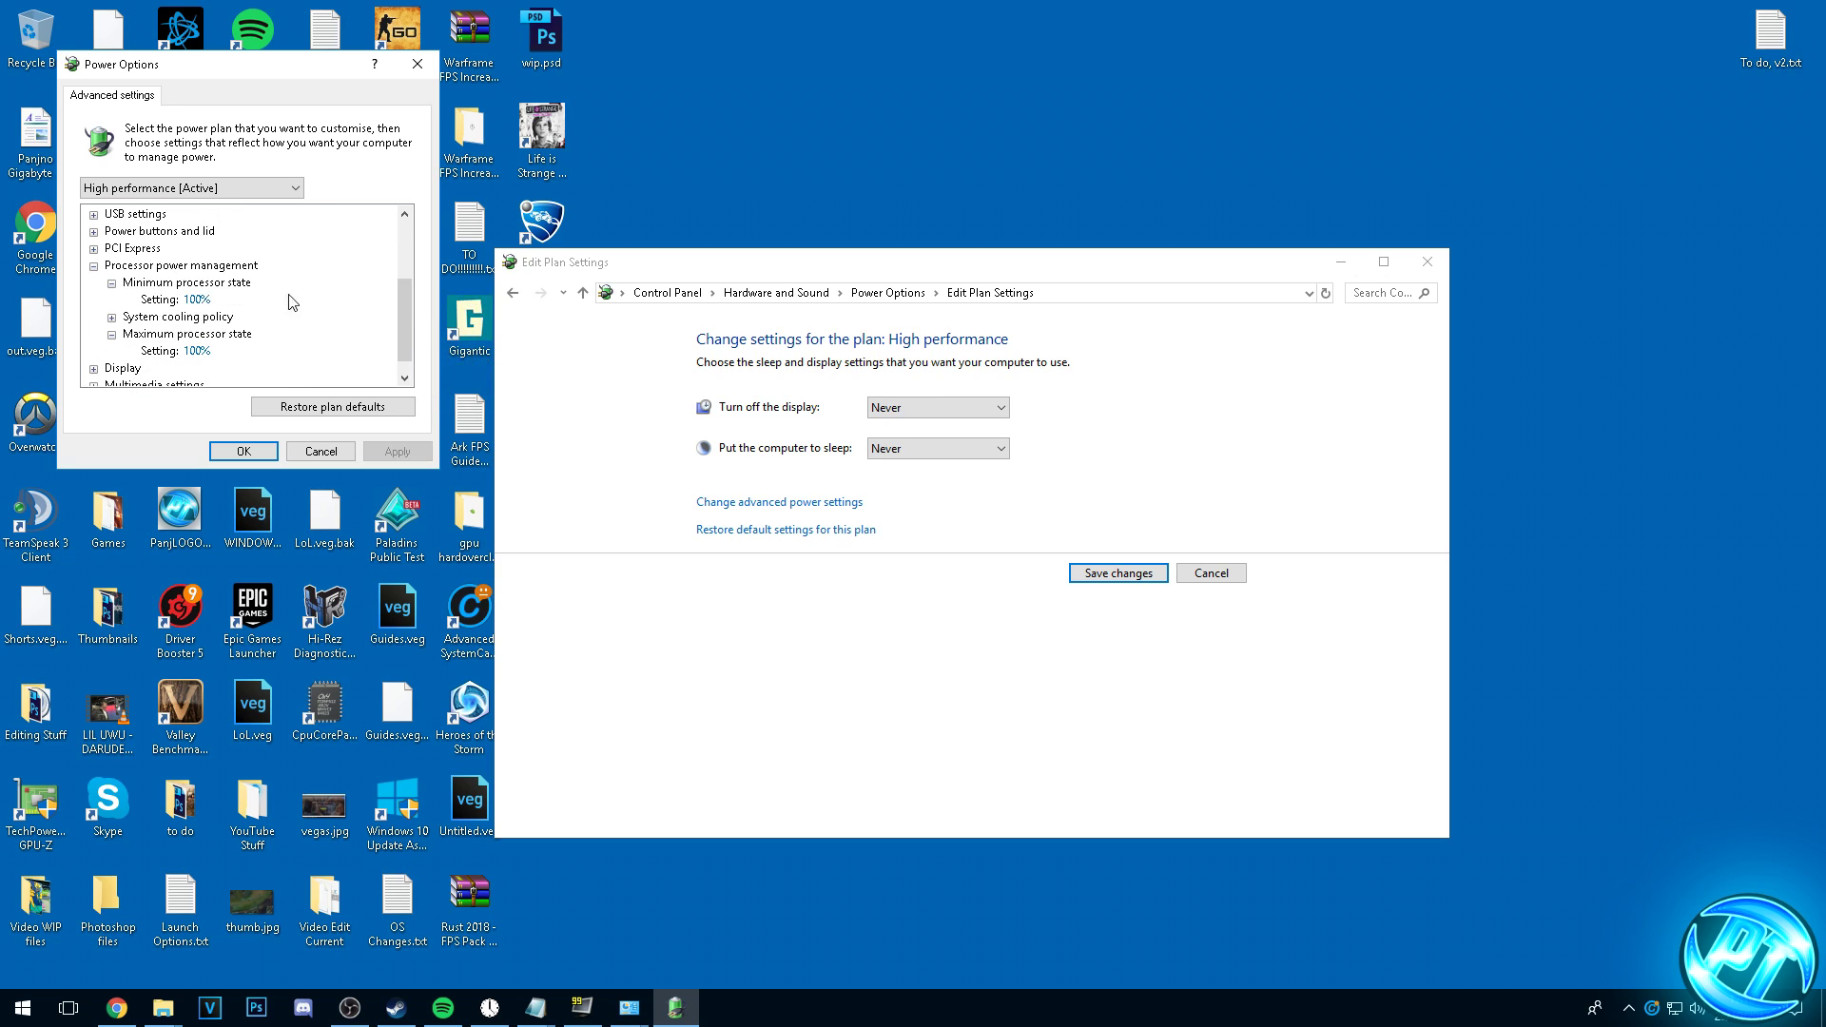
Confirm the minimum processor state at 100%, save the High performance plan's changes, and close the power settings.
click(208, 300)
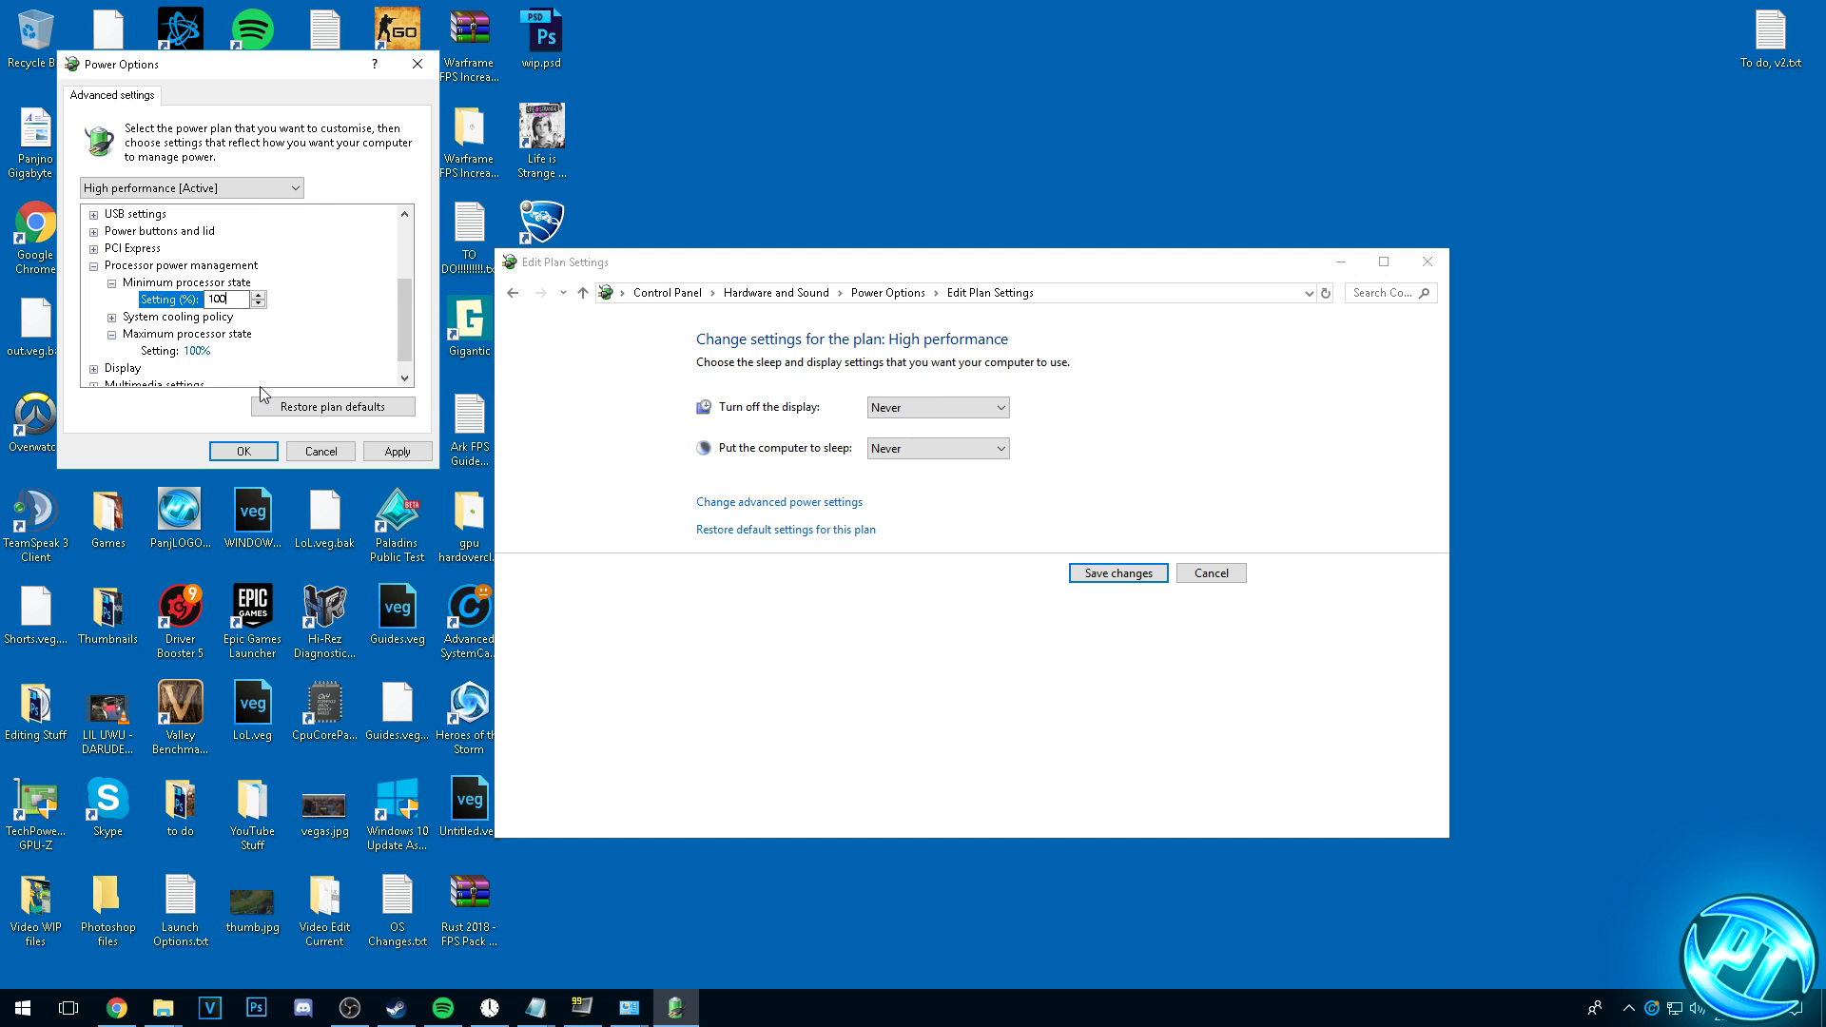
click(243, 451)
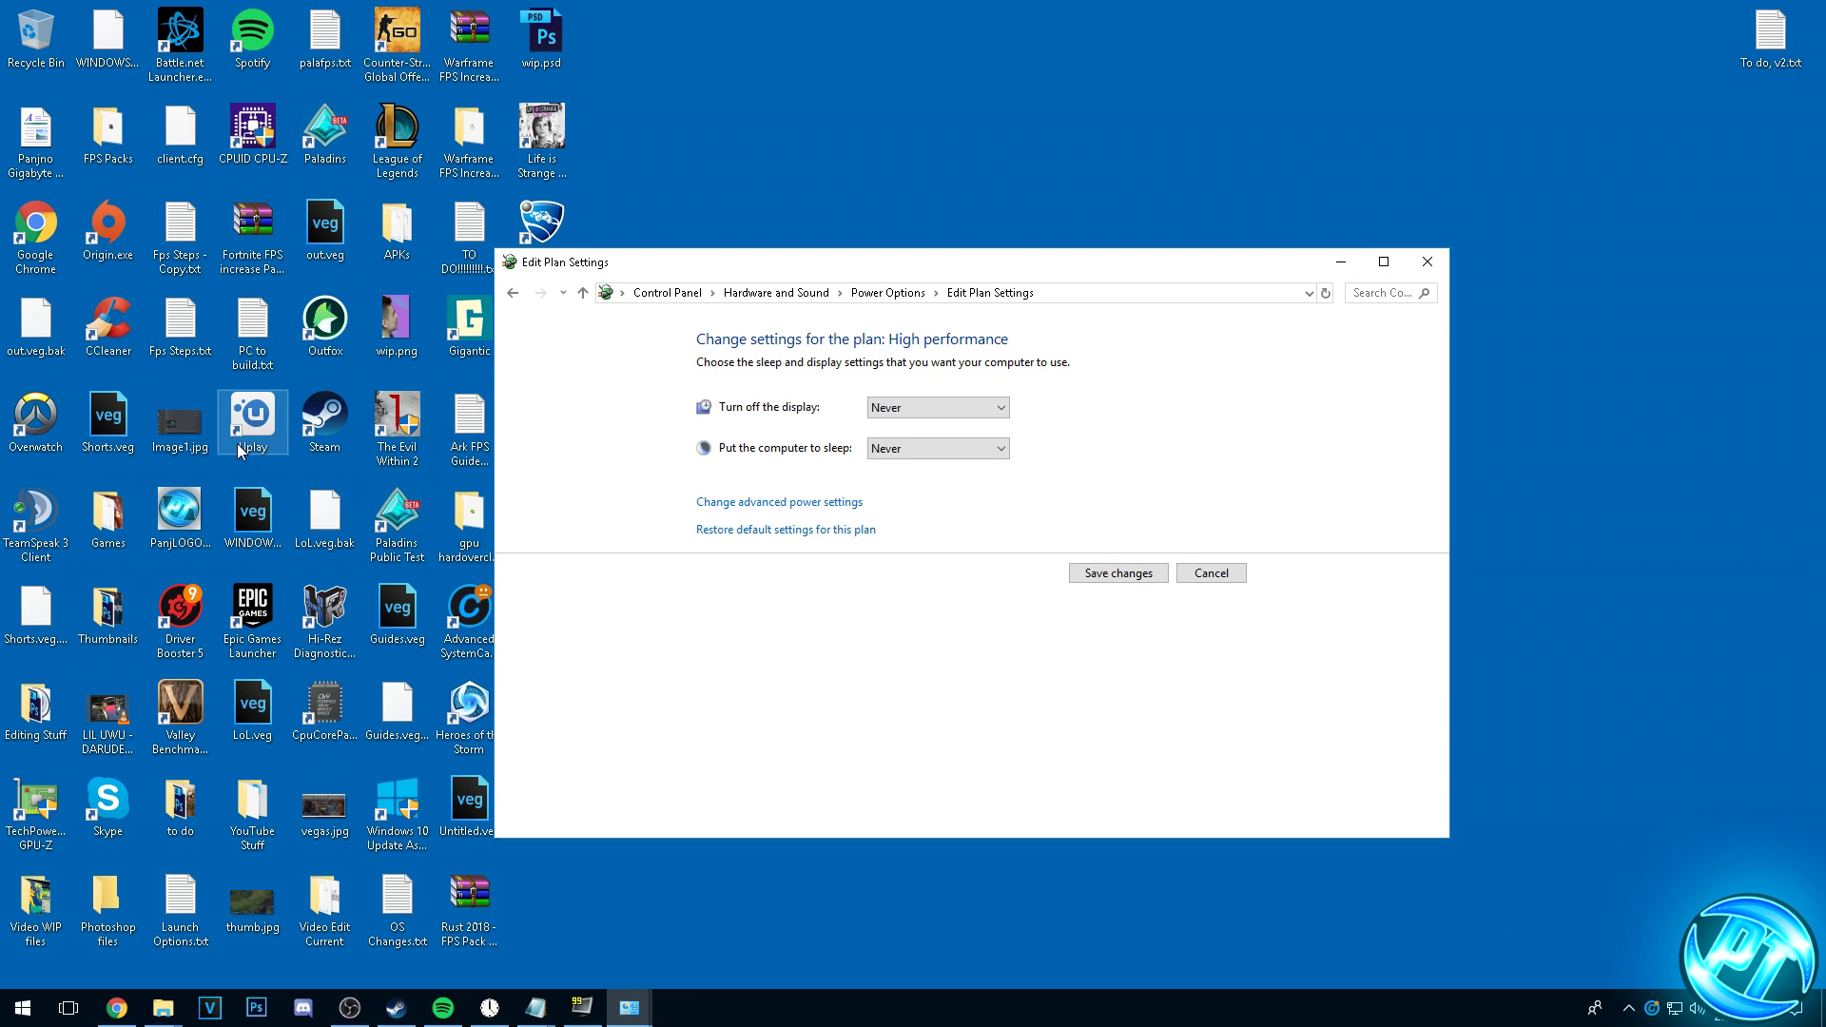
click(1103, 574)
click(1419, 269)
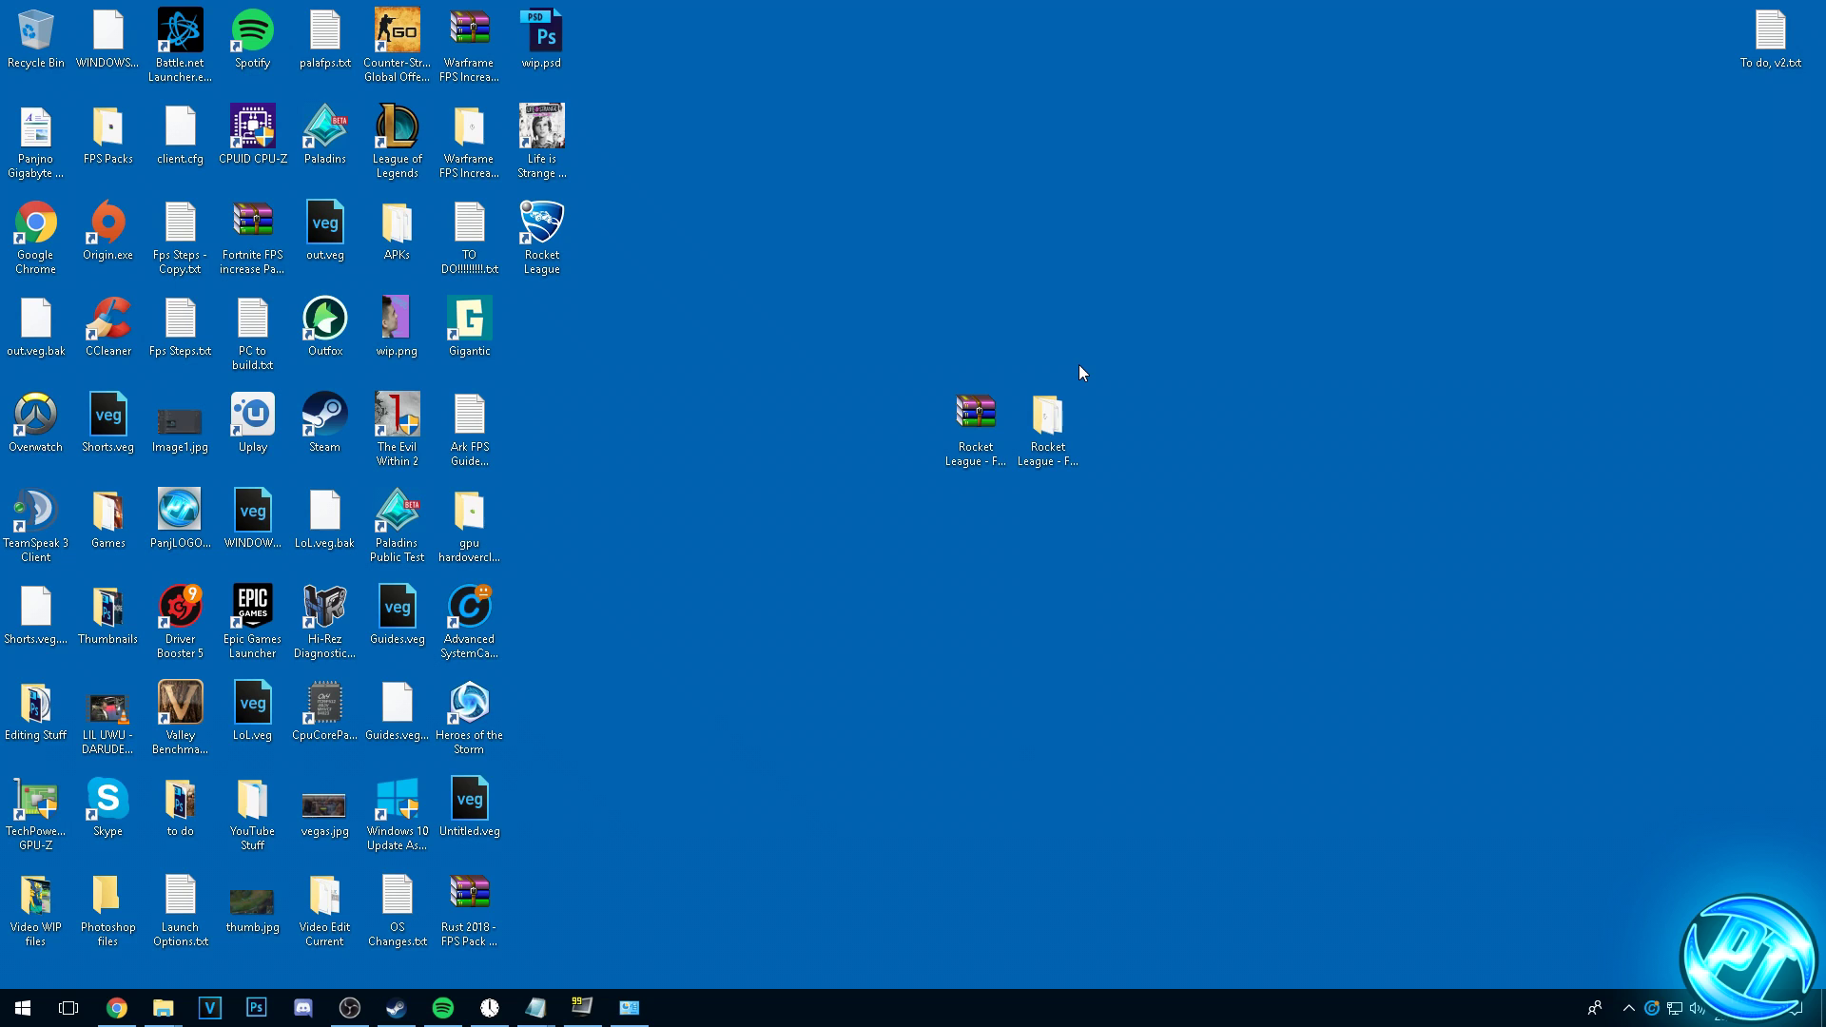
Run UnparkCPU.exe from the Rocket League FPS pack's Unpark CPU folder and check the CPU cores' parking status.
double_click(1067, 407)
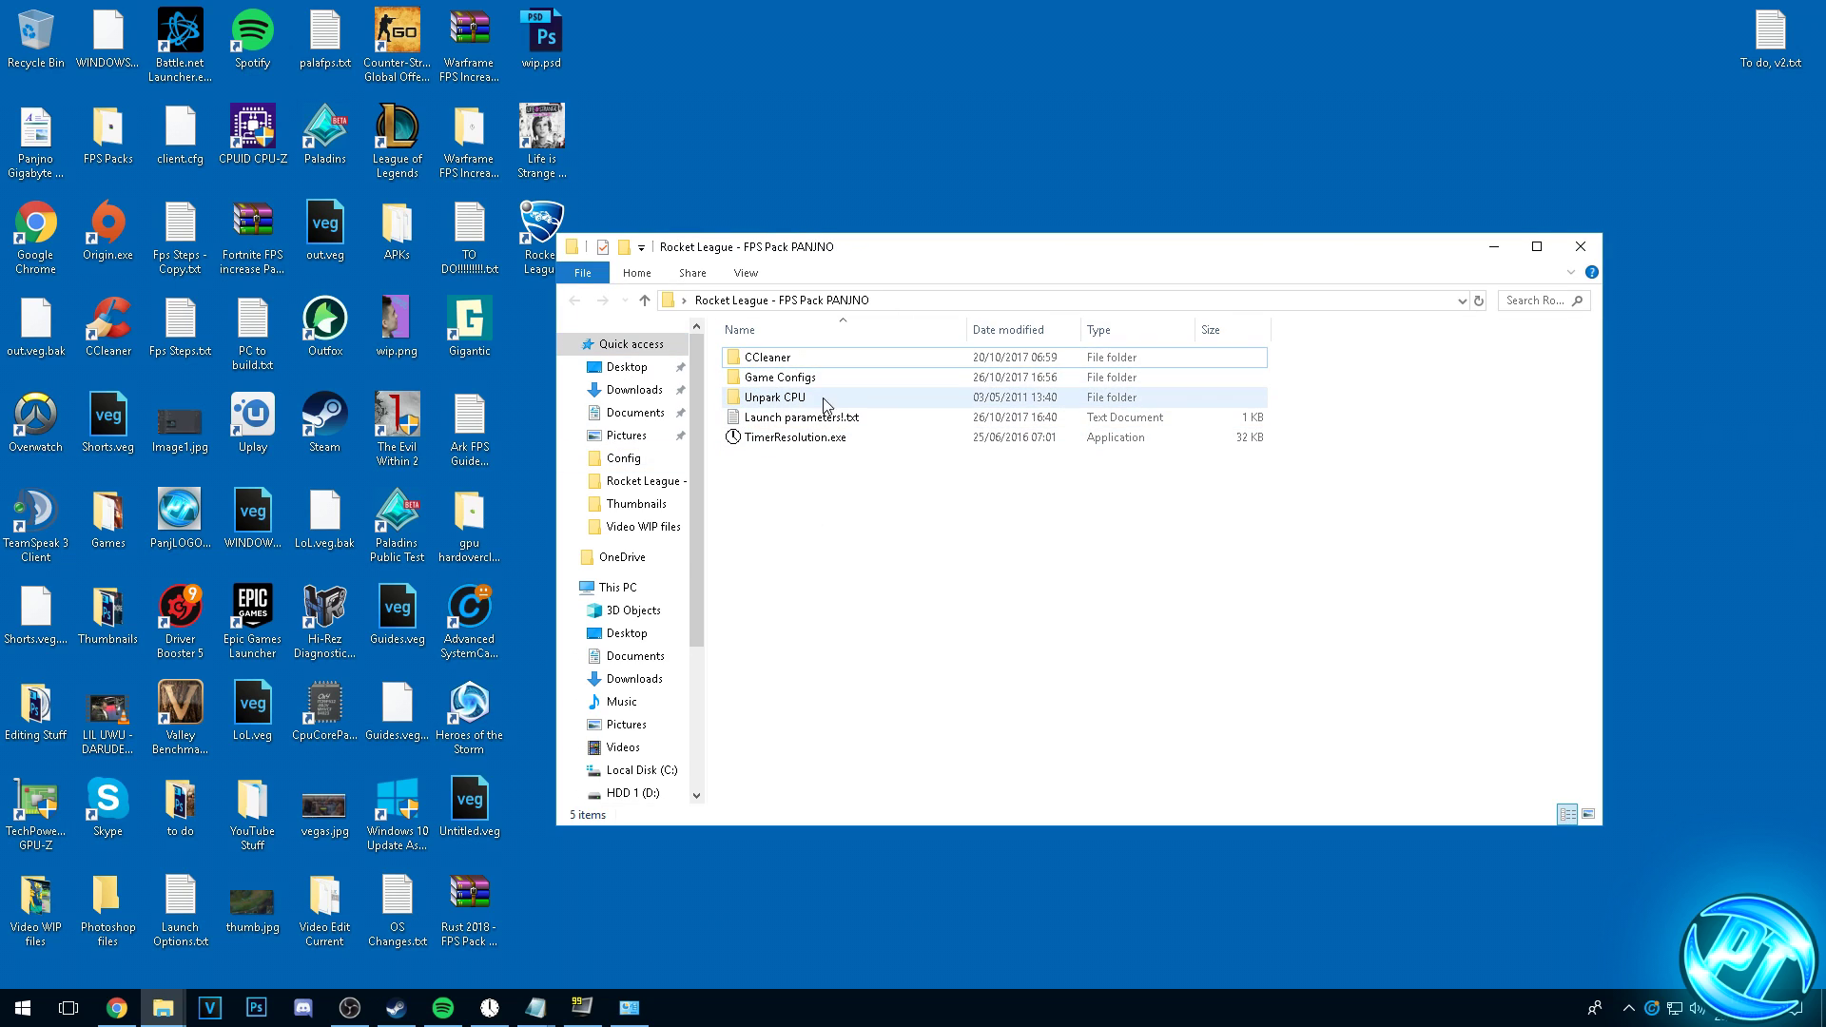
double_click(813, 399)
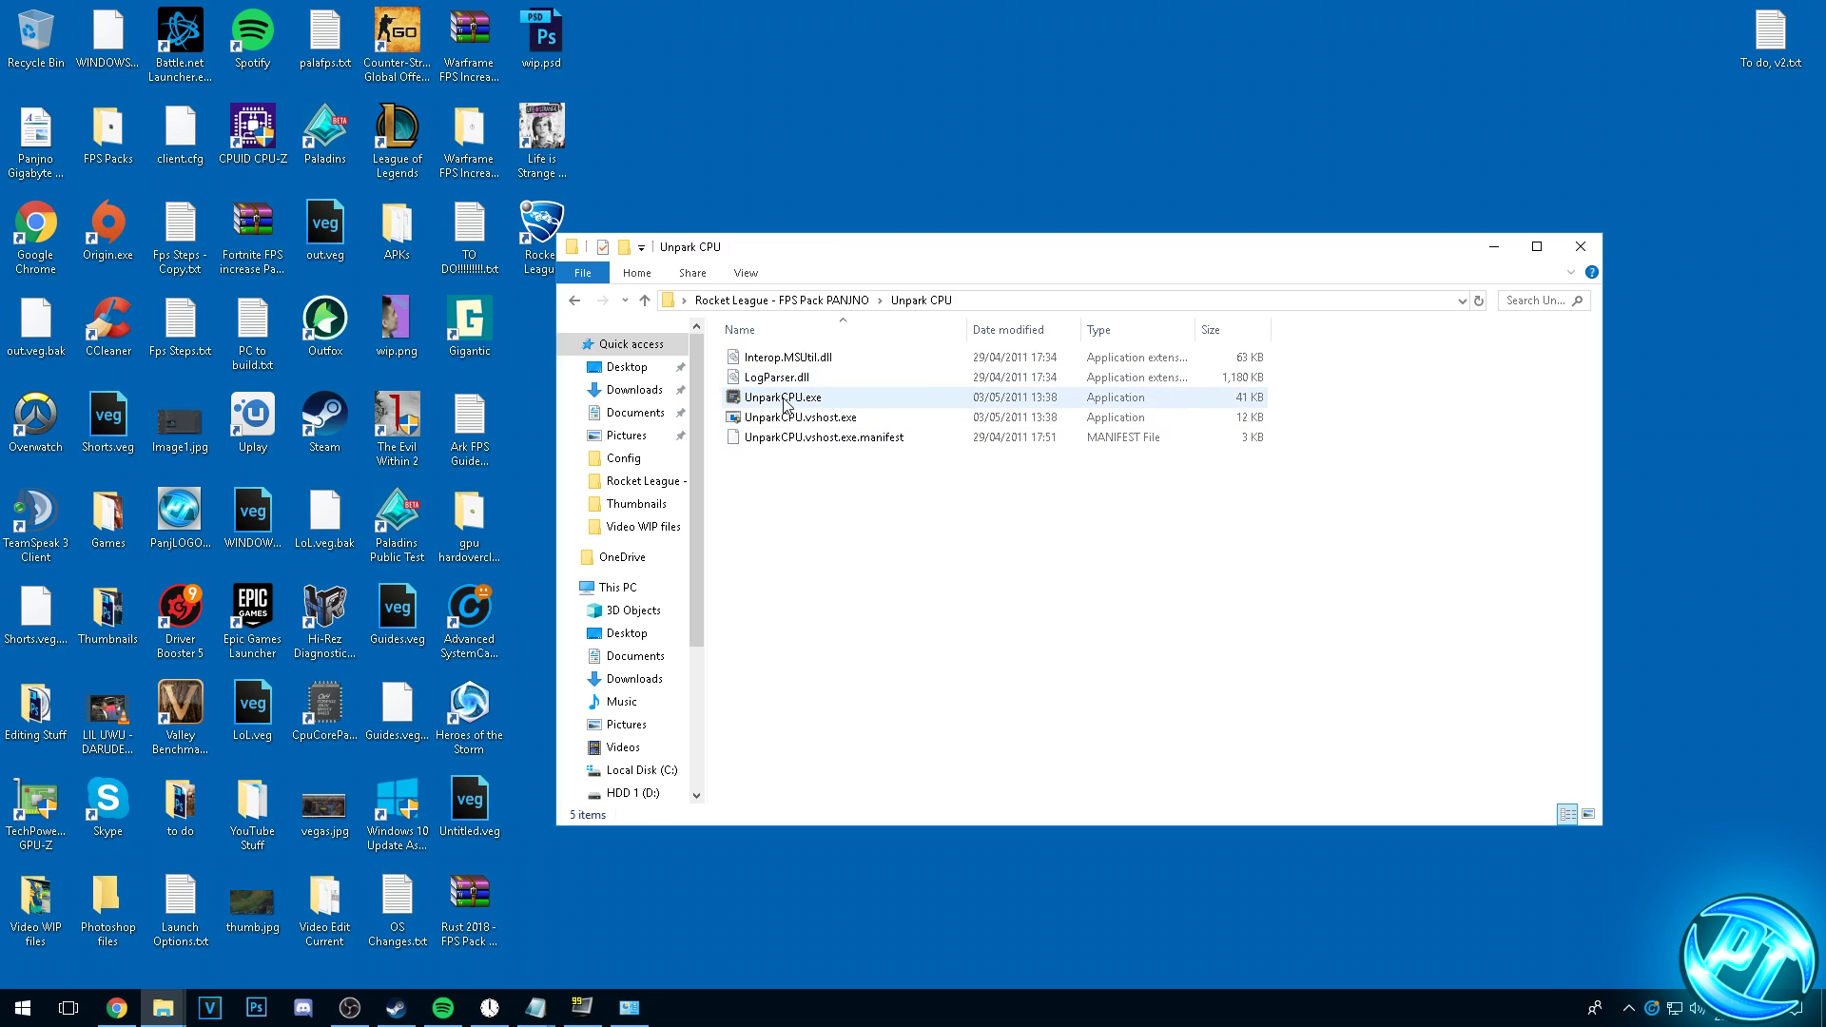
double_click(820, 403)
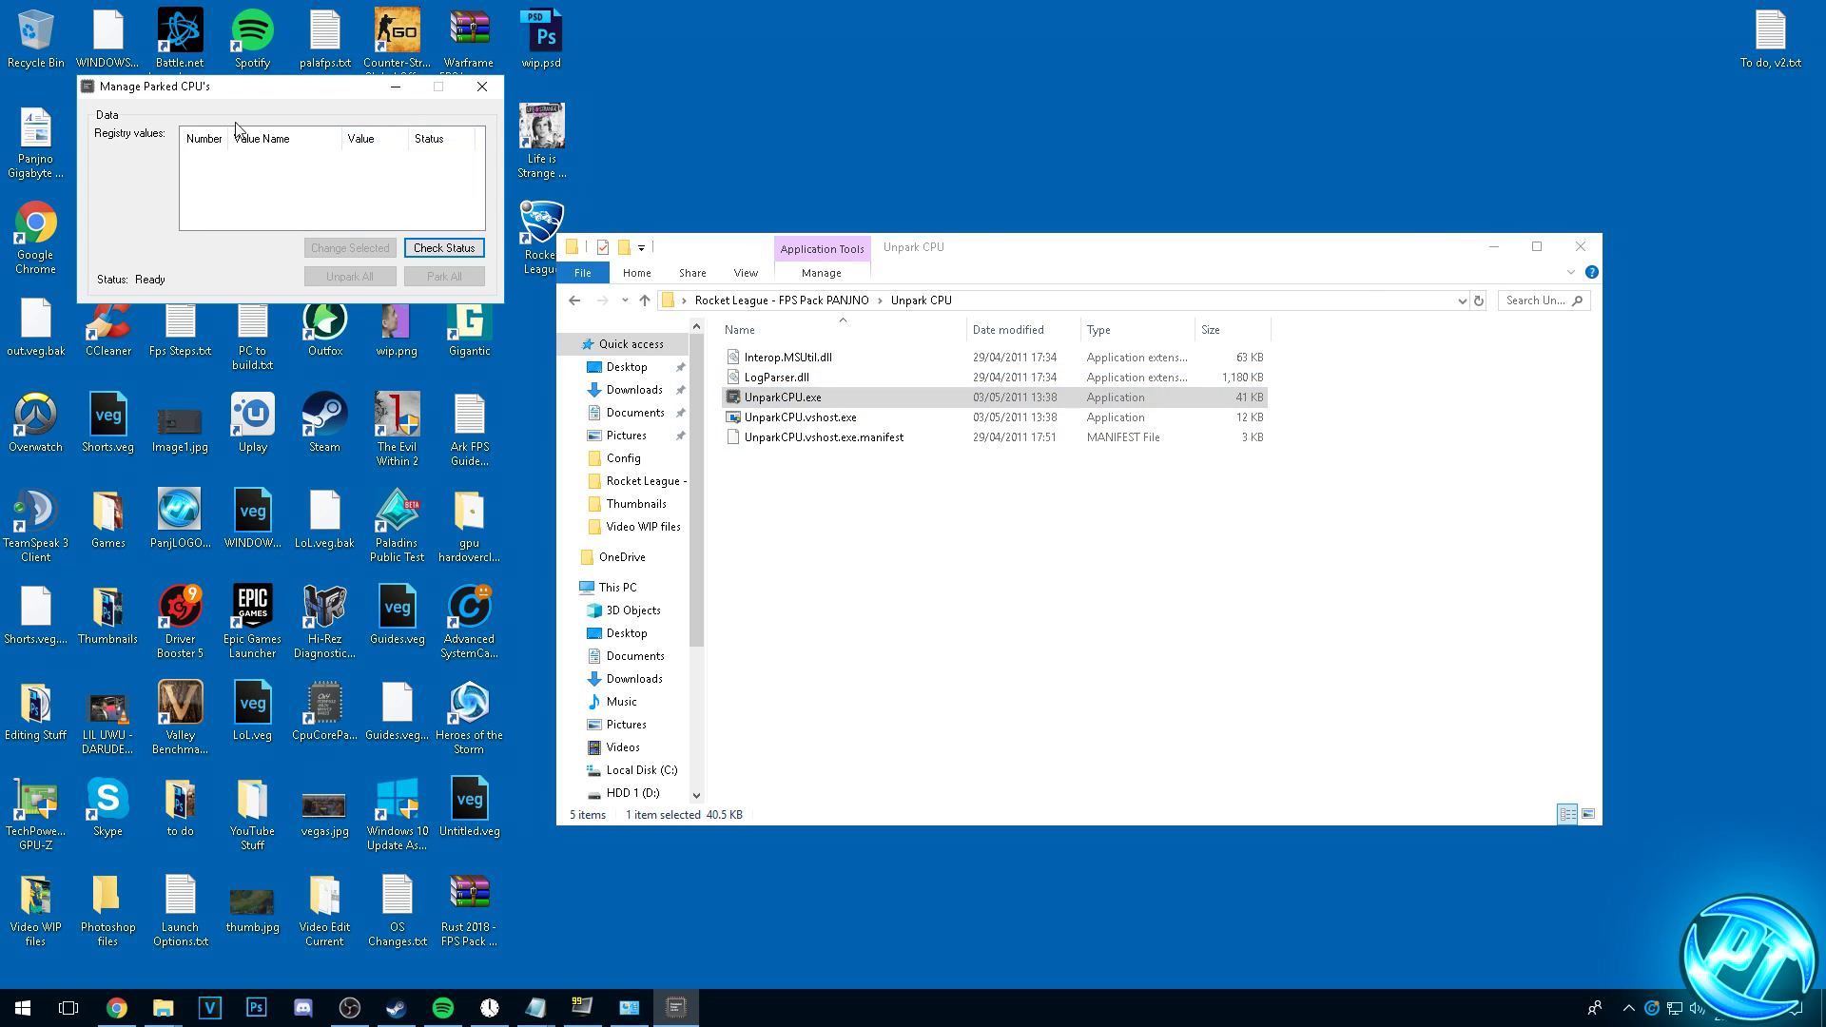
click(453, 253)
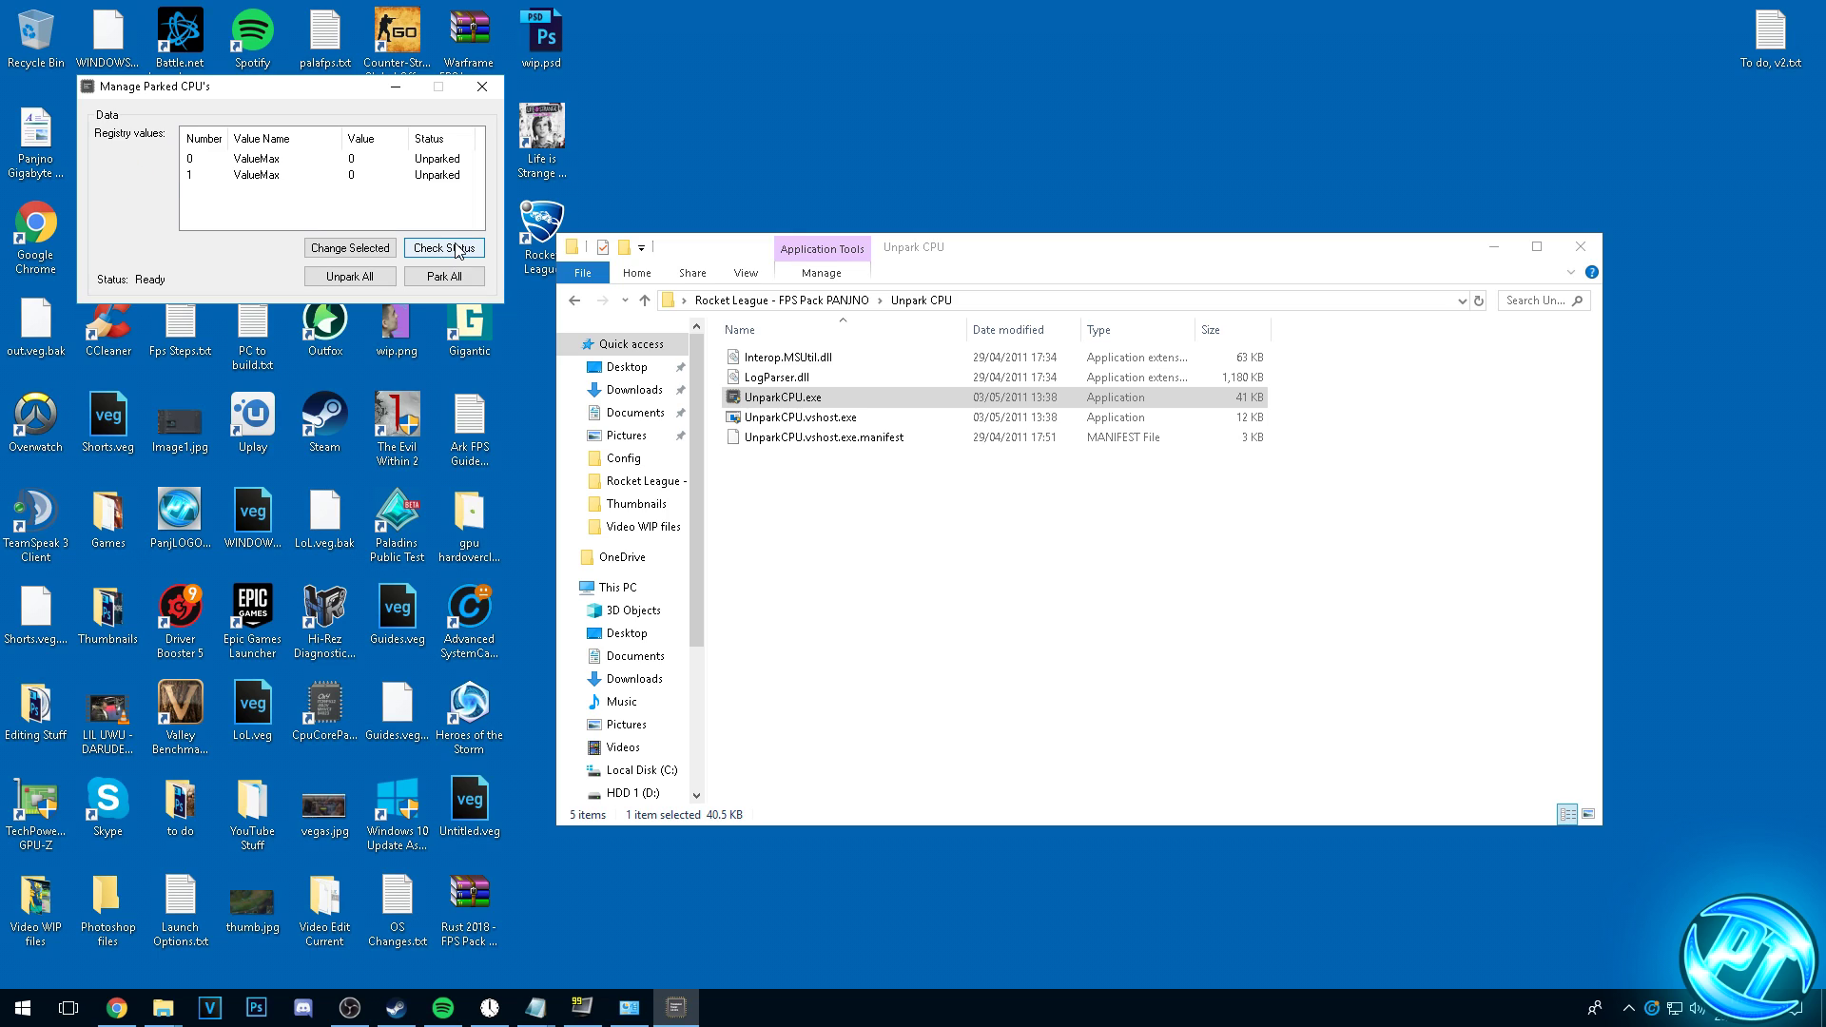
Unpark all listed CPU cores, and close Manage Parked CPU's and the Unpark CPU folder.
click(285, 162)
click(267, 183)
click(242, 168)
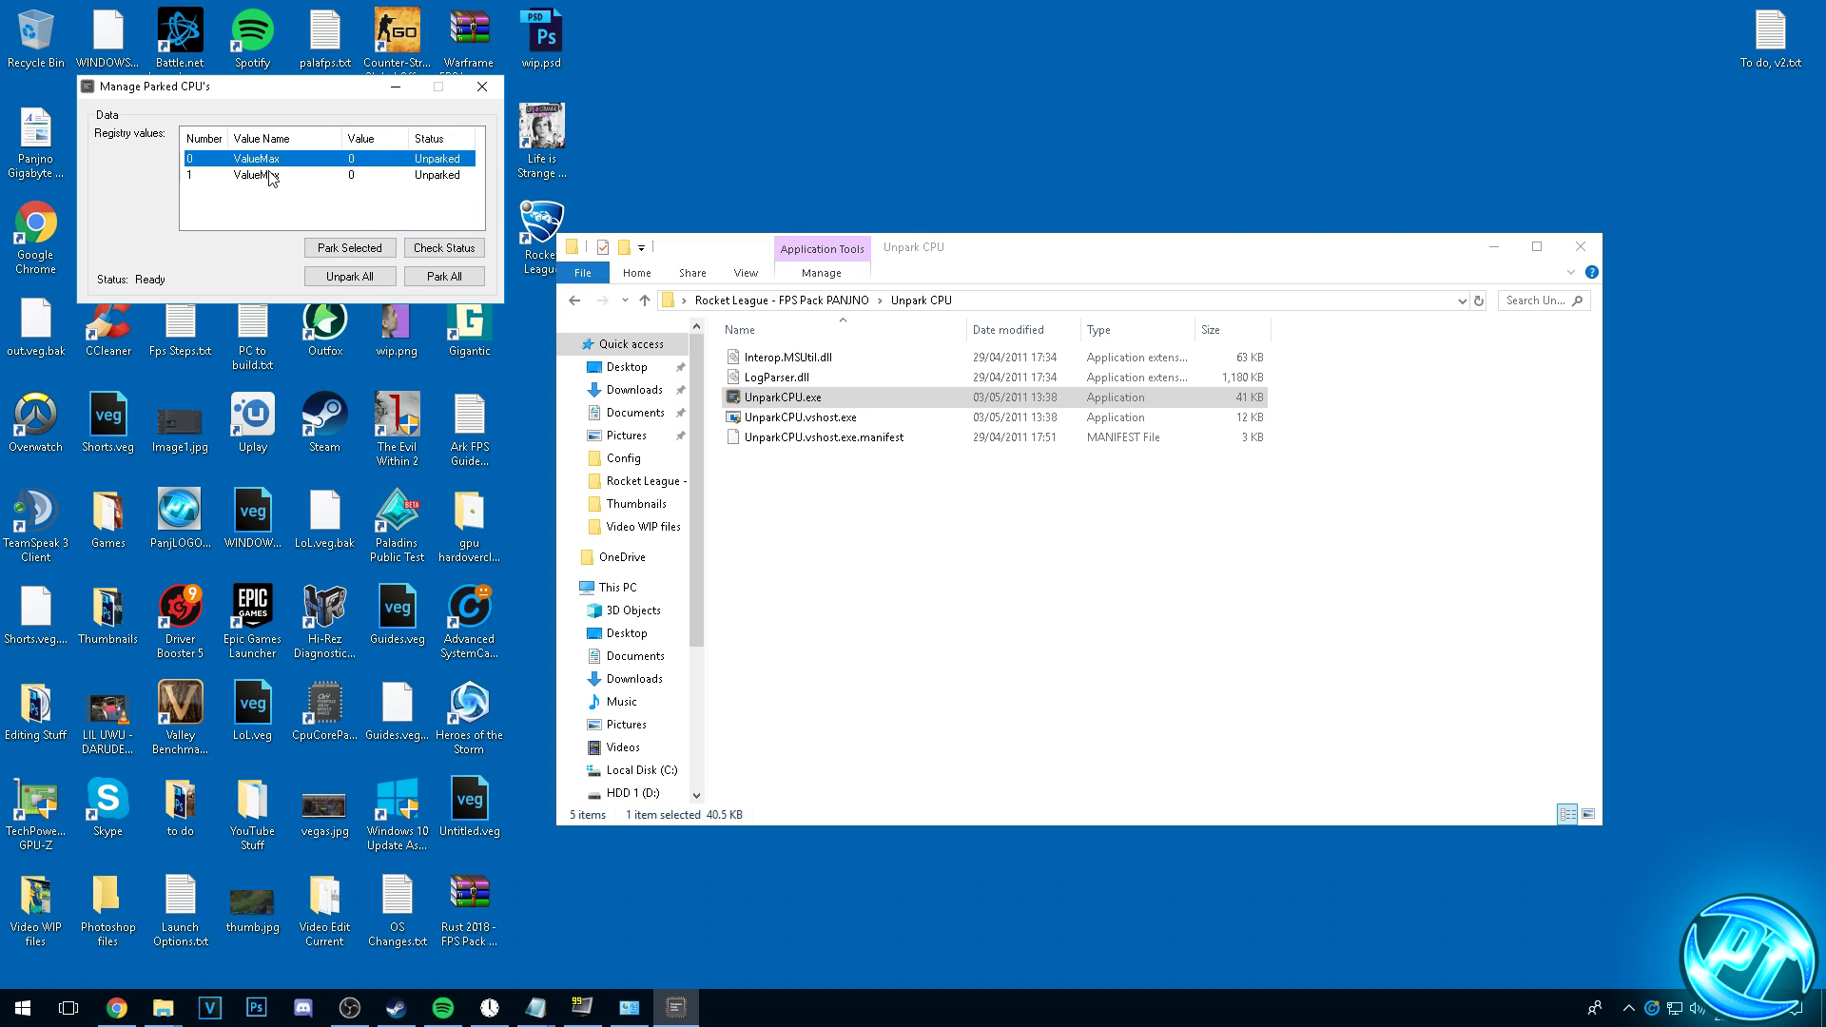
click(428, 175)
click(429, 164)
click(430, 177)
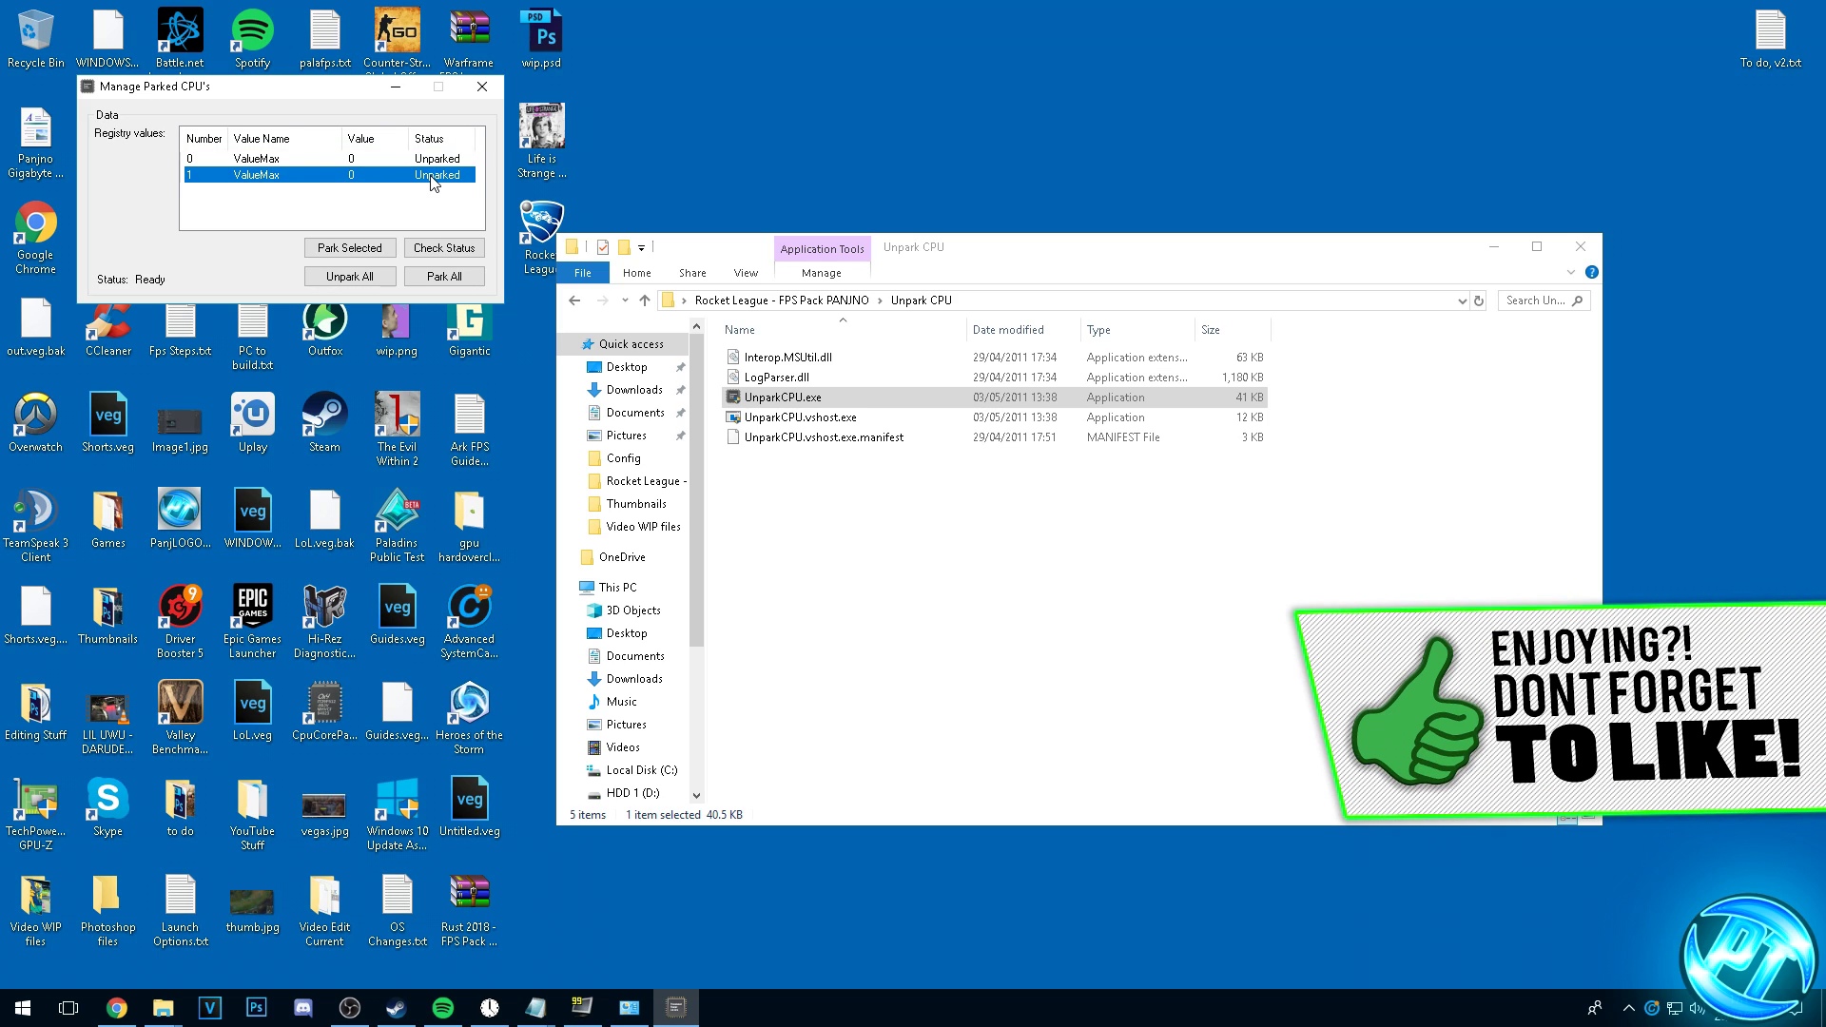
click(428, 160)
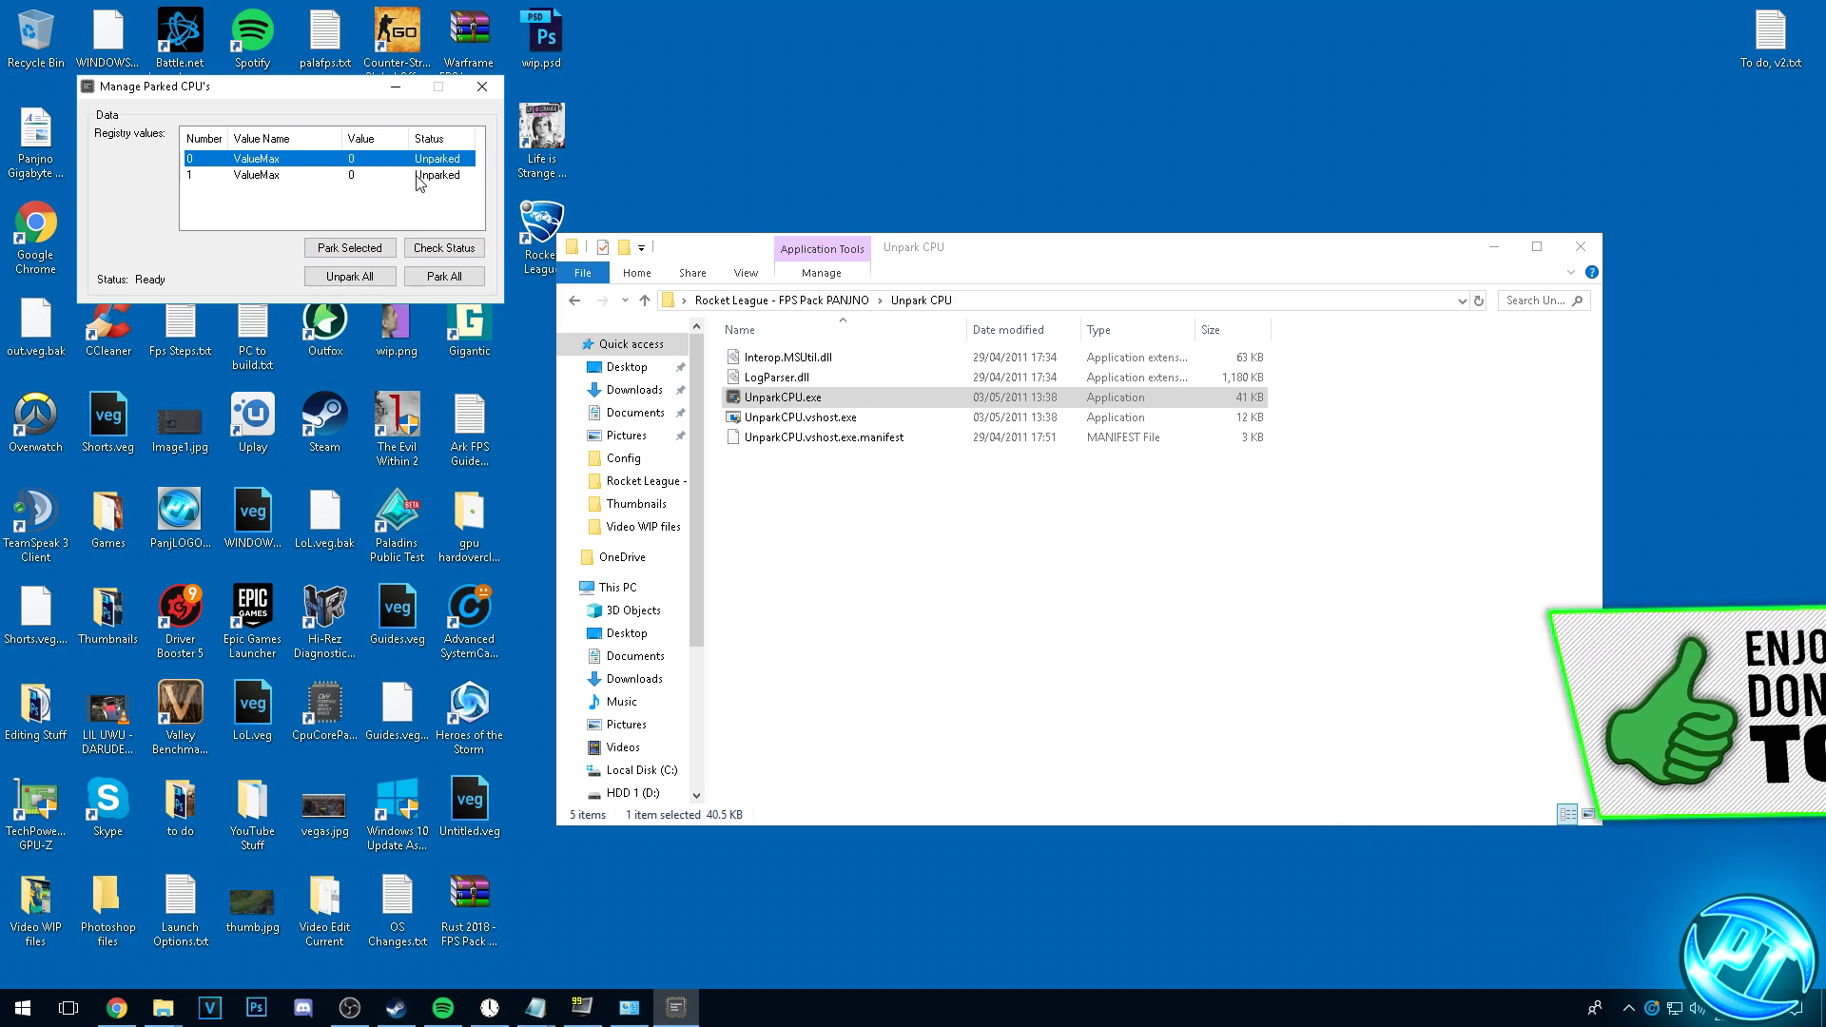
click(346, 276)
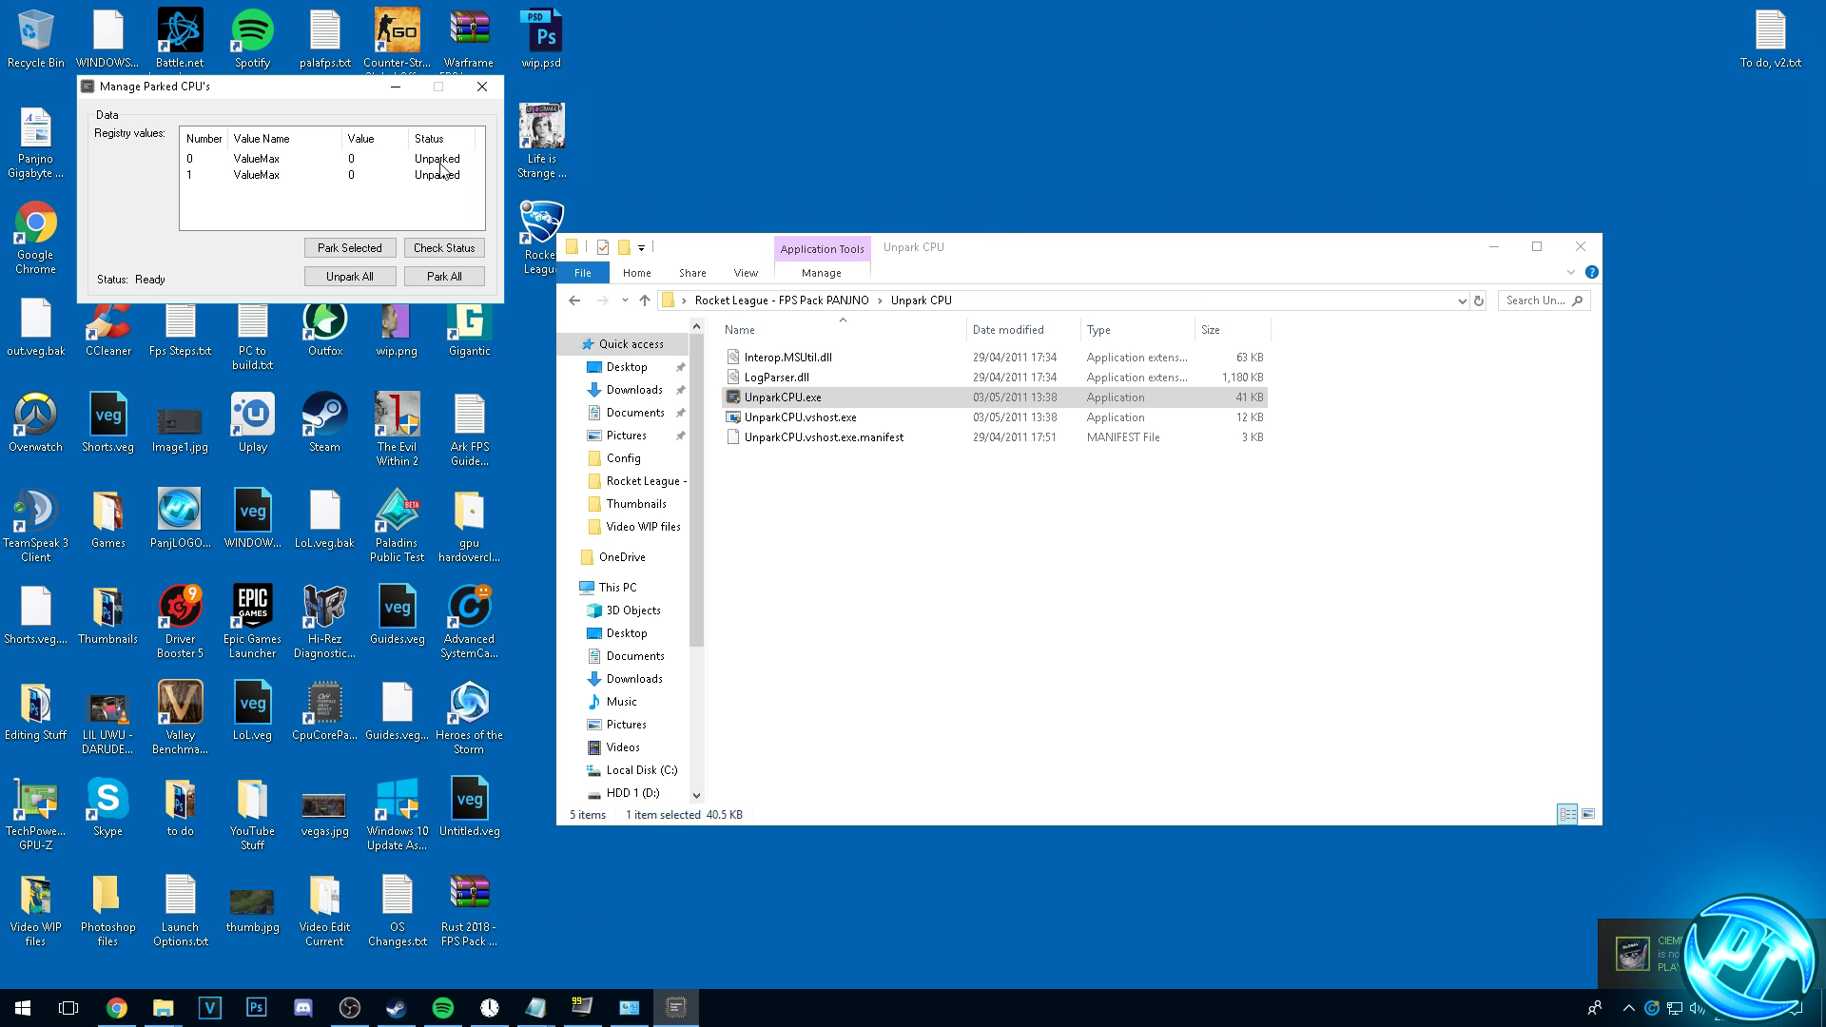
click(482, 87)
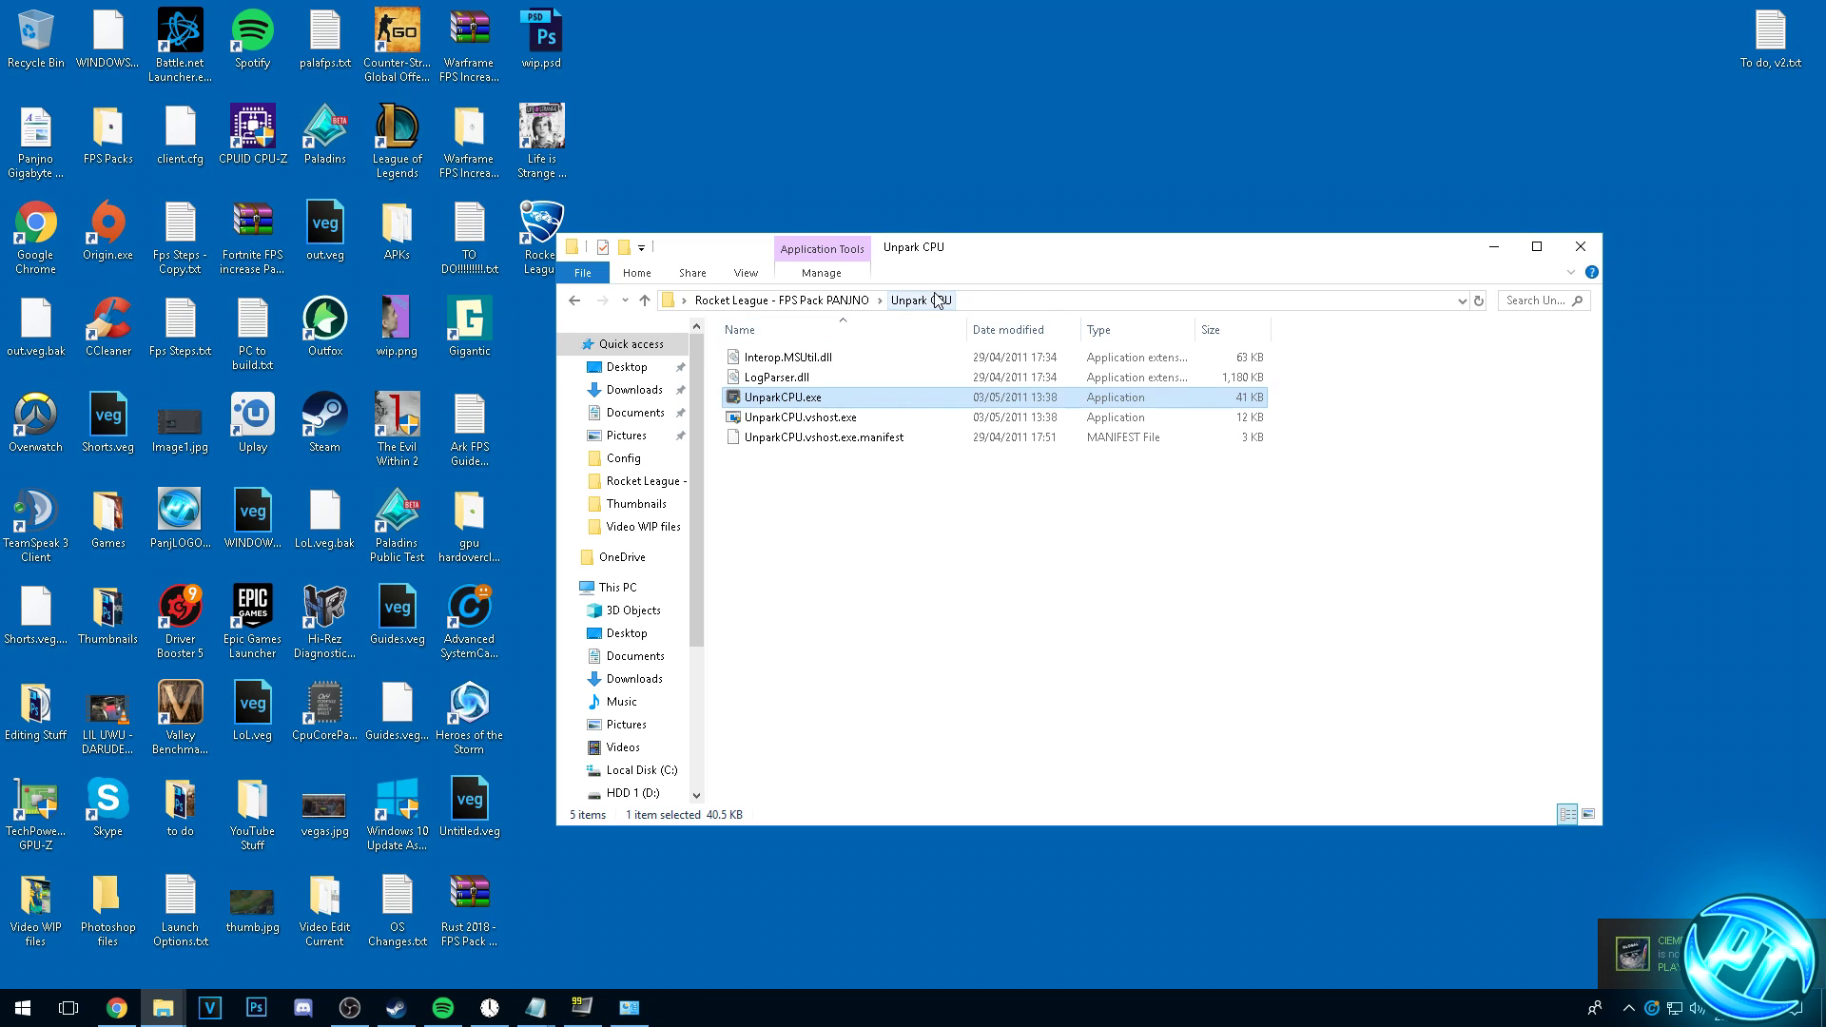
key(alt+F4)
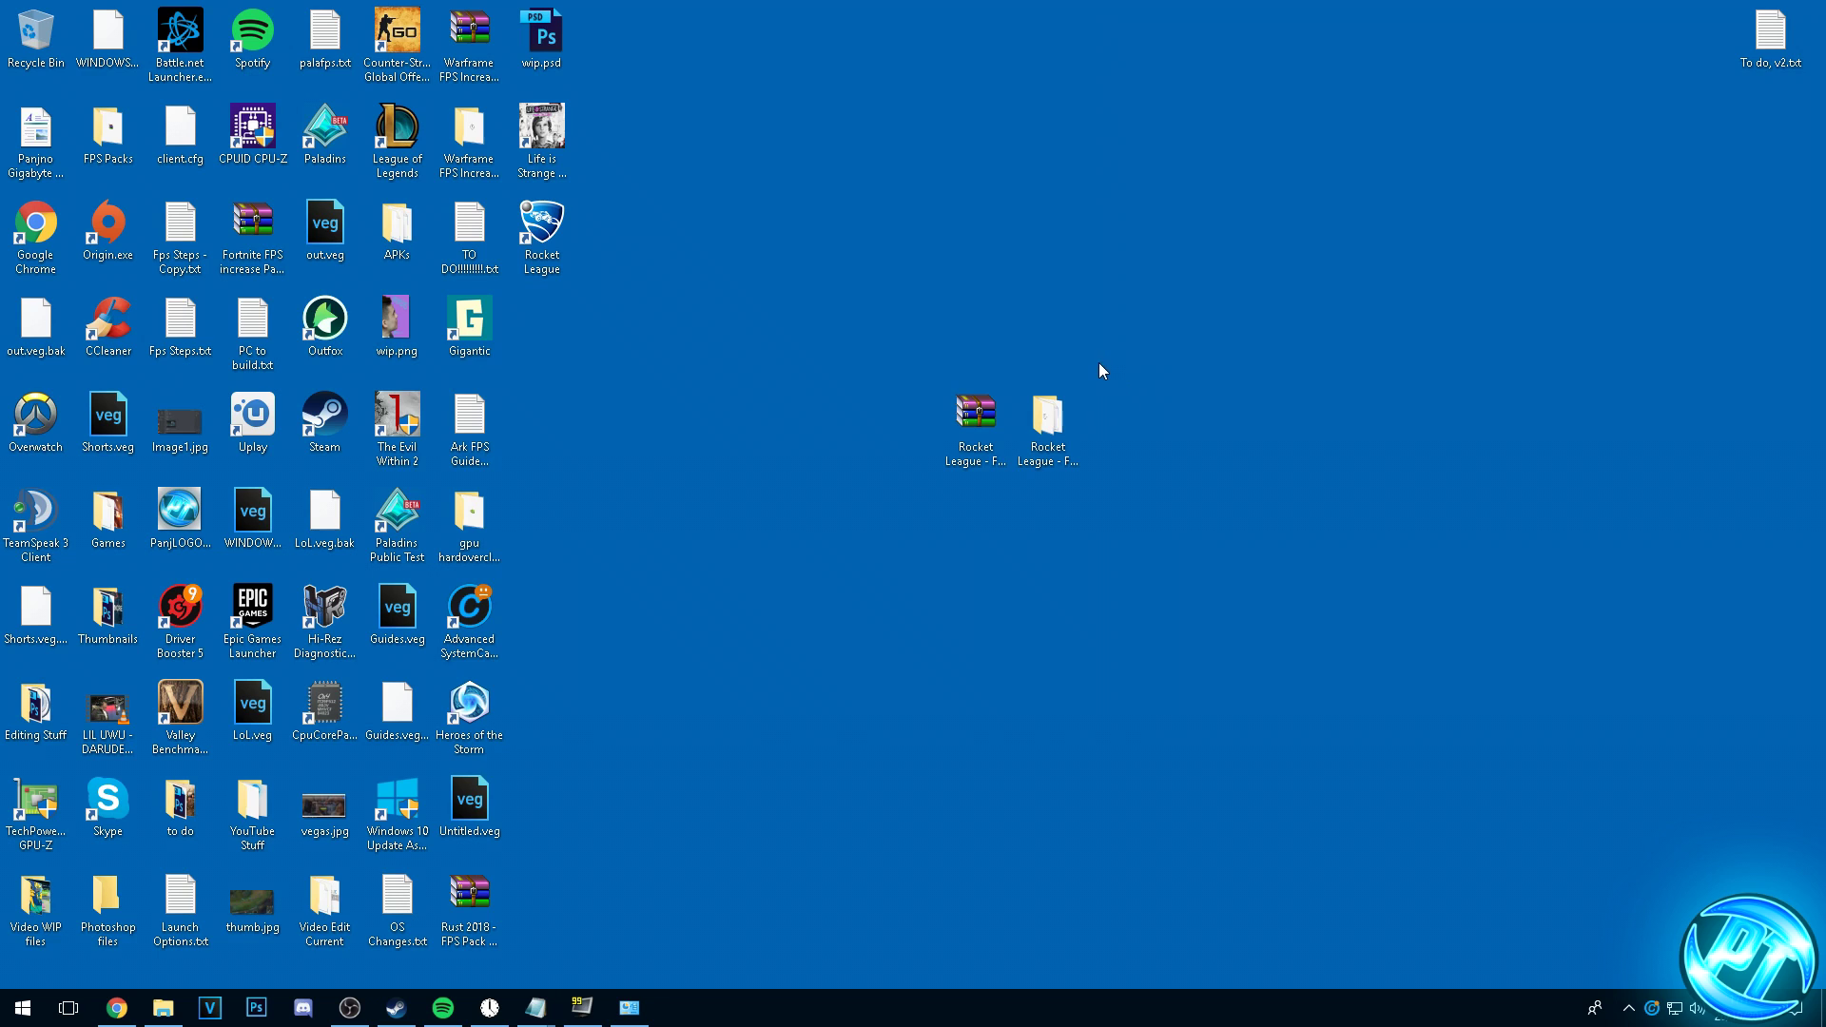
Install CCleaner v5.35 from the FPS pack's CCleaner folder and launch it.
double_click(1072, 417)
double_click(795, 358)
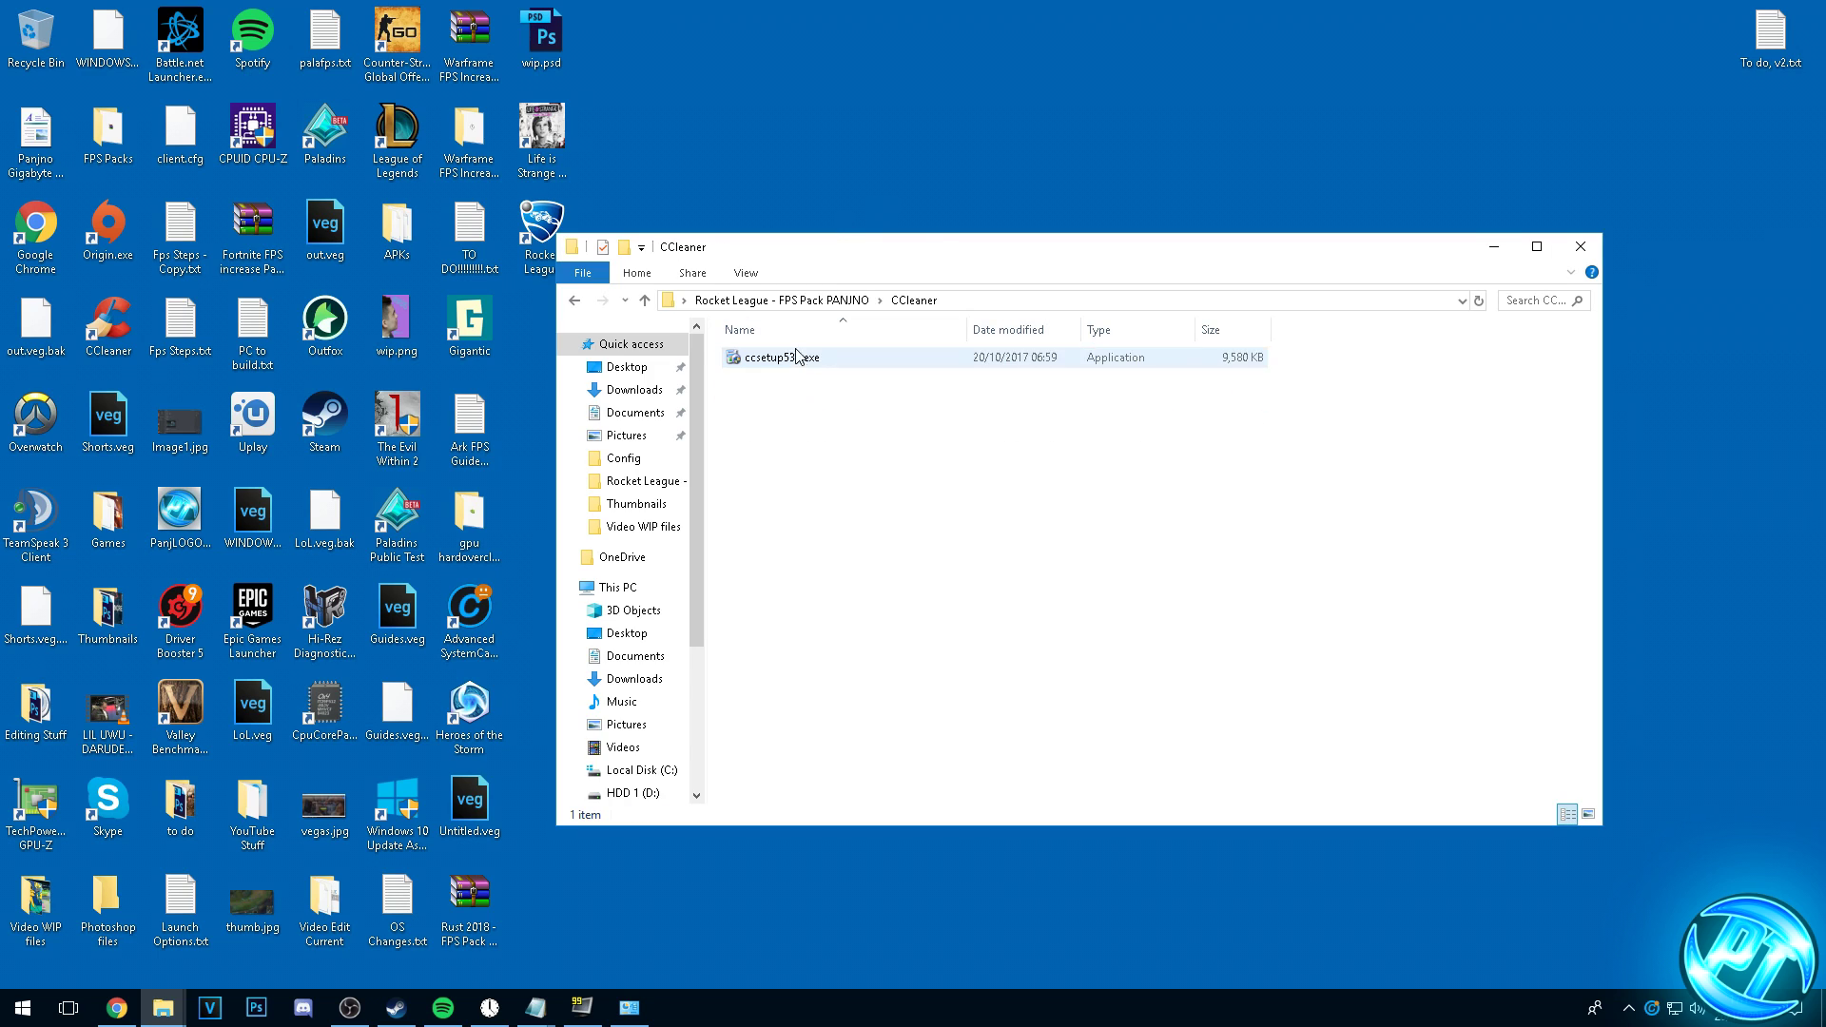
double_click(797, 357)
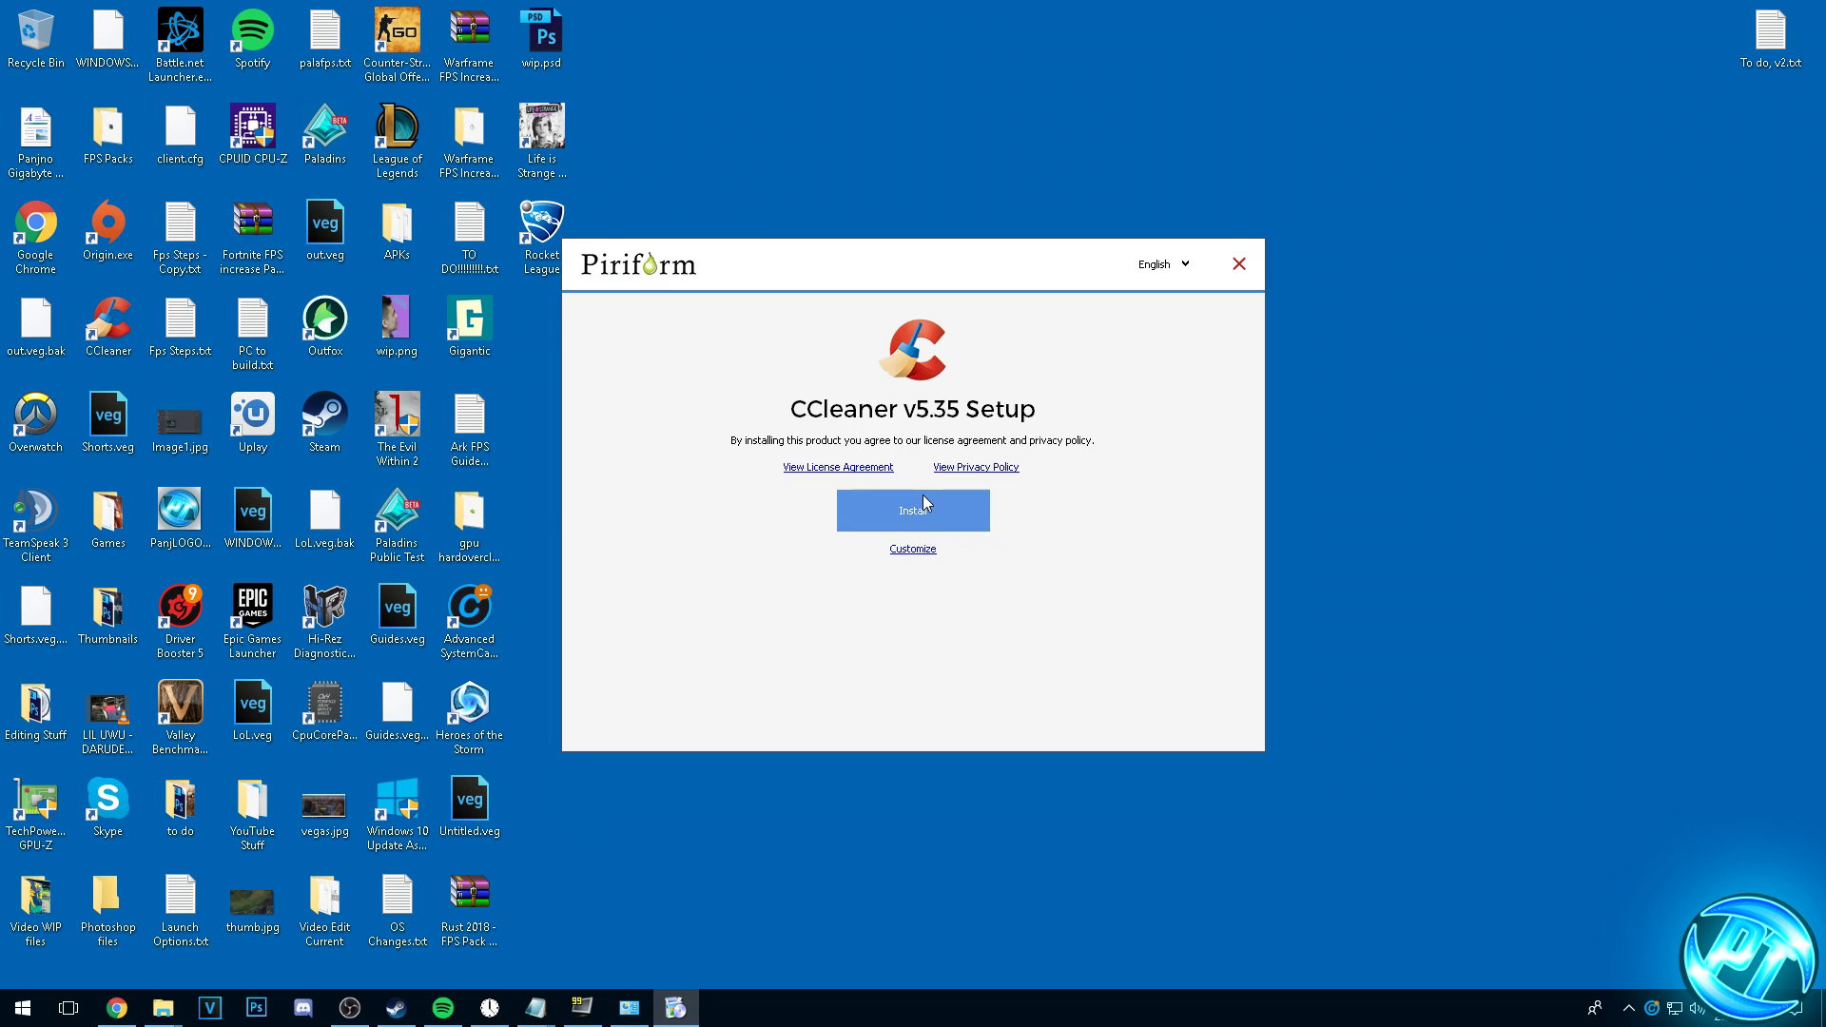
click(924, 504)
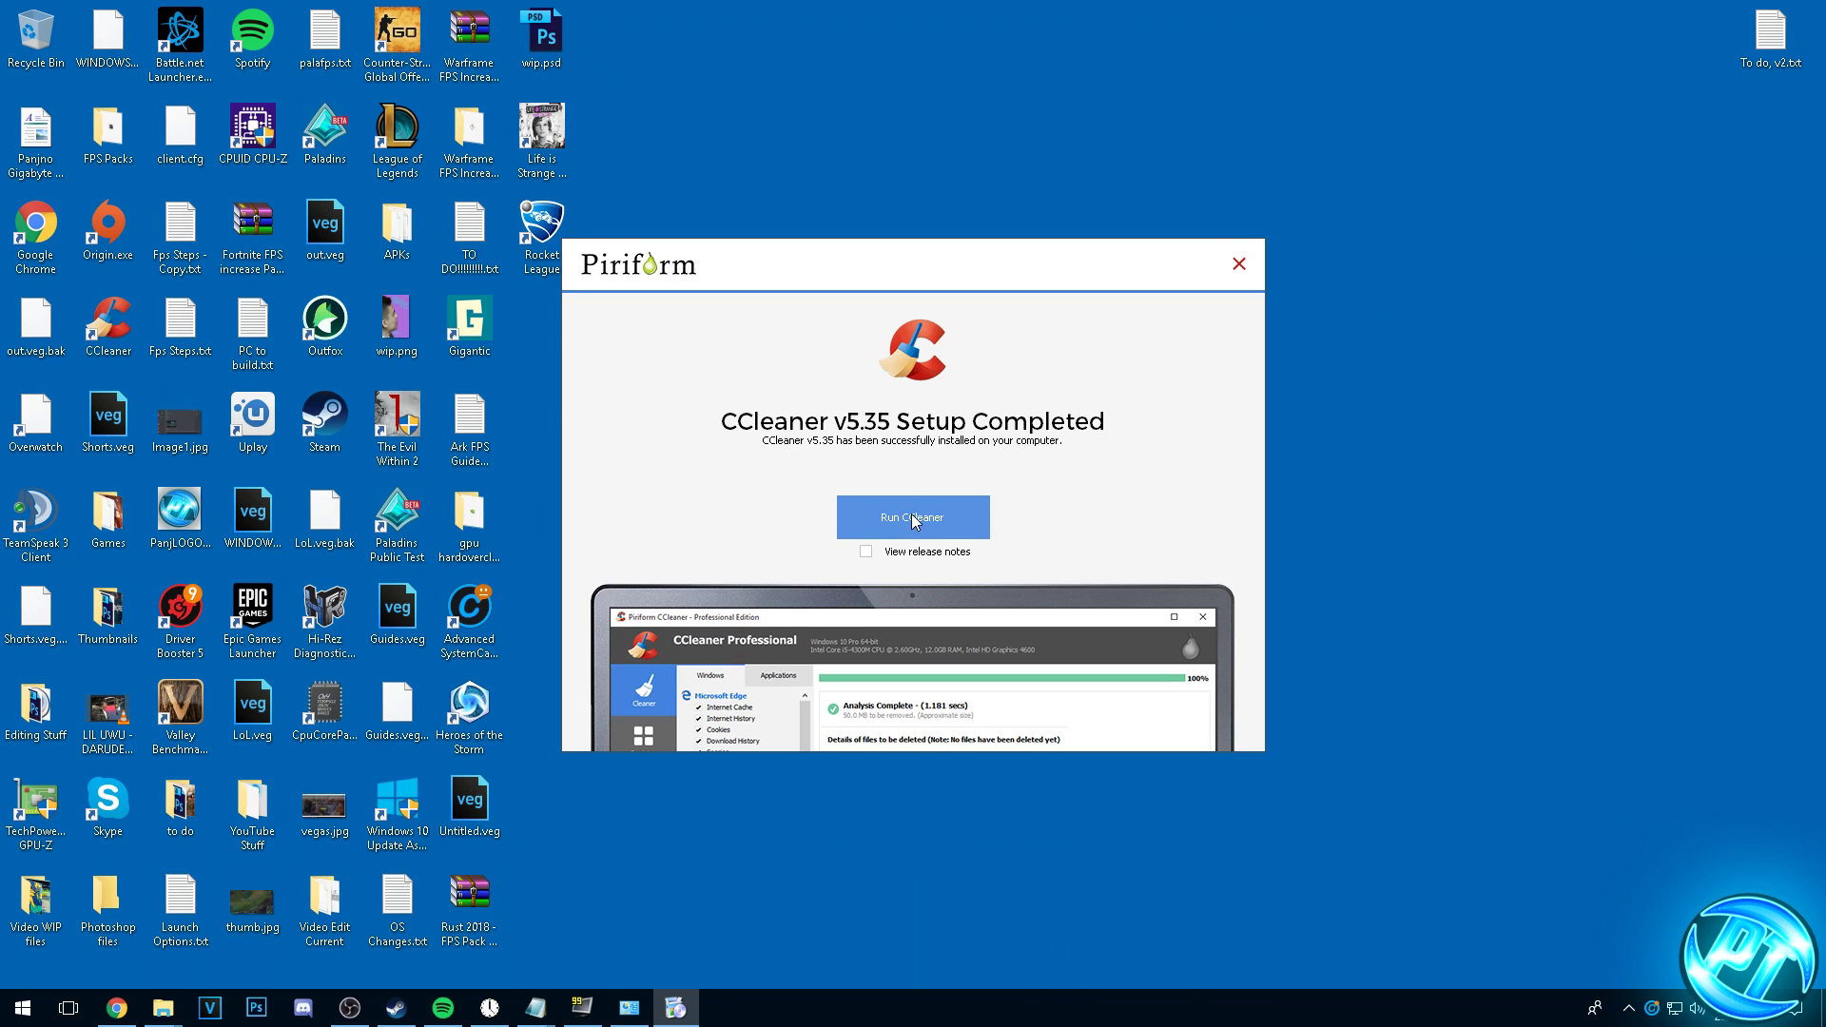
click(913, 518)
click(1068, 574)
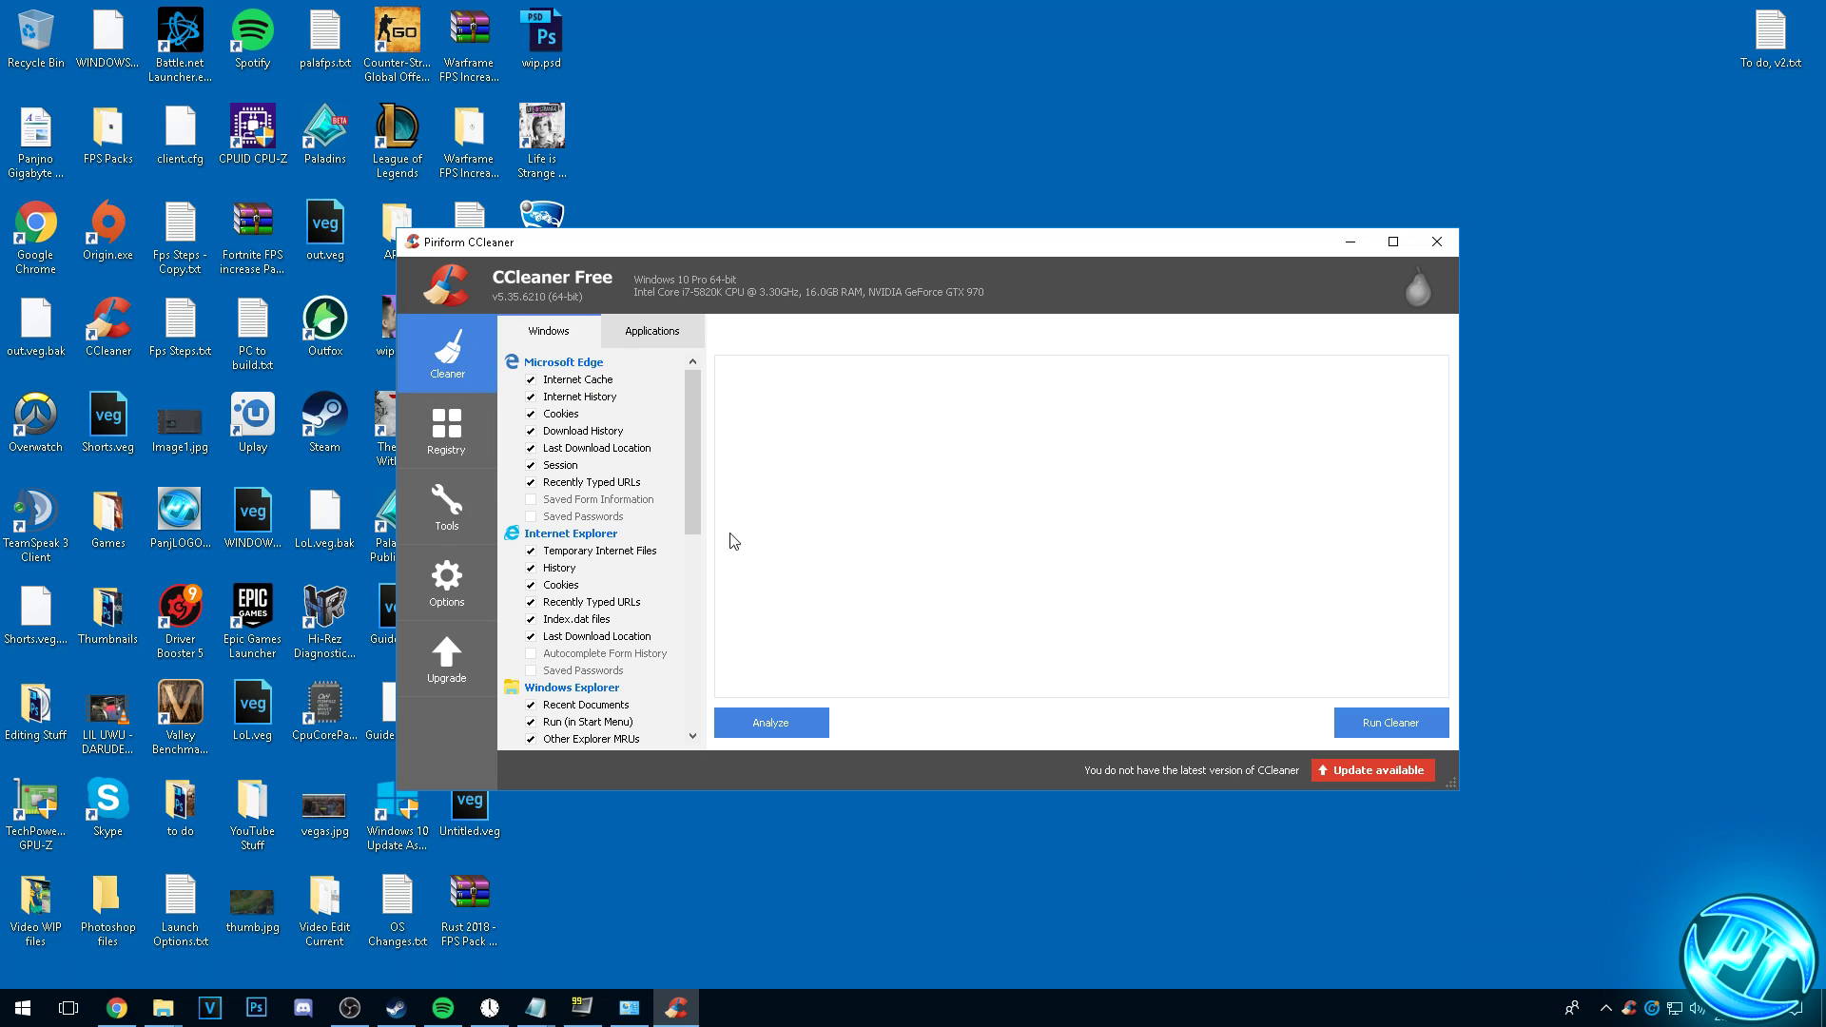
Analyse the system with CCleaner's current selection and review the files listed for deletion.
click(772, 722)
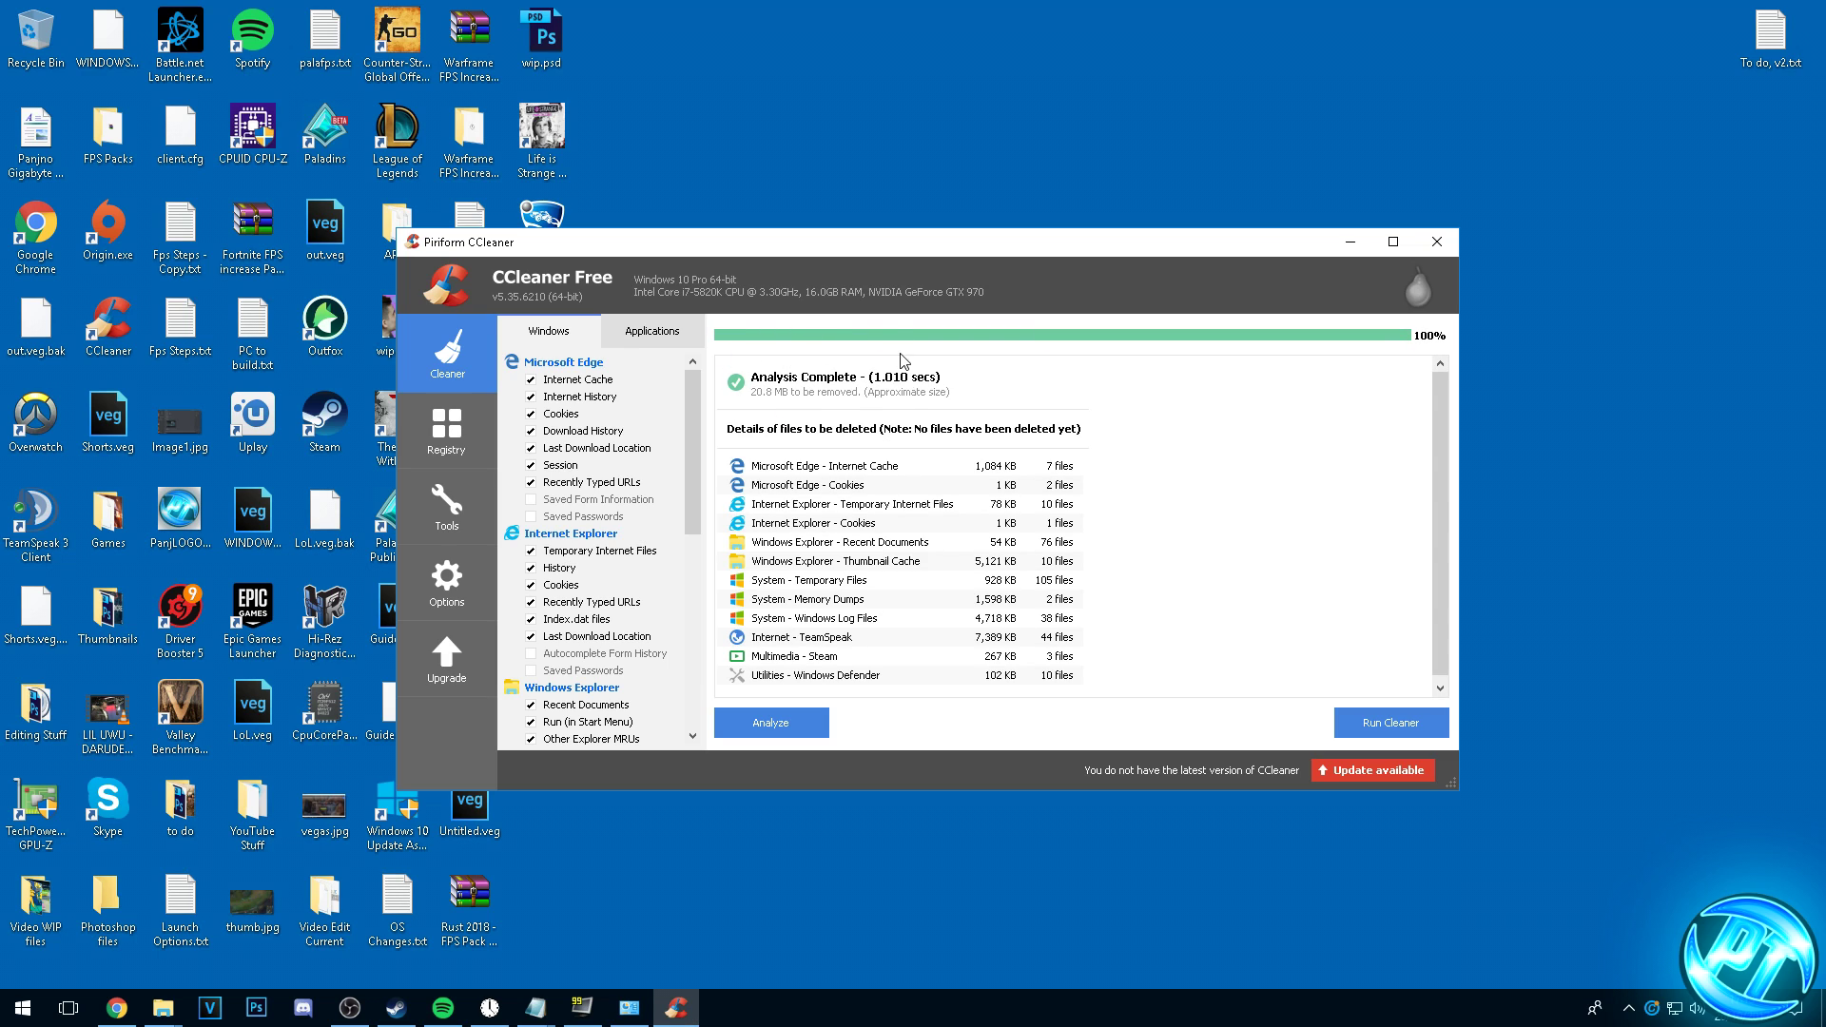
scroll(899, 571, down, 1)
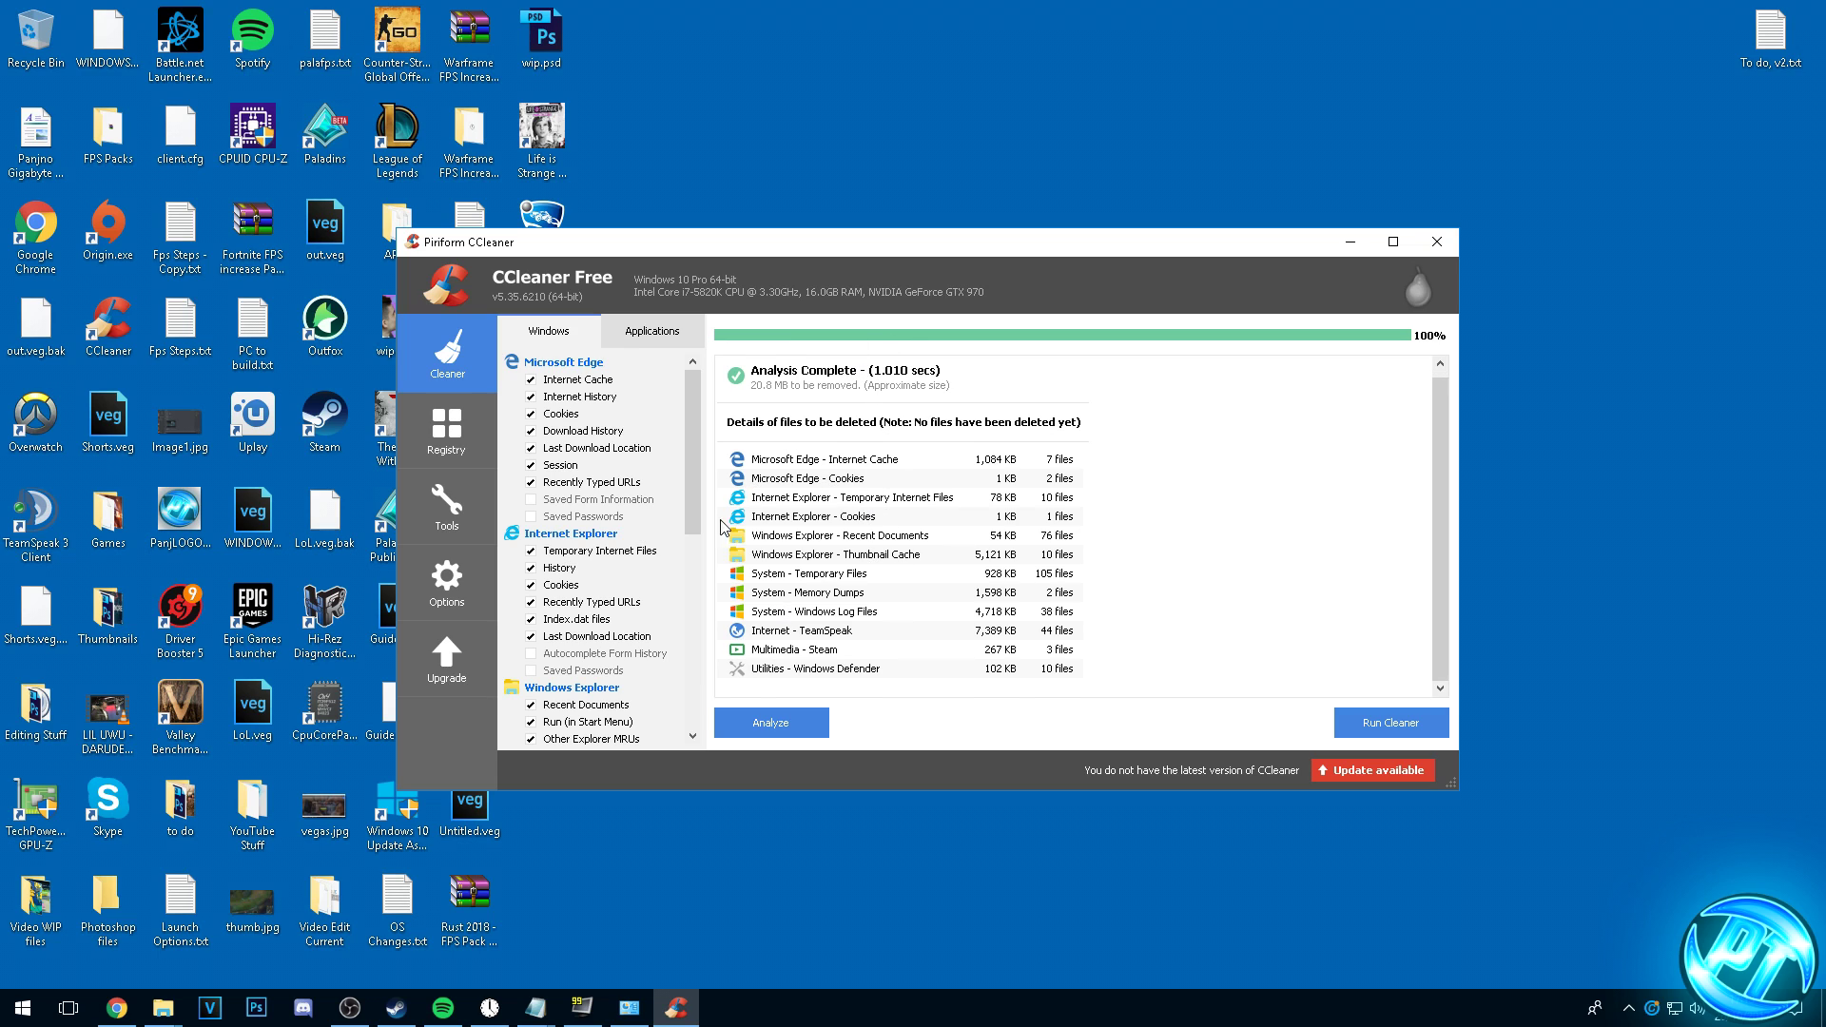
scroll(810, 496, up, 1)
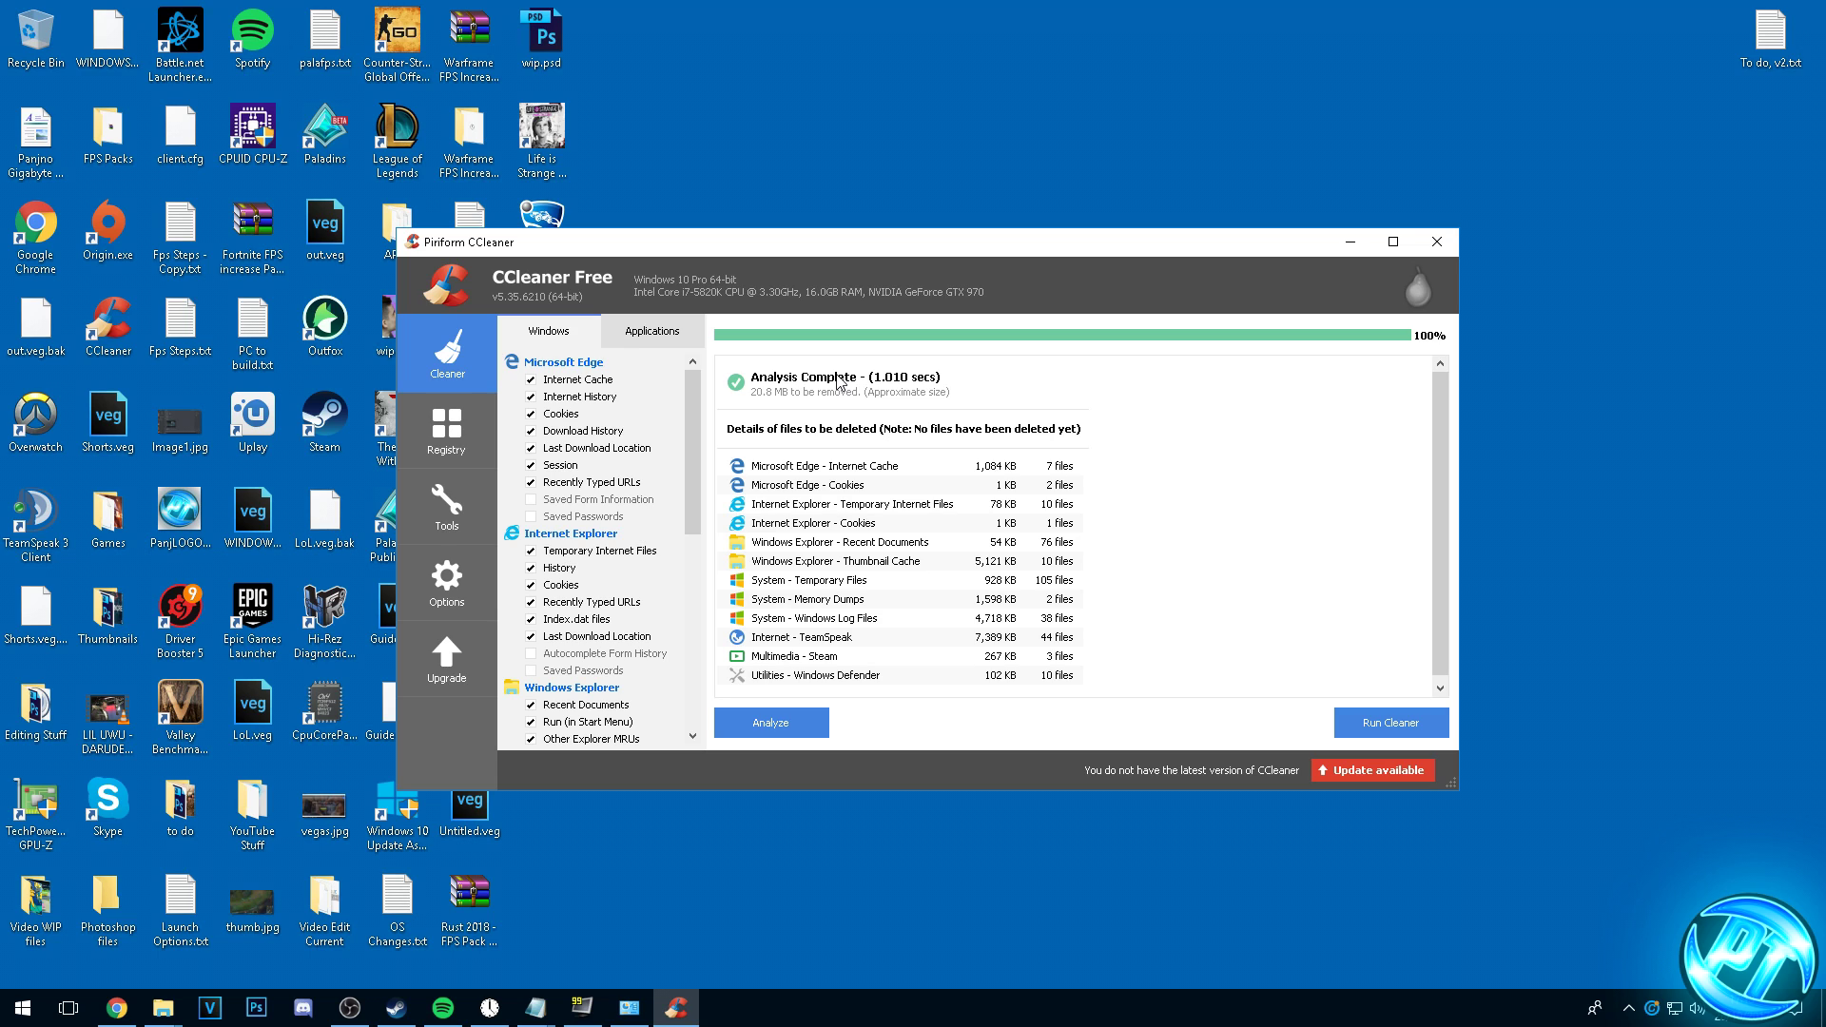
Run the cleaner, allowing it to close Windows Explorer, and open the registry cleaning section.
click(1384, 729)
click(1062, 487)
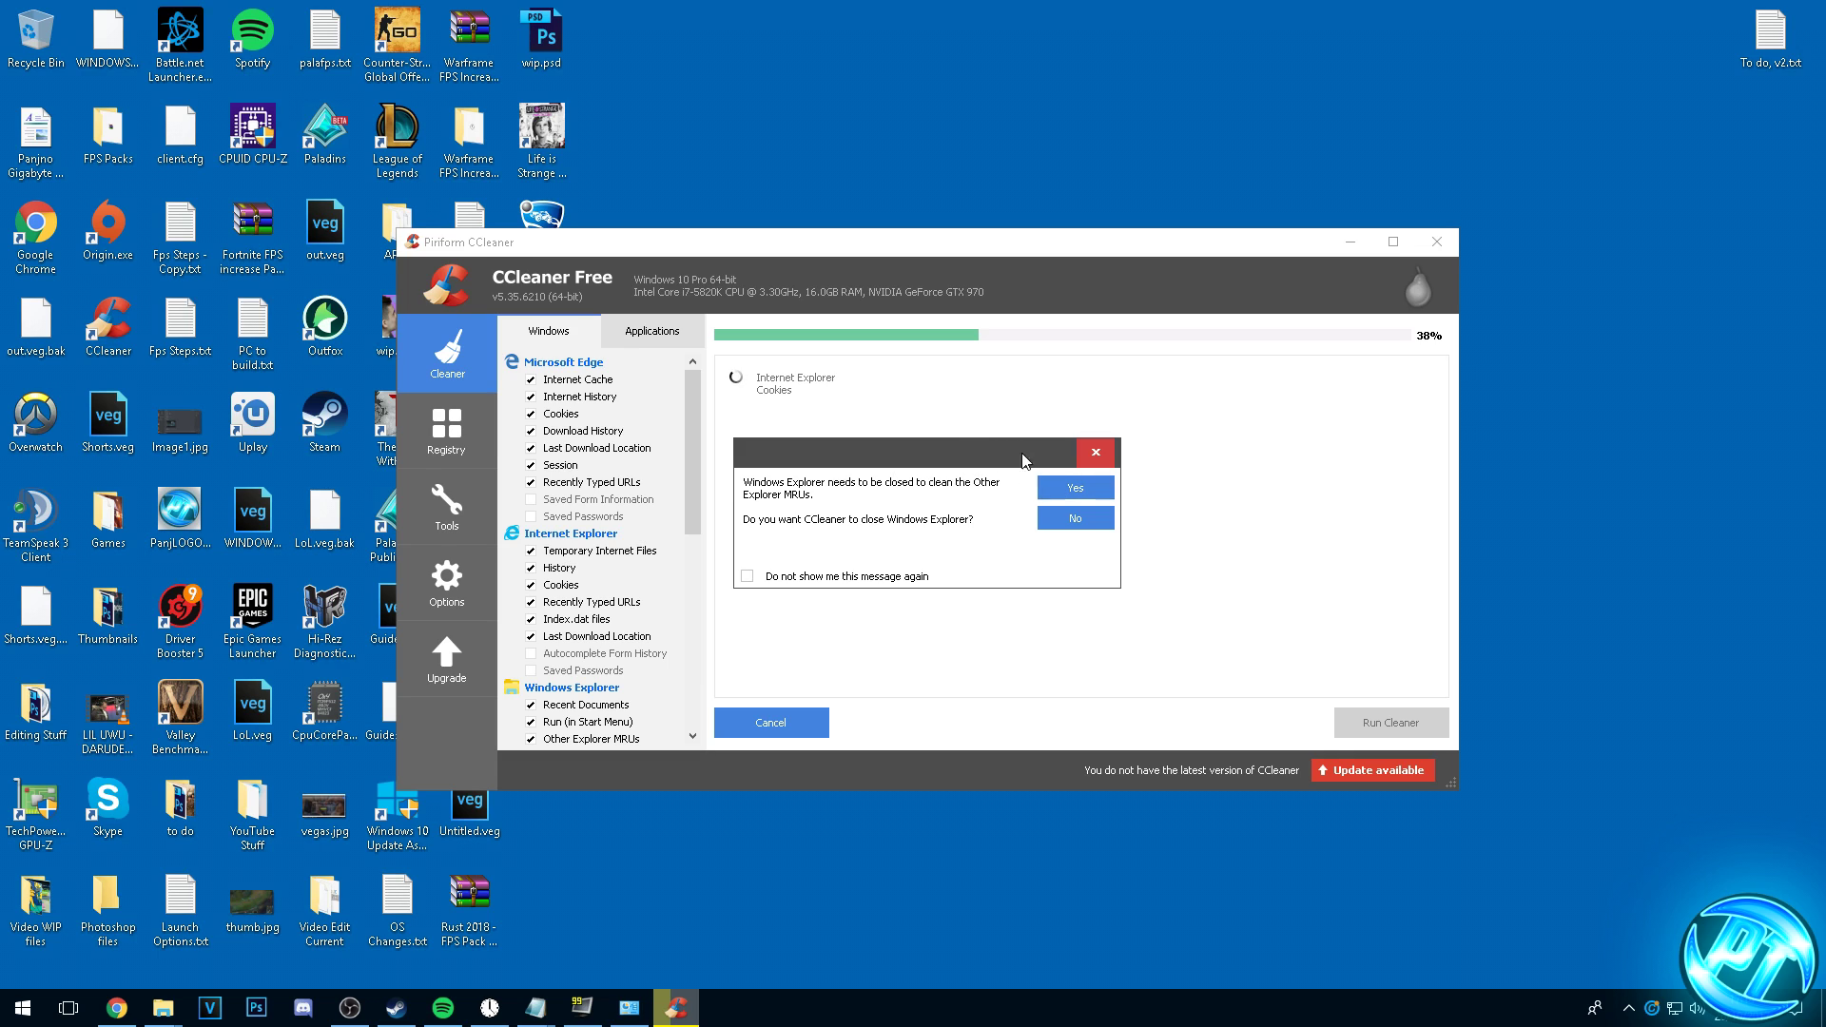
click(1070, 488)
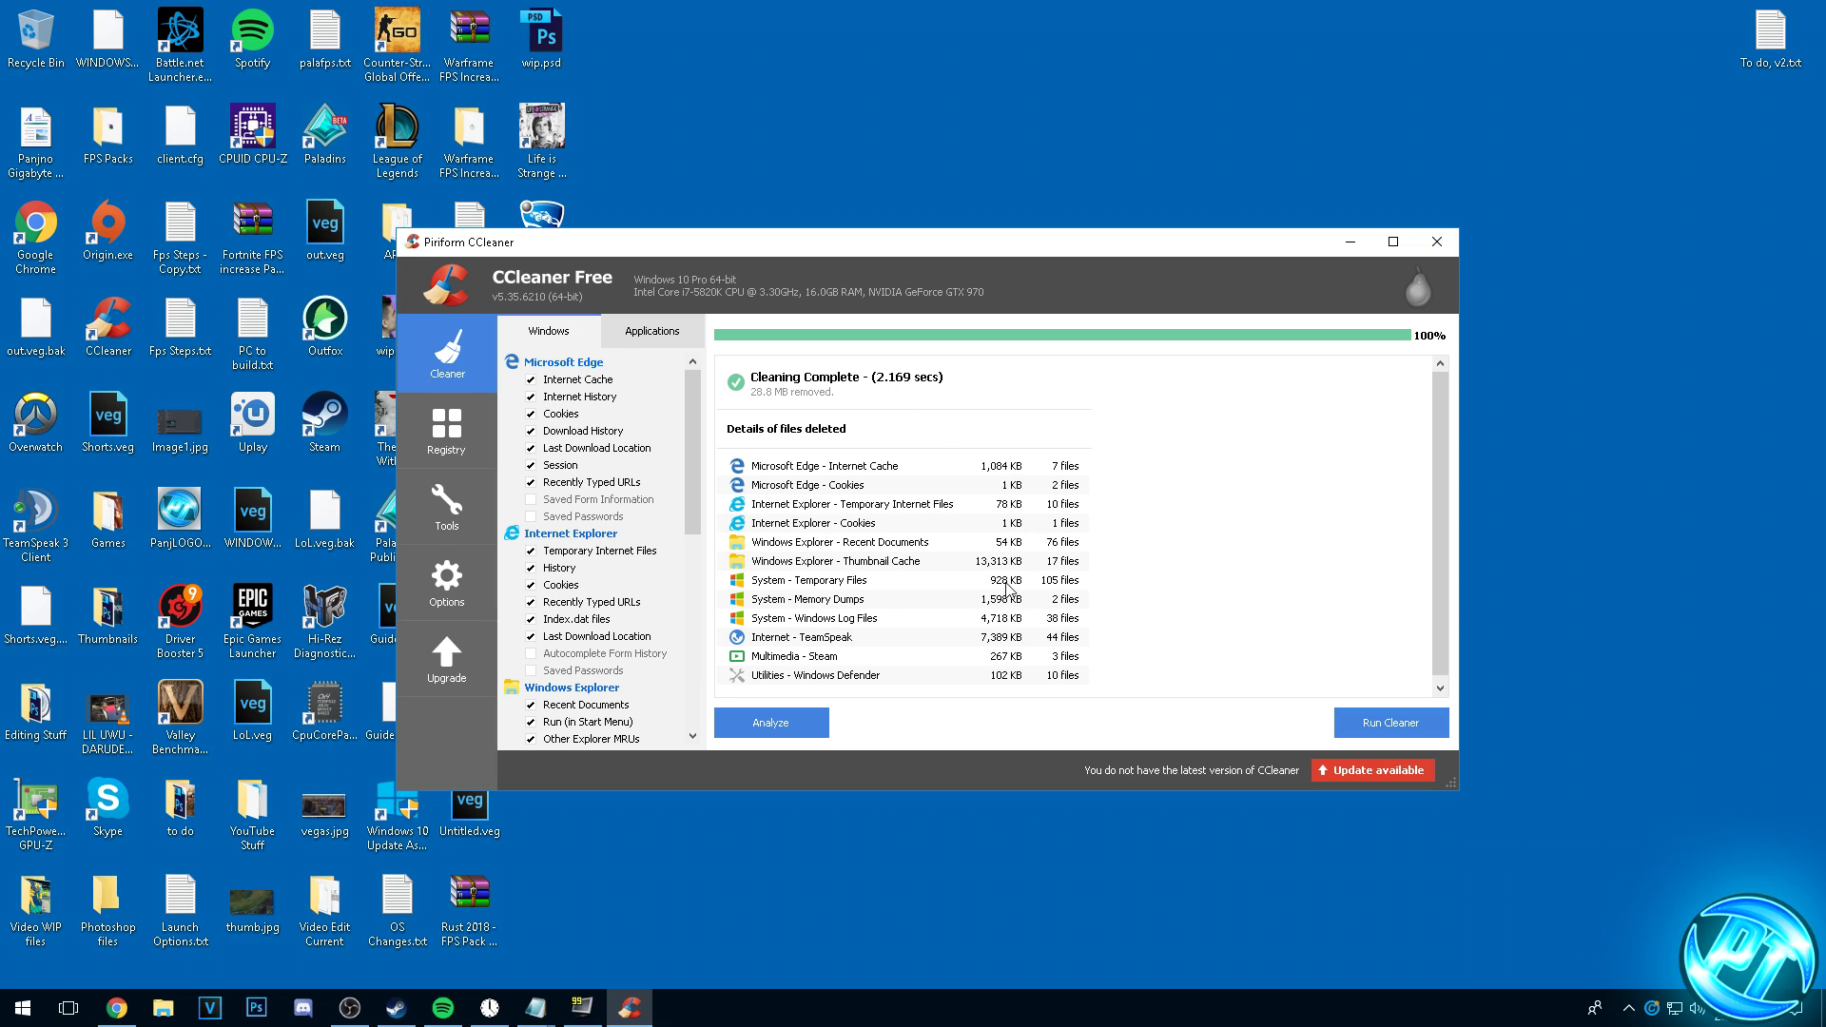
click(446, 430)
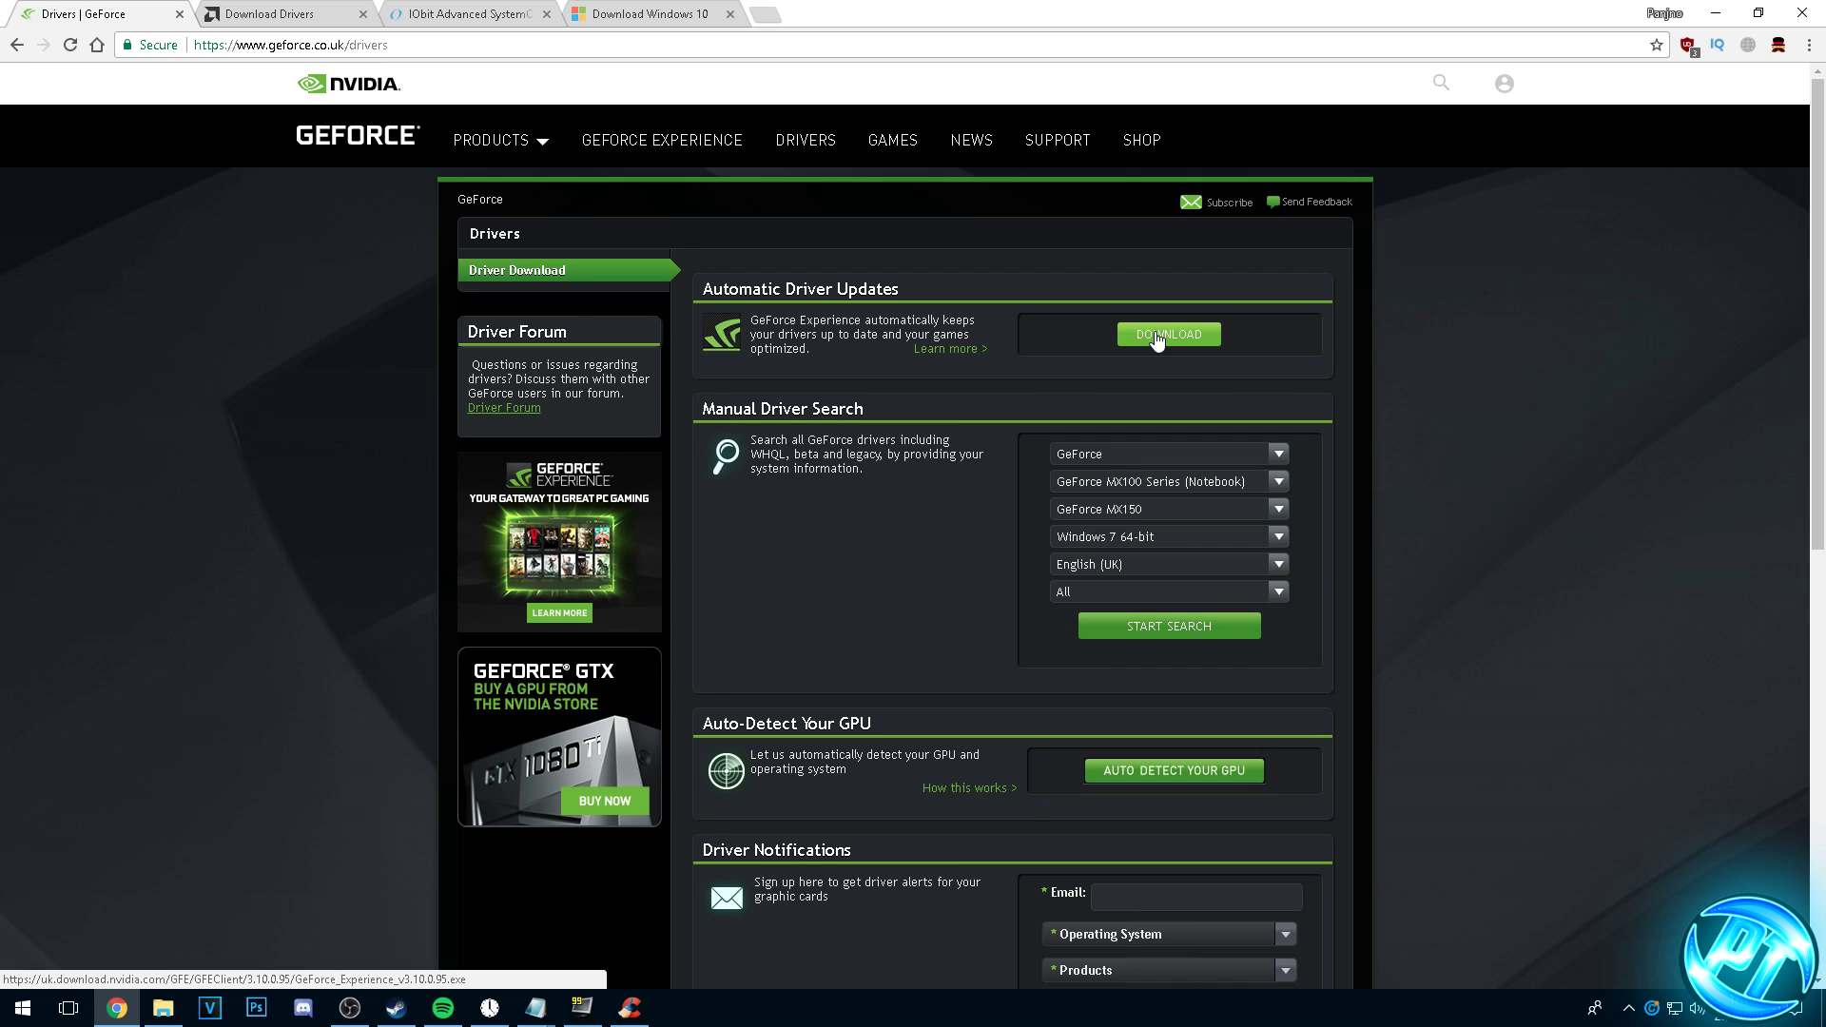
Switch to the AMD driver download page and examine the automatic detection and installation option.
click(283, 14)
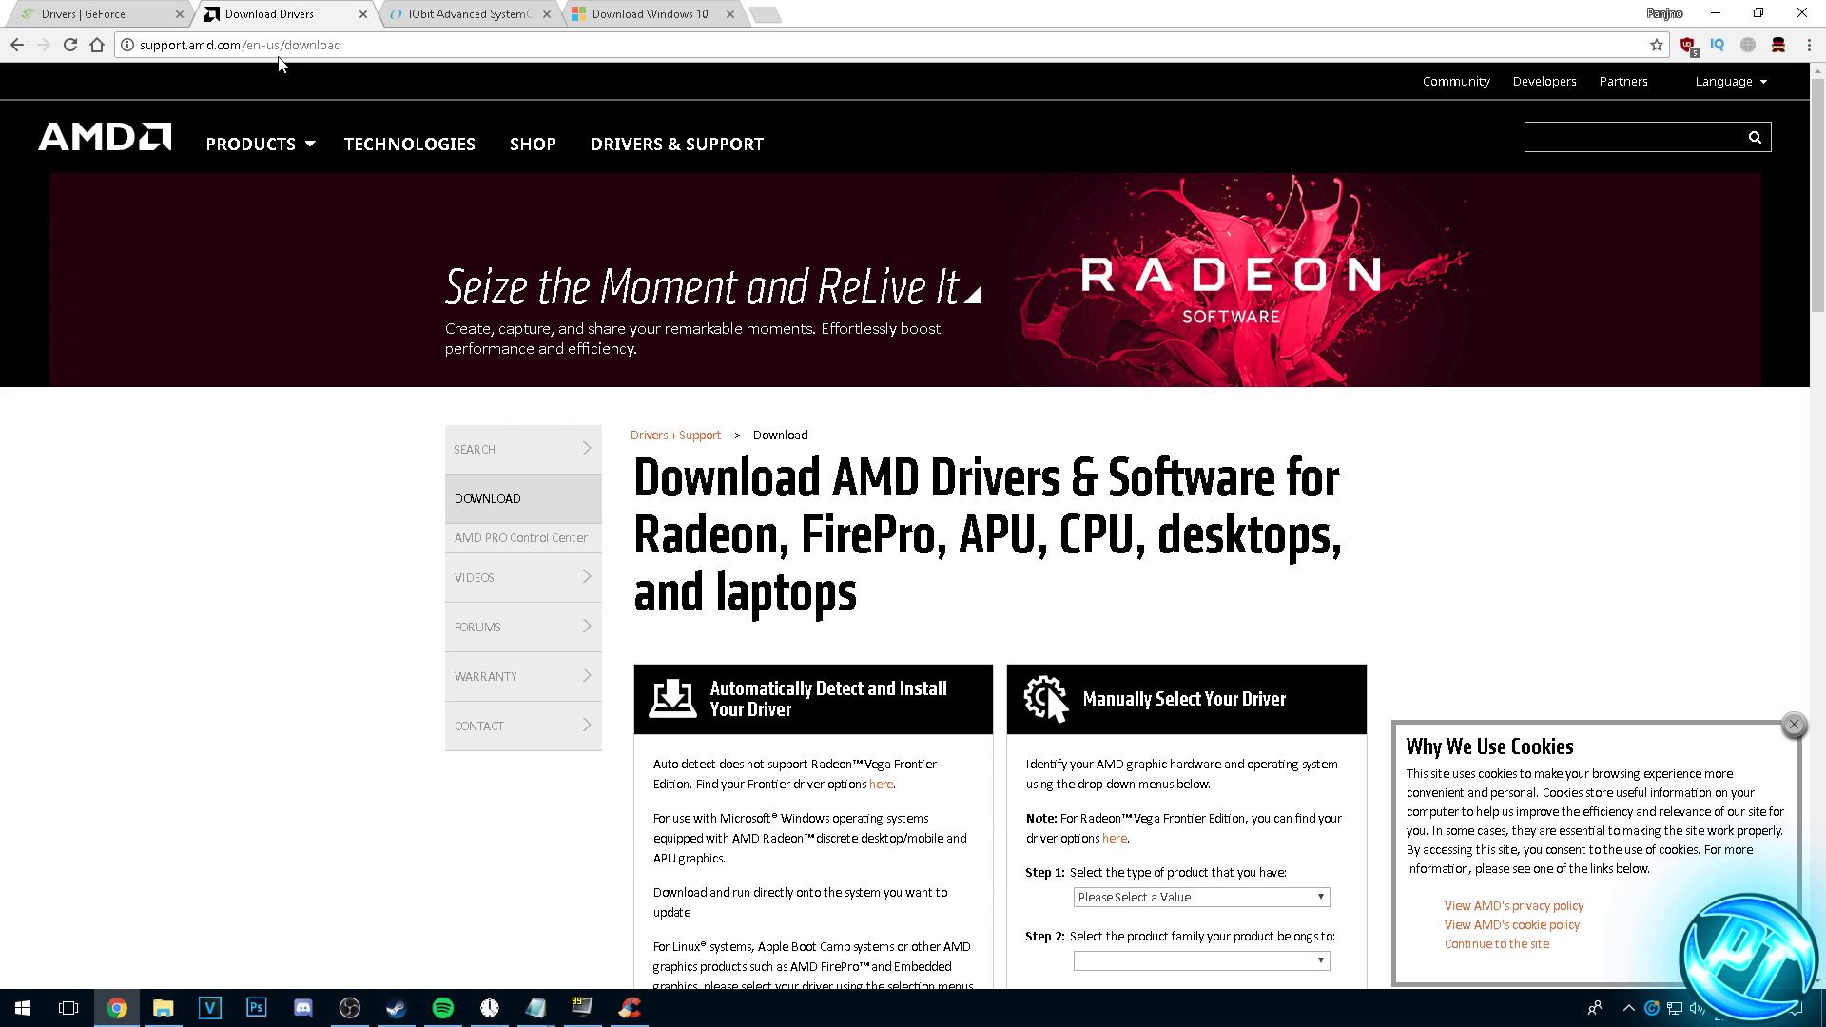
scroll(538, 380, down, 3)
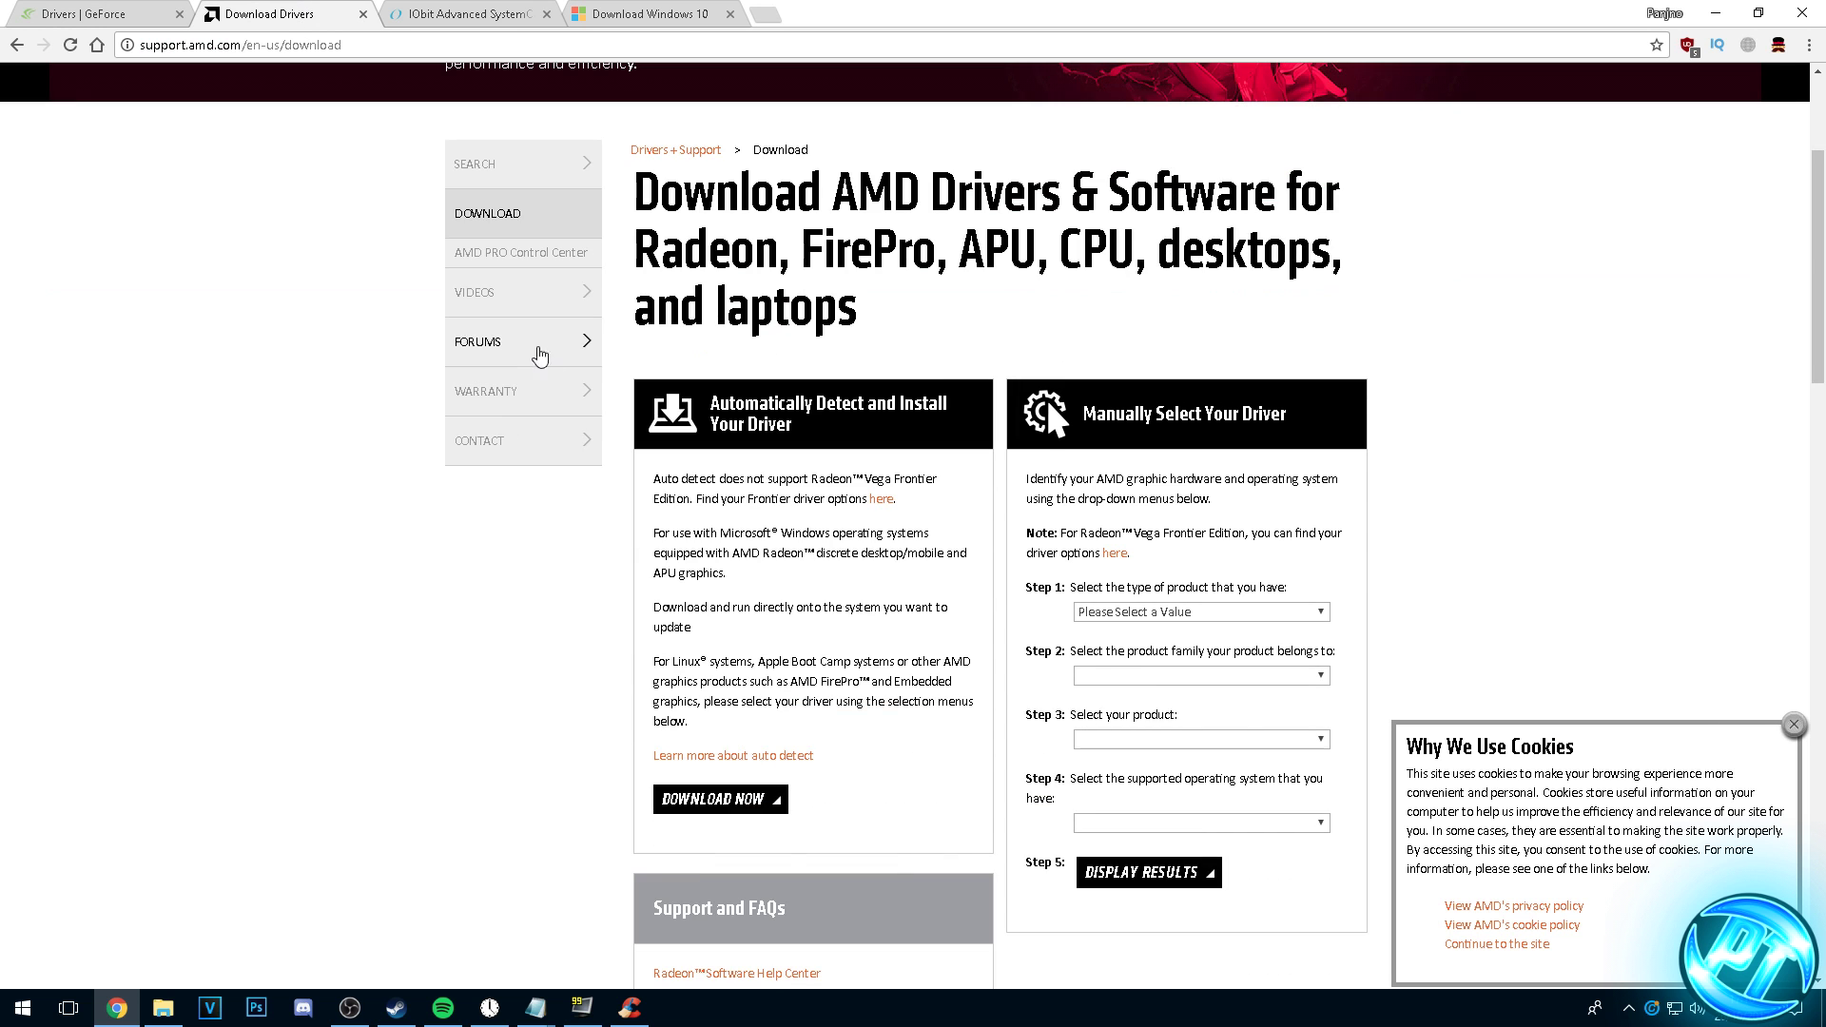
drag(759, 403, 922, 403)
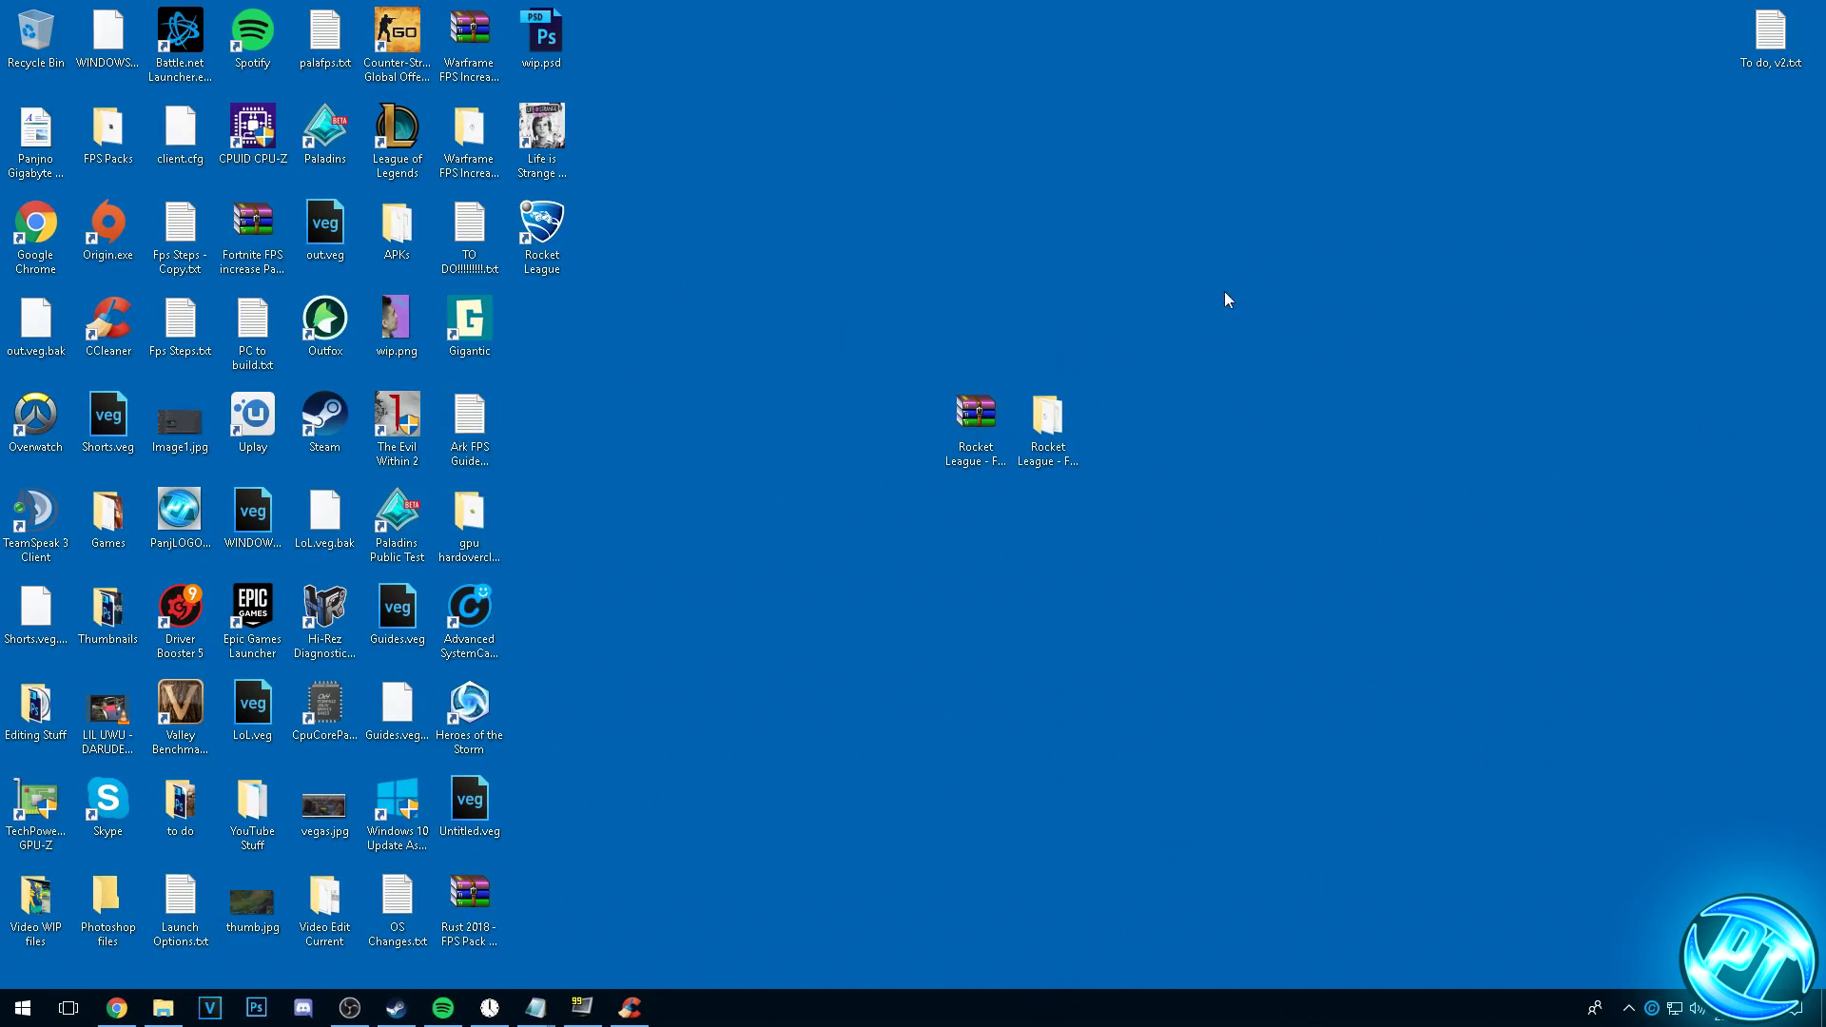
Switch to Steam to view Rocket League's library page and minimise it again.
click(397, 1006)
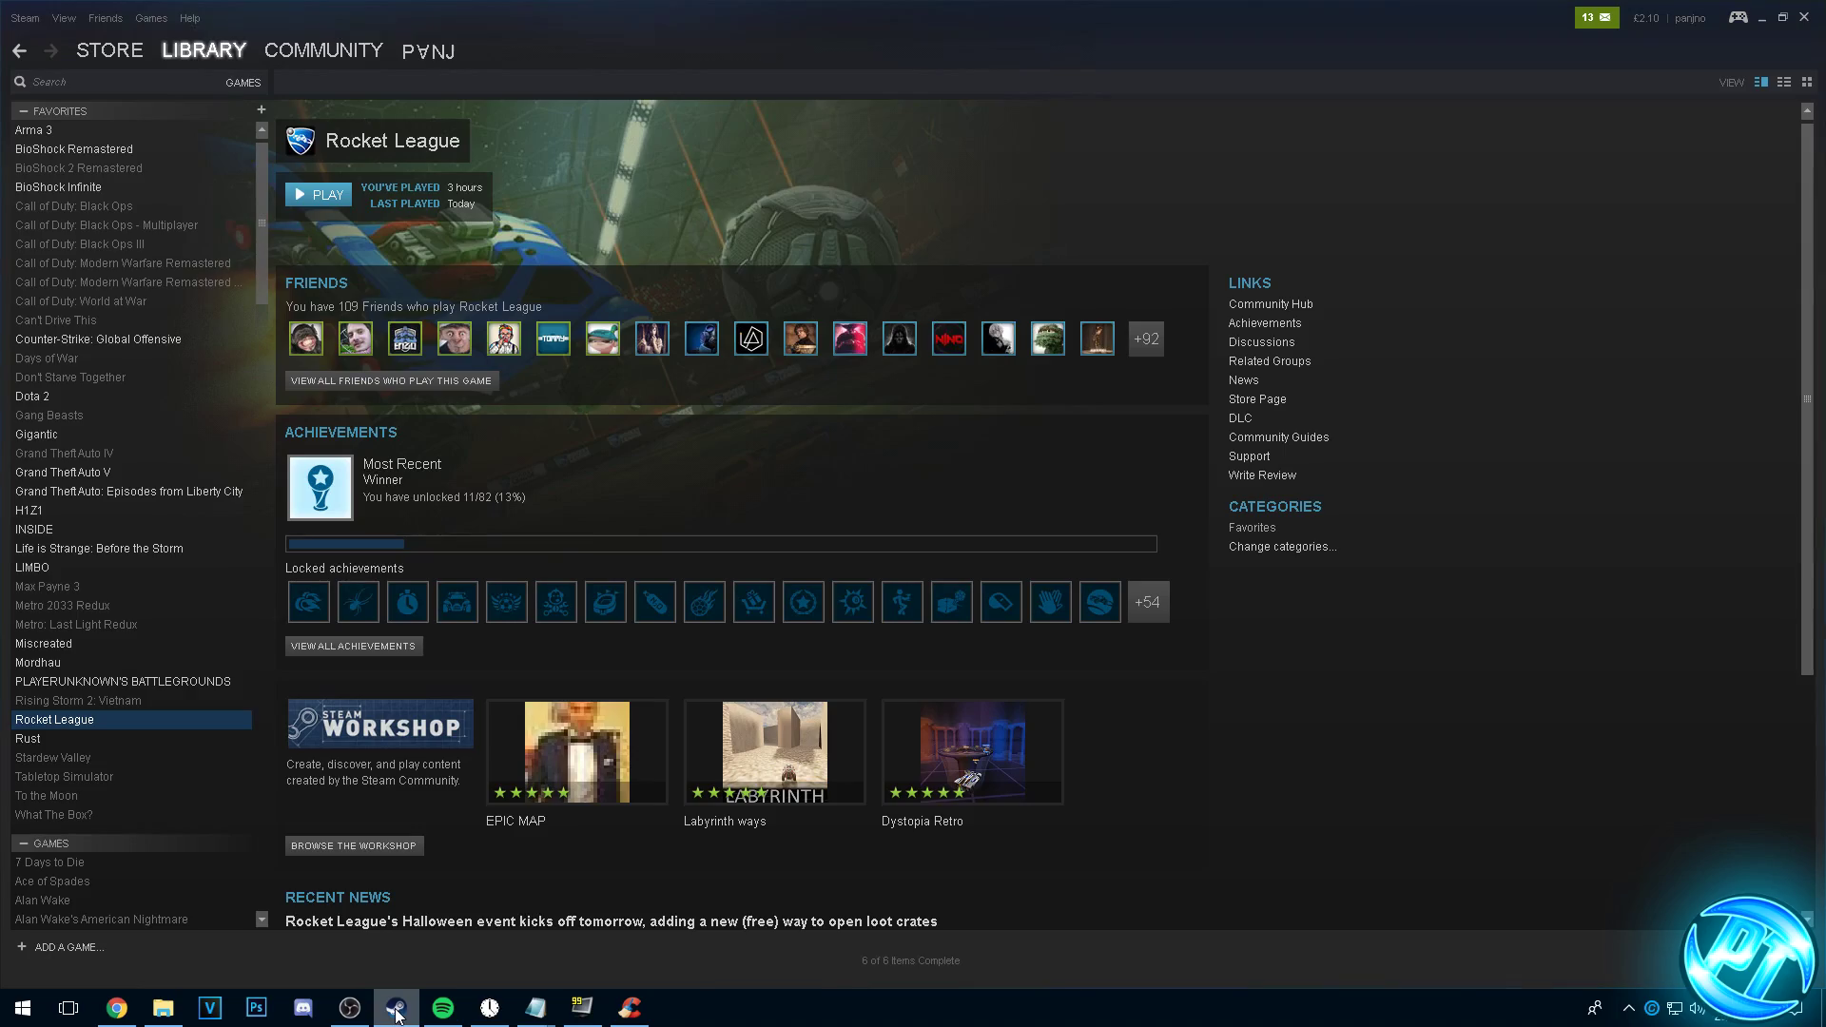
click(1761, 17)
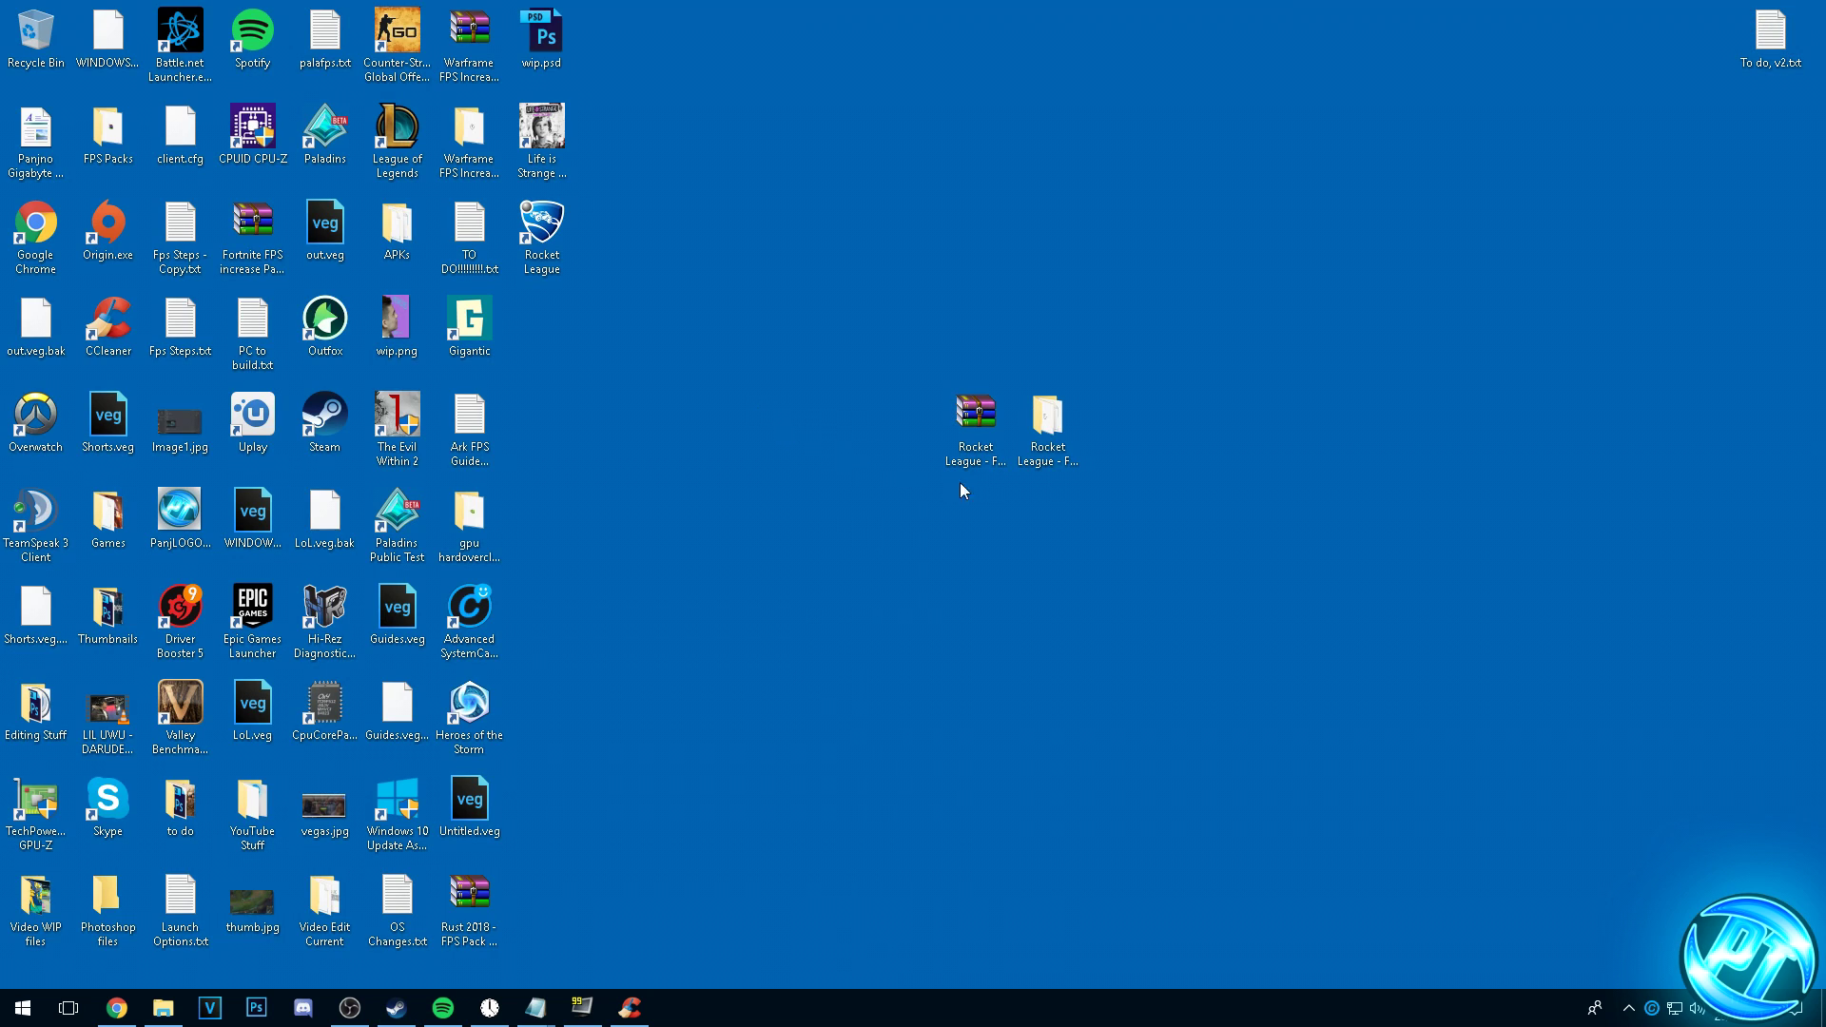
Open the Rocket League FPS pack folder and place TimerResolution.exe on the desktop.
double_click(1047, 418)
drag(833, 487, 832, 416)
click(1539, 303)
click(888, 563)
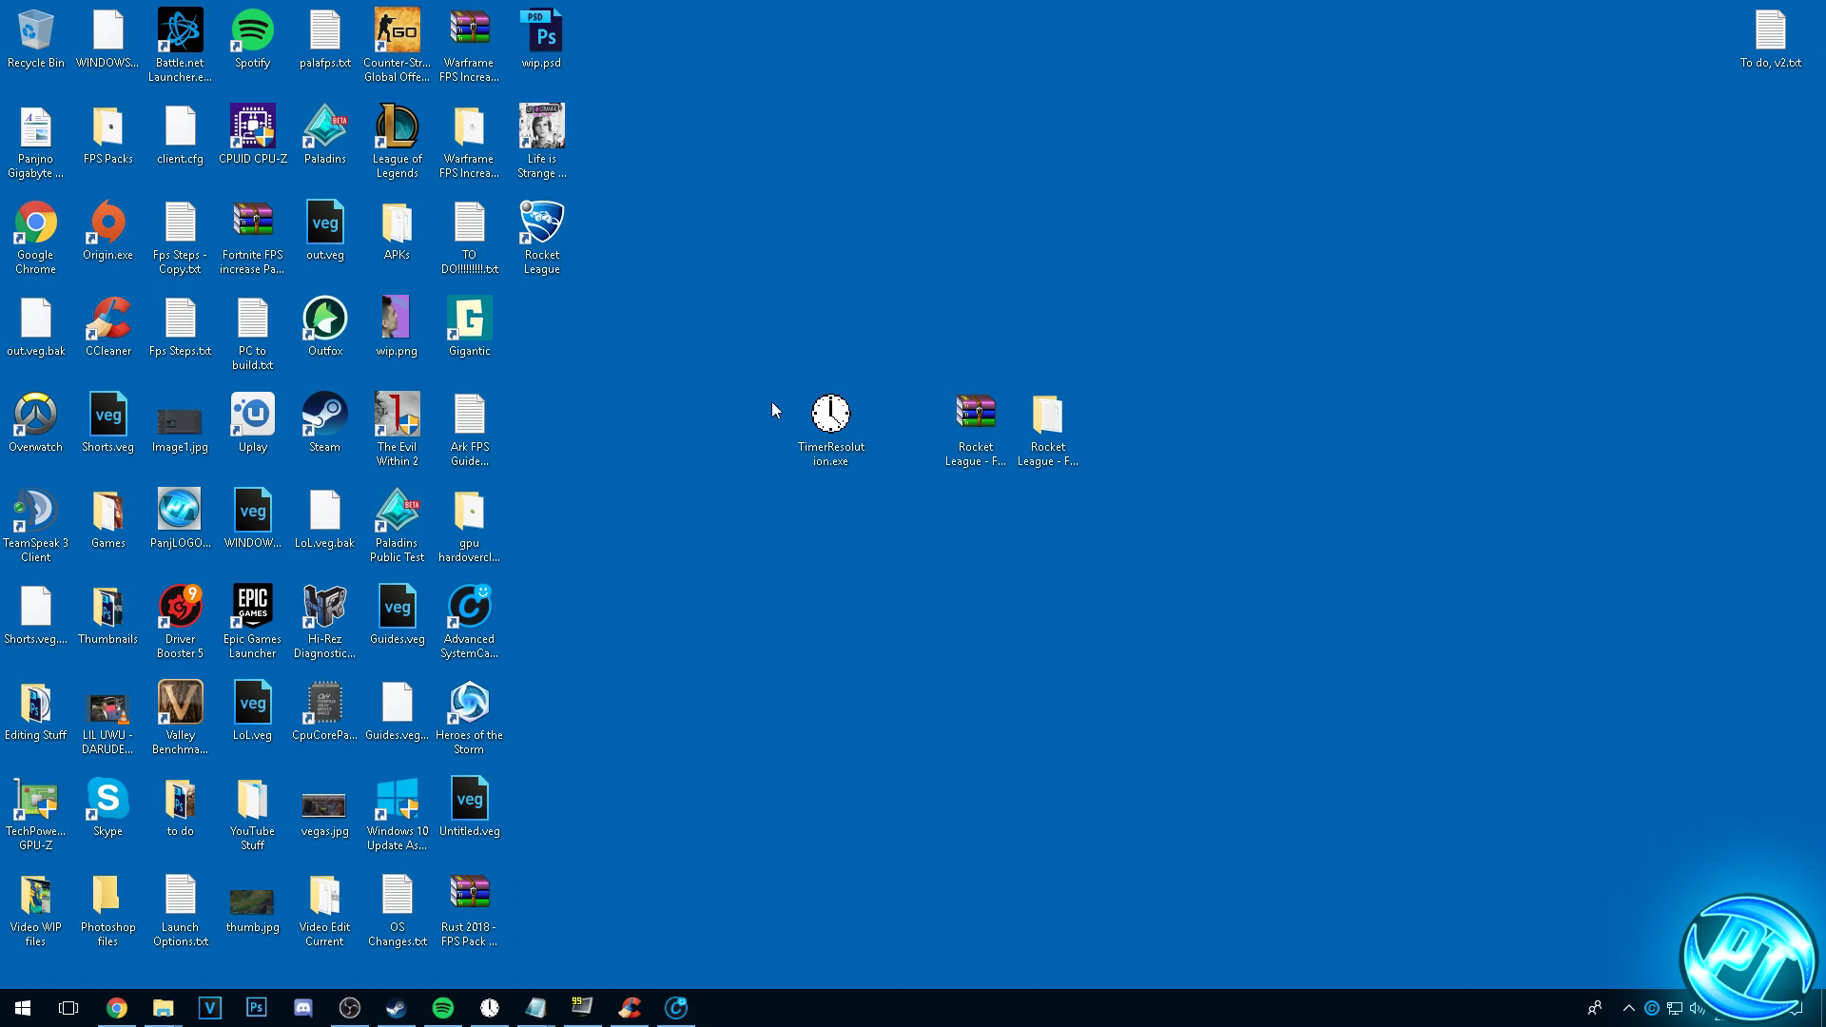
Run TimerResolution.exe, try the maximum and default timer resolutions, and close the tool.
double_click(837, 415)
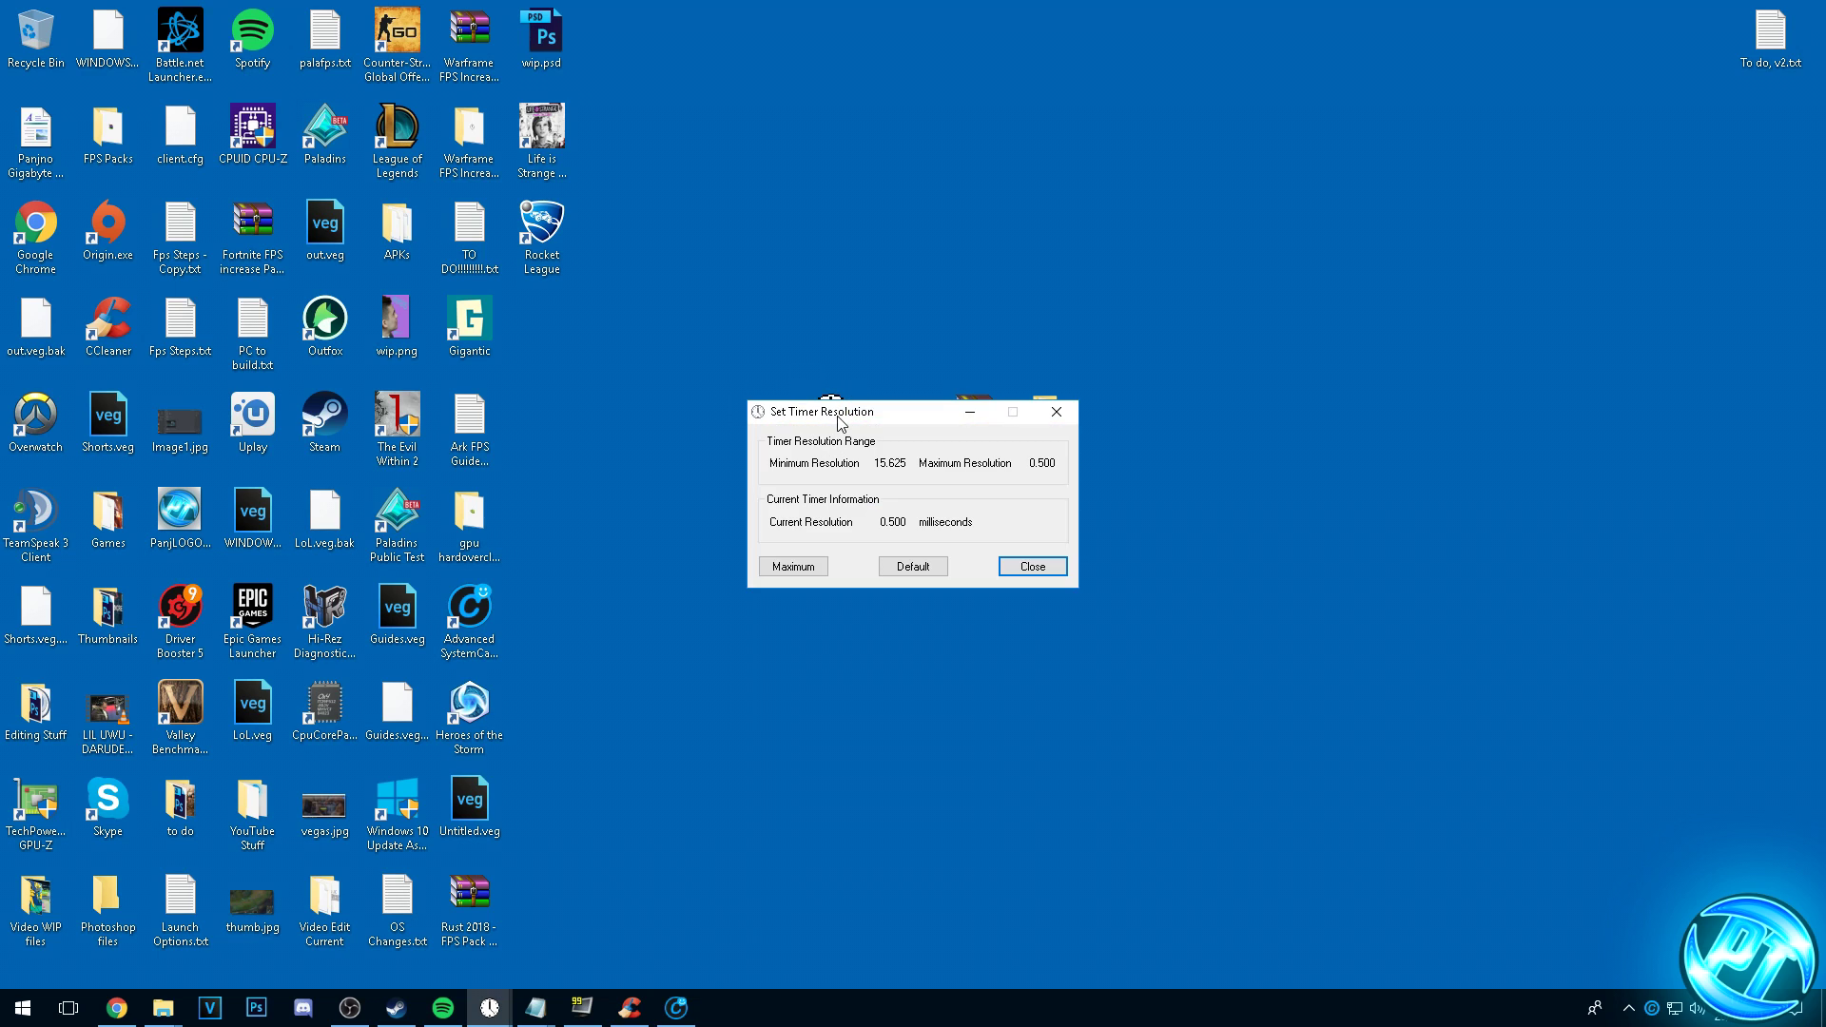
click(793, 567)
click(908, 570)
click(1065, 410)
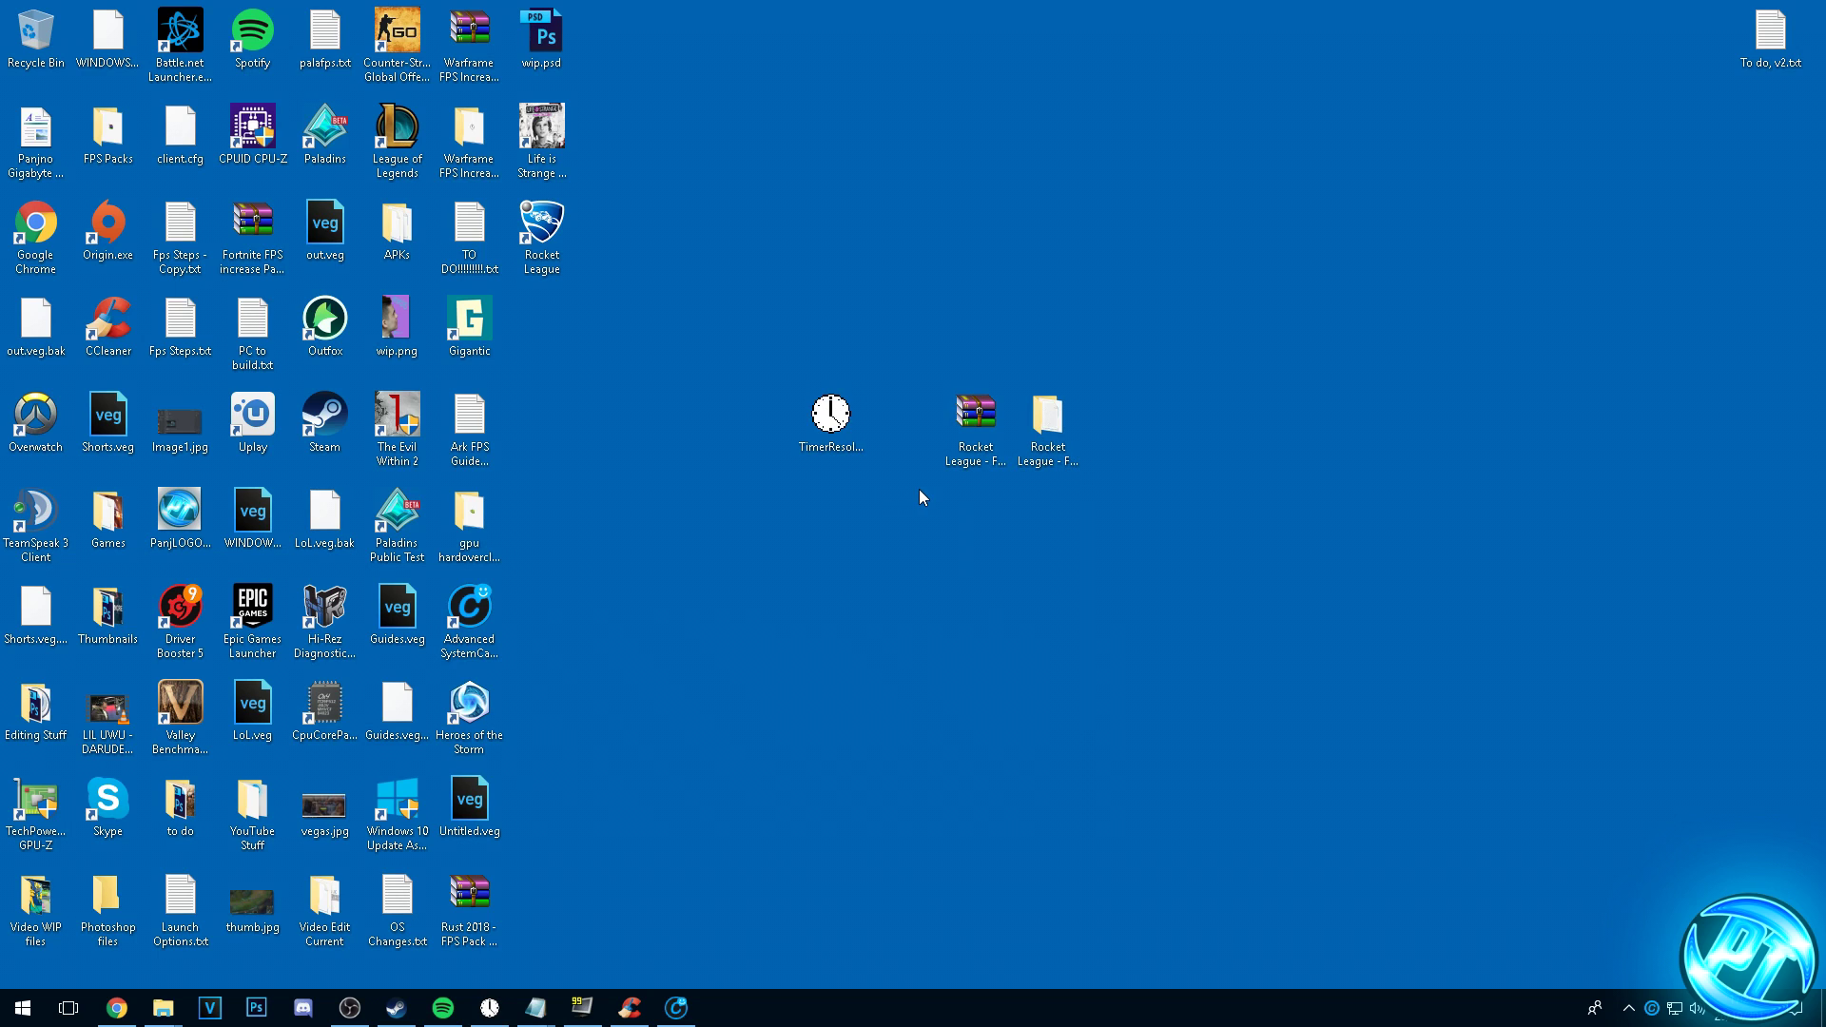
Reopen TimerResolution.exe, set the timer resolution to maximum, and leave the tool running minimised.
double_click(850, 420)
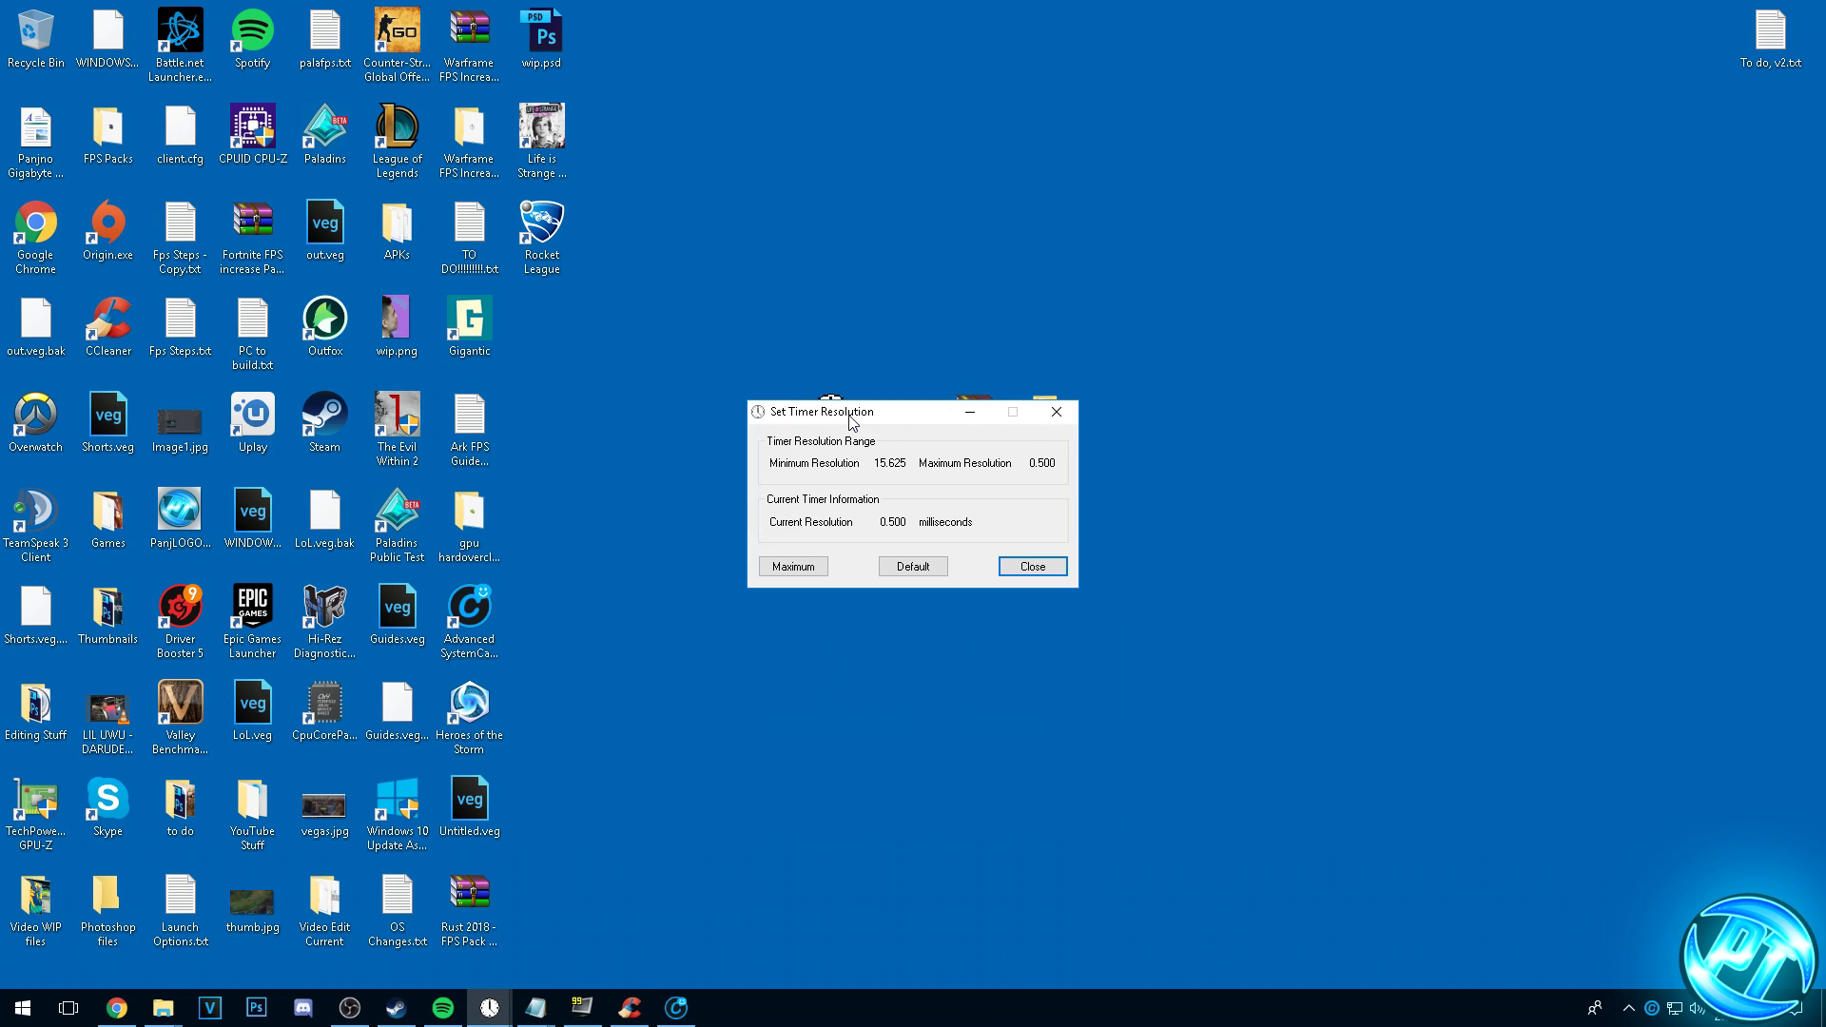
click(794, 567)
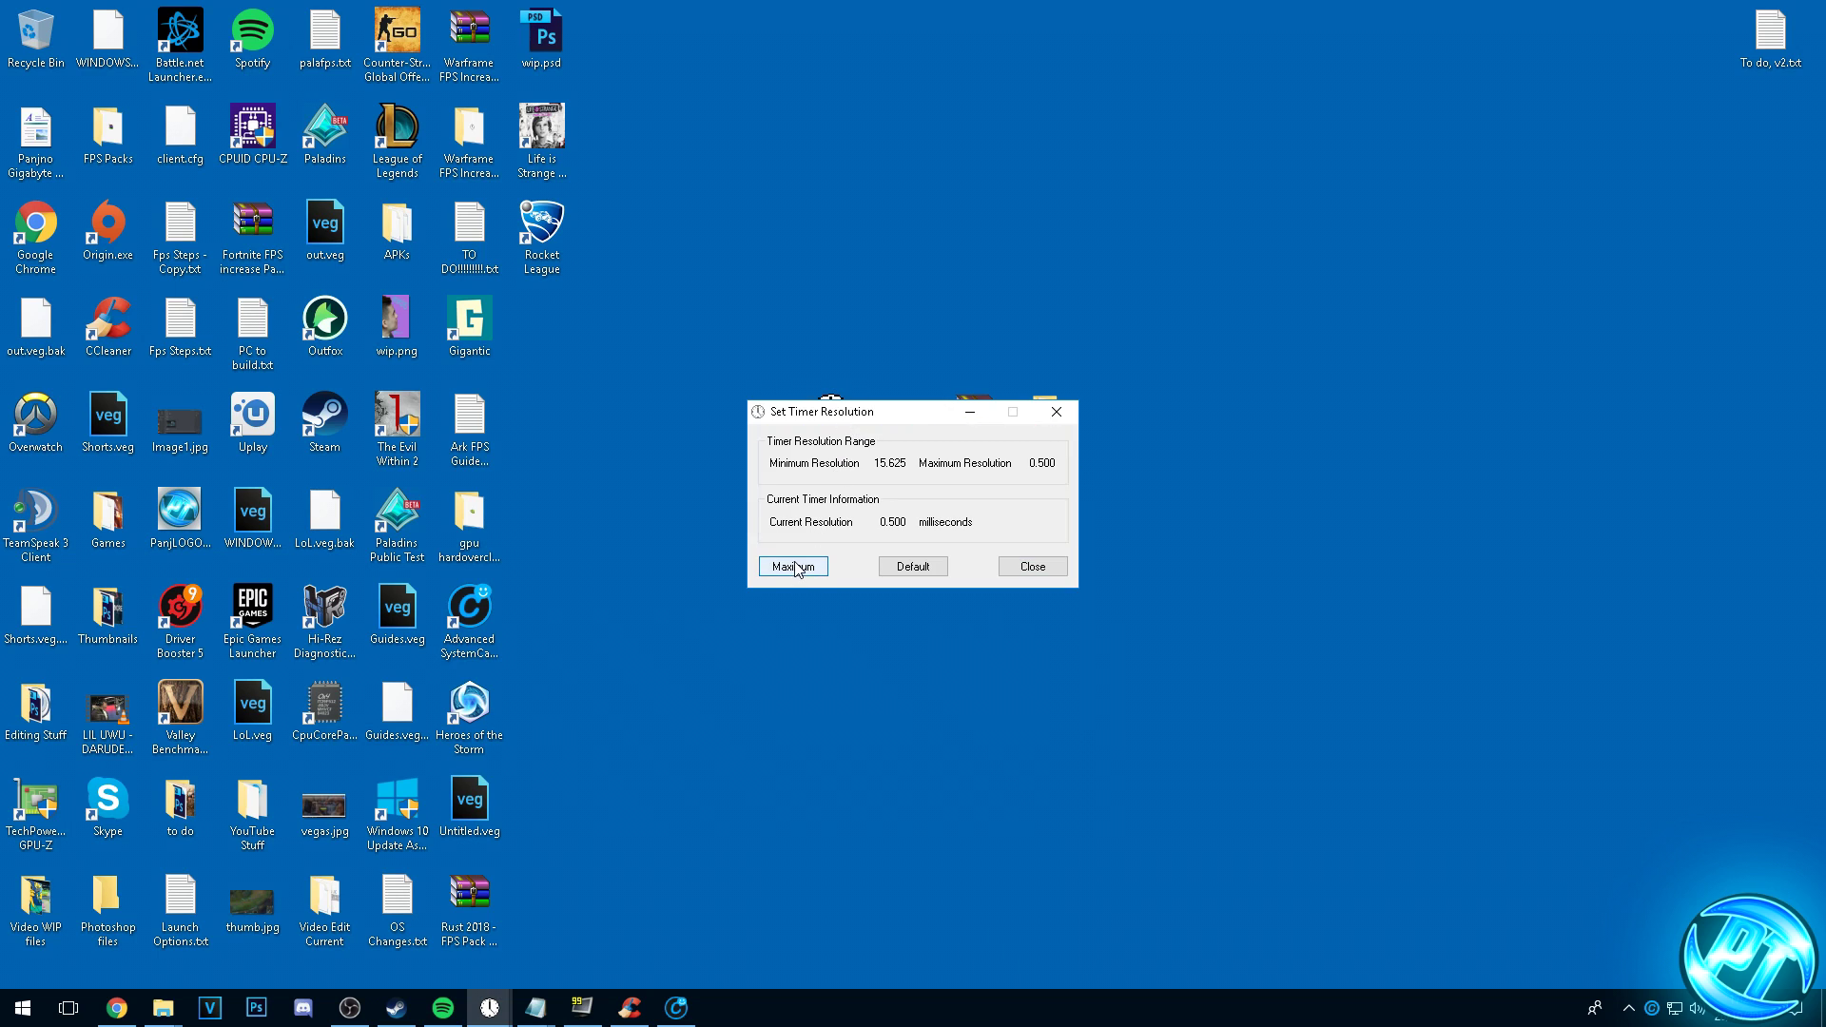
click(967, 412)
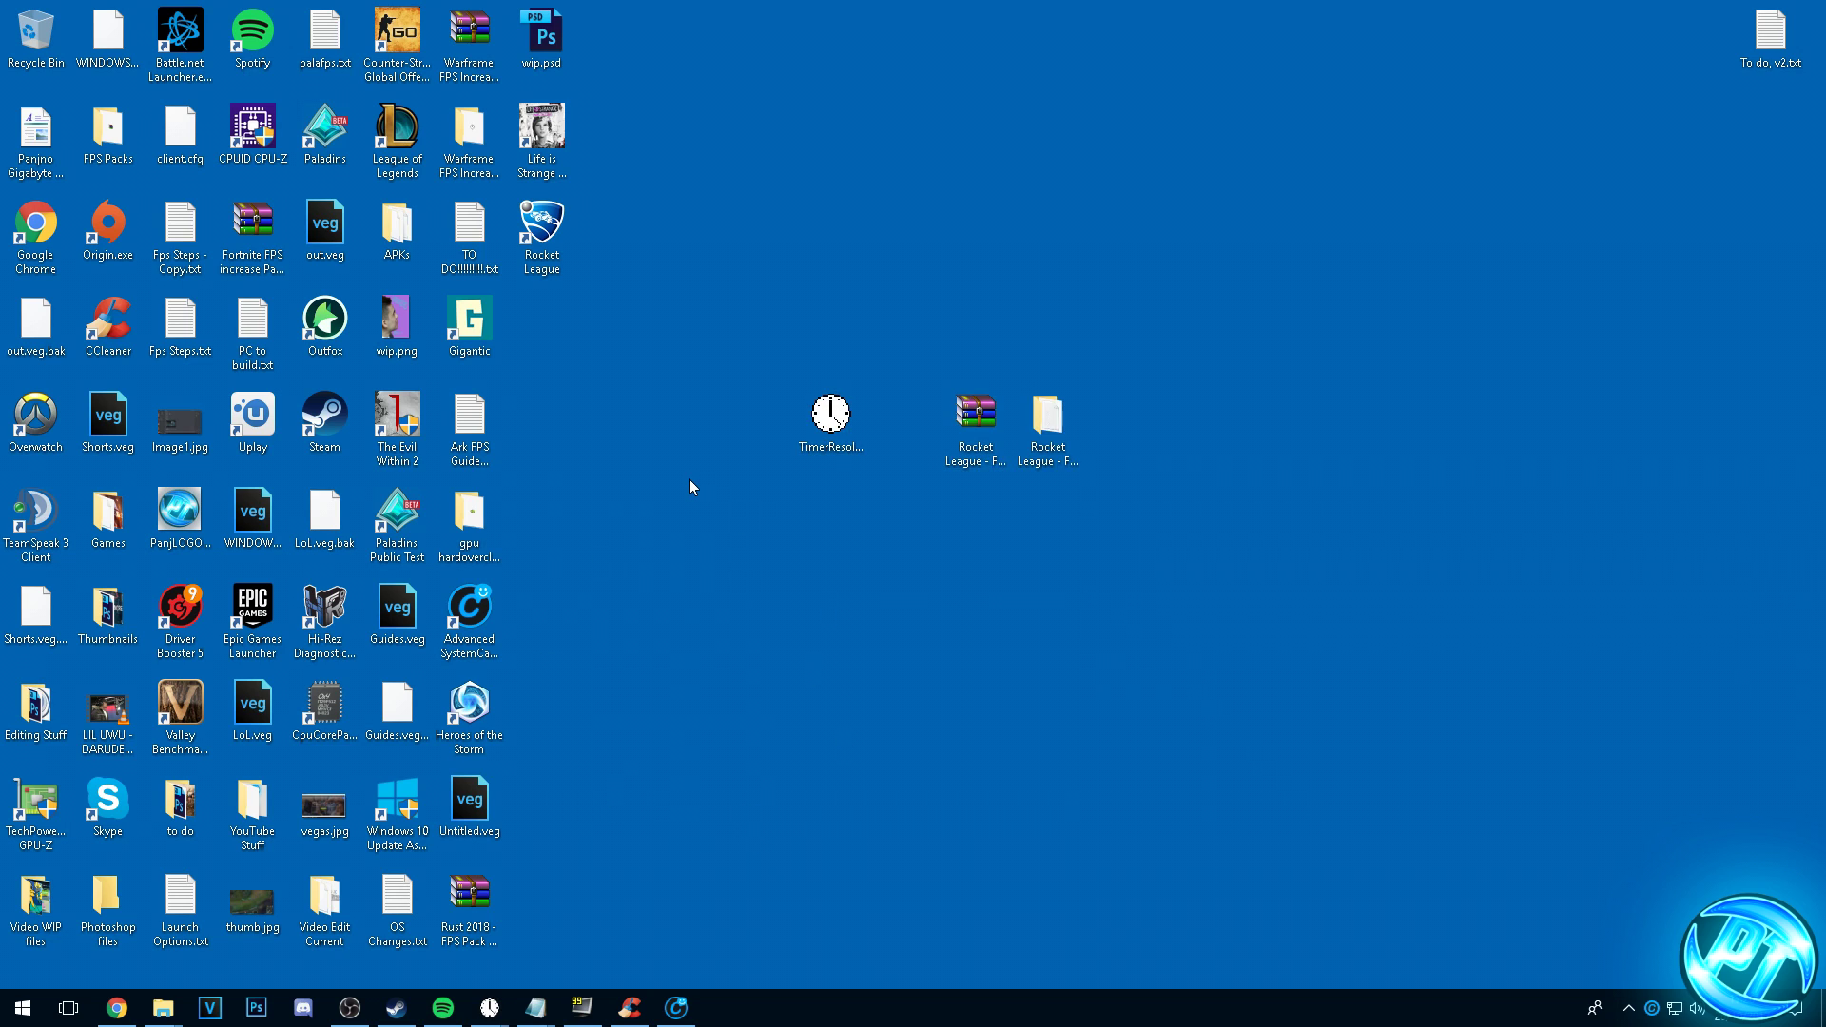
Launch Rocket League from the Steam library and open the game's video options.
click(396, 1007)
click(330, 200)
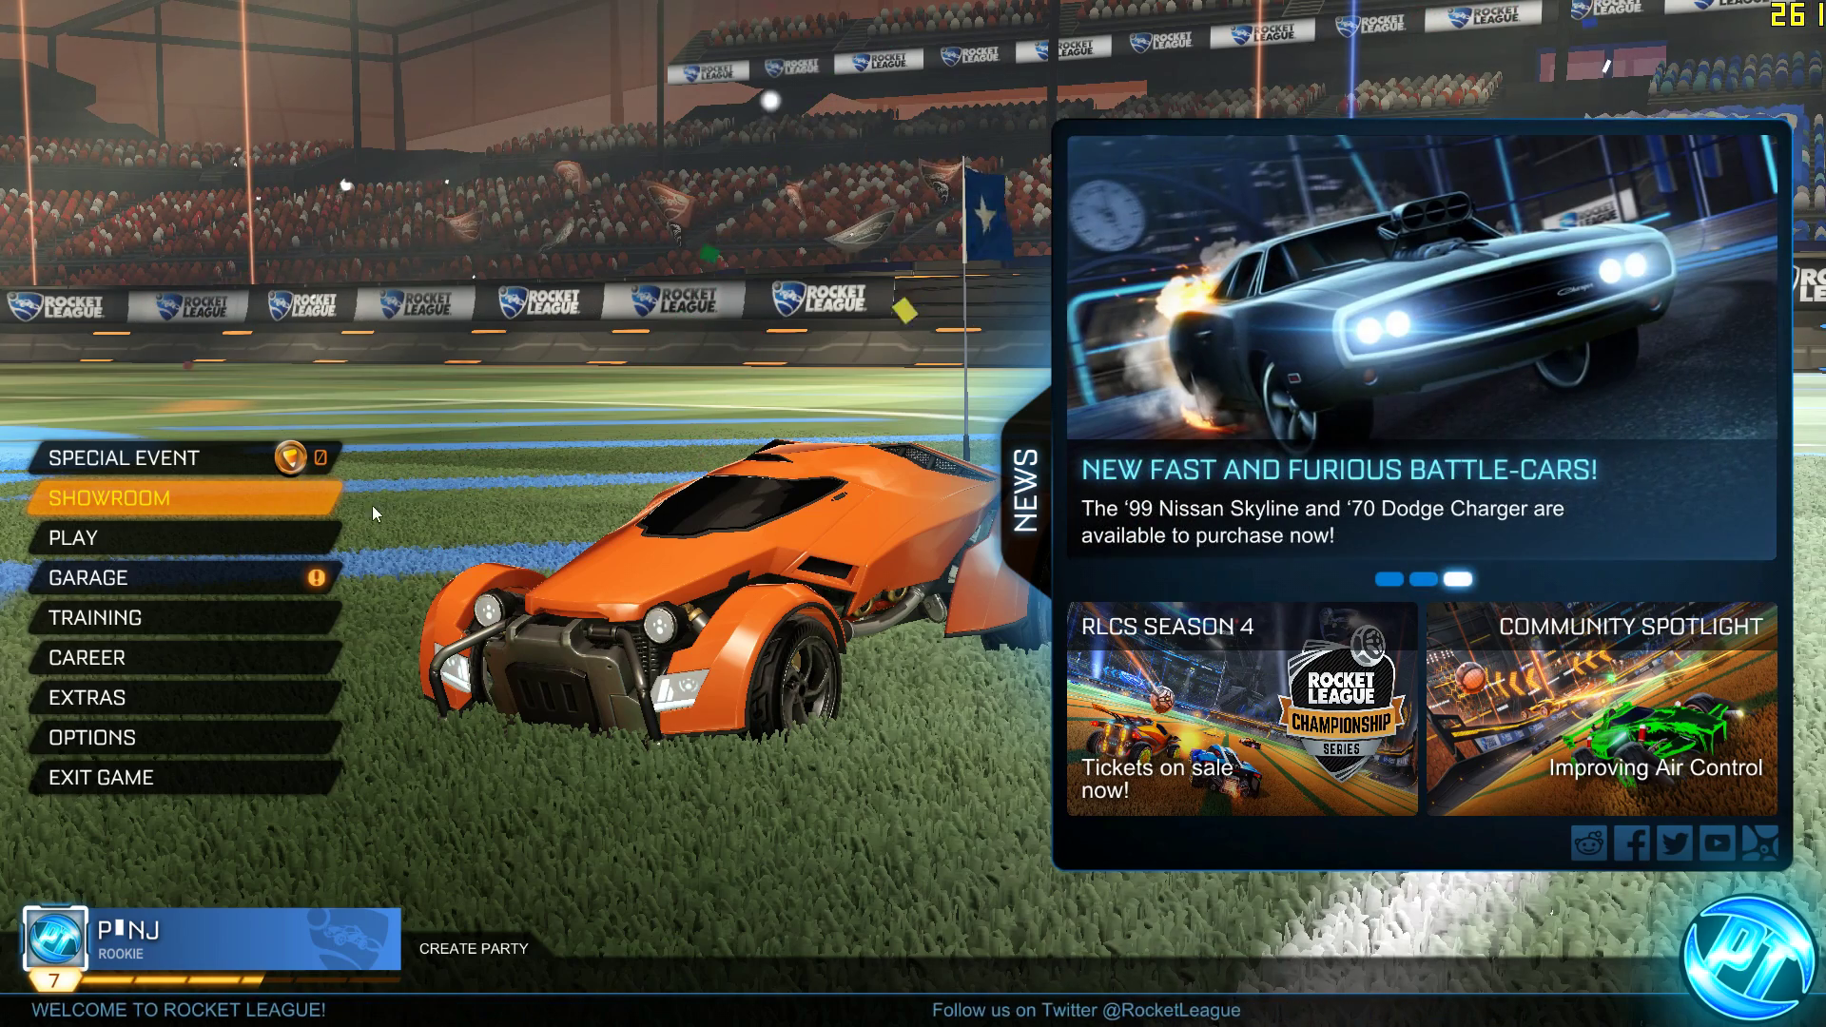
click(129, 732)
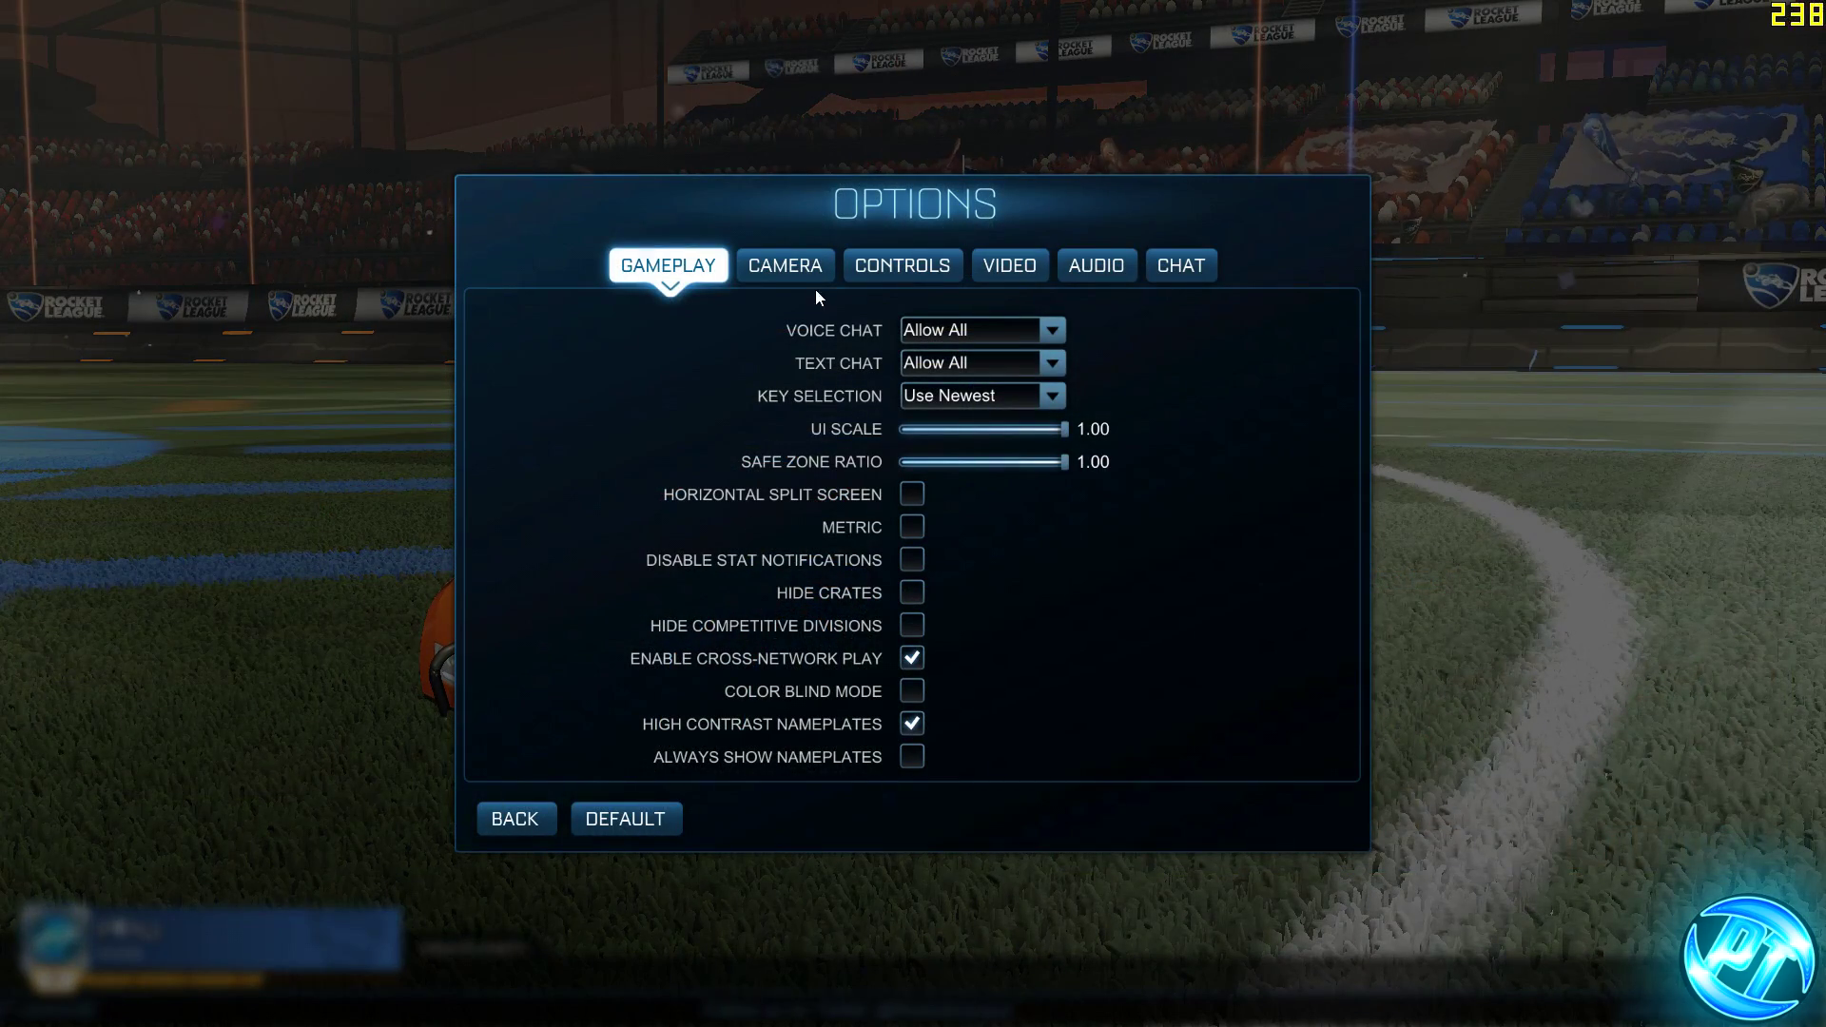
click(1012, 268)
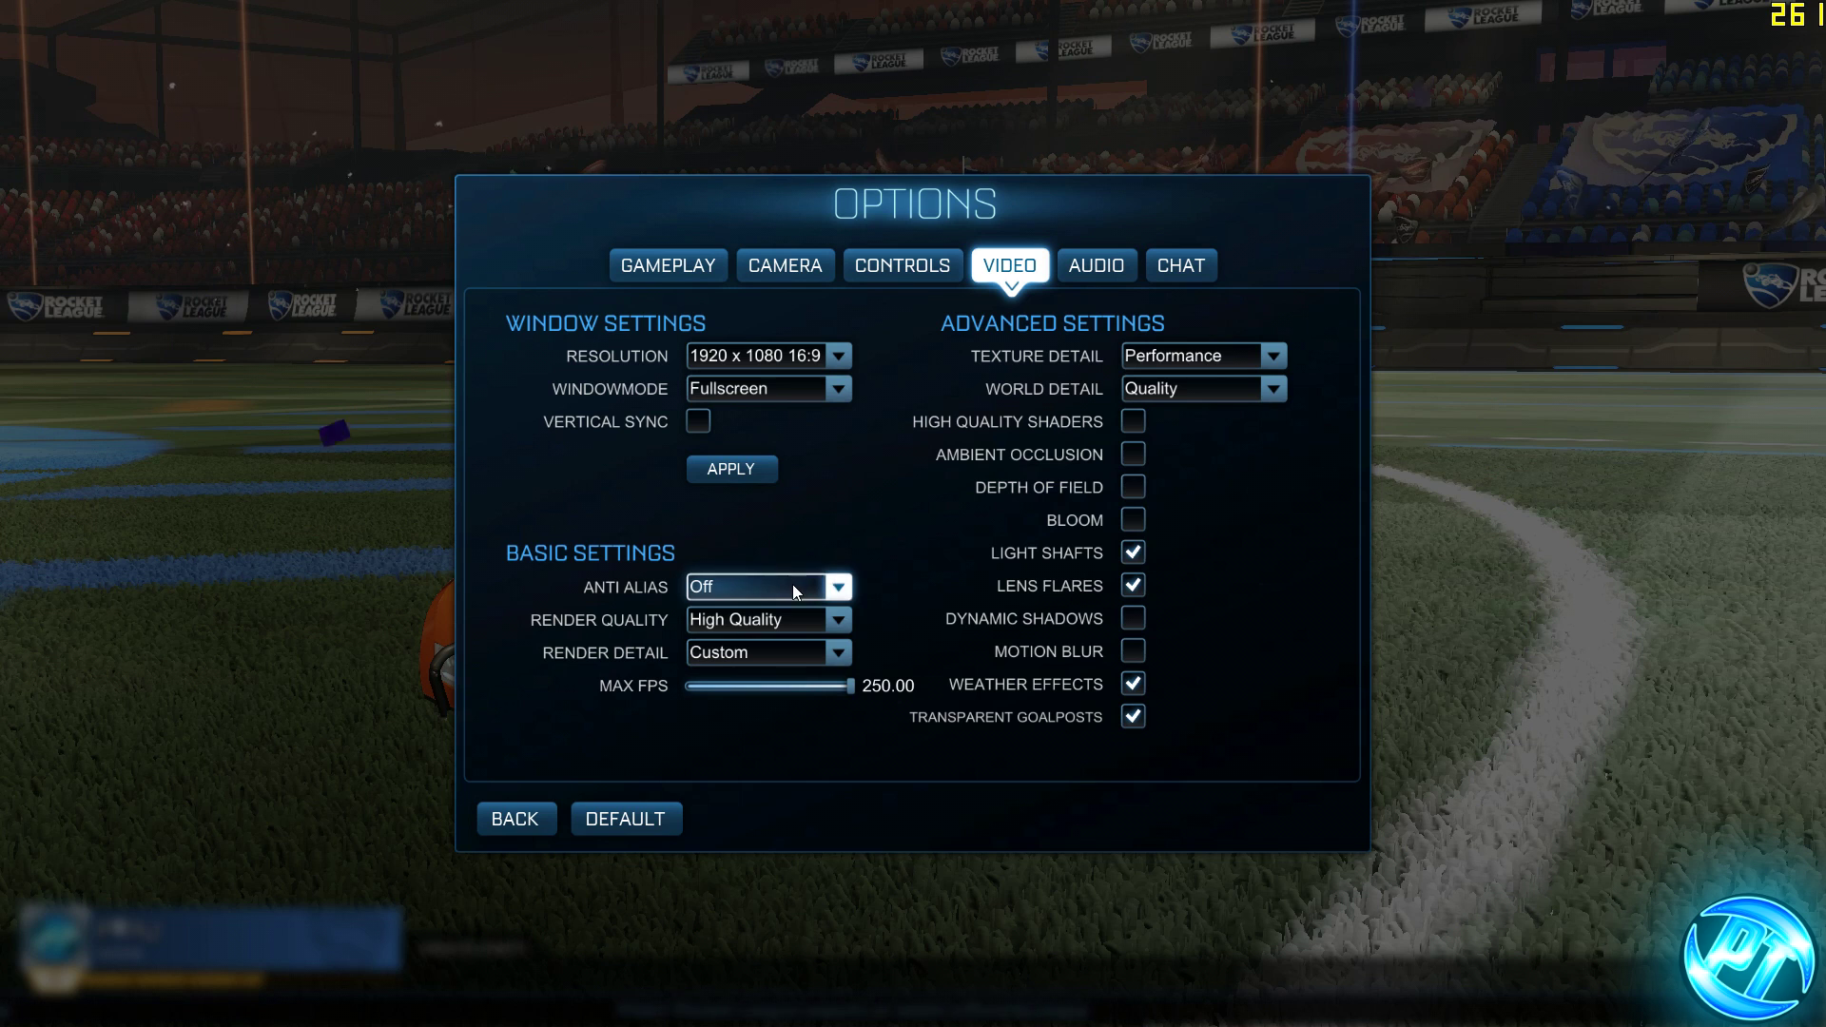
Look through the Render Quality choices without changing the selection, and return to the main menu.
click(768, 621)
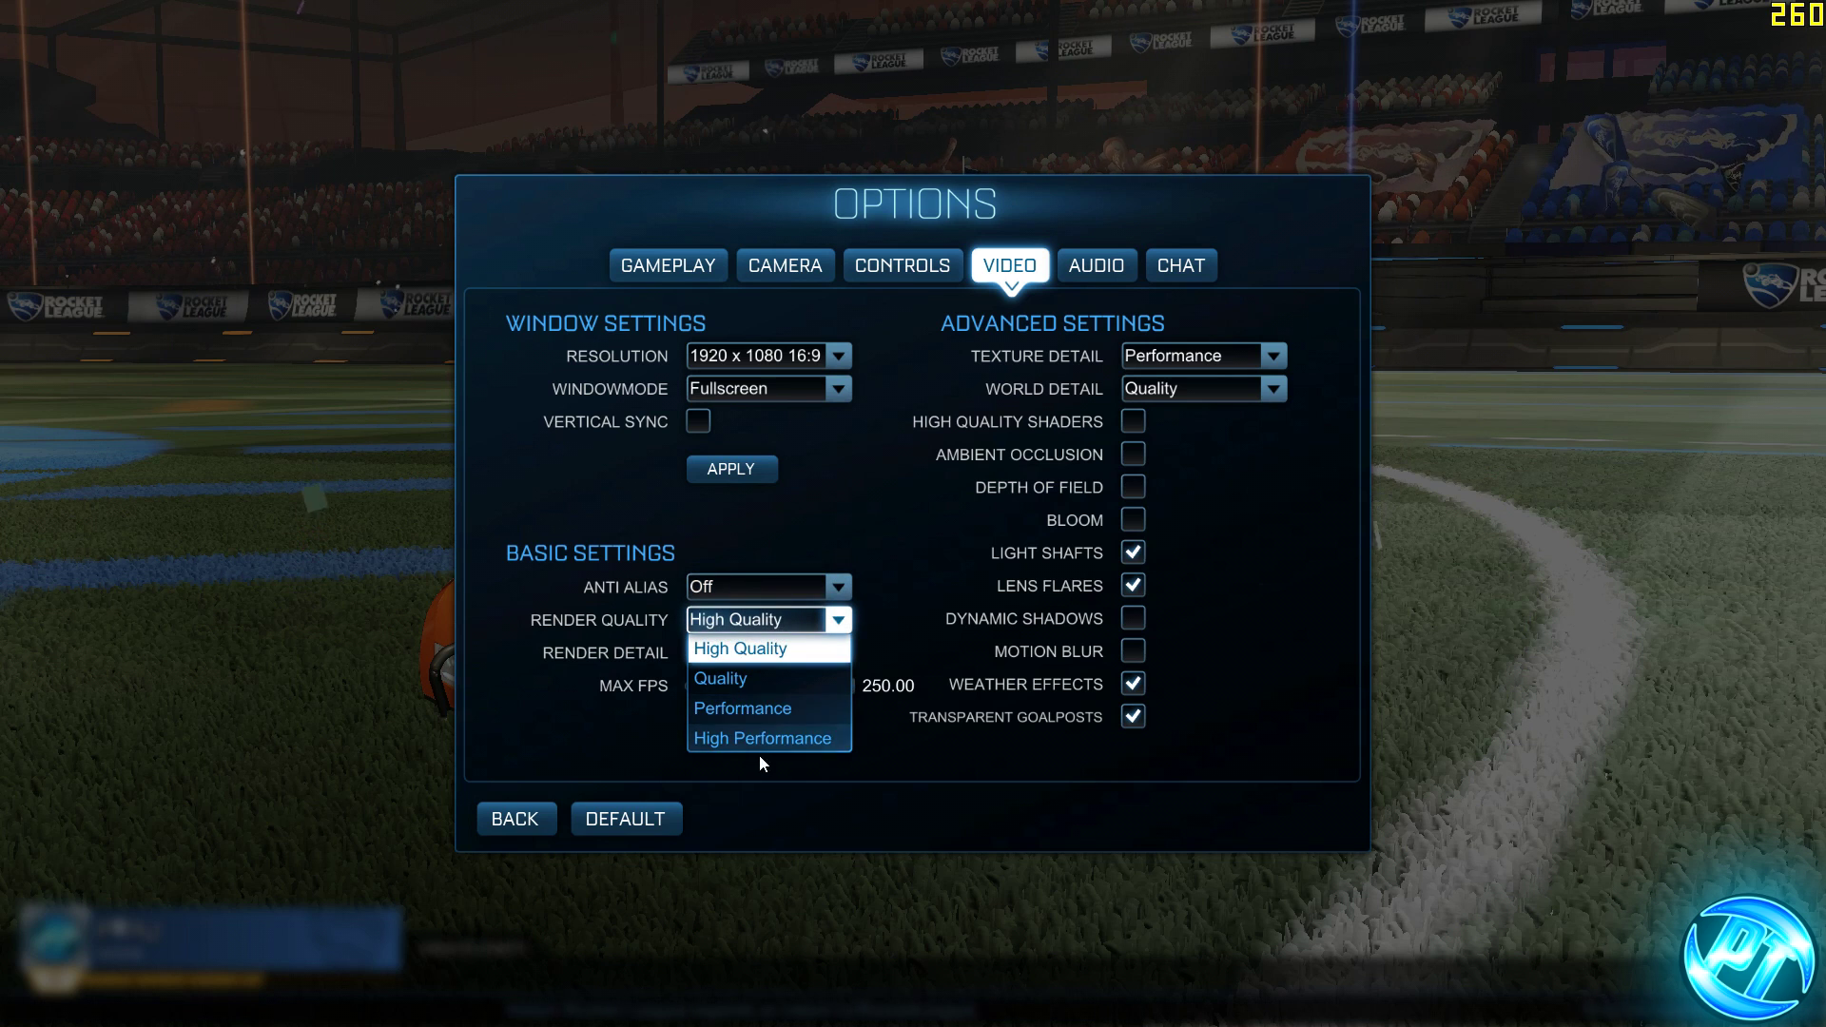
click(755, 620)
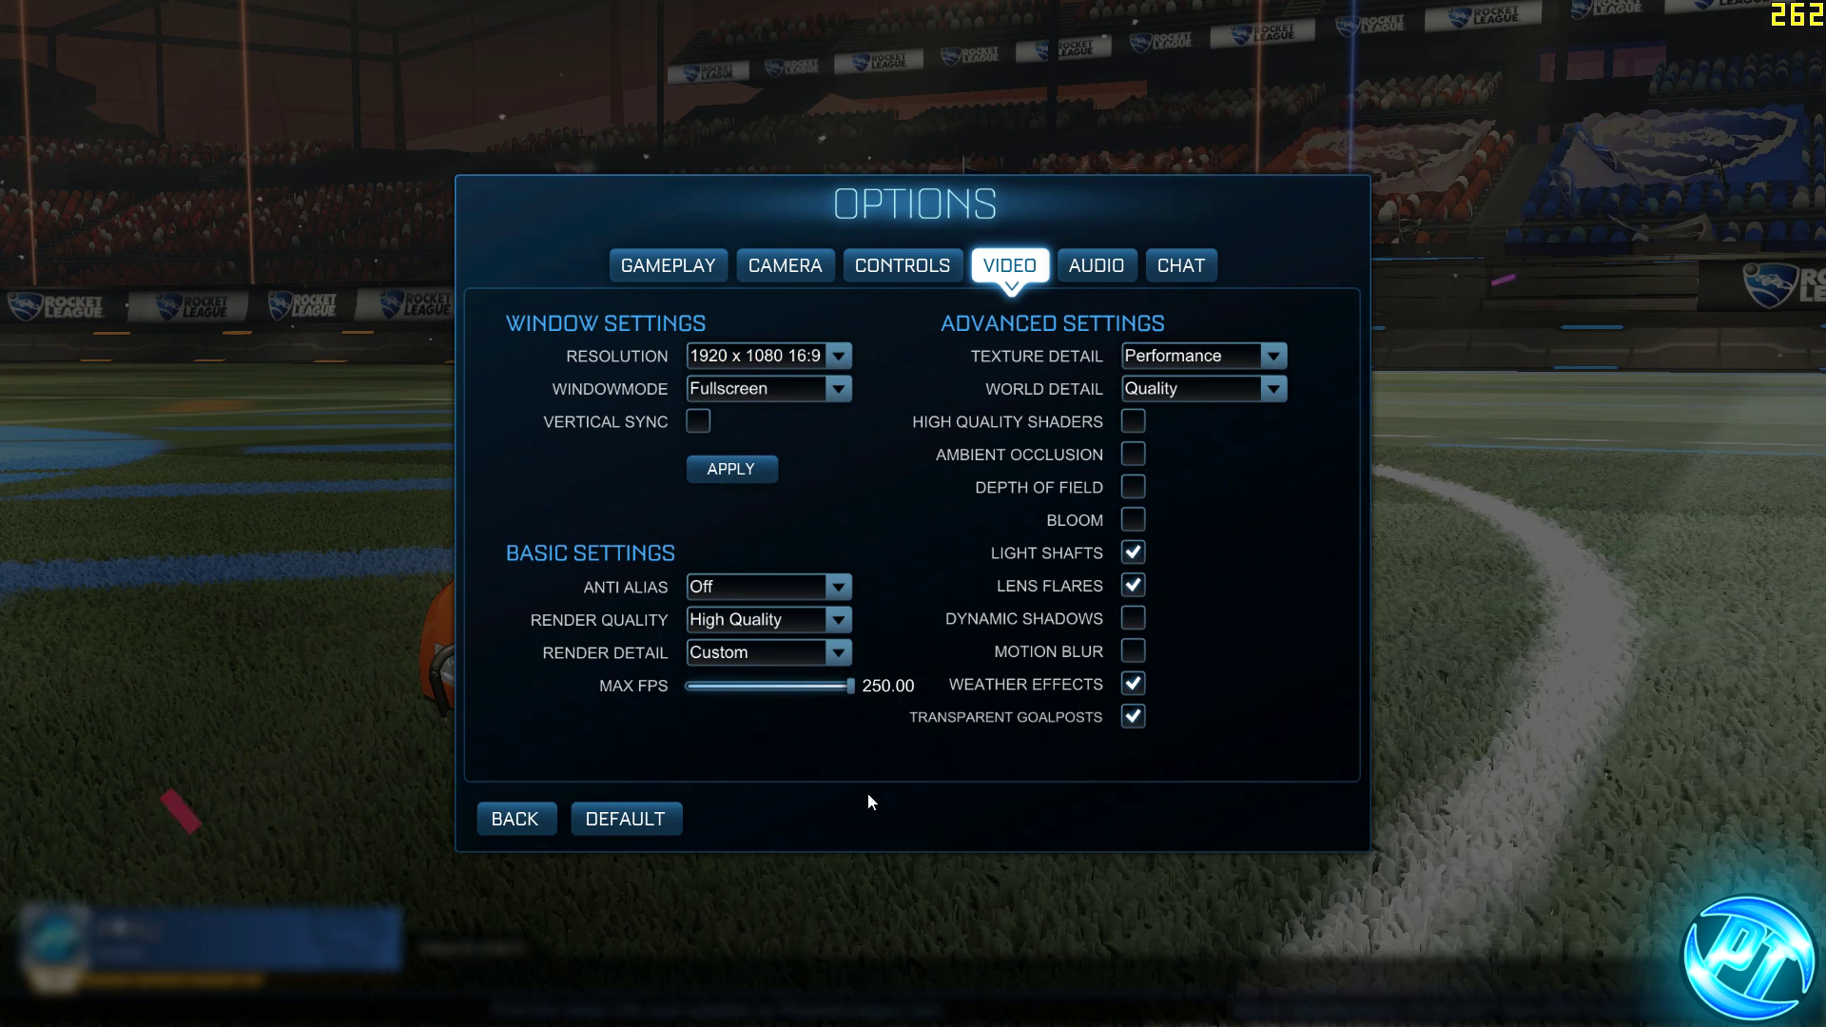
click(523, 822)
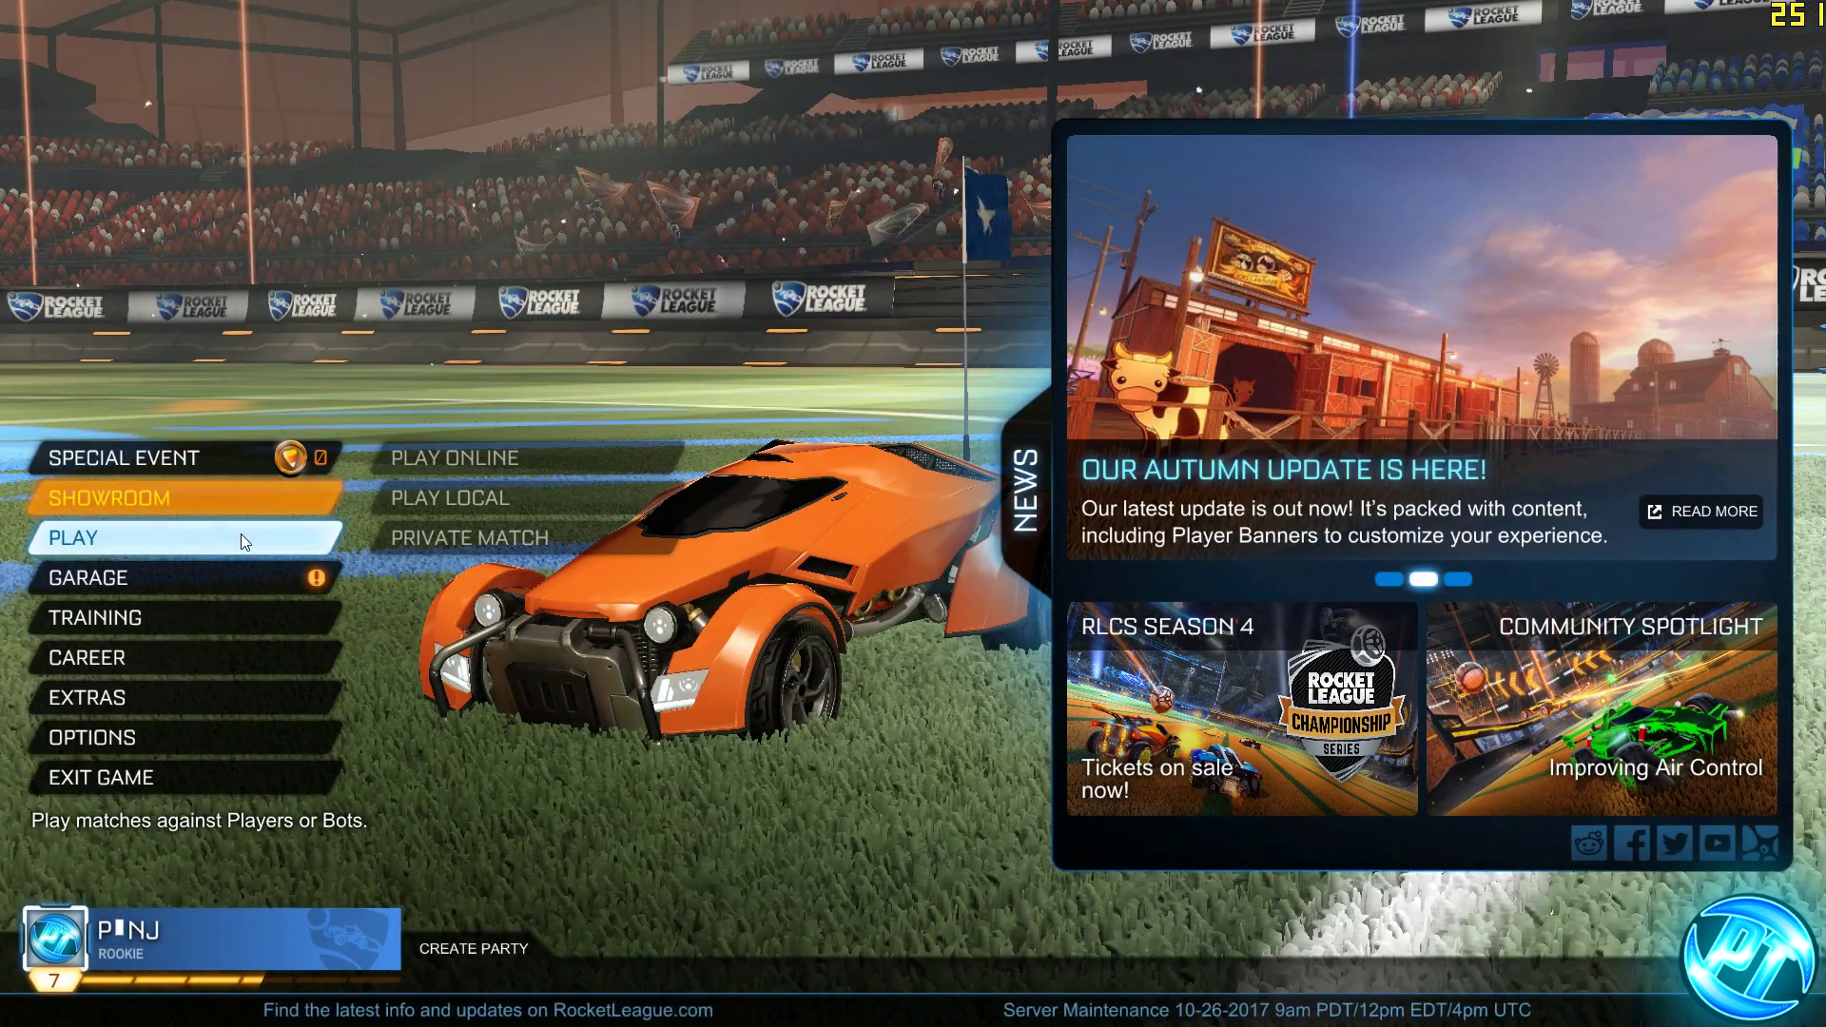